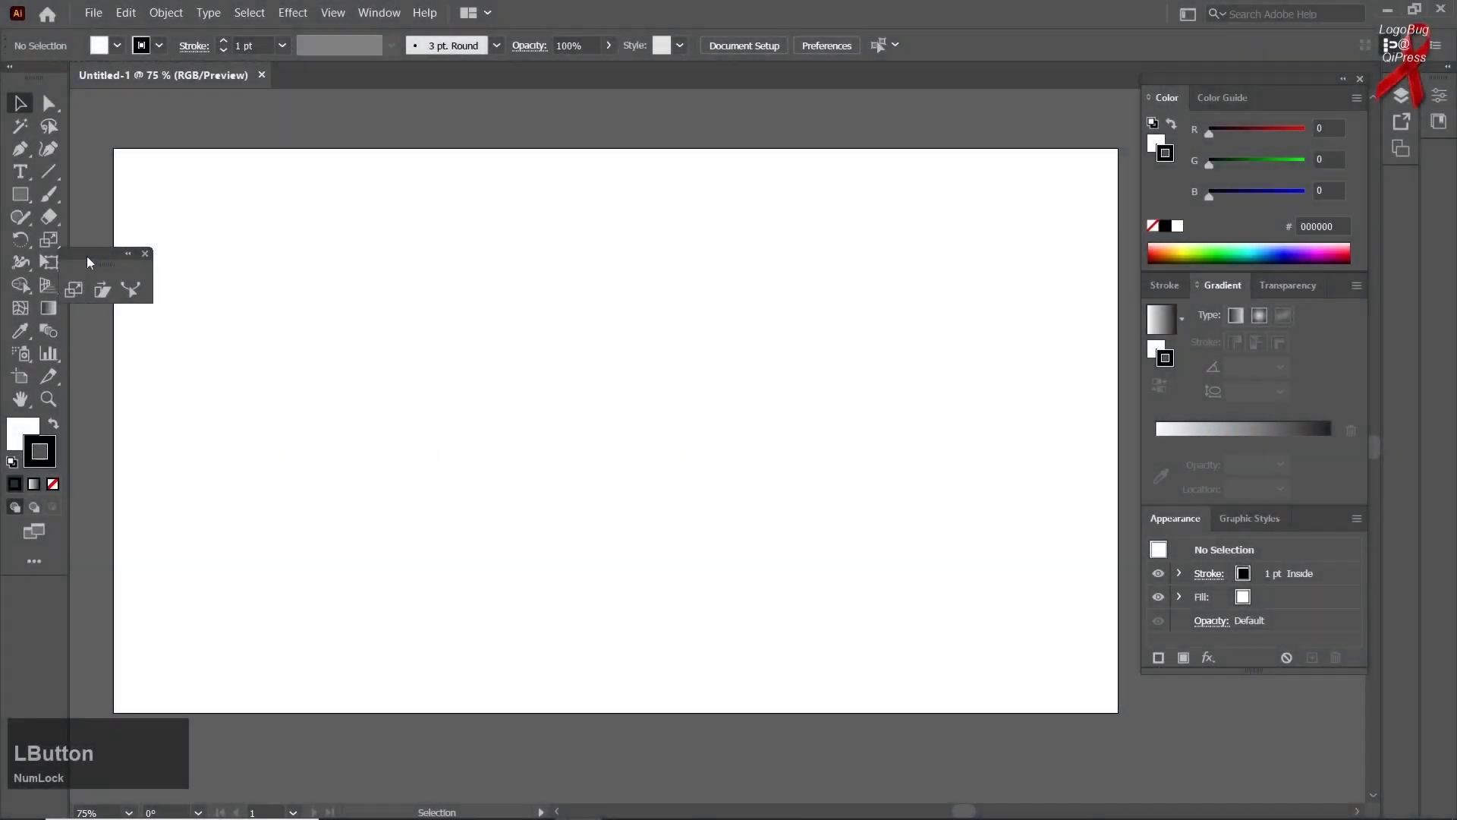
# Place the floating scaling toolset over the artboard's upper-left area and draw a square near the artboard's centre
pyautogui.moveTo(86, 257); pyautogui.dragTo(164, 179)
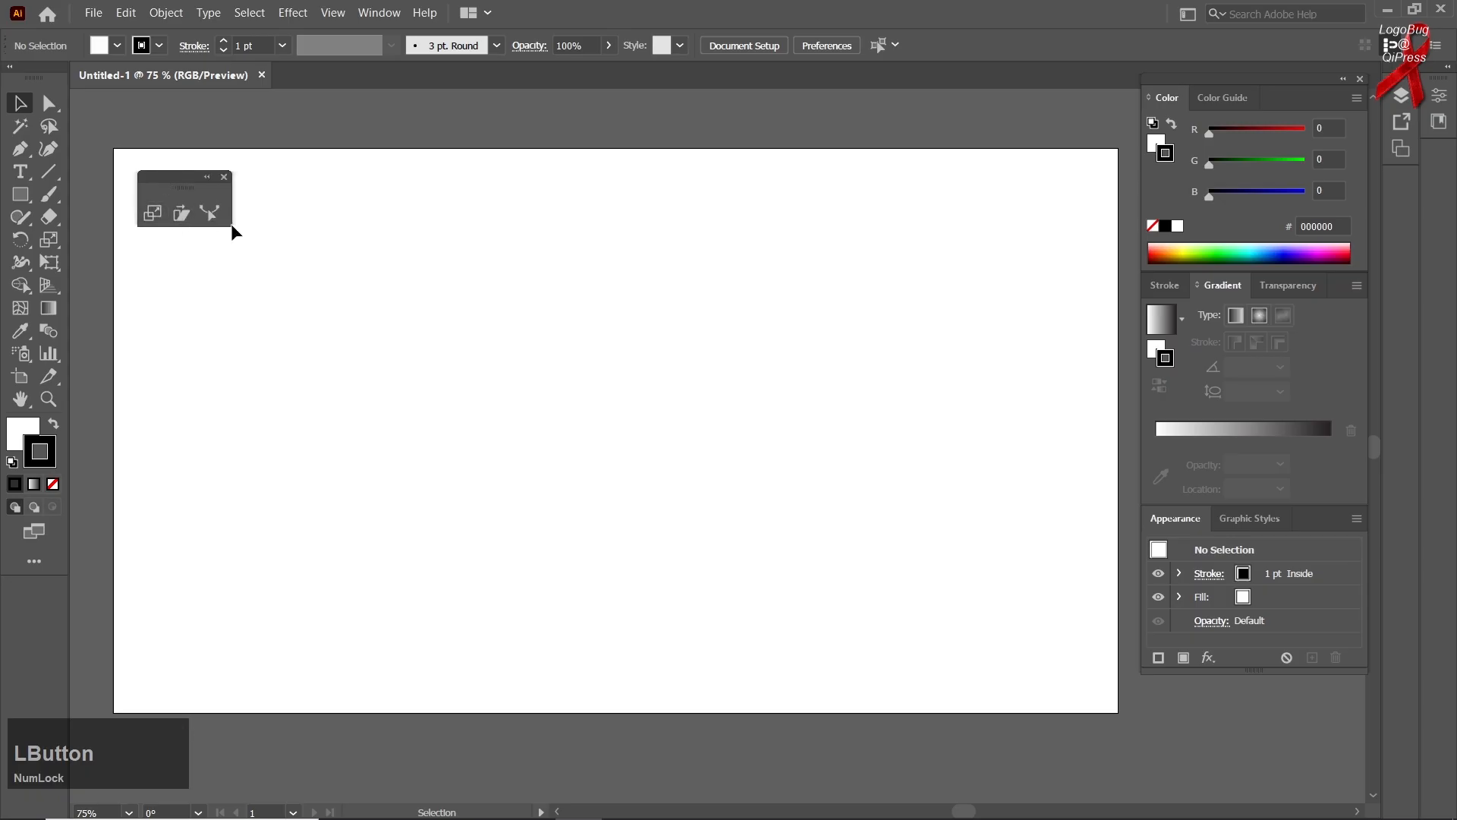
pyautogui.rightClick(20, 201)
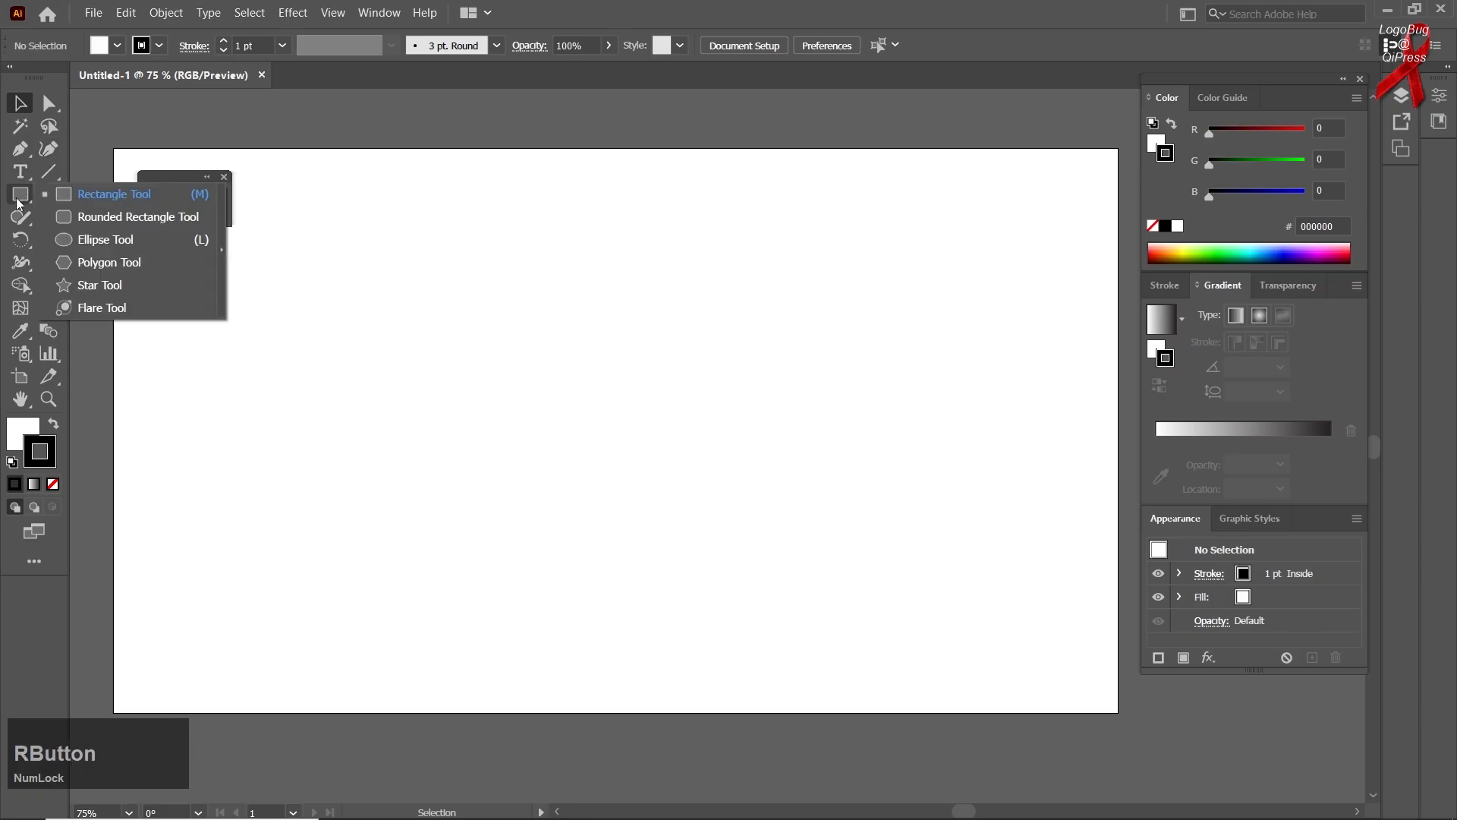
pyautogui.click(61, 196)
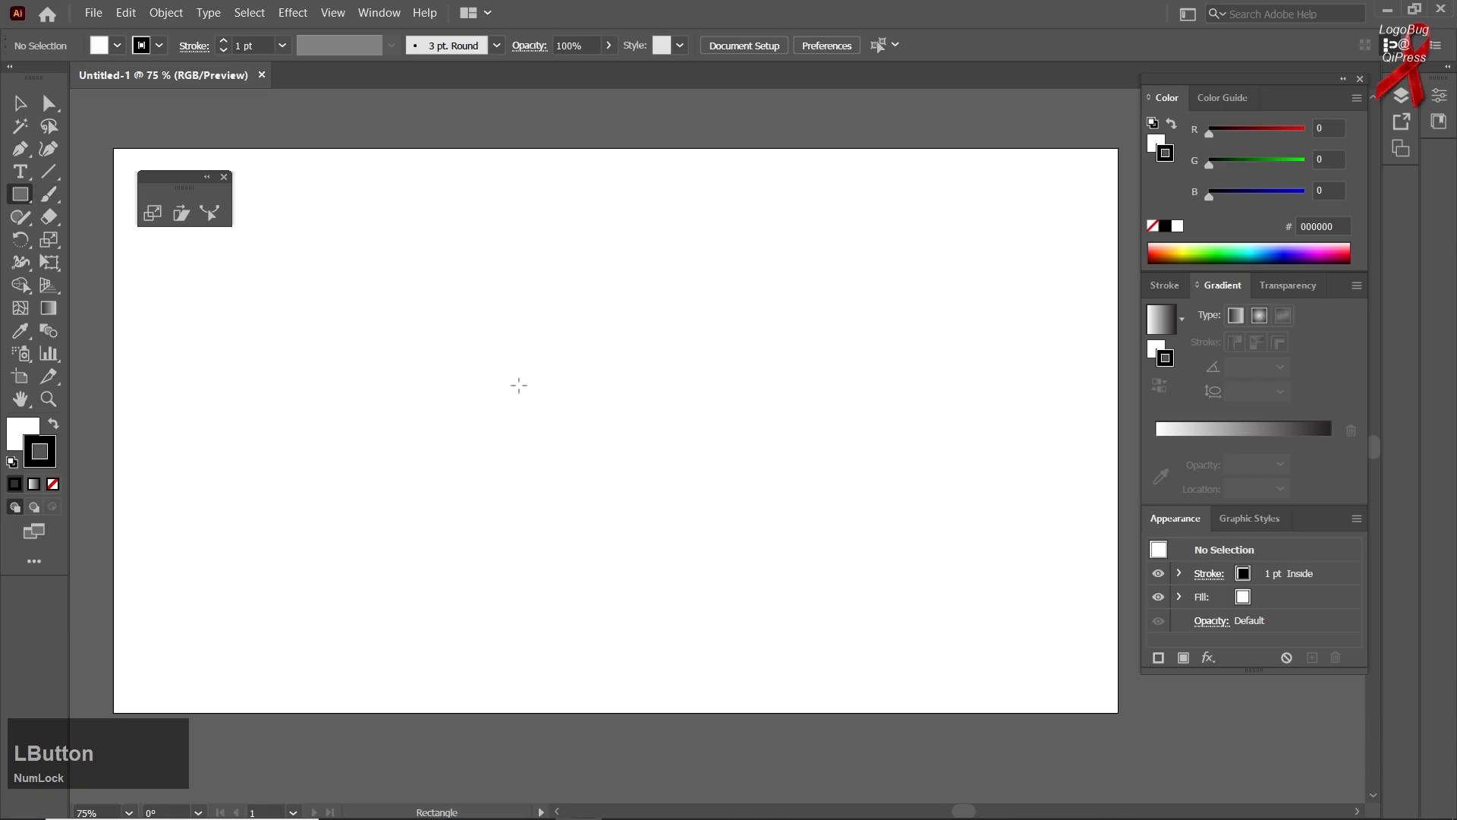
pyautogui.moveTo(568, 401); pyautogui.dragTo(706, 539)
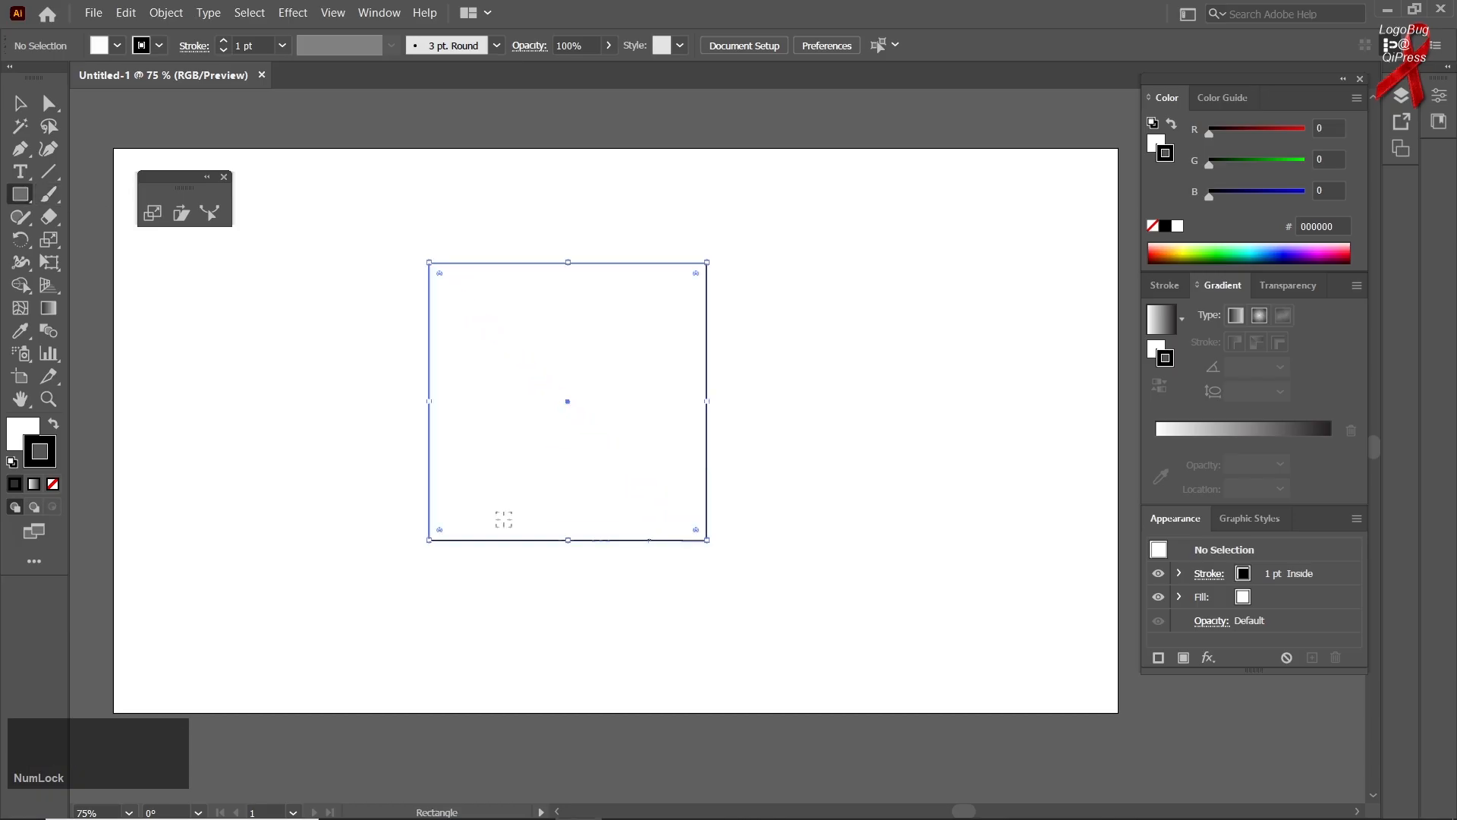
# Fill the square with red B73939 and remove its stroke
pyautogui.doubleClick(23, 431)
pyautogui.click(785, 277)
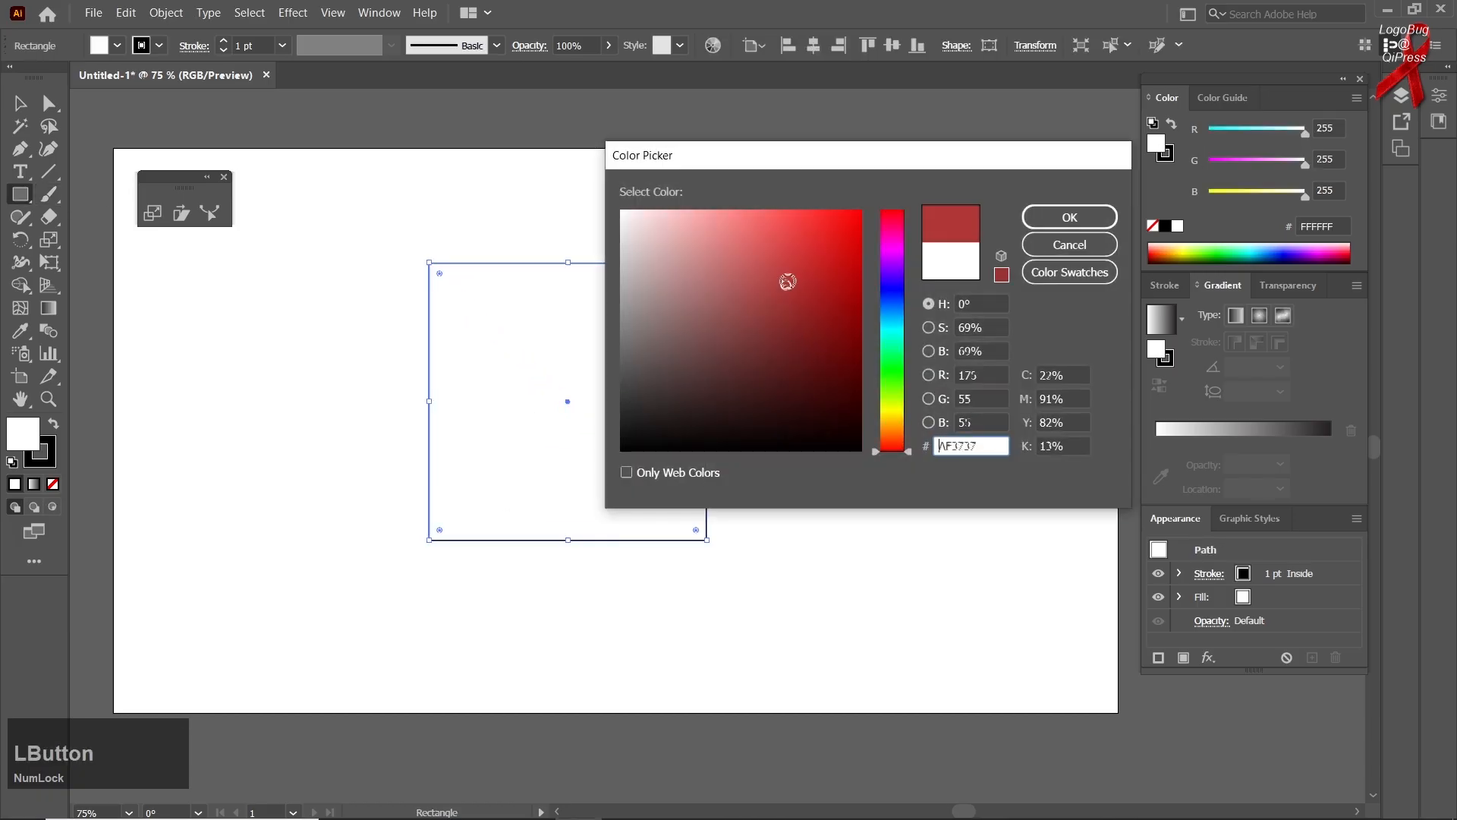
pyautogui.click(1057, 218)
pyautogui.click(43, 461)
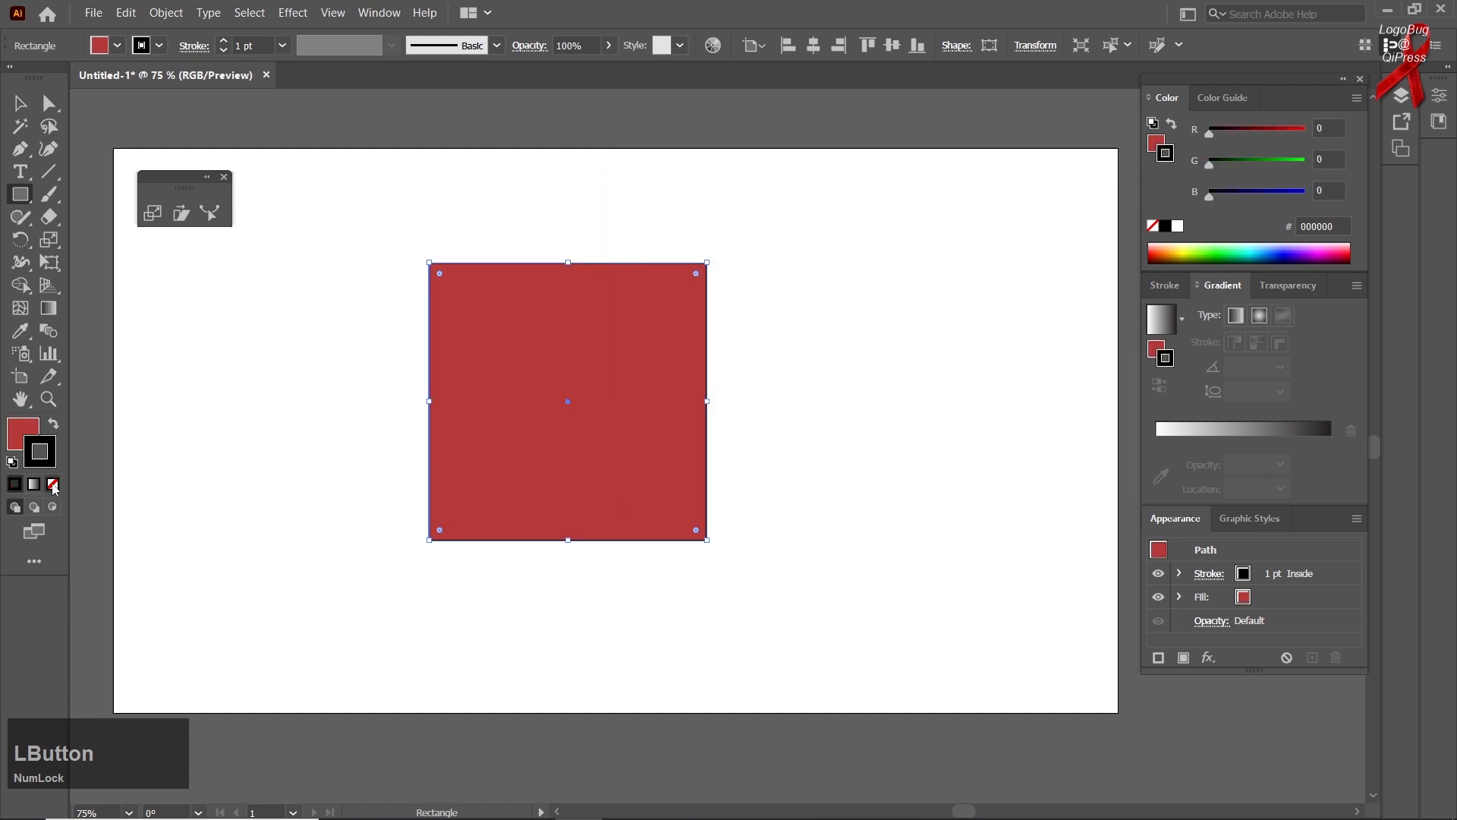
pyautogui.click(54, 484)
pyautogui.click(25, 429)
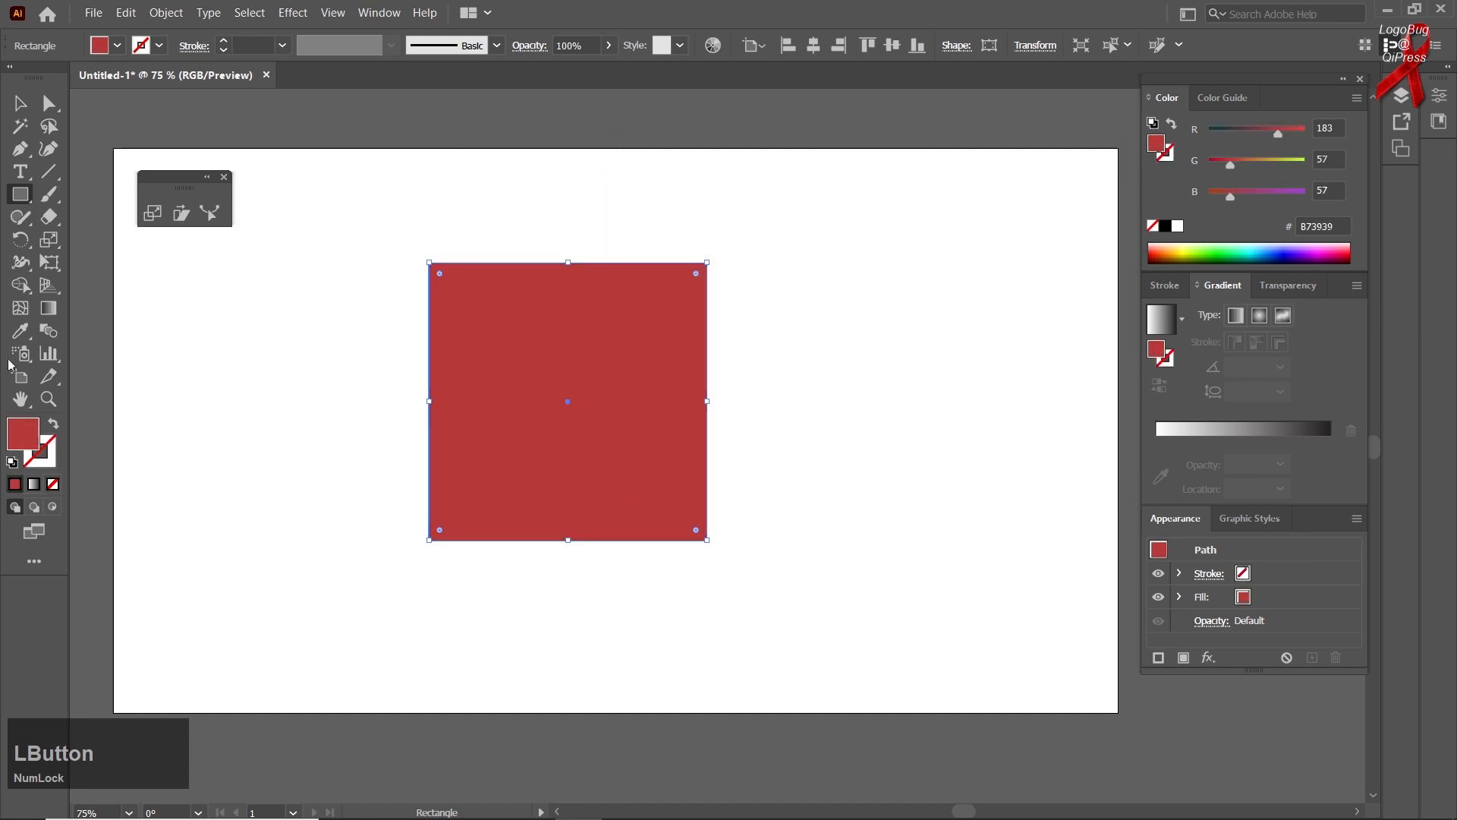
# Resize the red square freehand with the Scale tool
pyautogui.click(155, 216)
pyautogui.moveTo(568, 297); pyautogui.dragTo(784, 225)
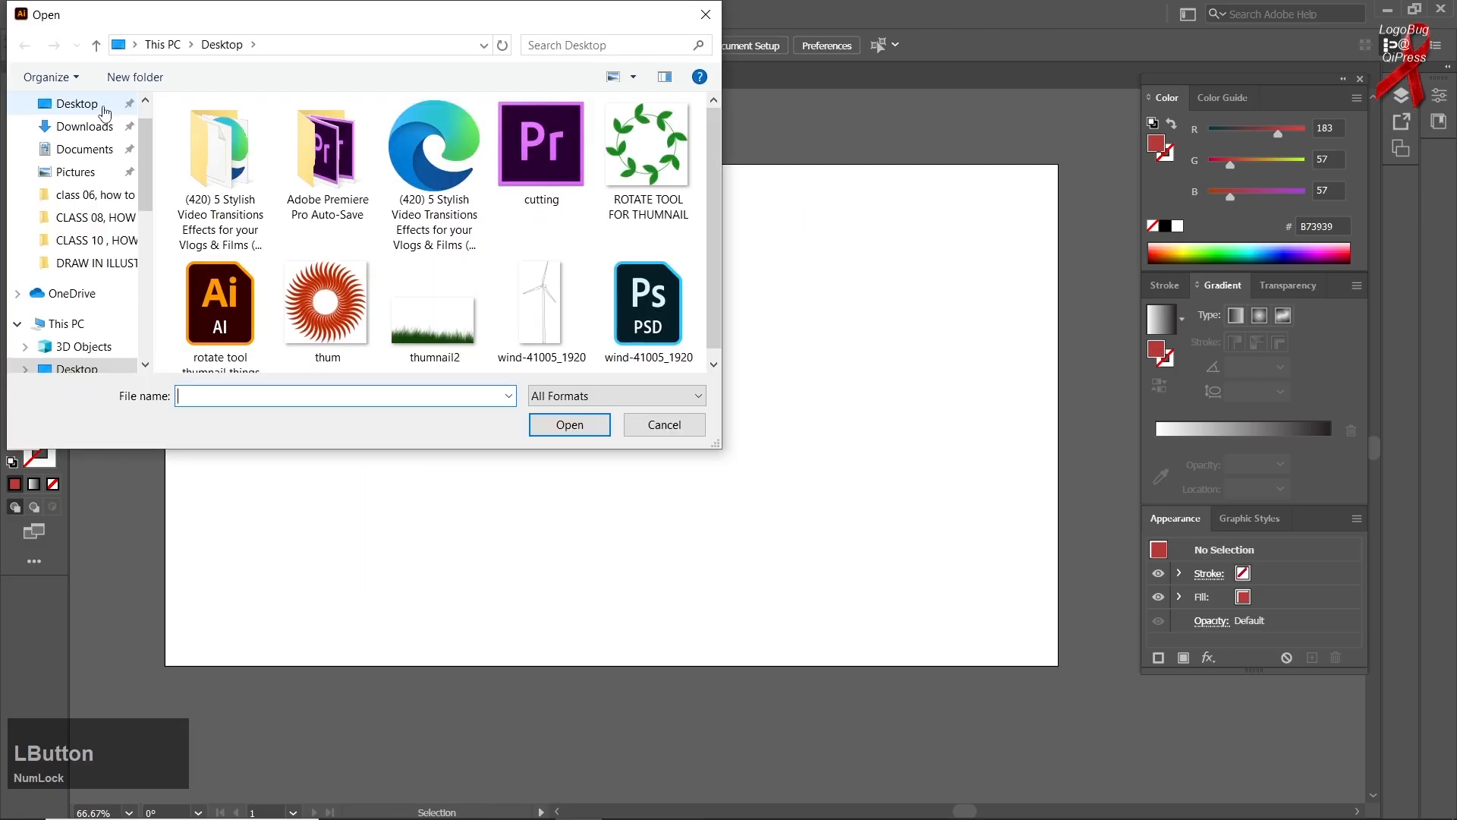
# Open the wind-41005_1920 turbine image, move it toward the artboard's right side and enlarge it
pyautogui.doubleClick(541, 304)
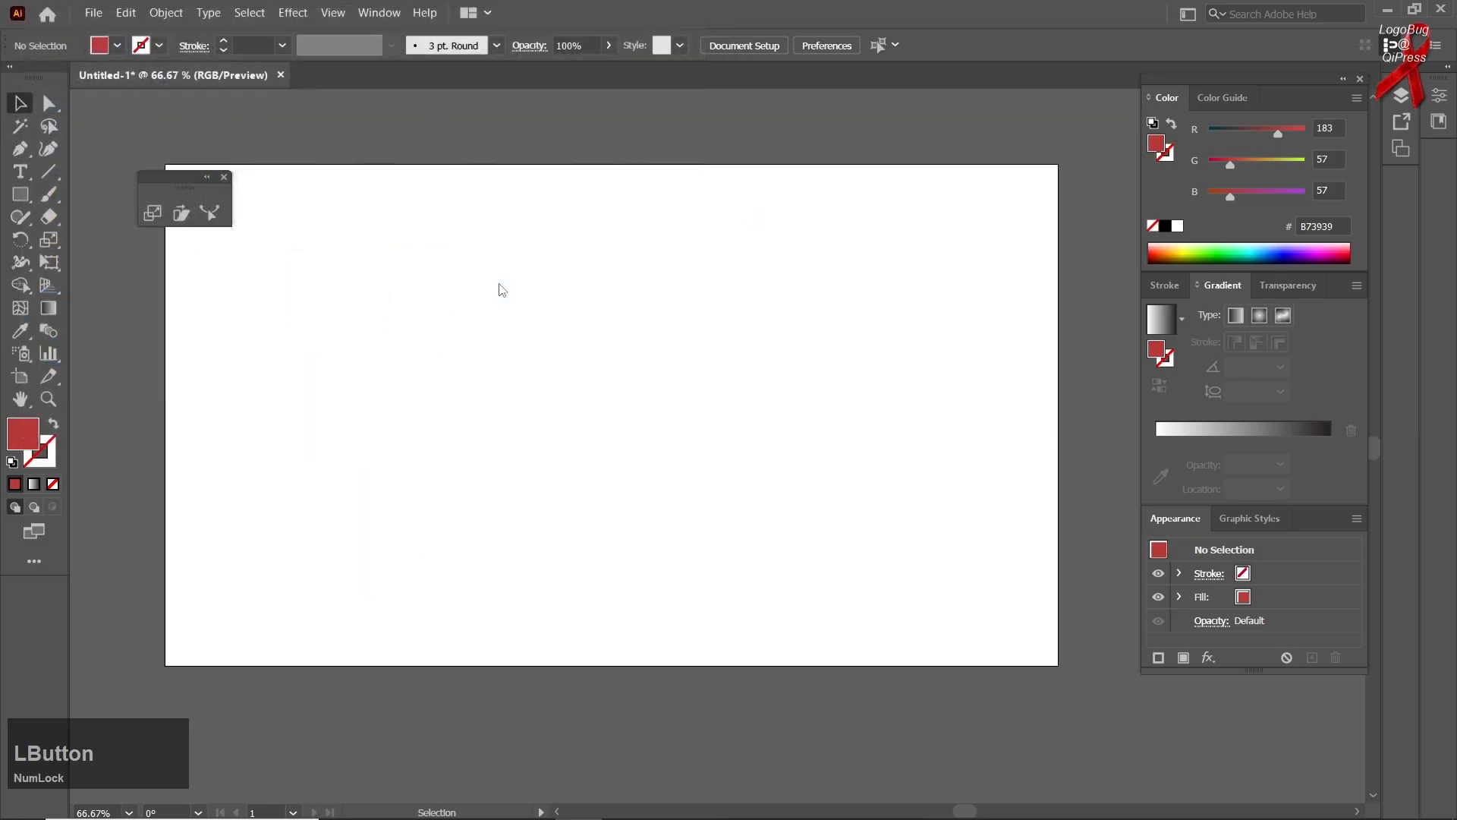
pyautogui.moveTo(712, 390); pyautogui.dragTo(866, 341)
pyautogui.moveTo(967, 606); pyautogui.dragTo(995, 650)
pyautogui.click(743, 407)
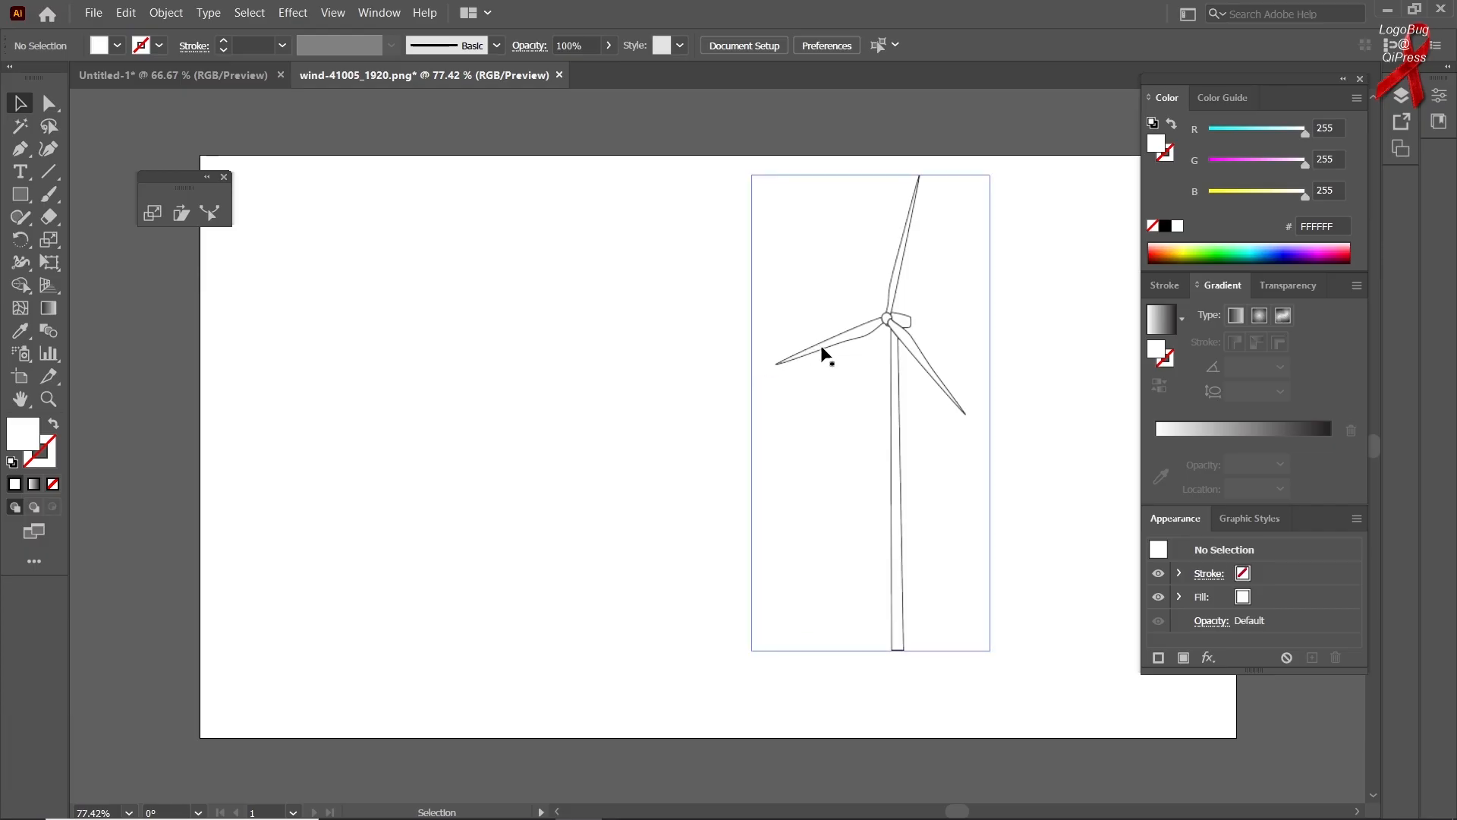
# Copy the wind turbine to the artboard's left side and reflect the copy so it mirrors the original
pyautogui.moveTo(825, 353); pyautogui.dragTo(303, 353)
pyautogui.rightClick(303, 349)
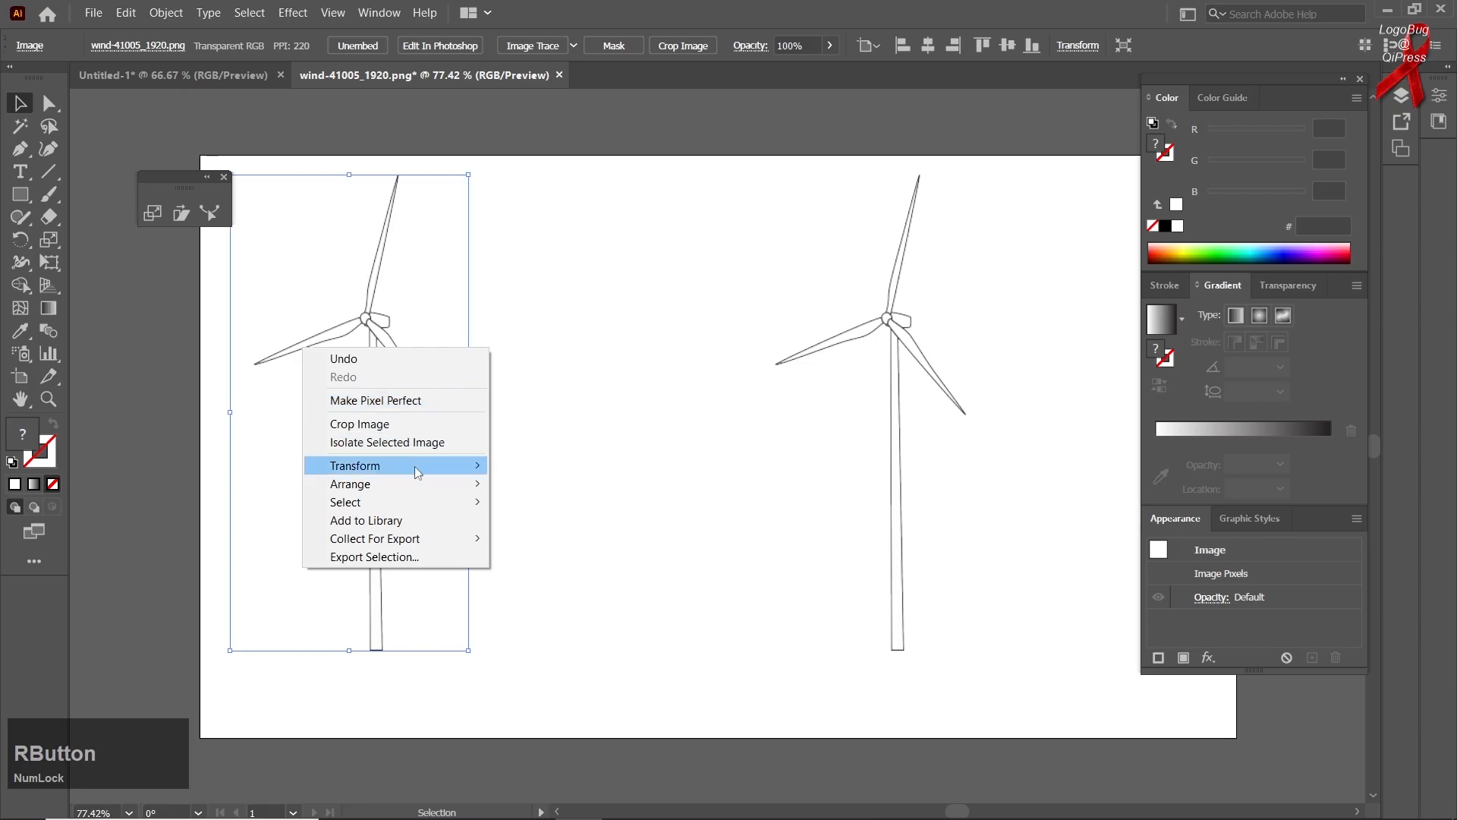
pyautogui.moveTo(455, 465)
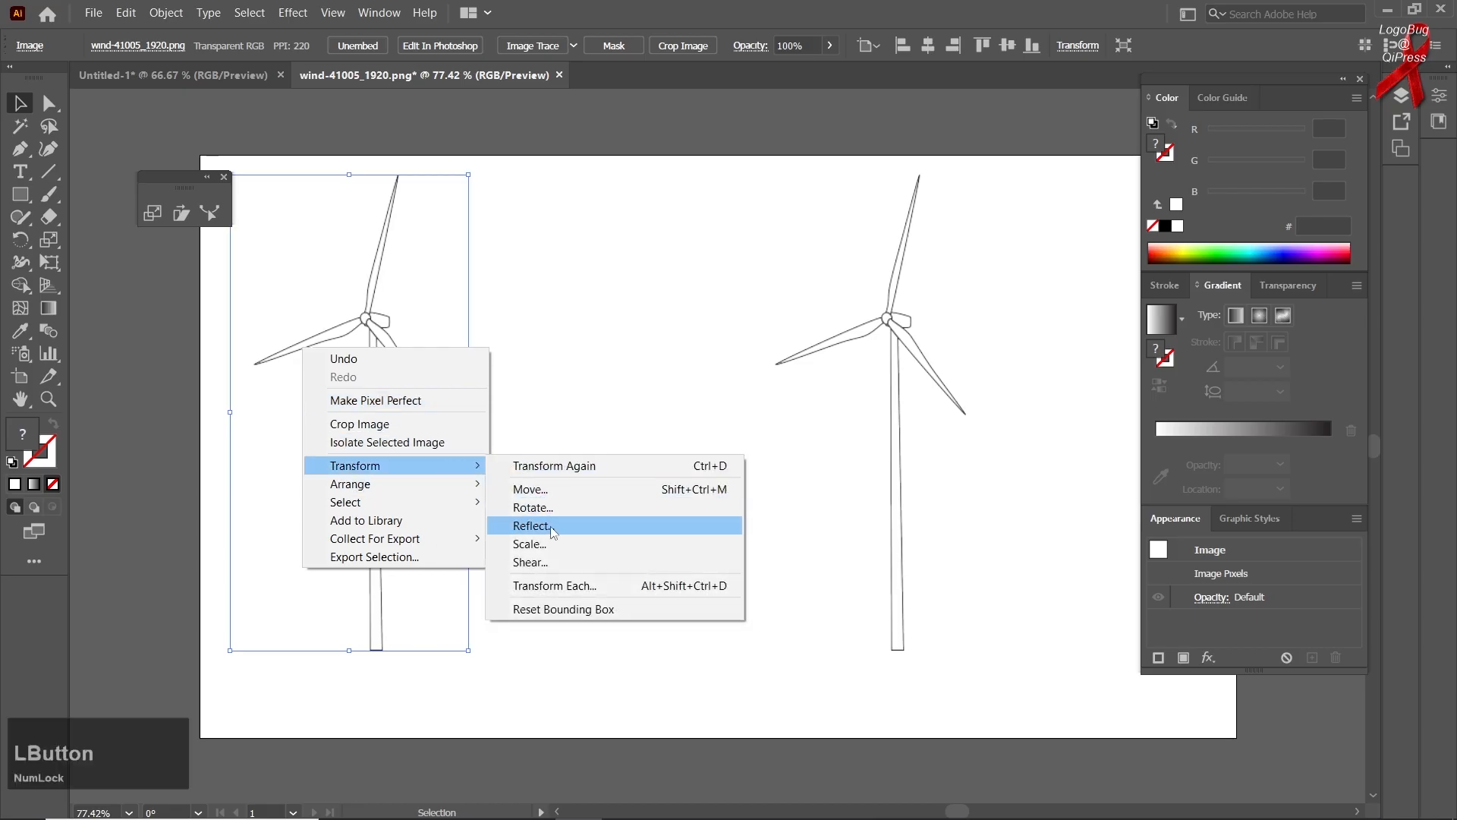
pyautogui.click(531, 526)
pyautogui.click(979, 441)
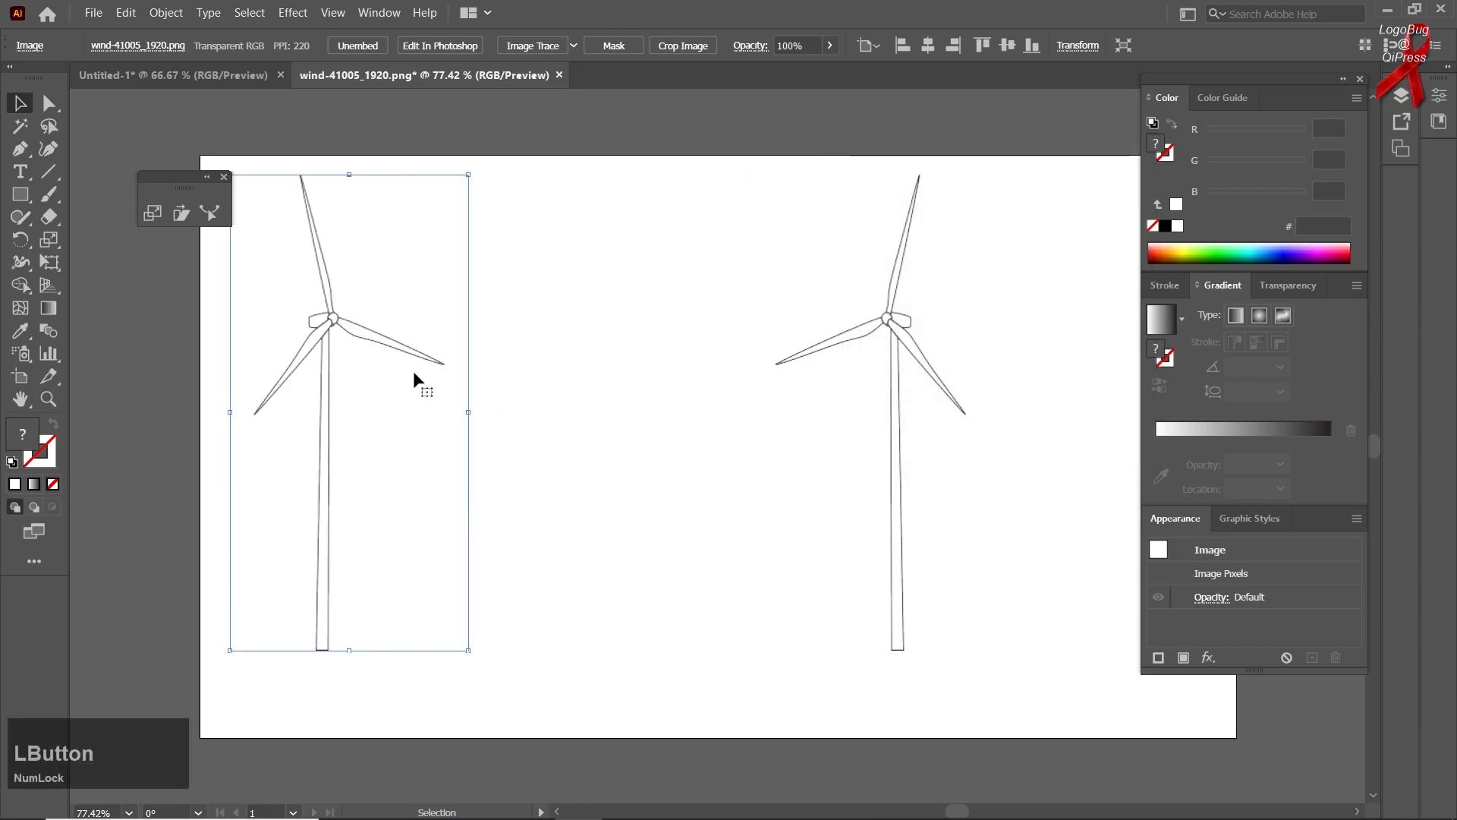
pyautogui.click(612, 433)
# Select both wind turbines and group them
pyautogui.moveTo(1031, 296); pyautogui.dragTo(243, 516)
pyautogui.press('ctrl')
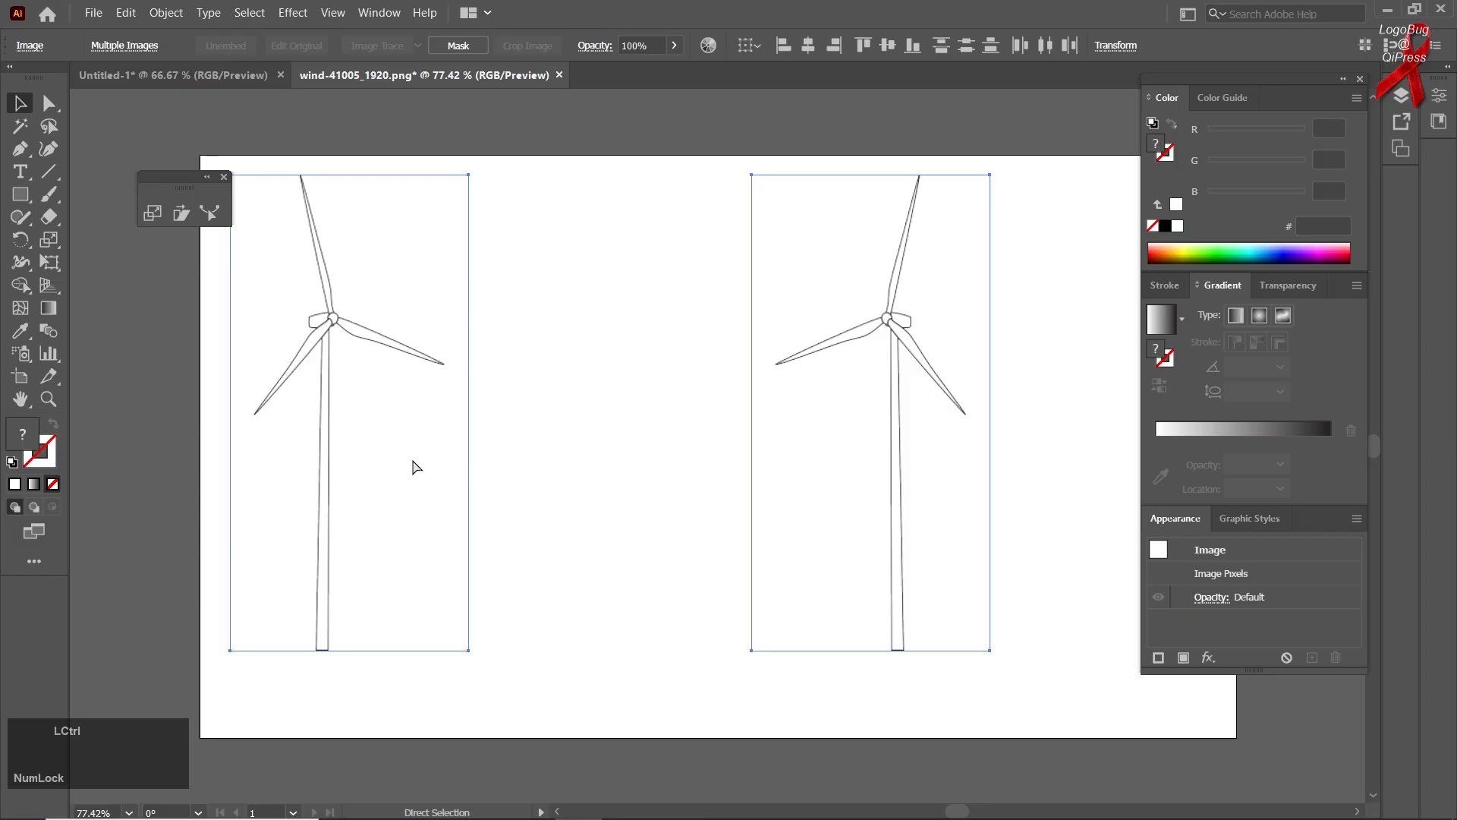
pyautogui.click(489, 485)
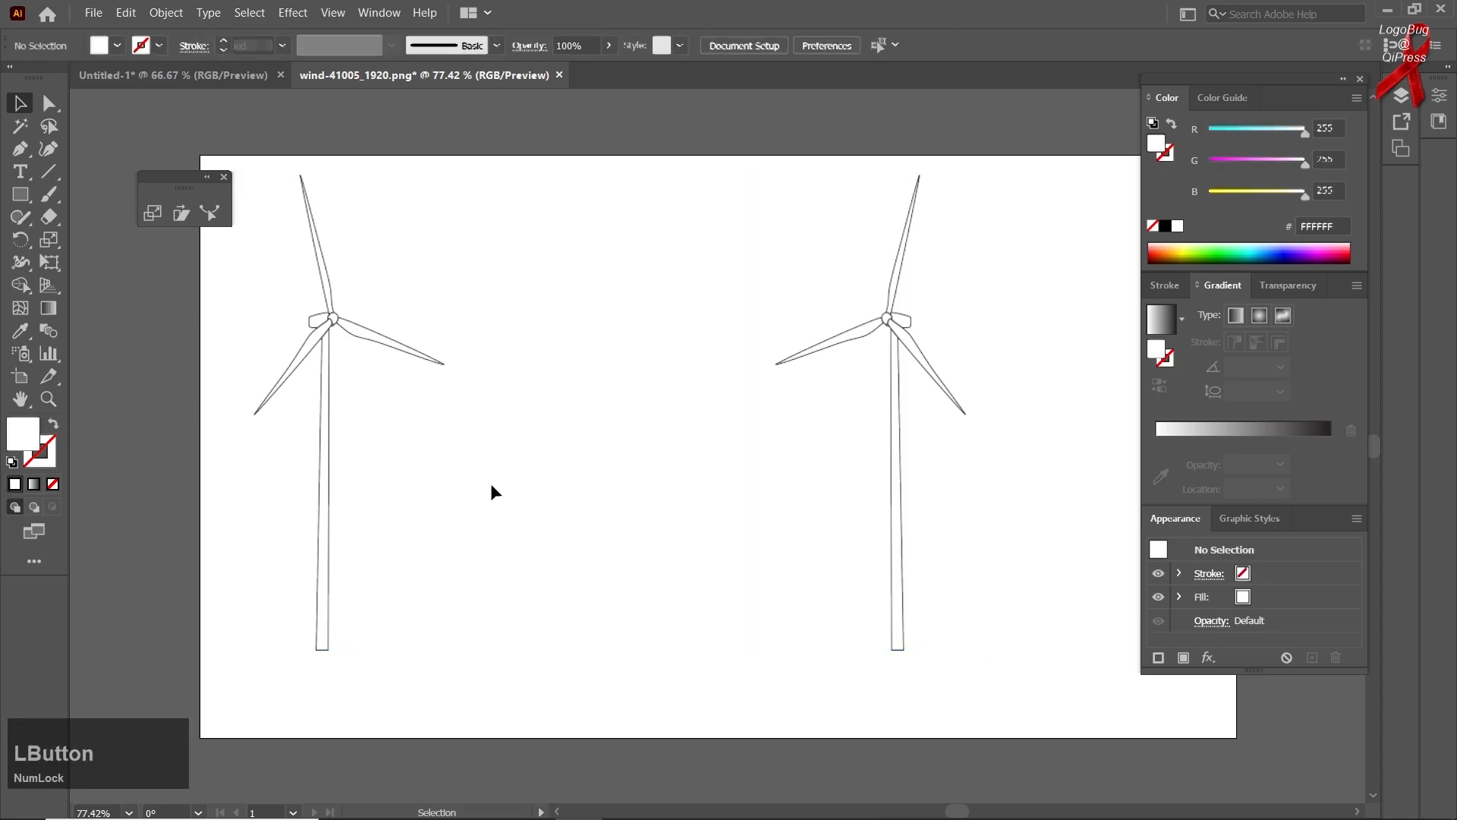
pyautogui.click(443, 478)
pyautogui.moveTo(440, 478); pyautogui.dragTo(355, 482)
pyautogui.moveTo(332, 377); pyautogui.dragTo(389, 393)
# Draw a rectangle covering the whole artboard as a background
pyautogui.rightClick(18, 196)
pyautogui.click(101, 194)
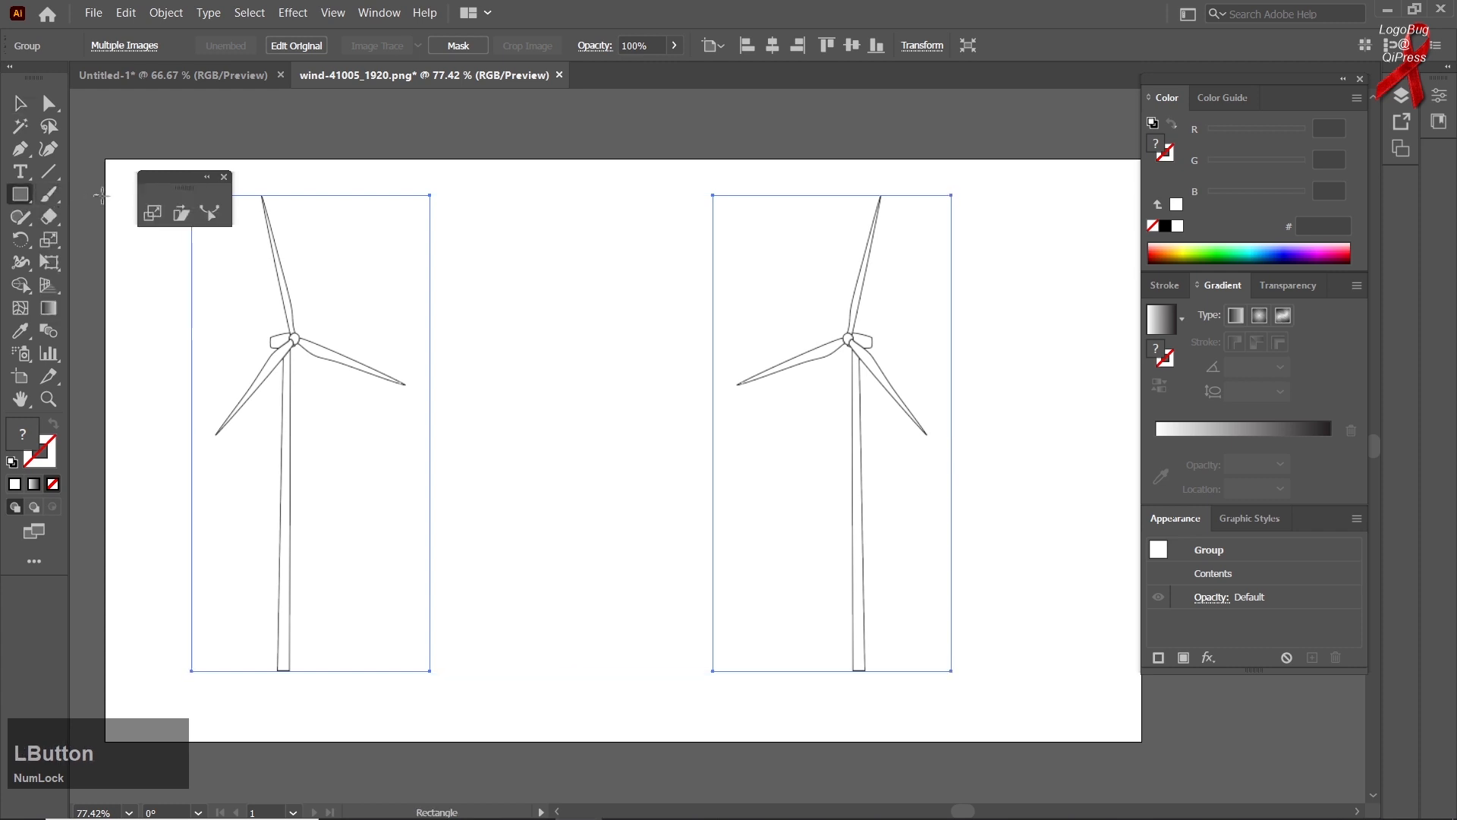
pyautogui.moveTo(106, 156); pyautogui.dragTo(1141, 740)
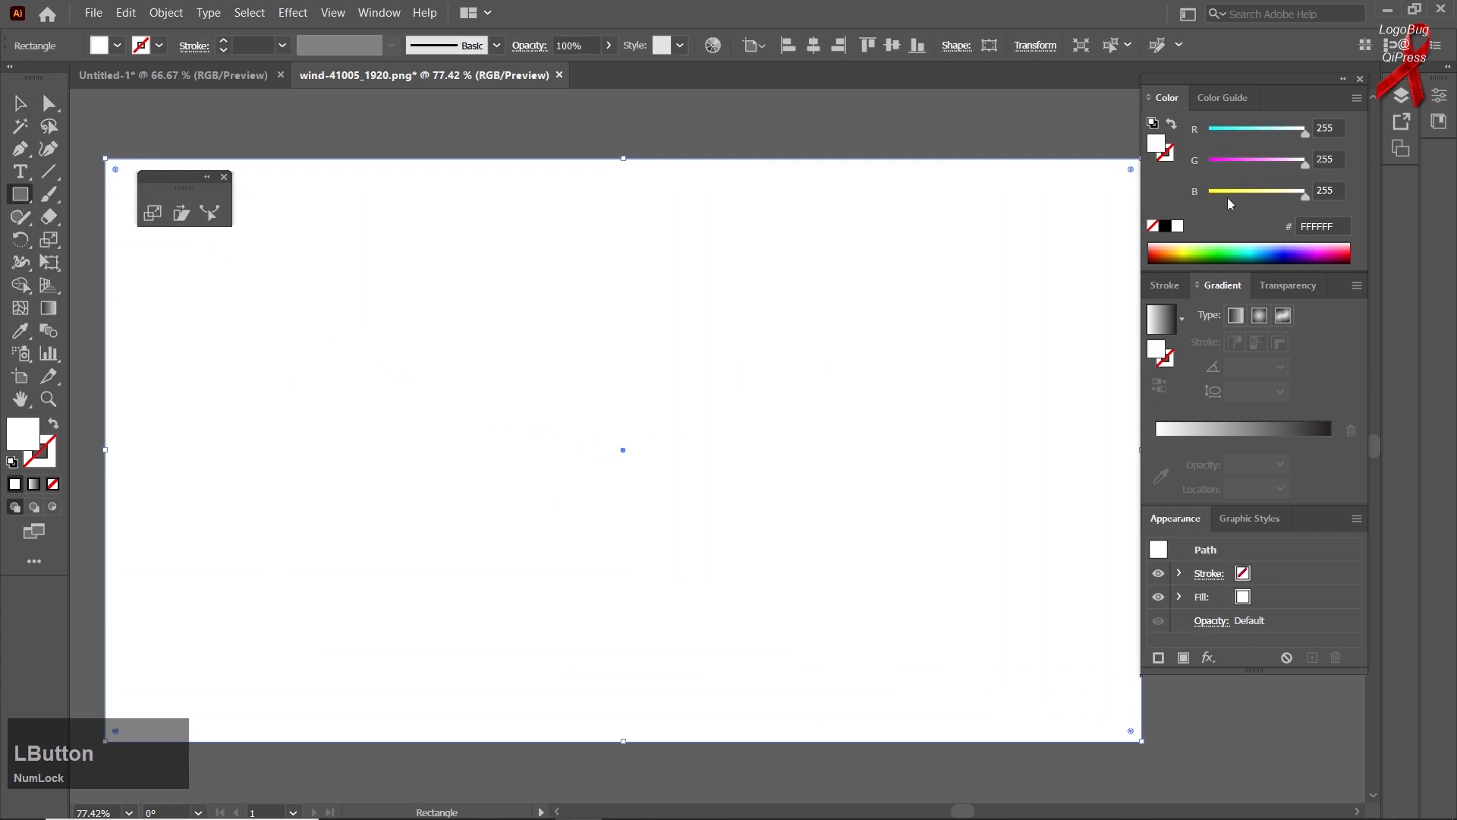
# Try blue 428AFF and teal 0094A7 as fill colours for the background rectangle
pyautogui.click(1260, 161)
pyautogui.click(1232, 130)
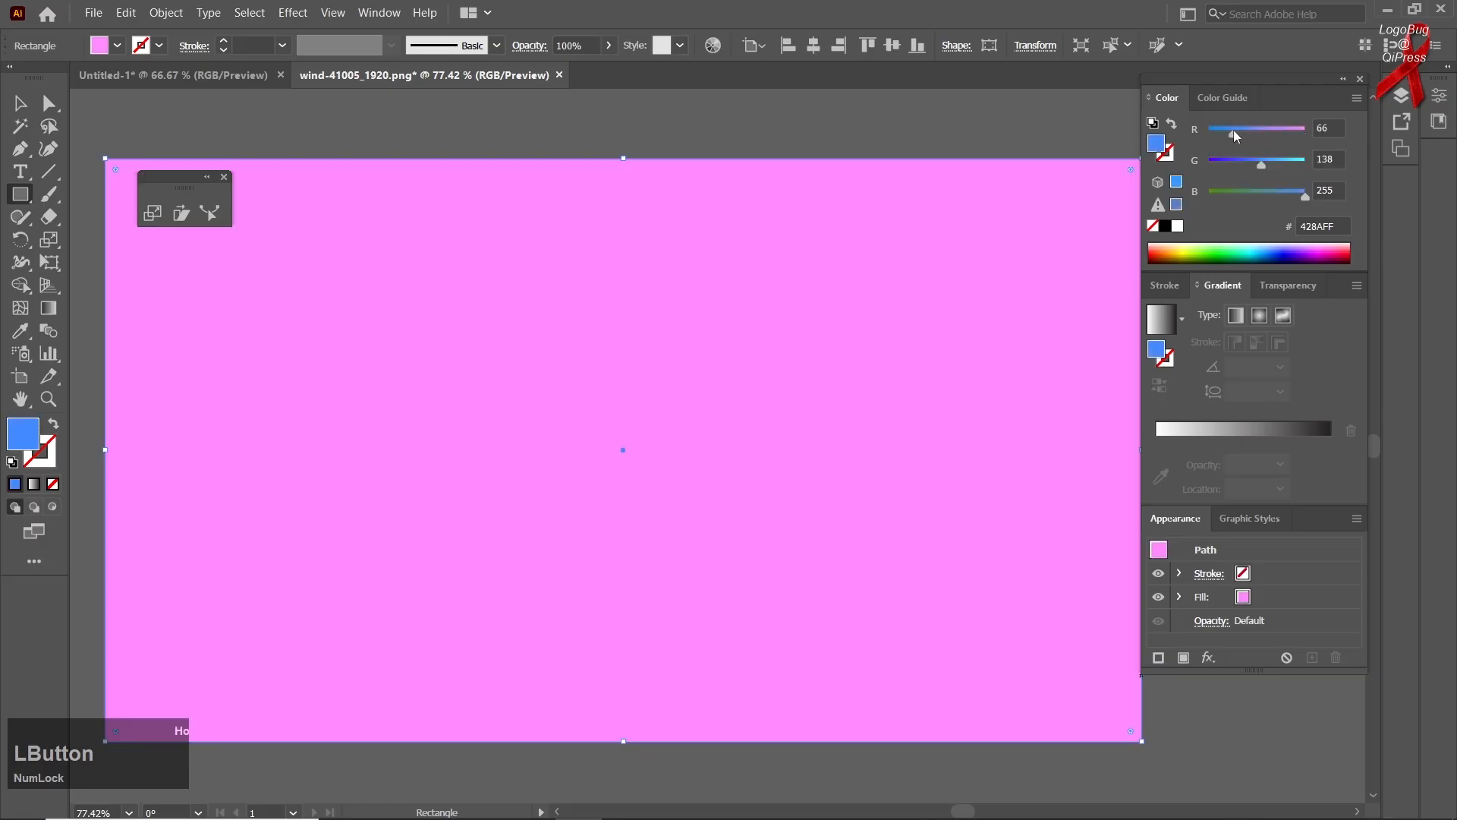
pyautogui.rightClick(322, 329)
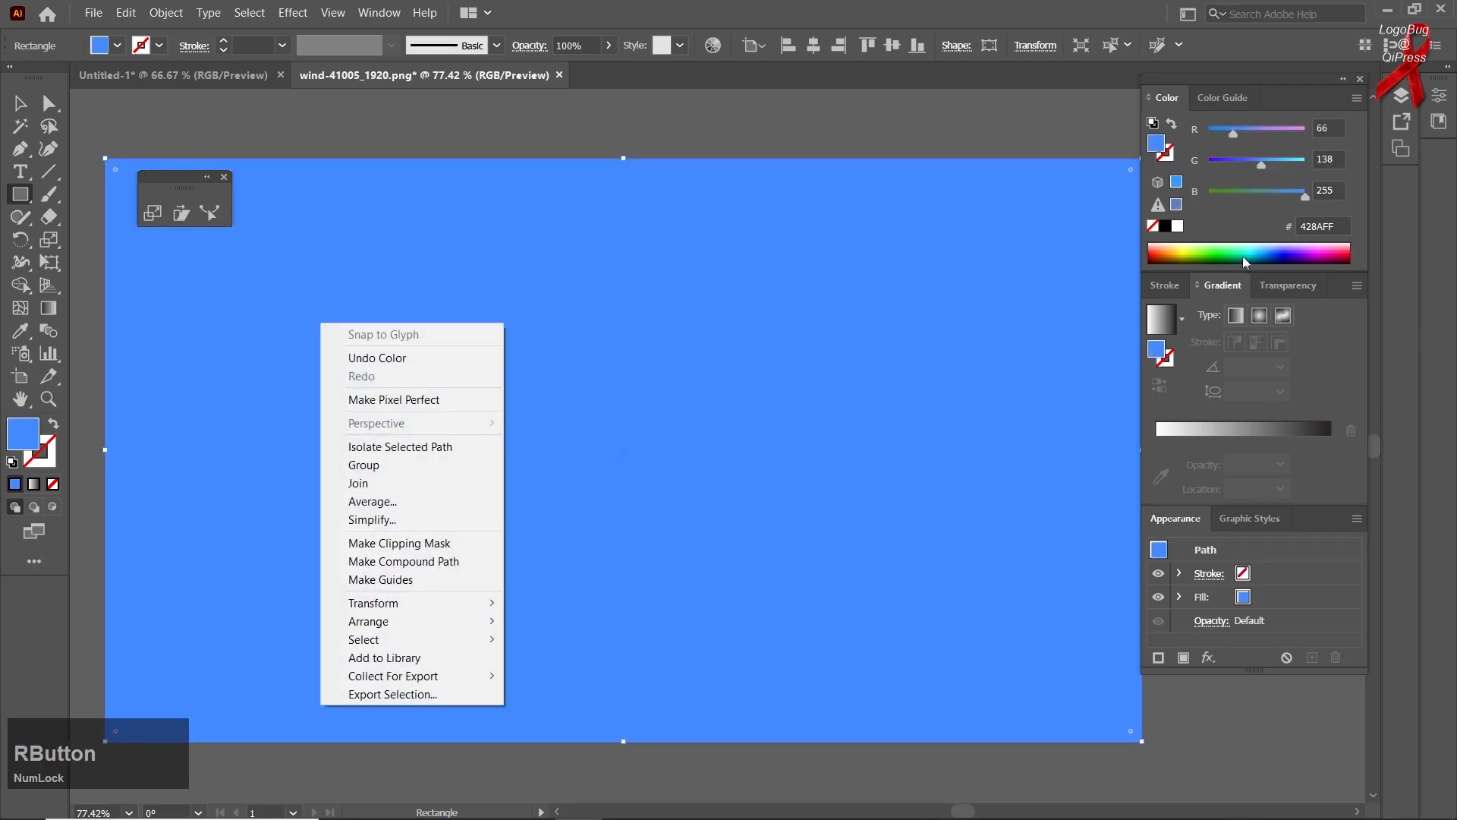
pyautogui.click(1247, 257)
pyautogui.click(1264, 161)
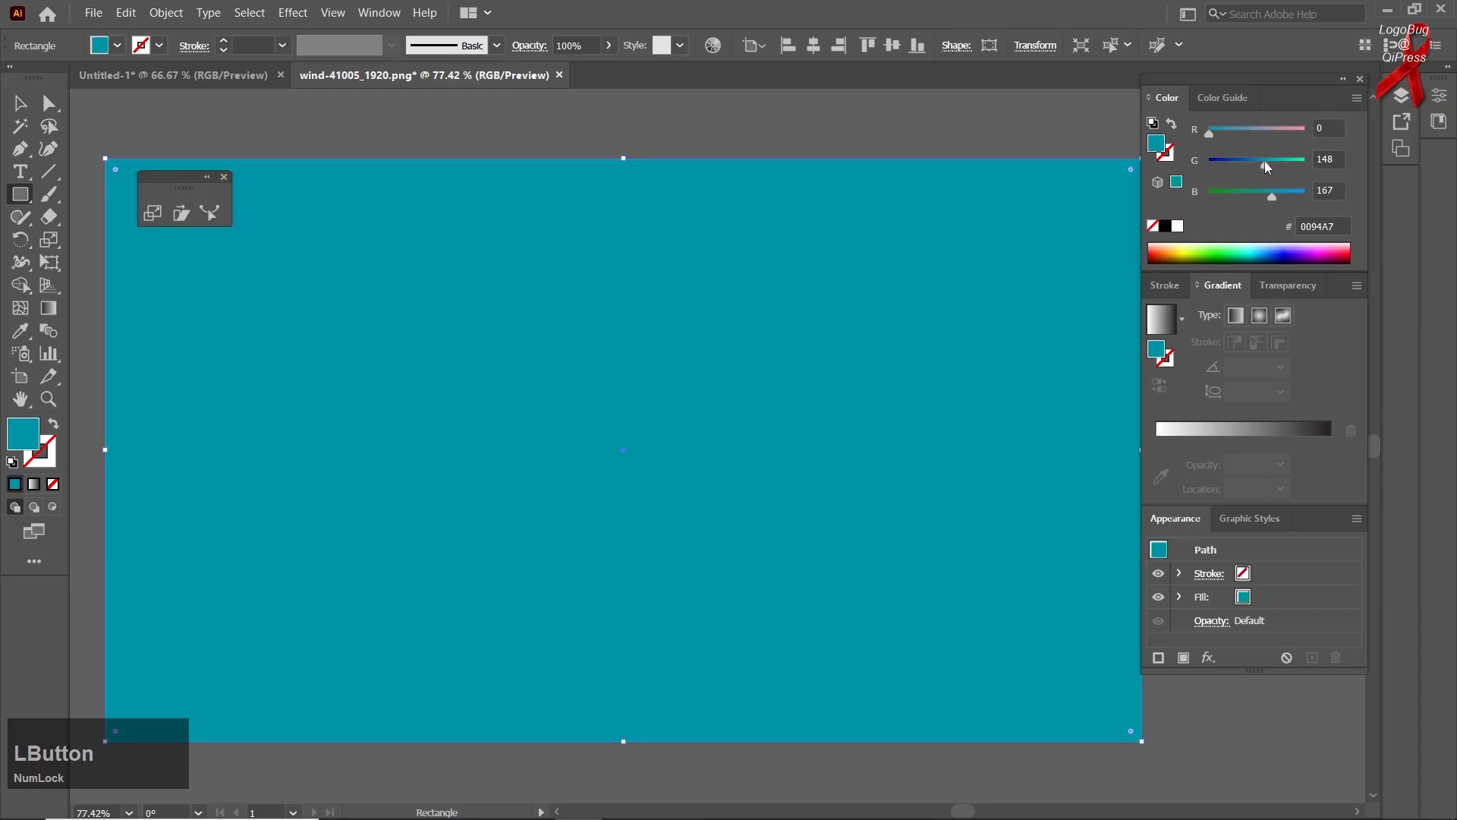
# Switch the colour sliders to HSB and fill the background rectangle with neutral grey at 50.2% brightness
pyautogui.click(1355, 99)
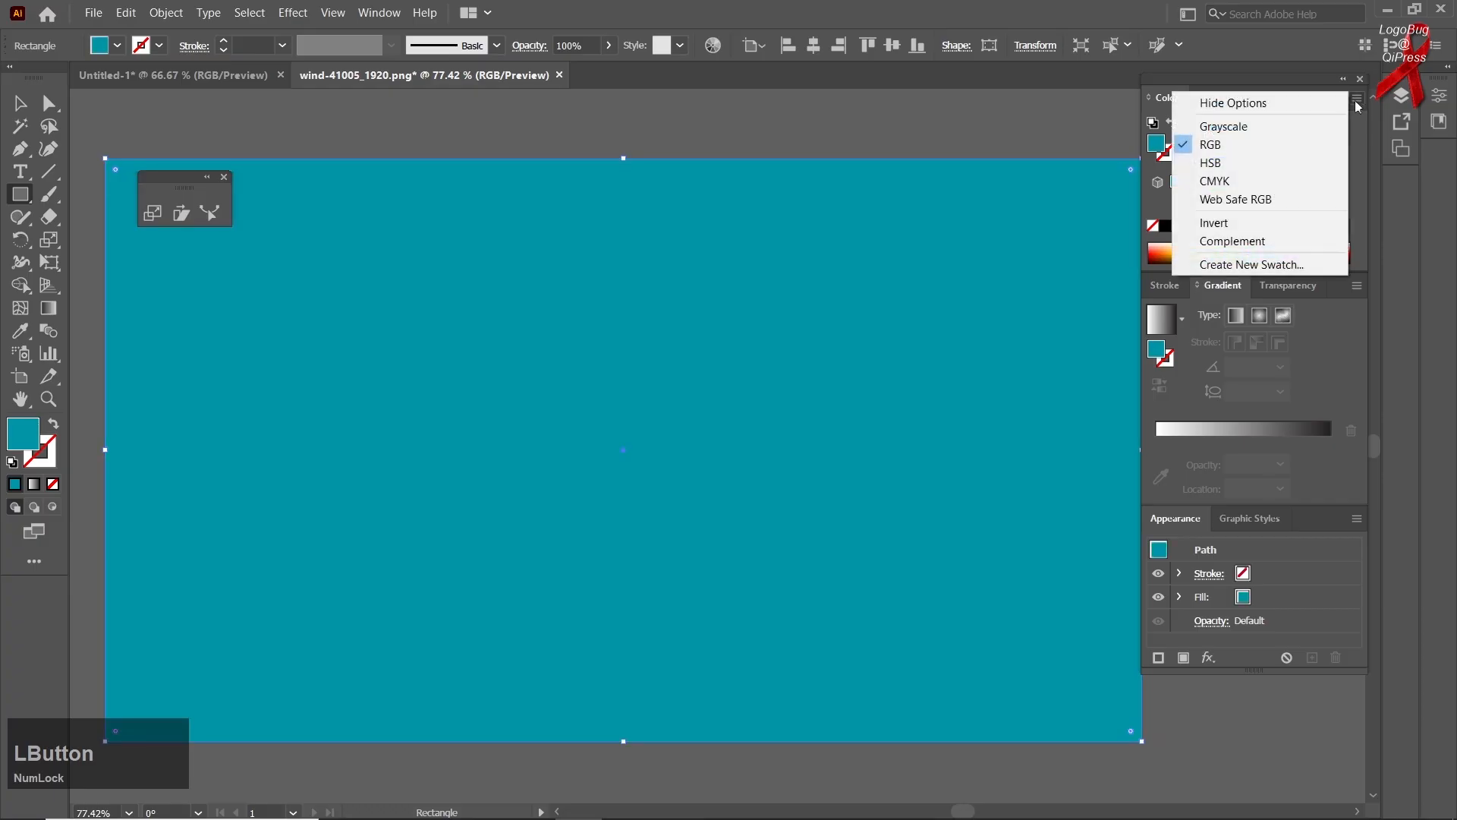
pyautogui.click(1280, 163)
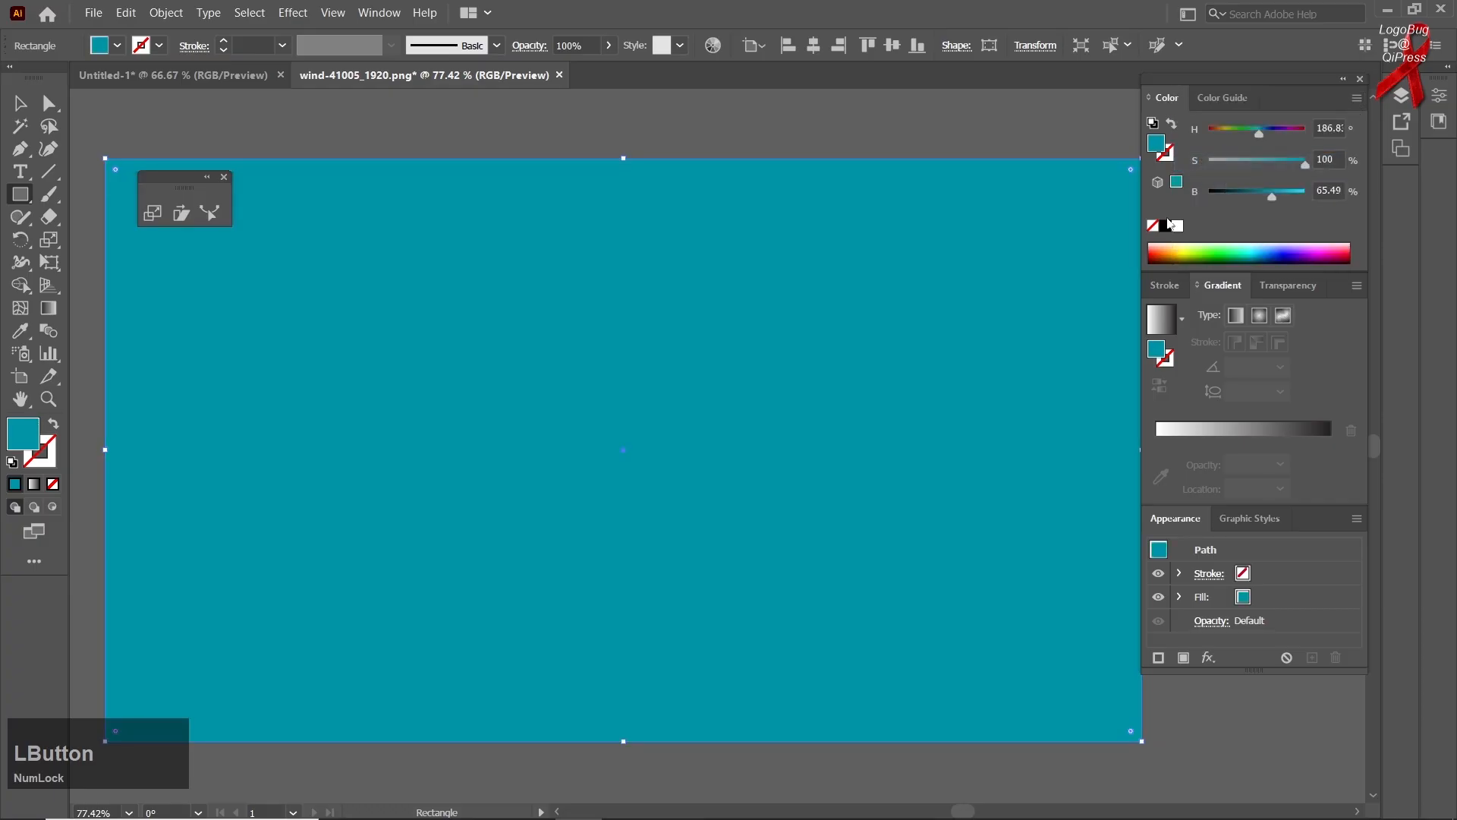
pyautogui.click(1178, 226)
pyautogui.click(1259, 193)
# Send the grey background rectangle to the back and lock it
pyautogui.rightClick(742, 262)
pyautogui.moveTo(763, 578)
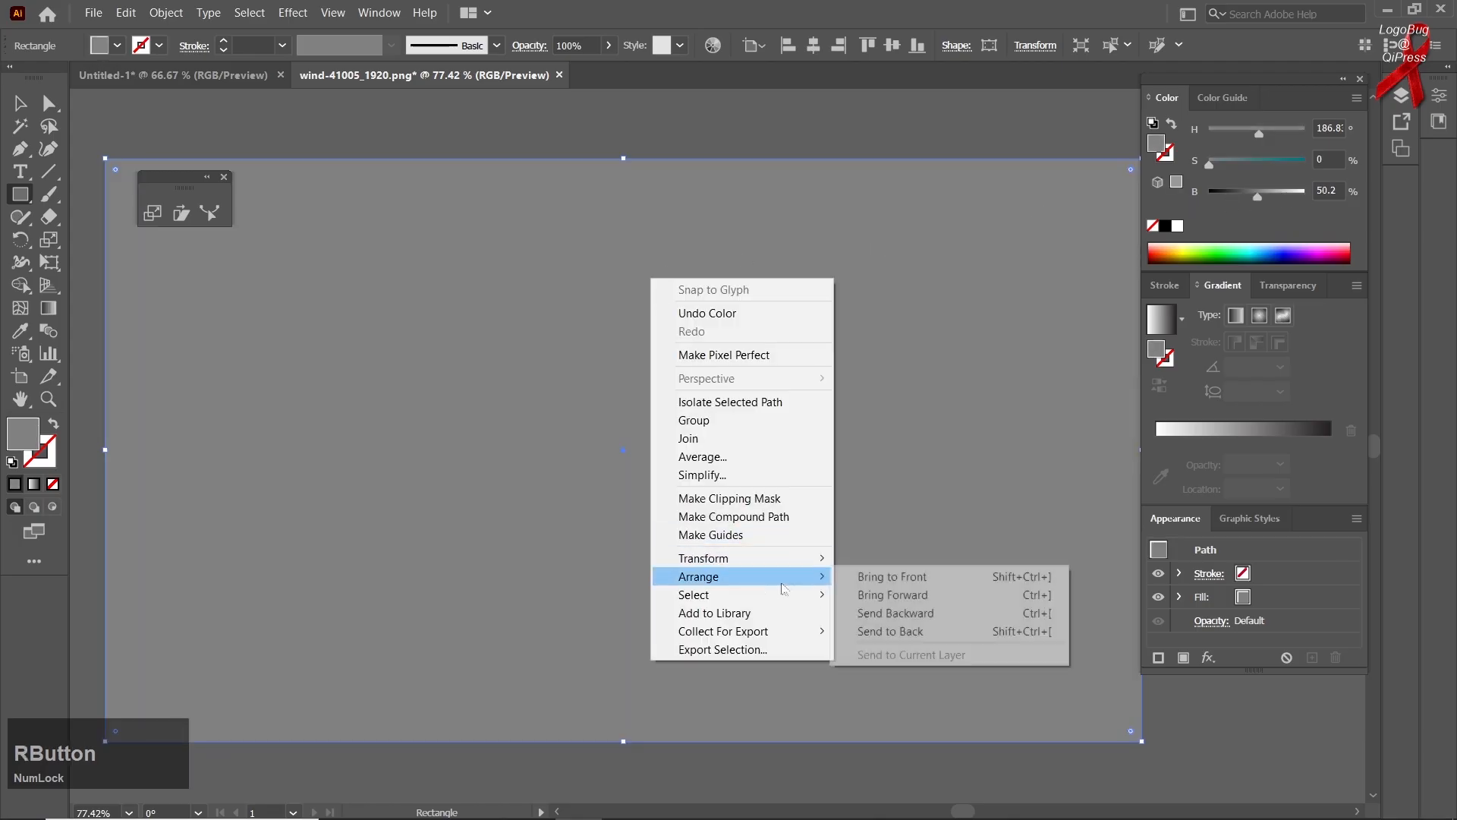
pyautogui.click(875, 632)
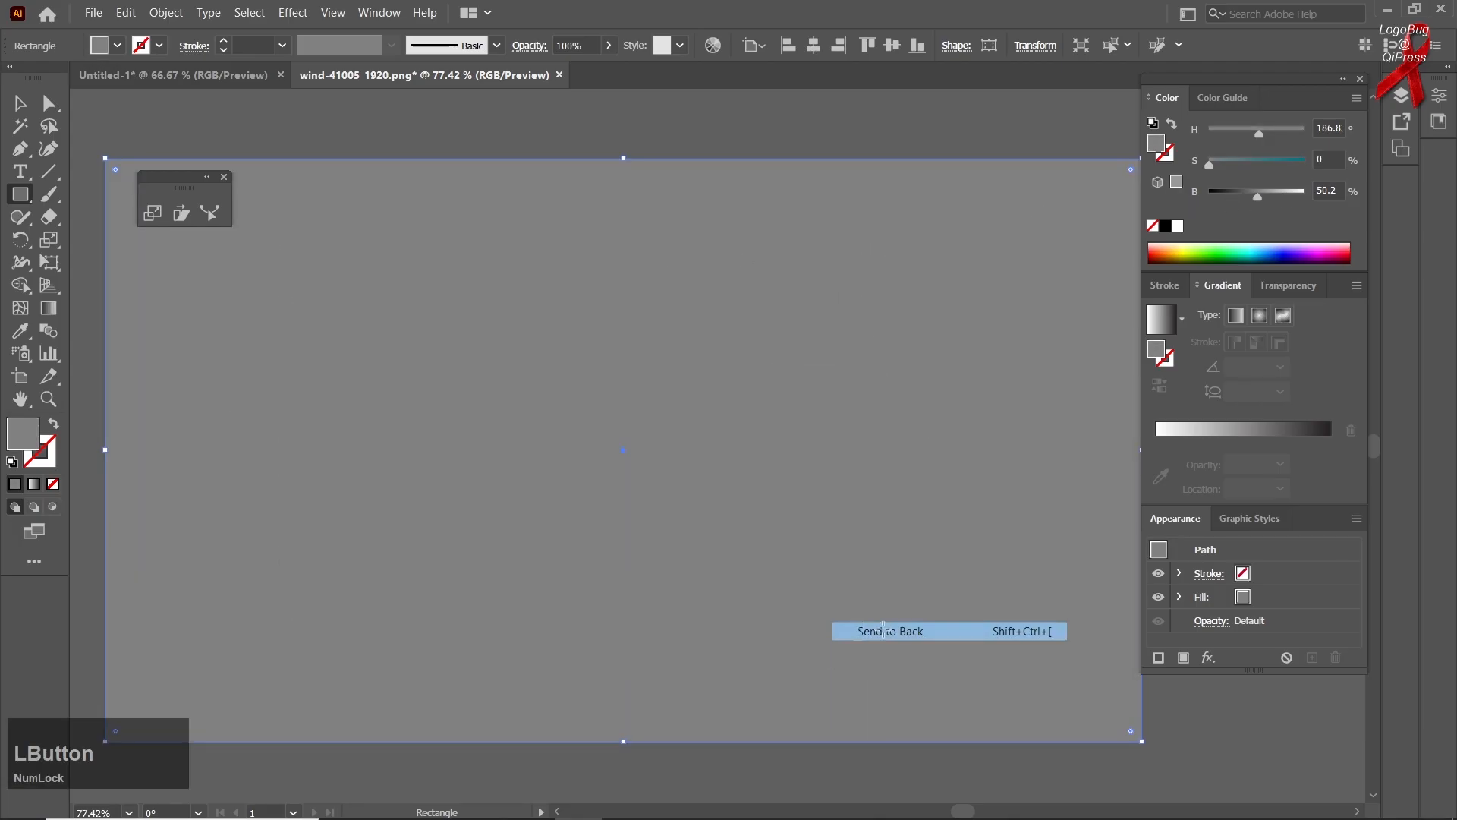
pyautogui.click(21, 106)
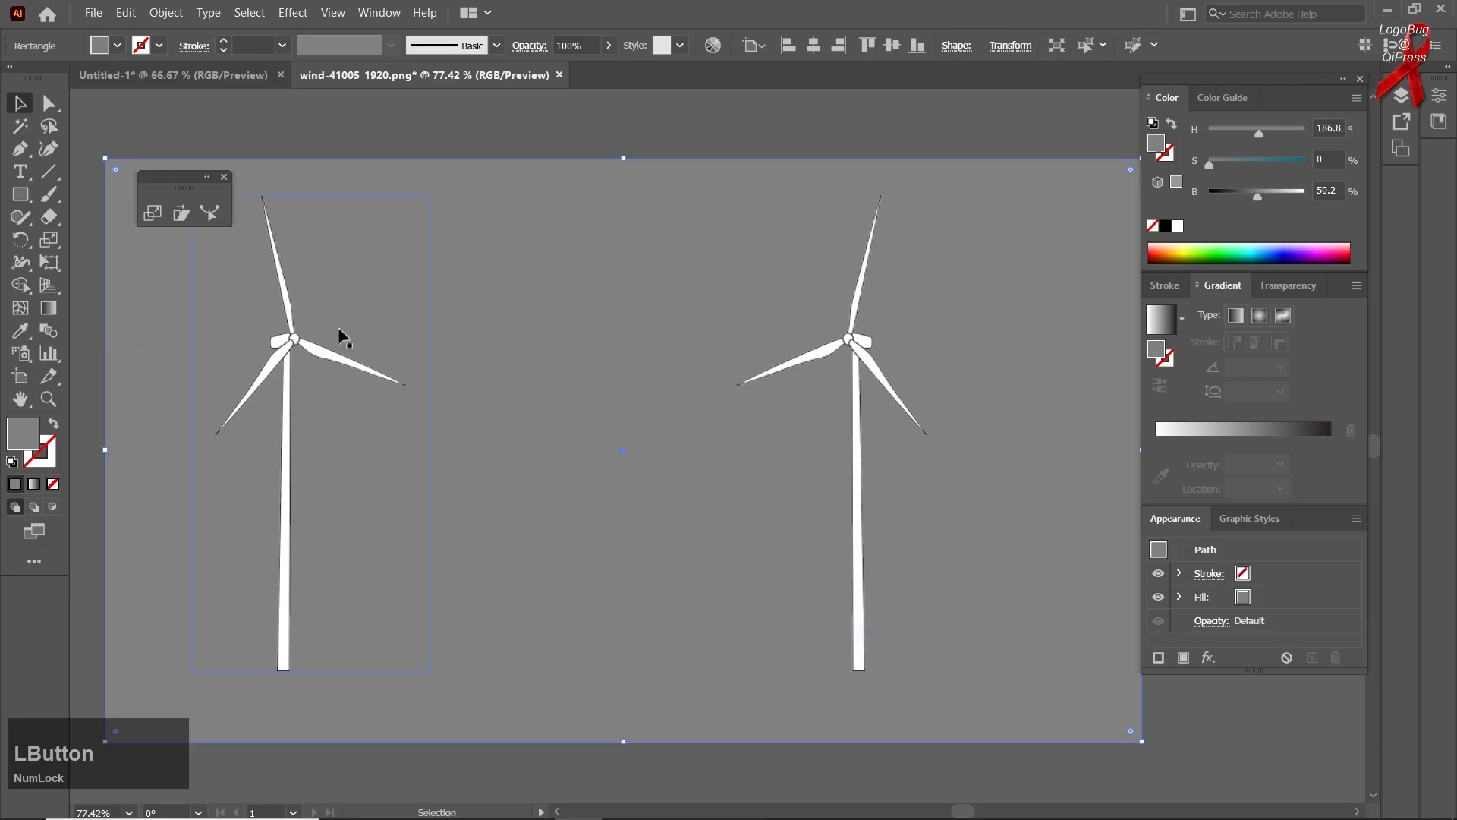
pyautogui.click(166, 13)
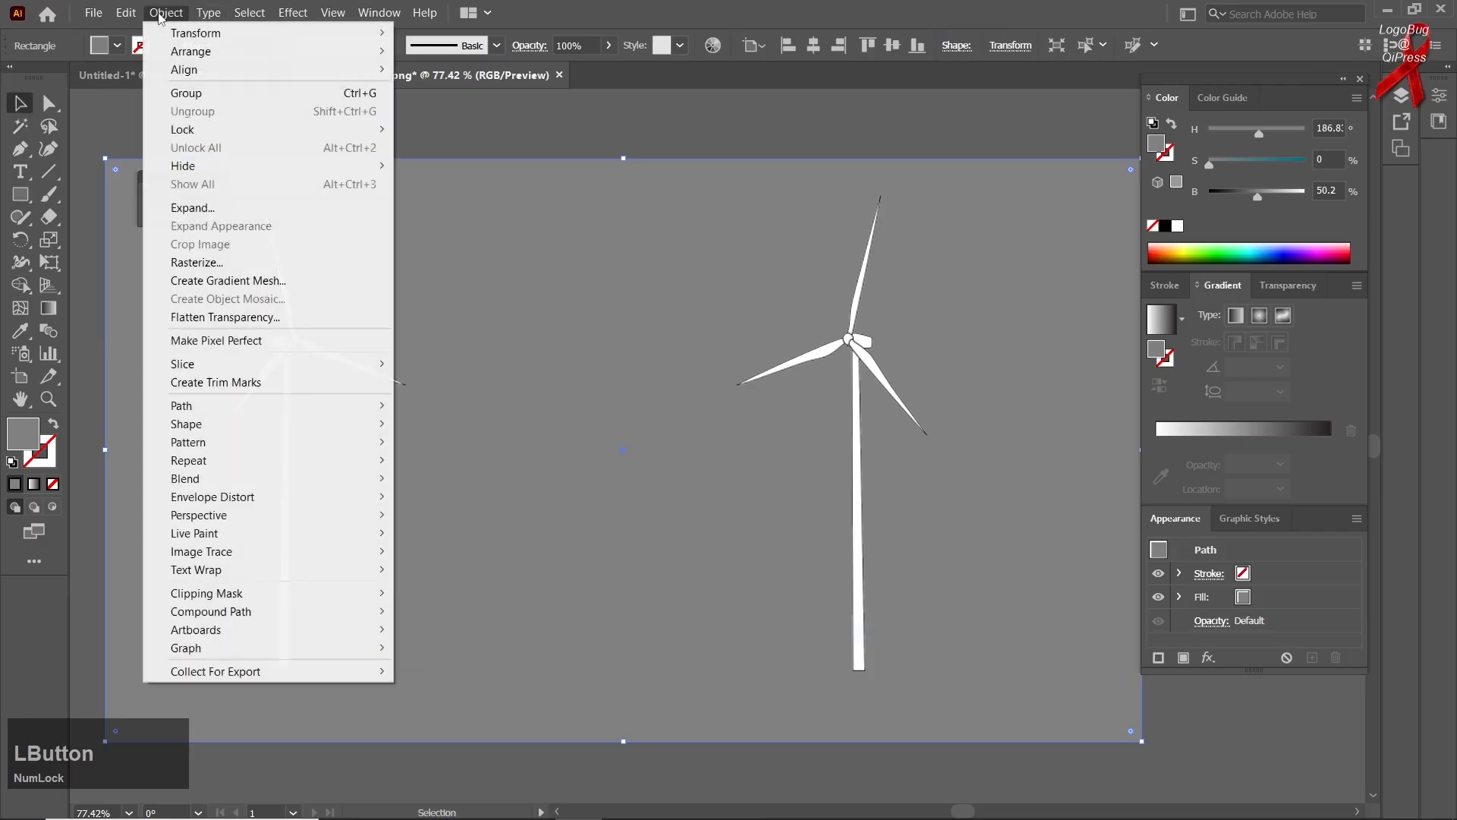
pyautogui.moveTo(294, 138)
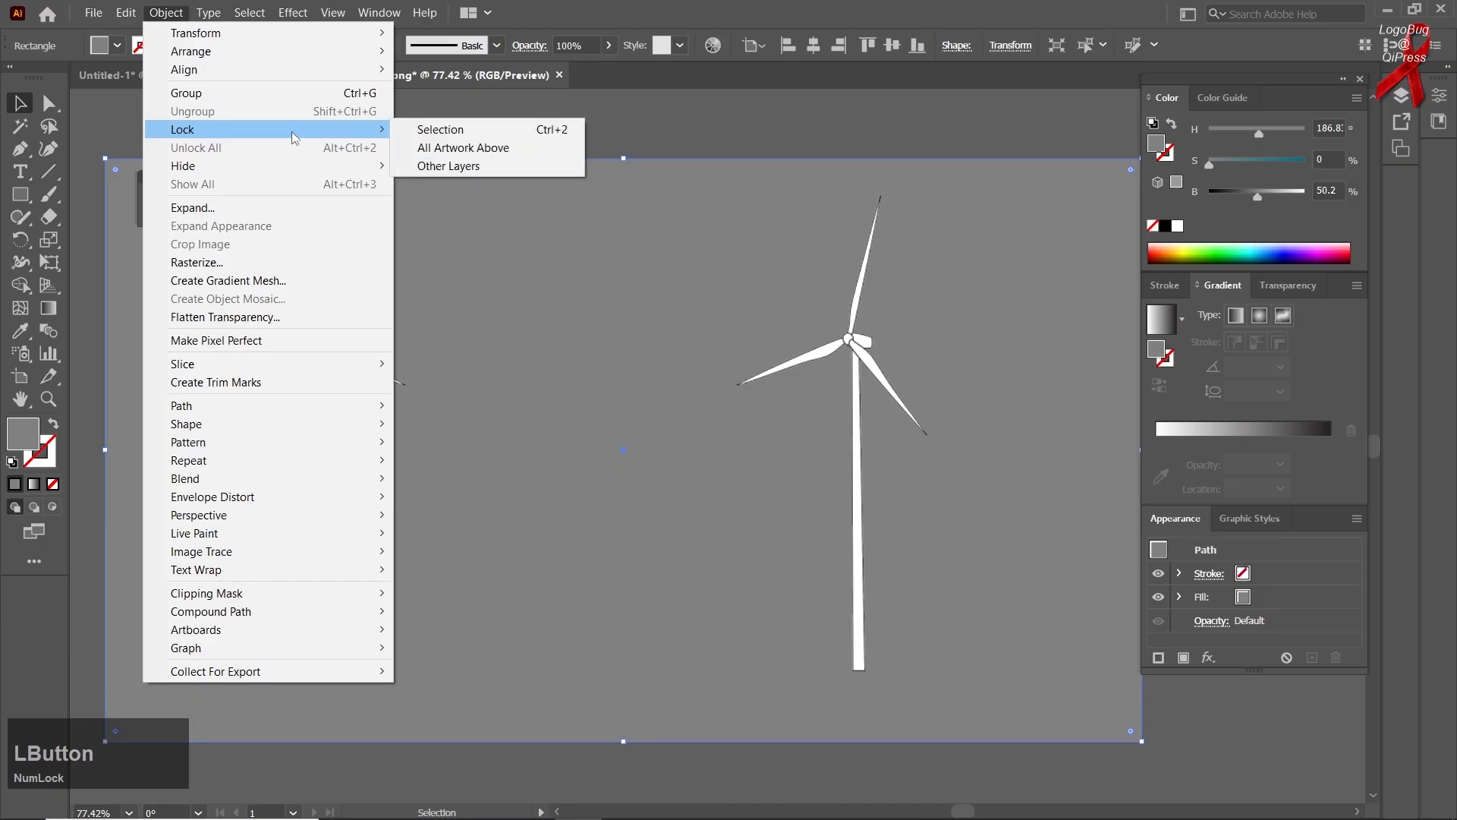
pyautogui.click(422, 131)
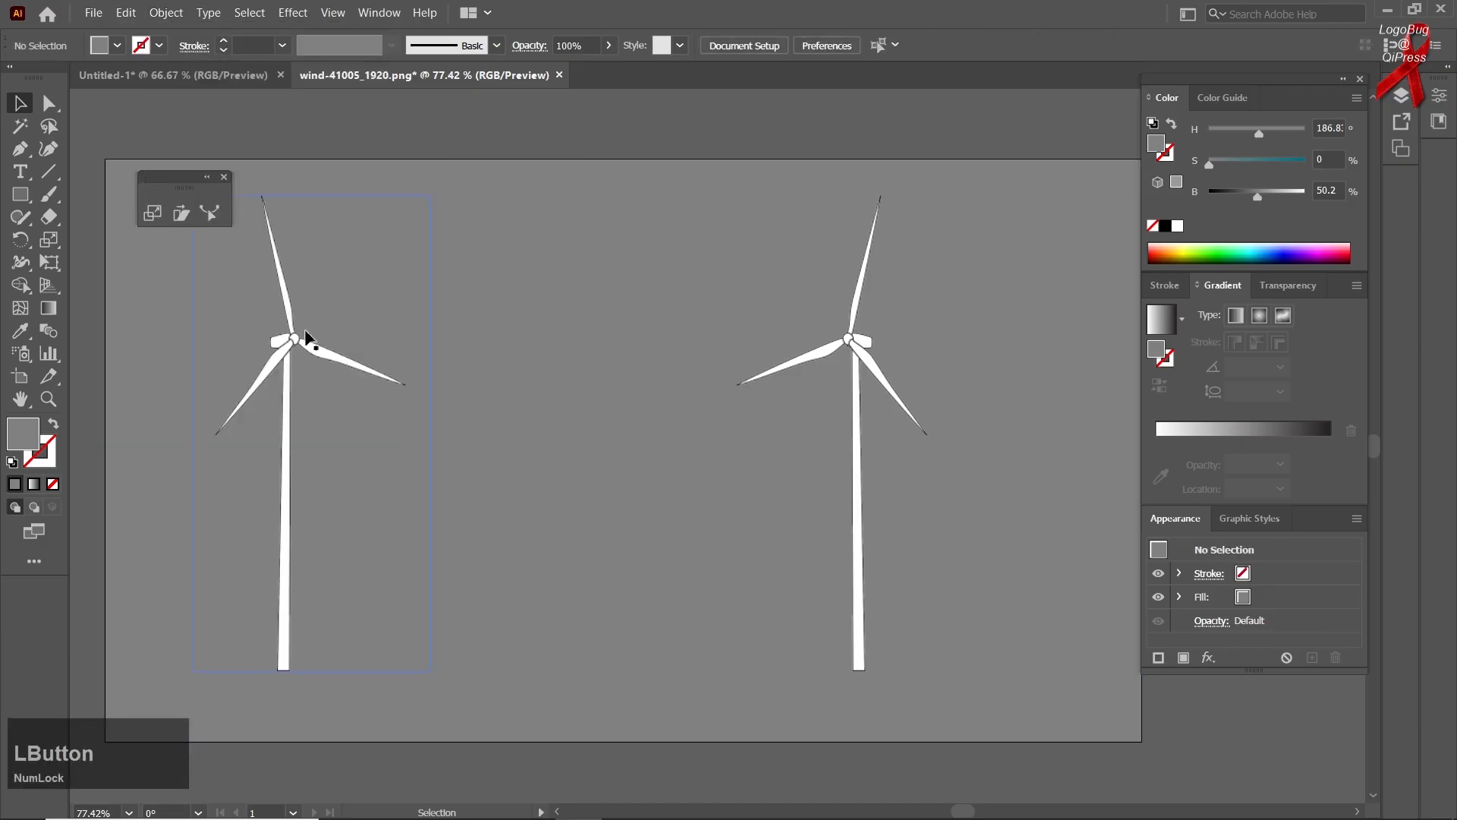
# Try scaling a horizontally narrower copy of the turbine group about a point high between the turbines, repeating the transformation three times
pyautogui.click(298, 351)
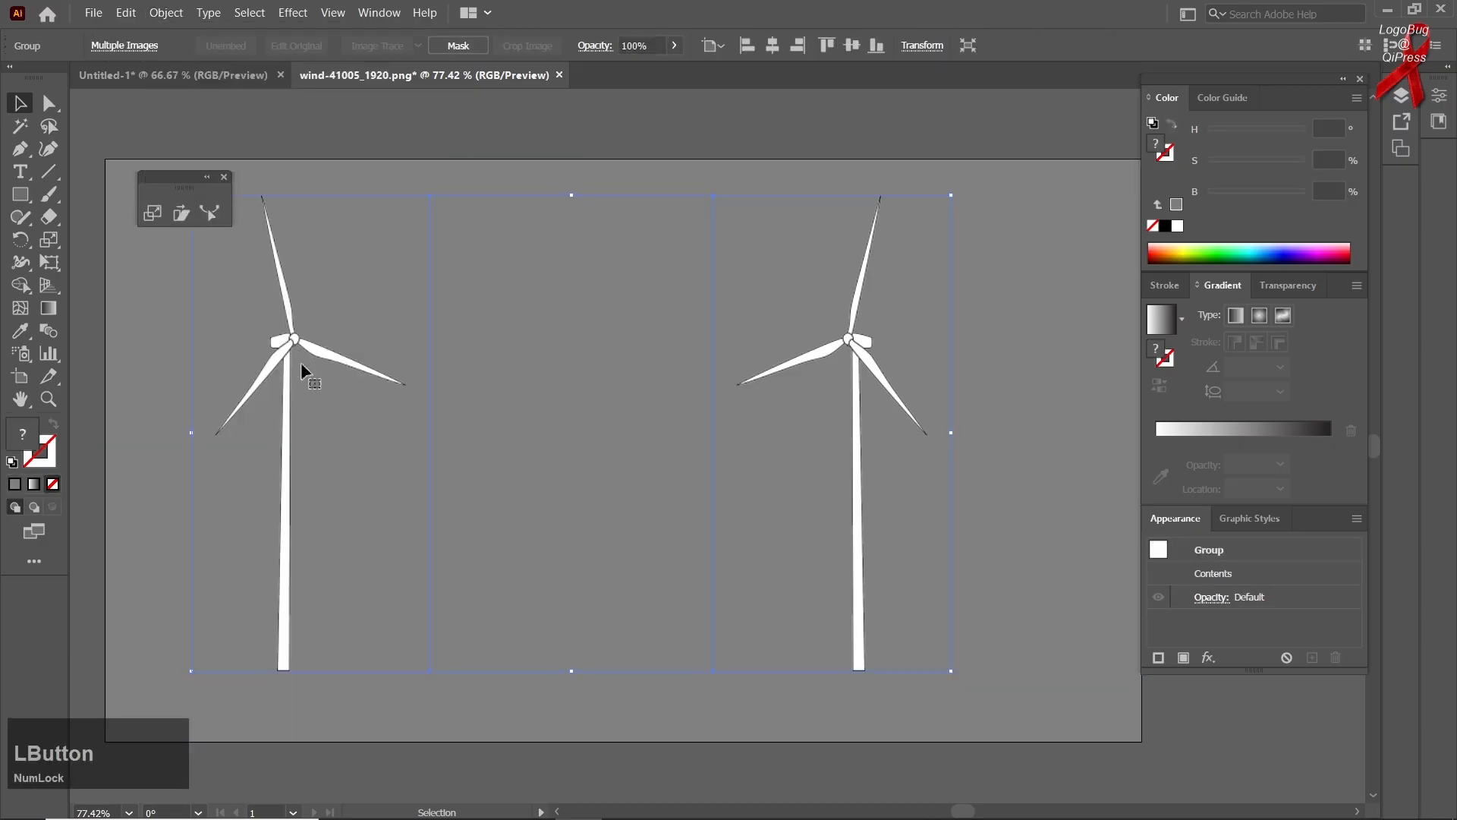
pyautogui.click(161, 217)
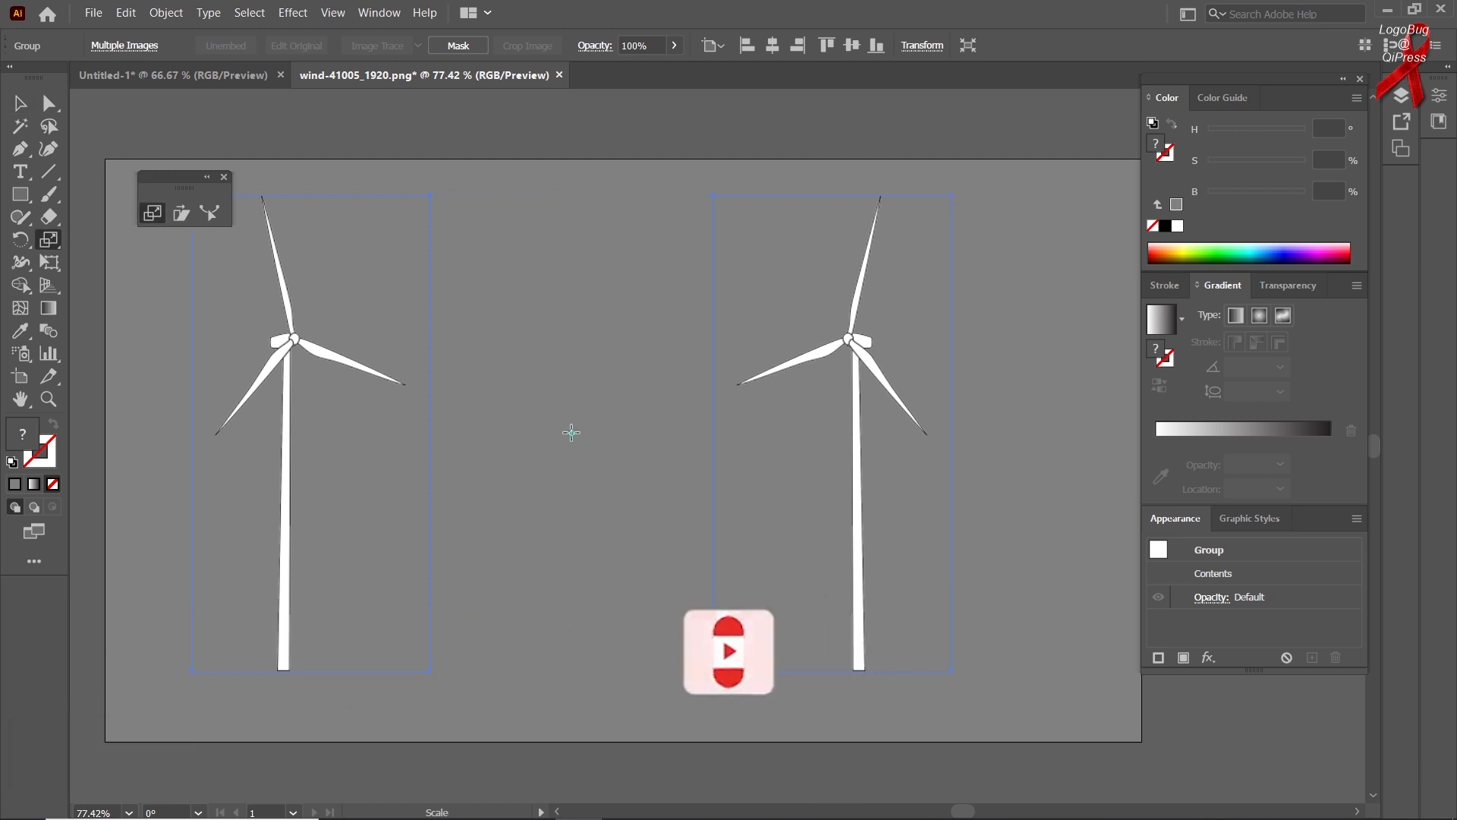
pyautogui.click(559, 244)
pyautogui.moveTo(325, 354); pyautogui.dragTo(402, 345)
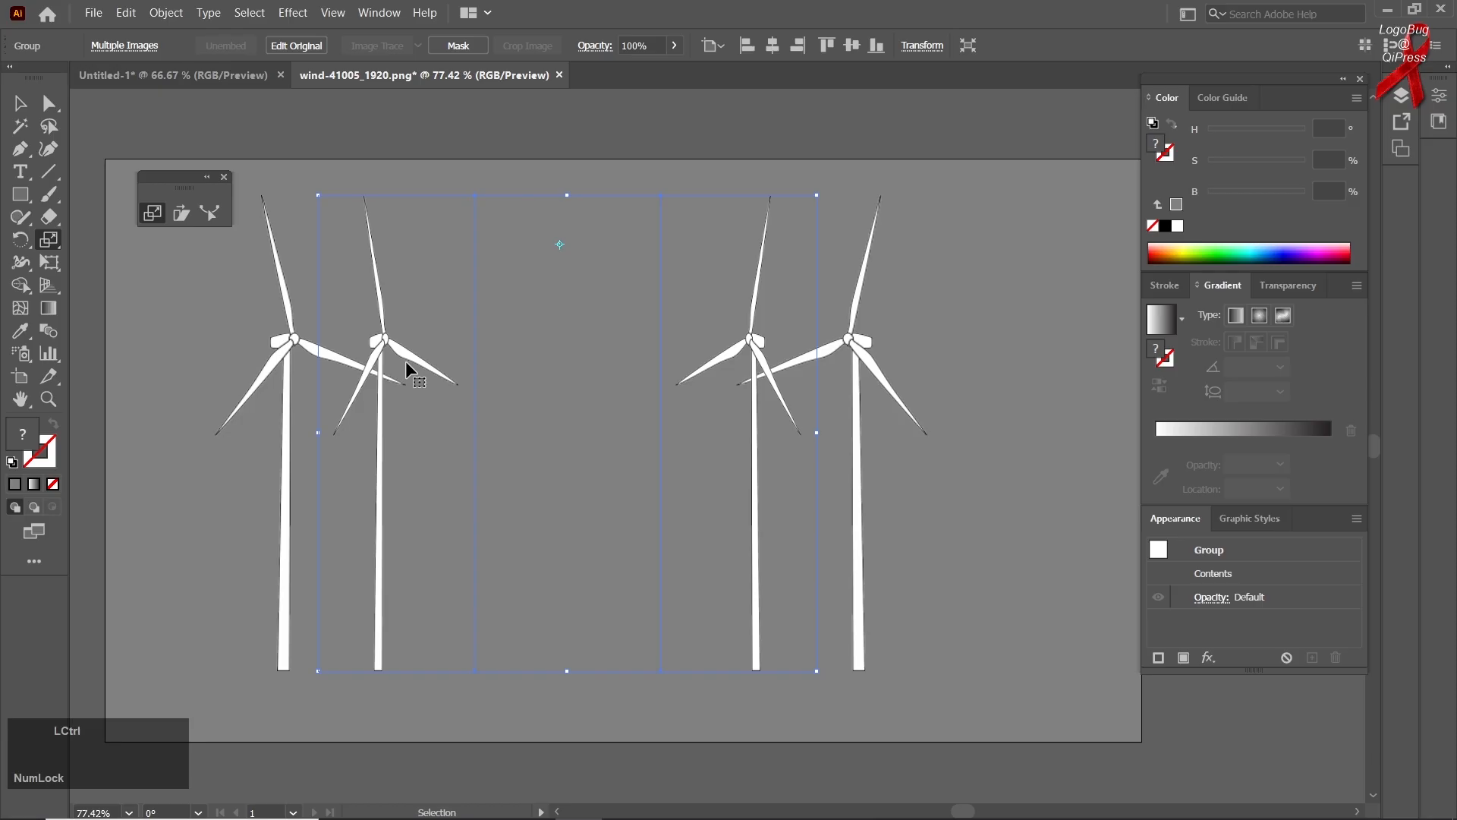
pyautogui.hotkey('ctrl', 'd')
pyautogui.hotkey('ctrl', 'd')
pyautogui.hotkey('ctrl', 'd')
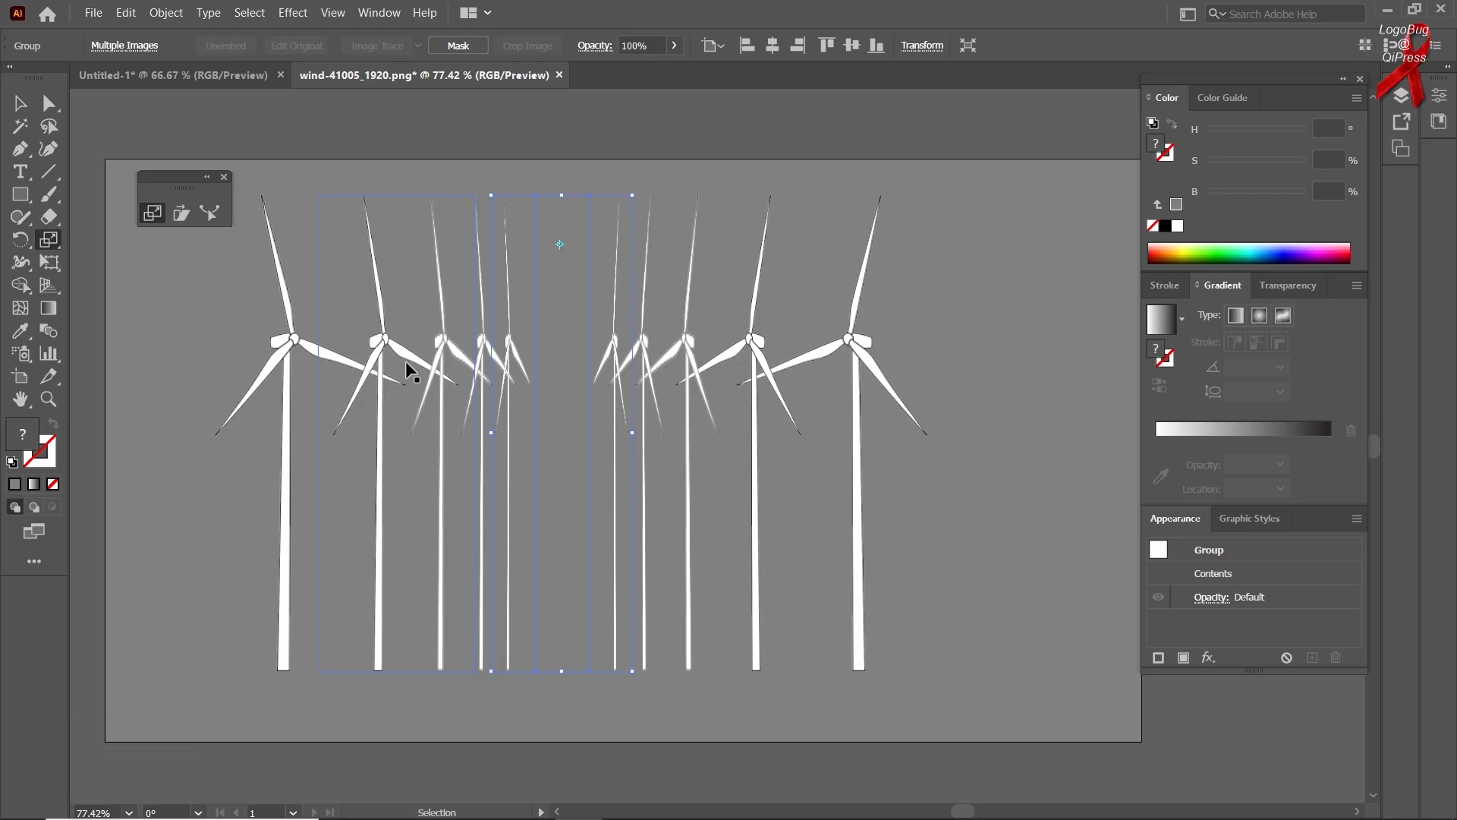
# Undo the three repeated transformations and the scaled copy of the turbine group
pyautogui.hotkey('ctrl', 'z')
pyautogui.hotkey('ctrl', 'z')
pyautogui.hotkey('ctrl', 'z')
pyautogui.hotkey('ctrl', 'z')
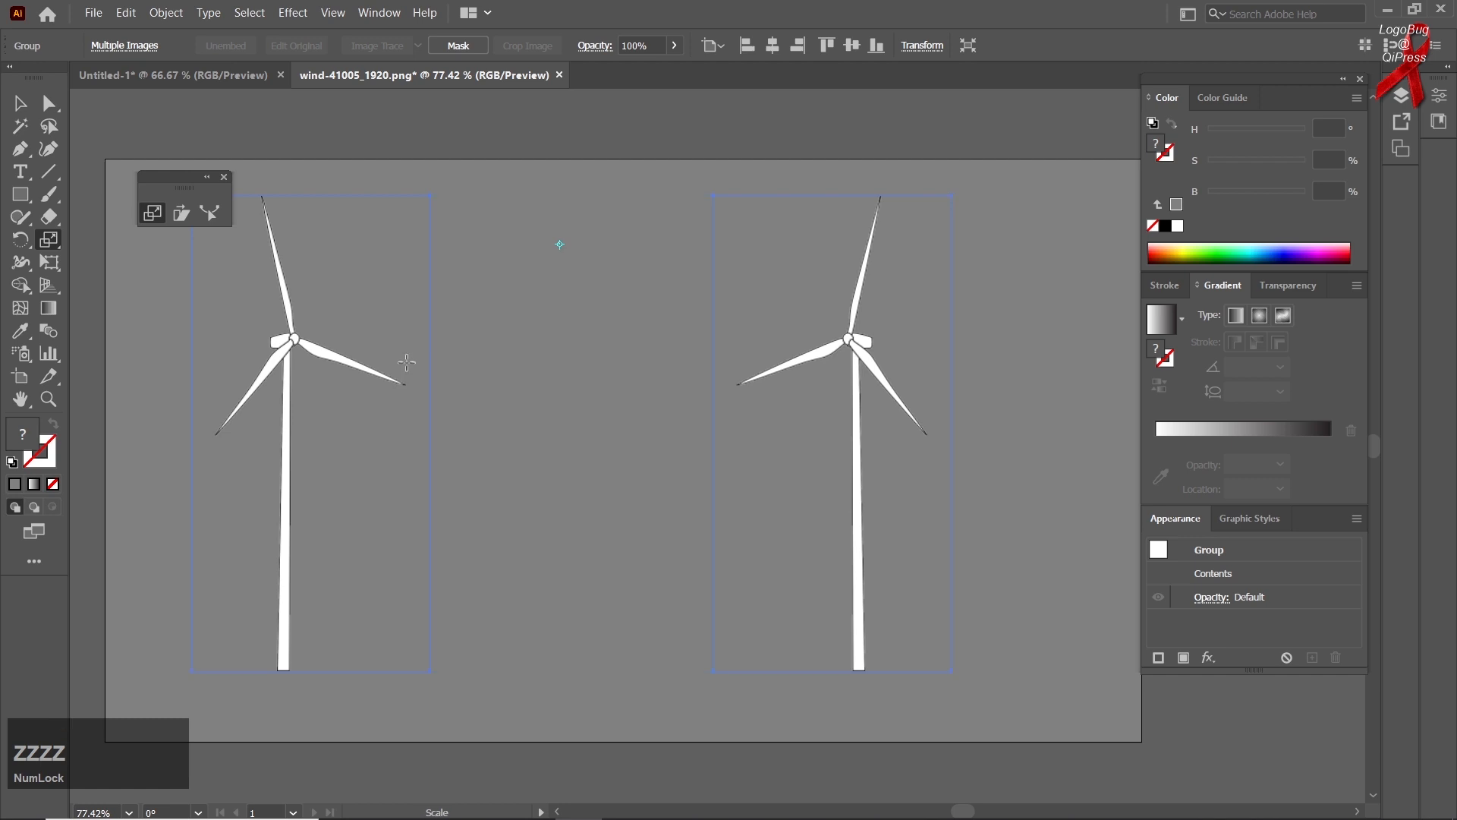
# Scale a smaller copy of the turbine group about a base-level point midway between the turbines, and repeat the transformation three times
pyautogui.click(563, 666)
pyautogui.moveTo(267, 362); pyautogui.dragTo(382, 433)
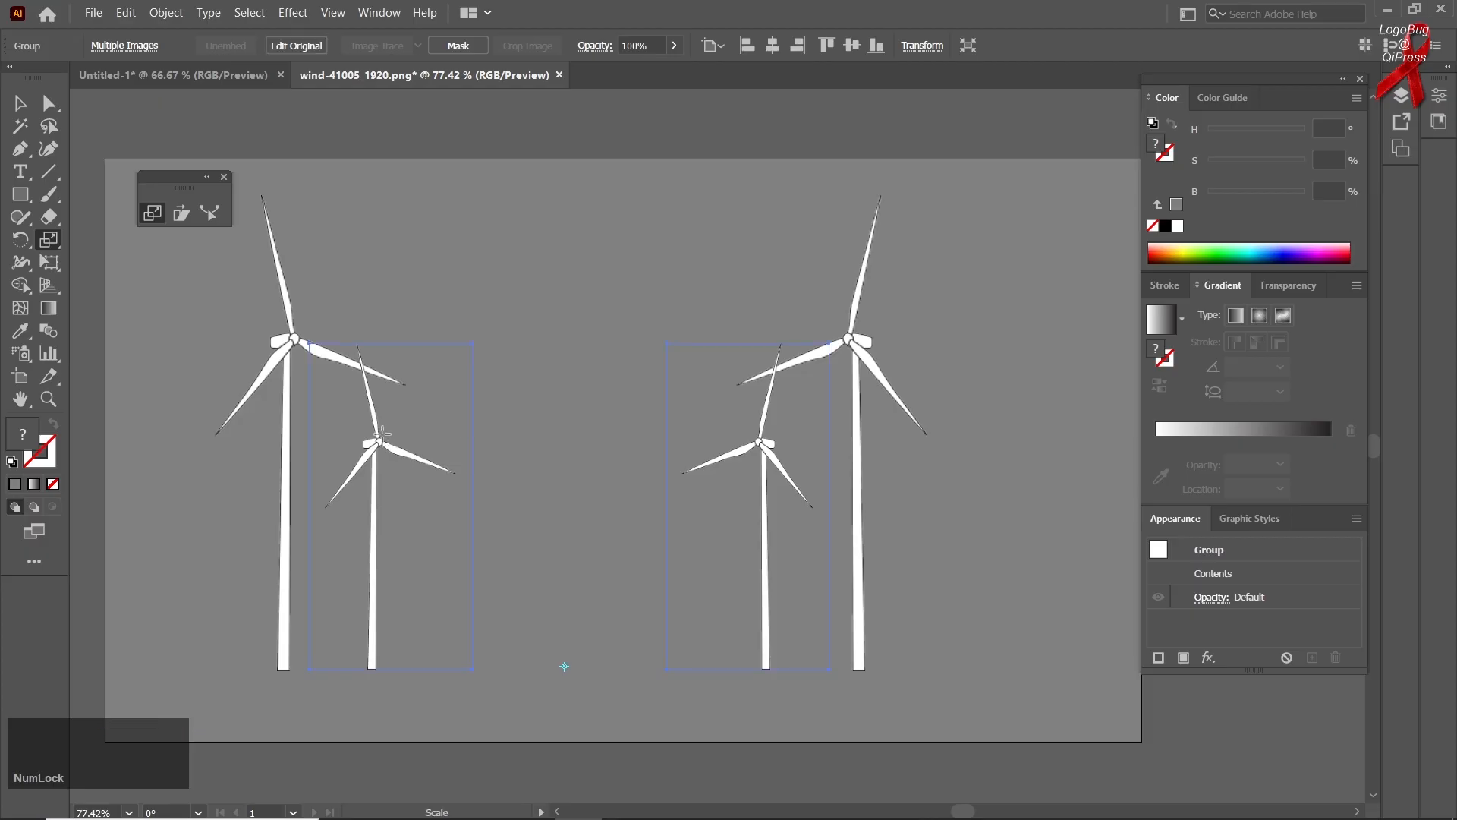
pyautogui.press('ctrl')
pyautogui.hotkey('ctrl', 'd')
pyautogui.hotkey('ctrl', 'd')
pyautogui.hotkey('ctrl', 'd')
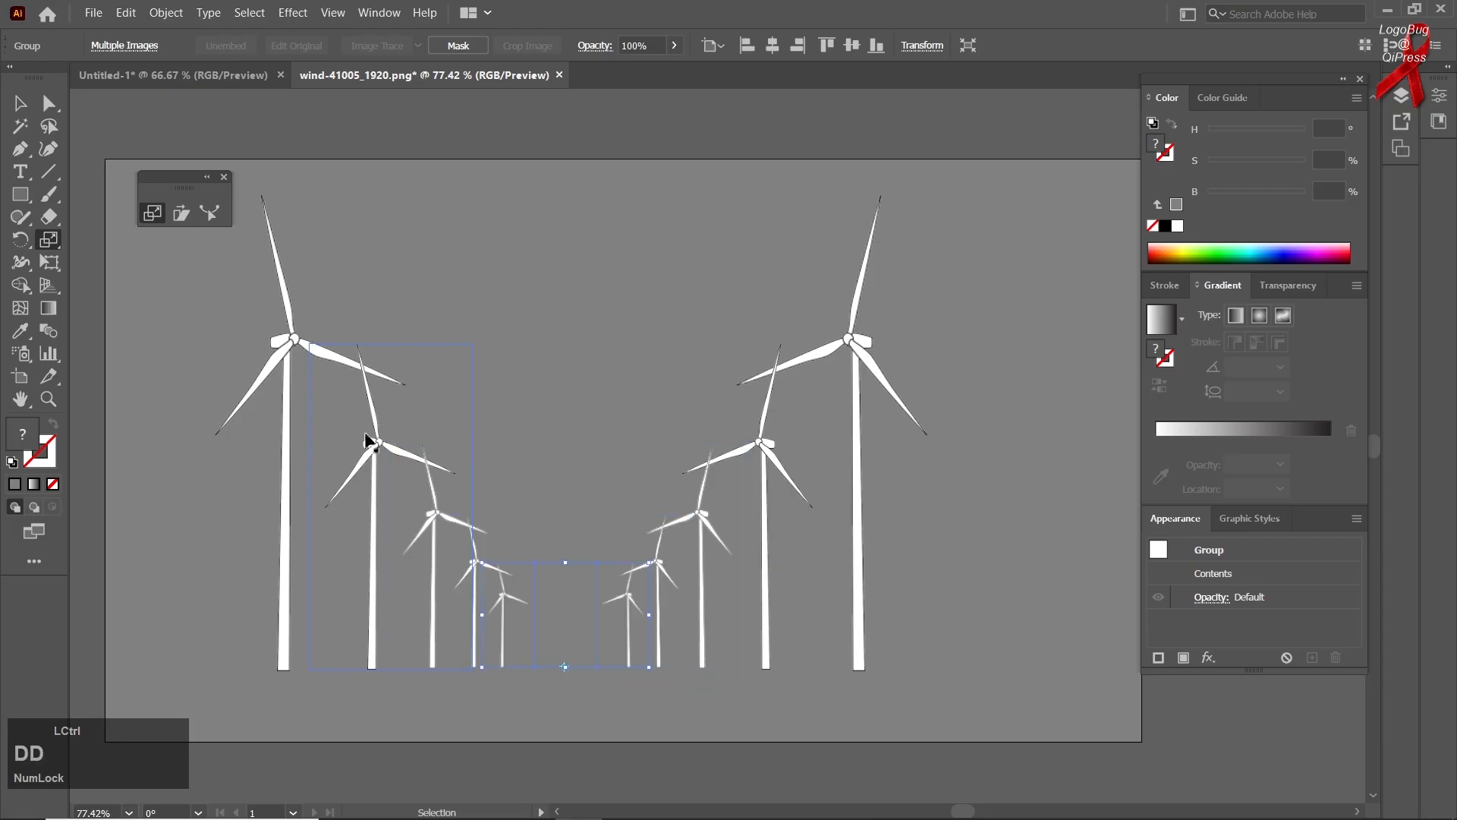
# Repeat the base-level scaling of the turbine copy again and clear the selection
pyautogui.hotkey('ctrl', 'd')
pyautogui.click(402, 196)
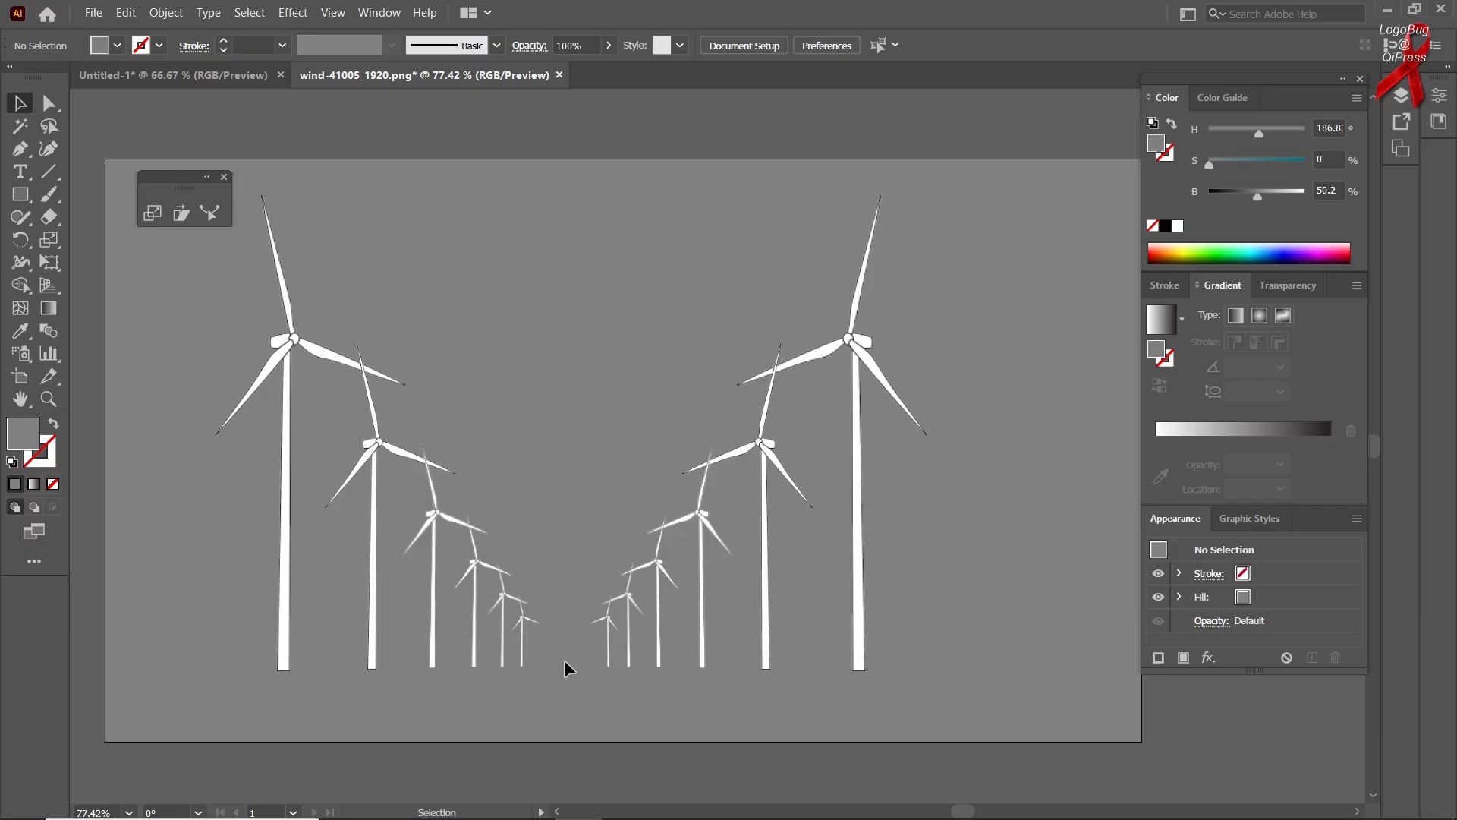
# Undo the repeated base-level scaled copies back to the original pair of turbines
pyautogui.press('ctrl')
pyautogui.hotkey('ctrl', 'z')
pyautogui.hotkey('ctrl', 'z')
pyautogui.hotkey('ctrl', 'z')
pyautogui.hotkey('ctrl', 'z')
pyautogui.hotkey('ctrl', 'z')
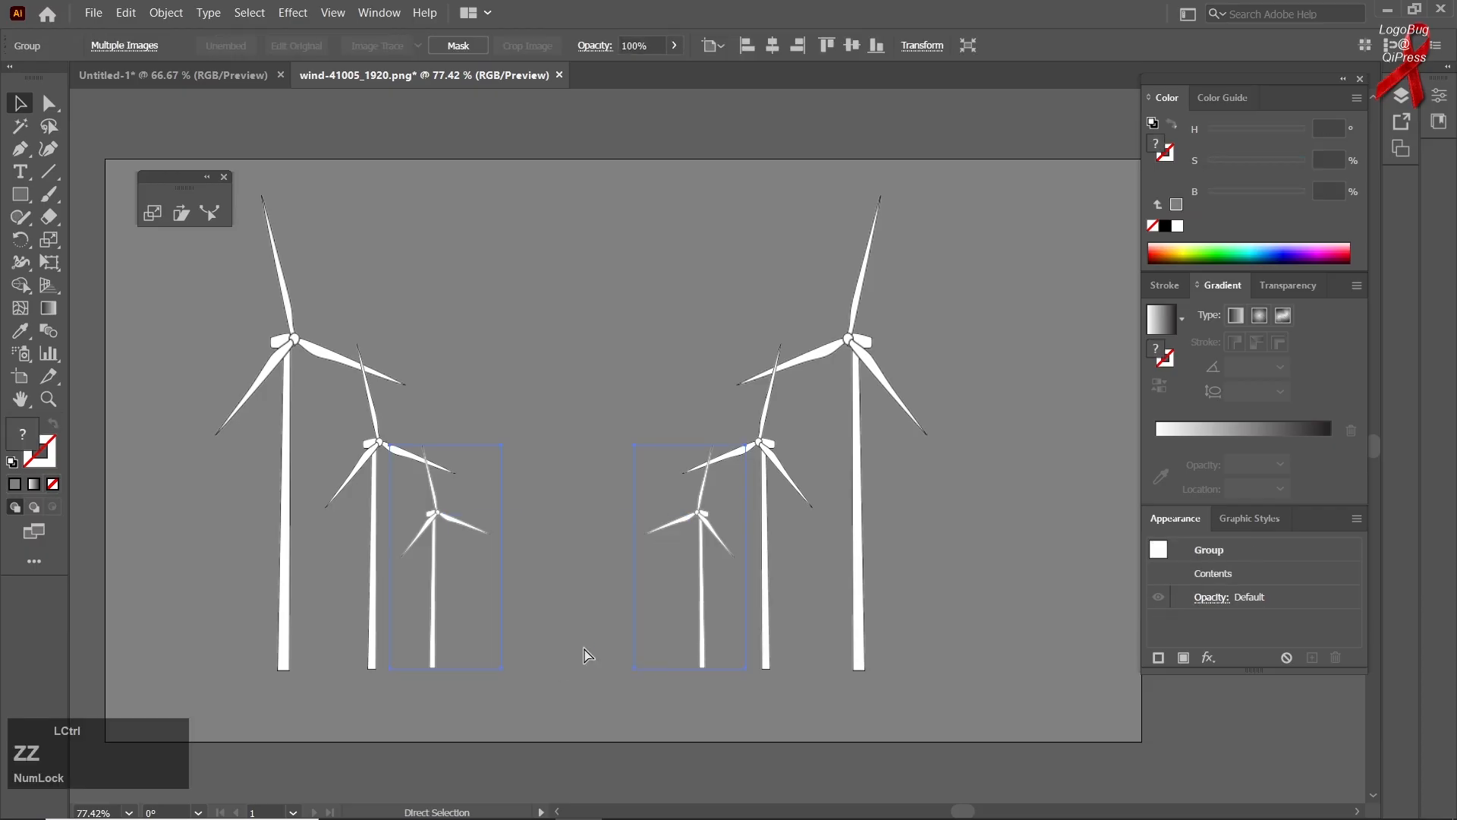
# Lock the grey background rectangle behind the turbines
pyautogui.click(513, 573)
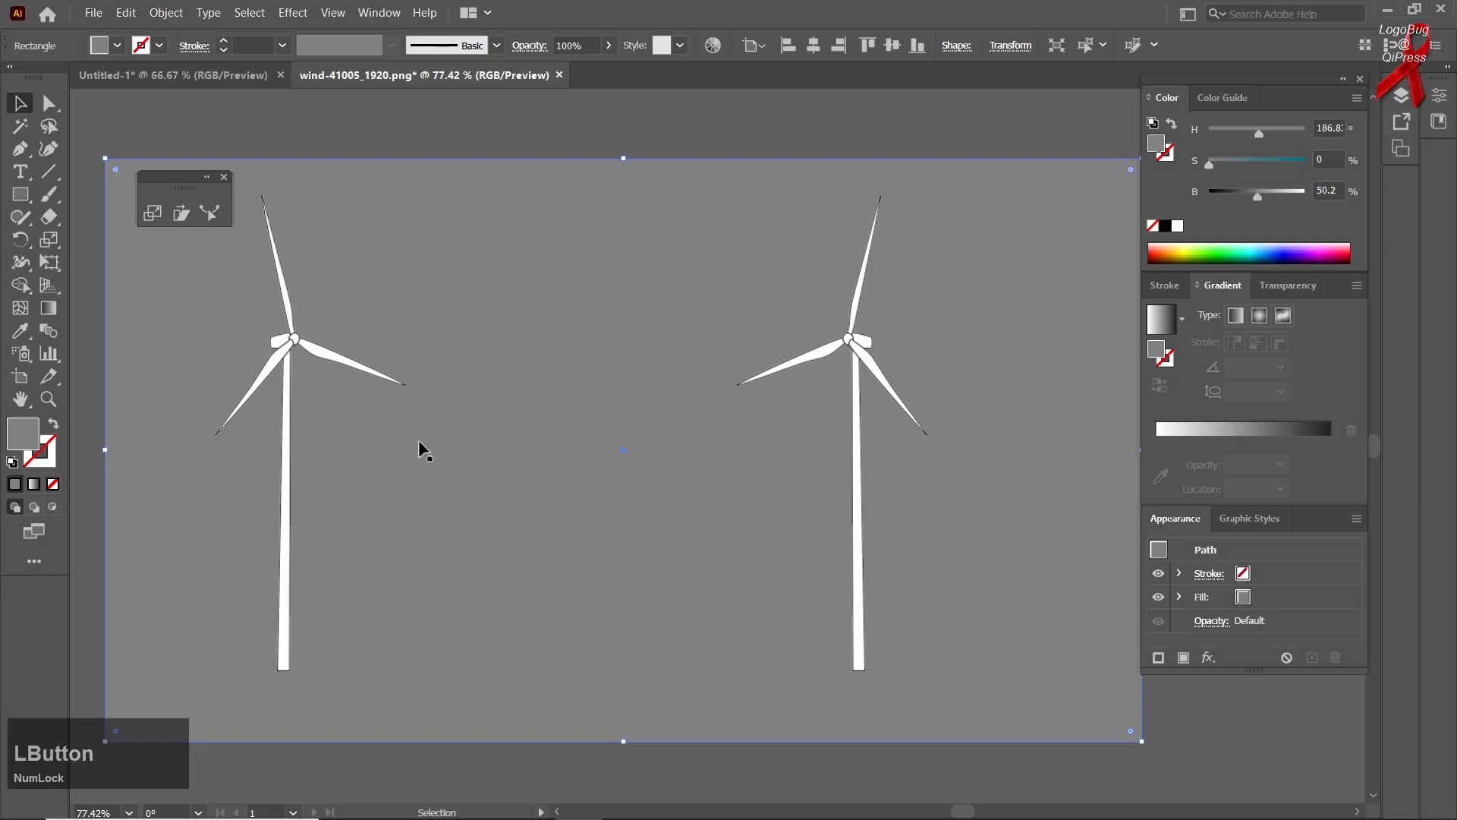
pyautogui.click(166, 13)
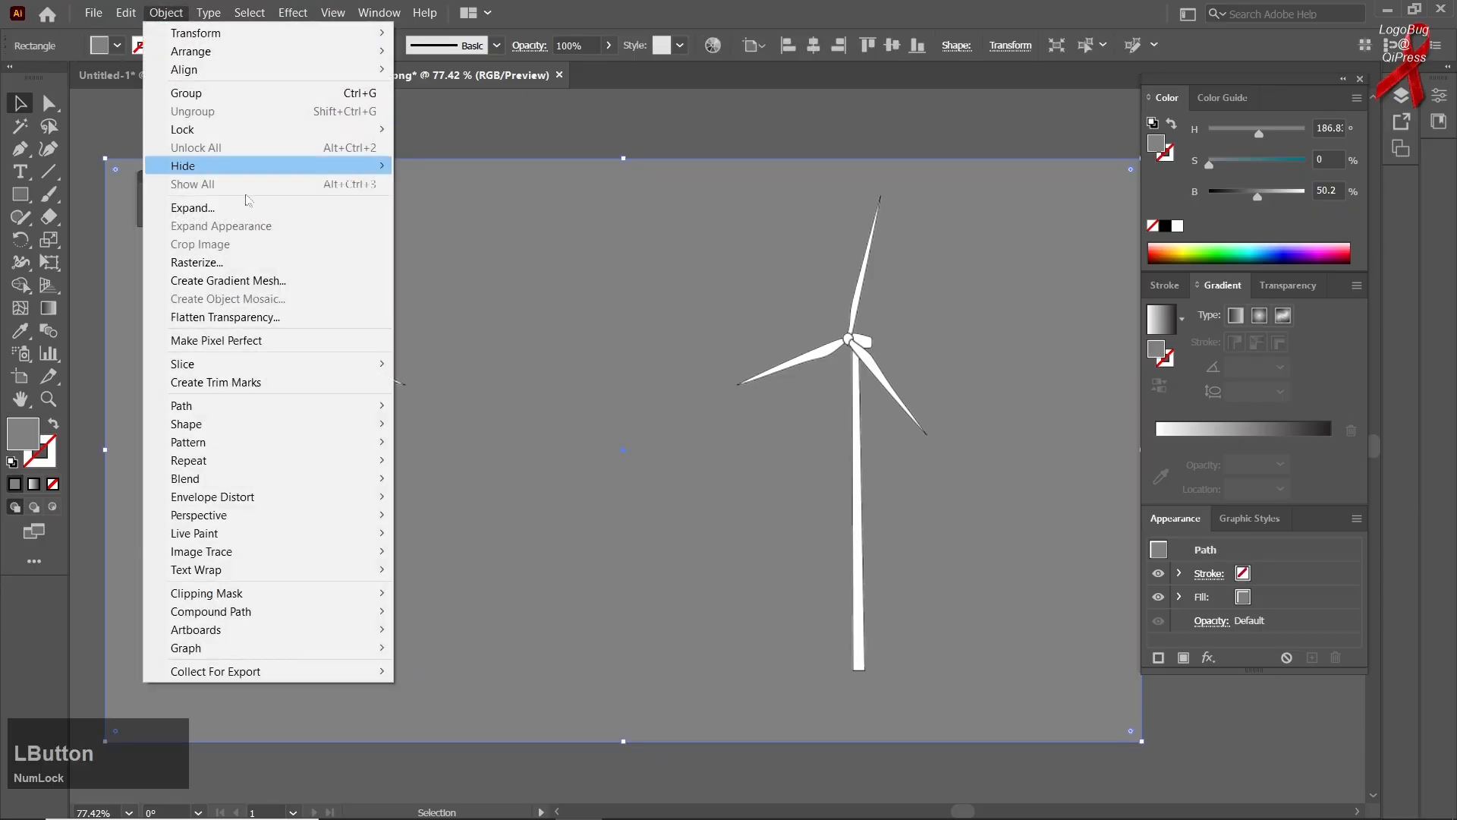
pyautogui.moveTo(349, 129)
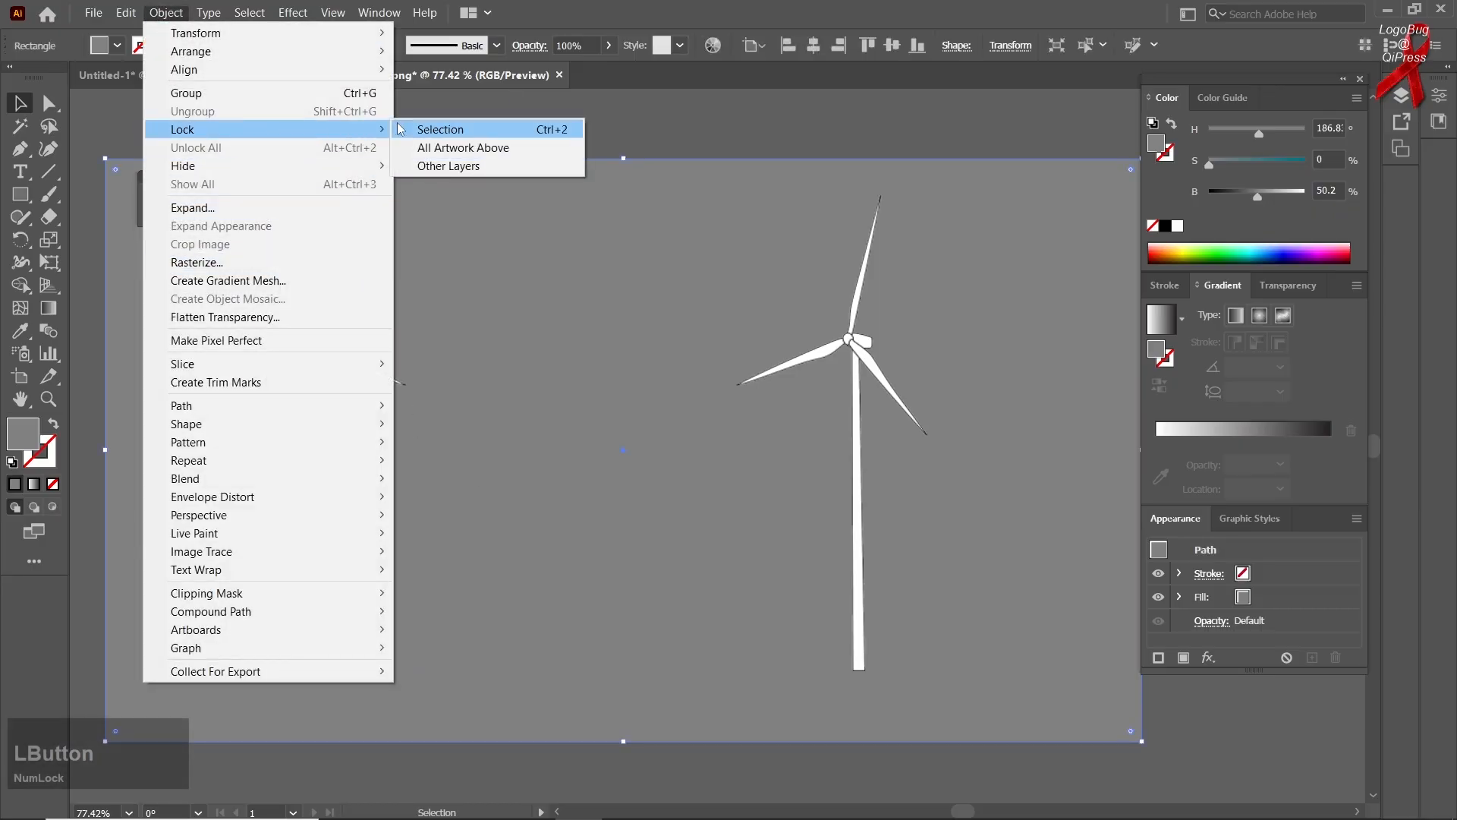
pyautogui.click(432, 129)
# Scale a narrower, full-height copy of the turbine group about a point high between the turbines, and repeat the transformation
pyautogui.click(303, 365)
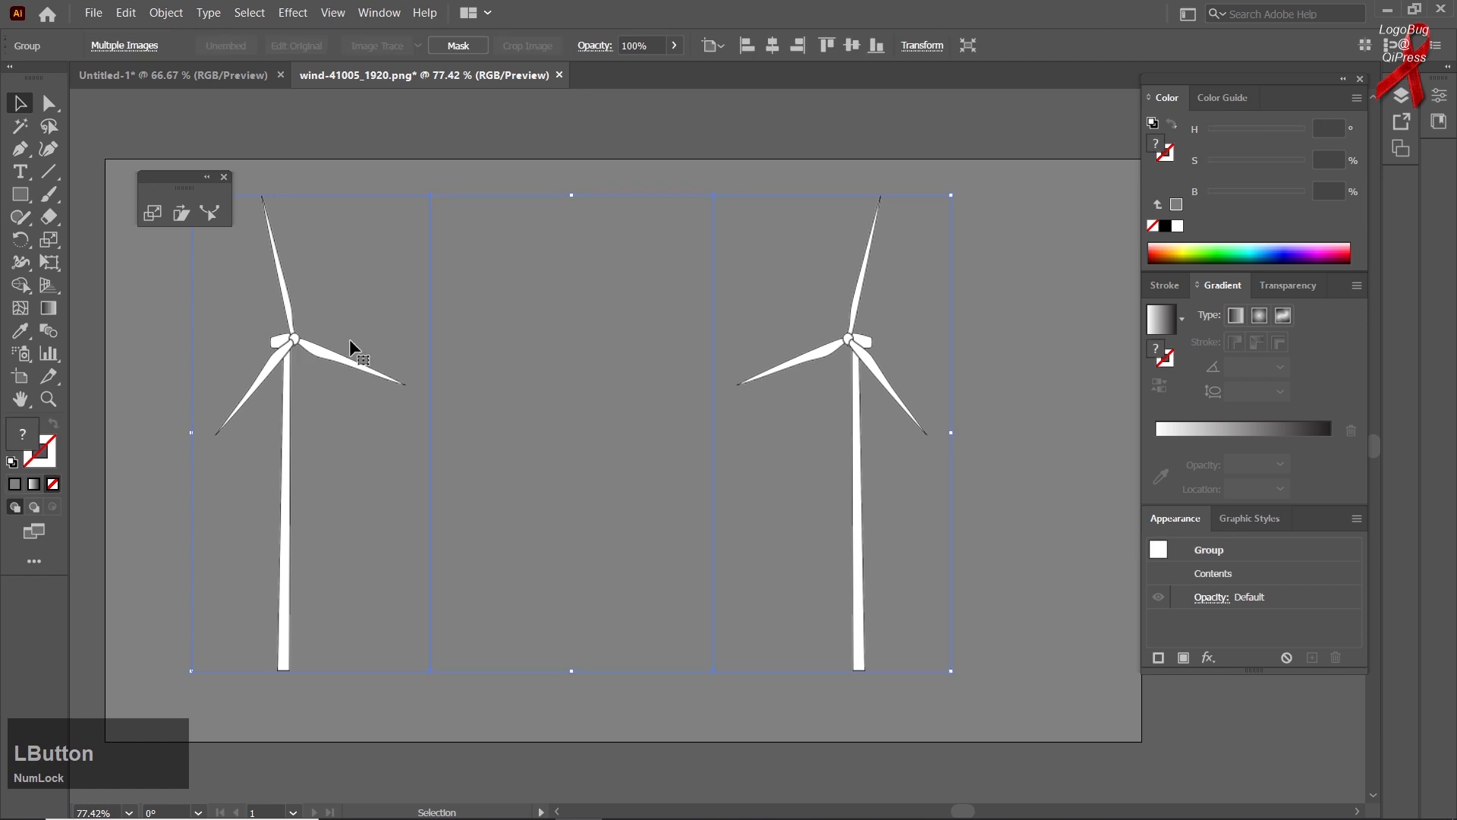
pyautogui.click(153, 213)
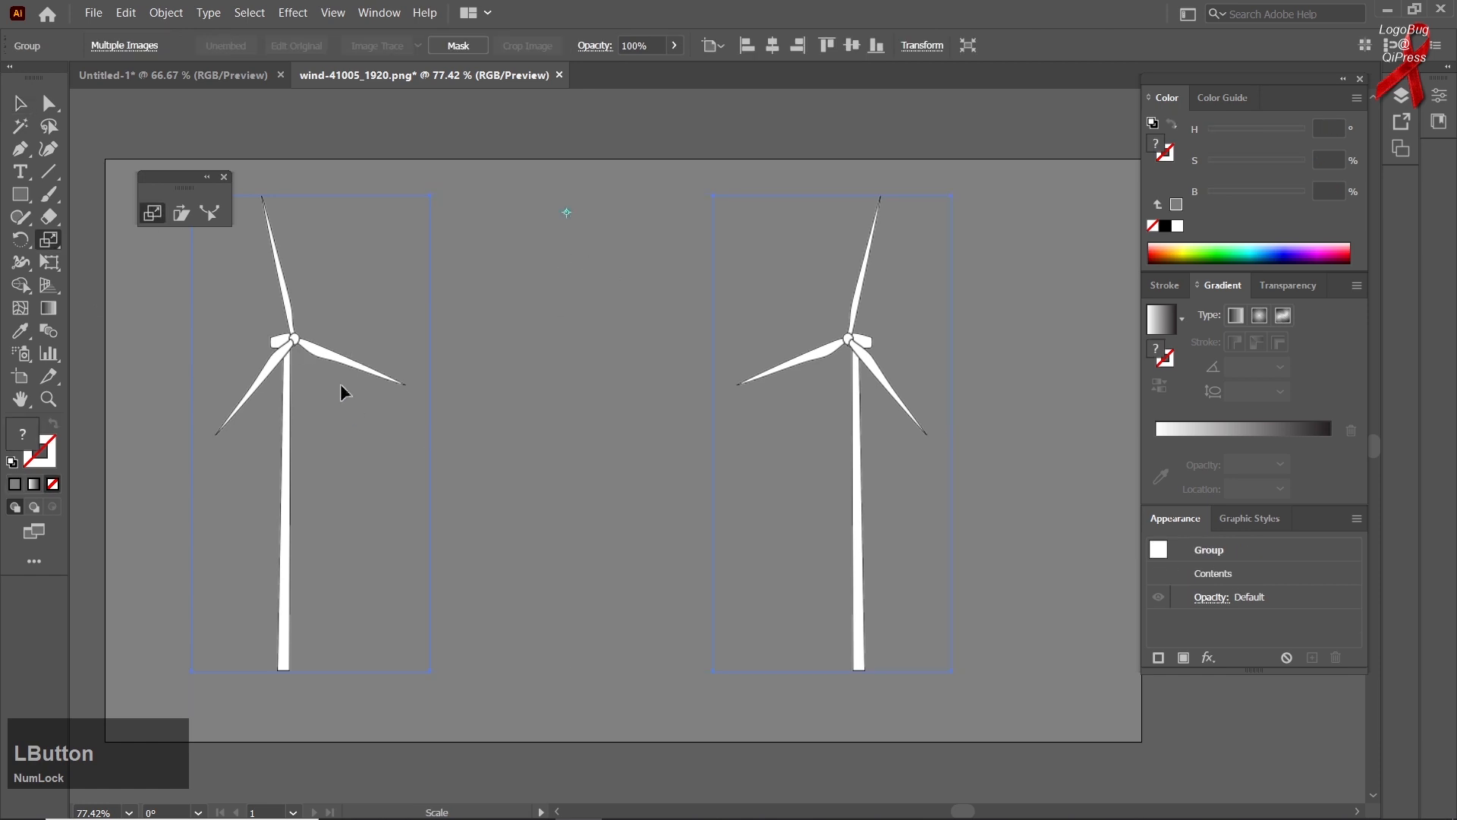
pyautogui.moveTo(342, 364); pyautogui.dragTo(435, 347)
pyautogui.press('ctrl')
pyautogui.hotkey('ctrl', 'd')
pyautogui.hotkey('ctrl', 'd')
pyautogui.hotkey('ctrl', 'd')
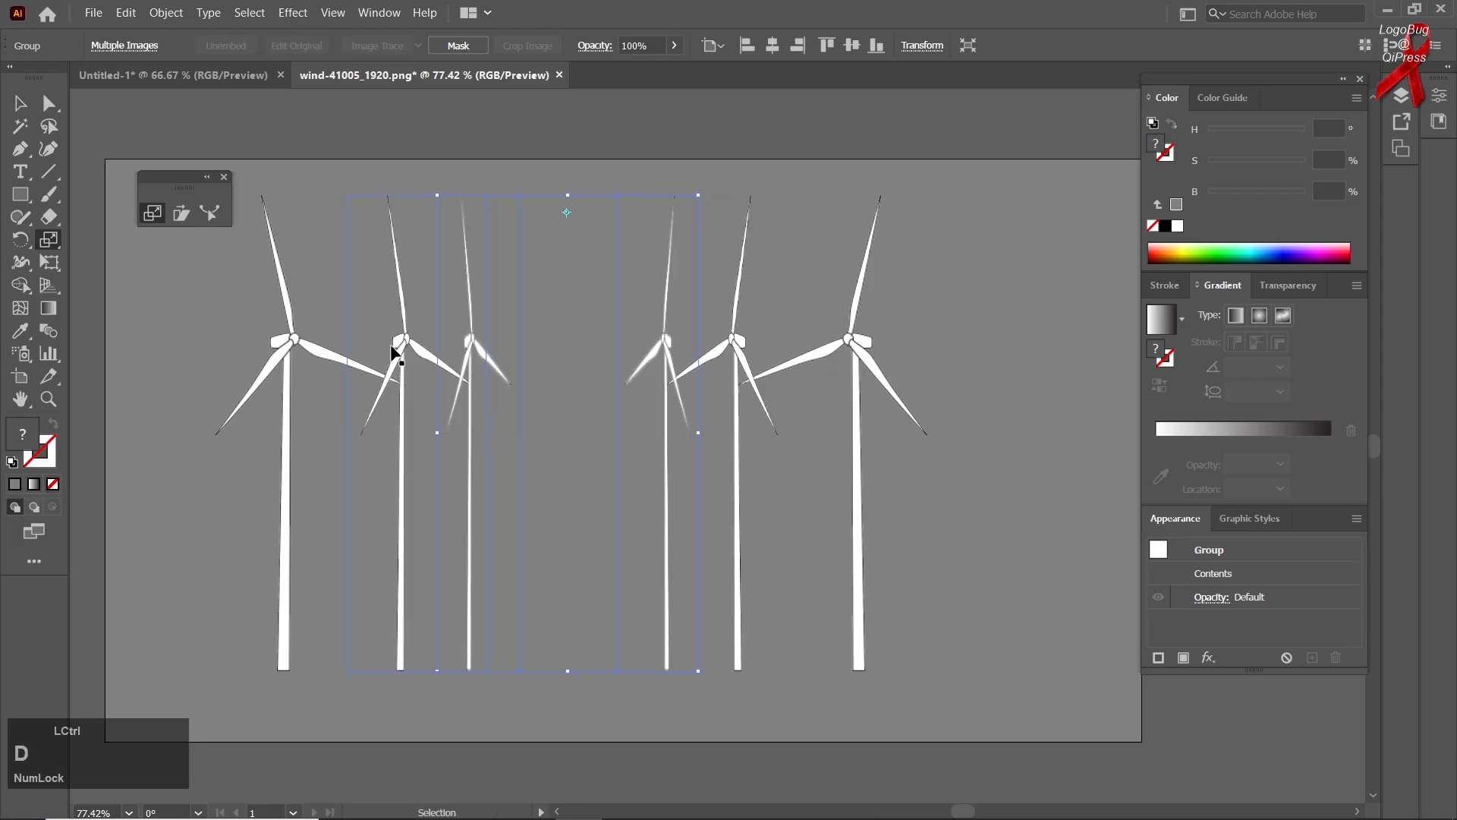
# Undo the repeated transformations and the narrower turbine copy
pyautogui.hotkey('ctrl', 'z')
pyautogui.hotkey('ctrl', 'z')
pyautogui.hotkey('ctrl', 'z')
pyautogui.hotkey('ctrl', 'z')
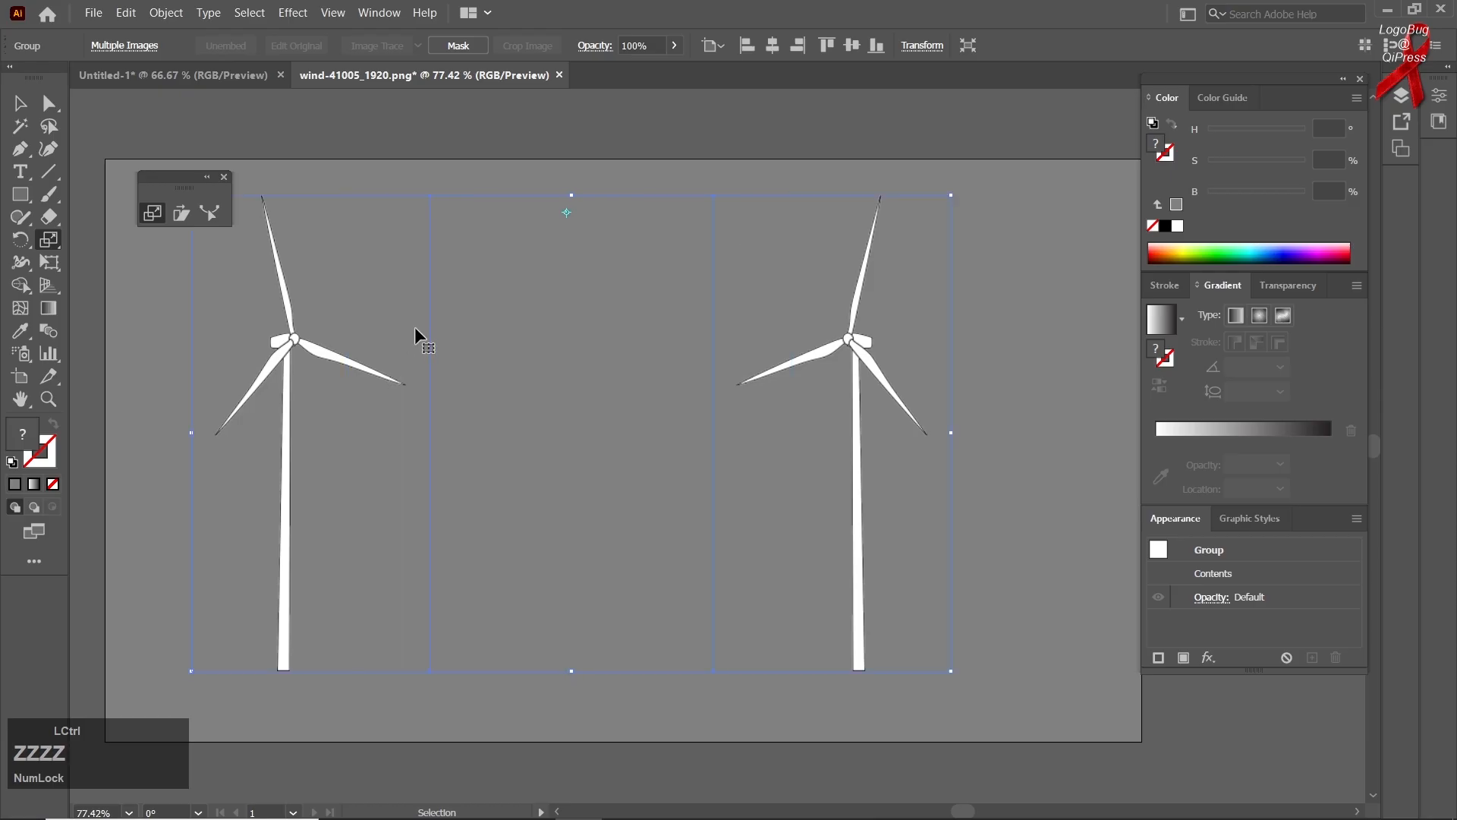
# Scale a proportionally smaller copy of the turbine group about a point midway between the upper blade tips, repeat the transformation five times, and deselect
pyautogui.click(27, 102)
pyautogui.click(242, 132)
pyautogui.click(263, 231)
pyautogui.click(152, 213)
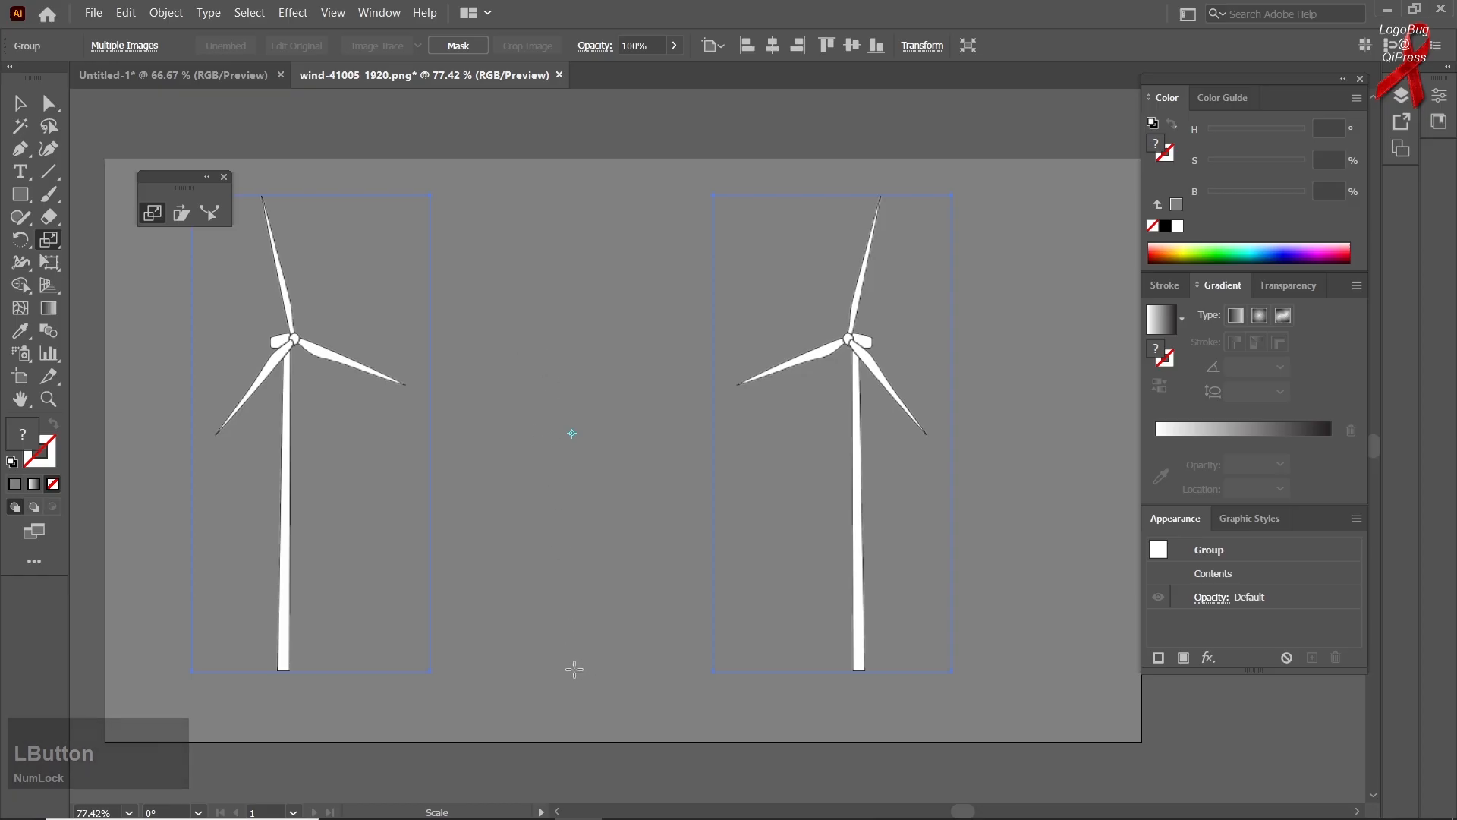
pyautogui.click(547, 202)
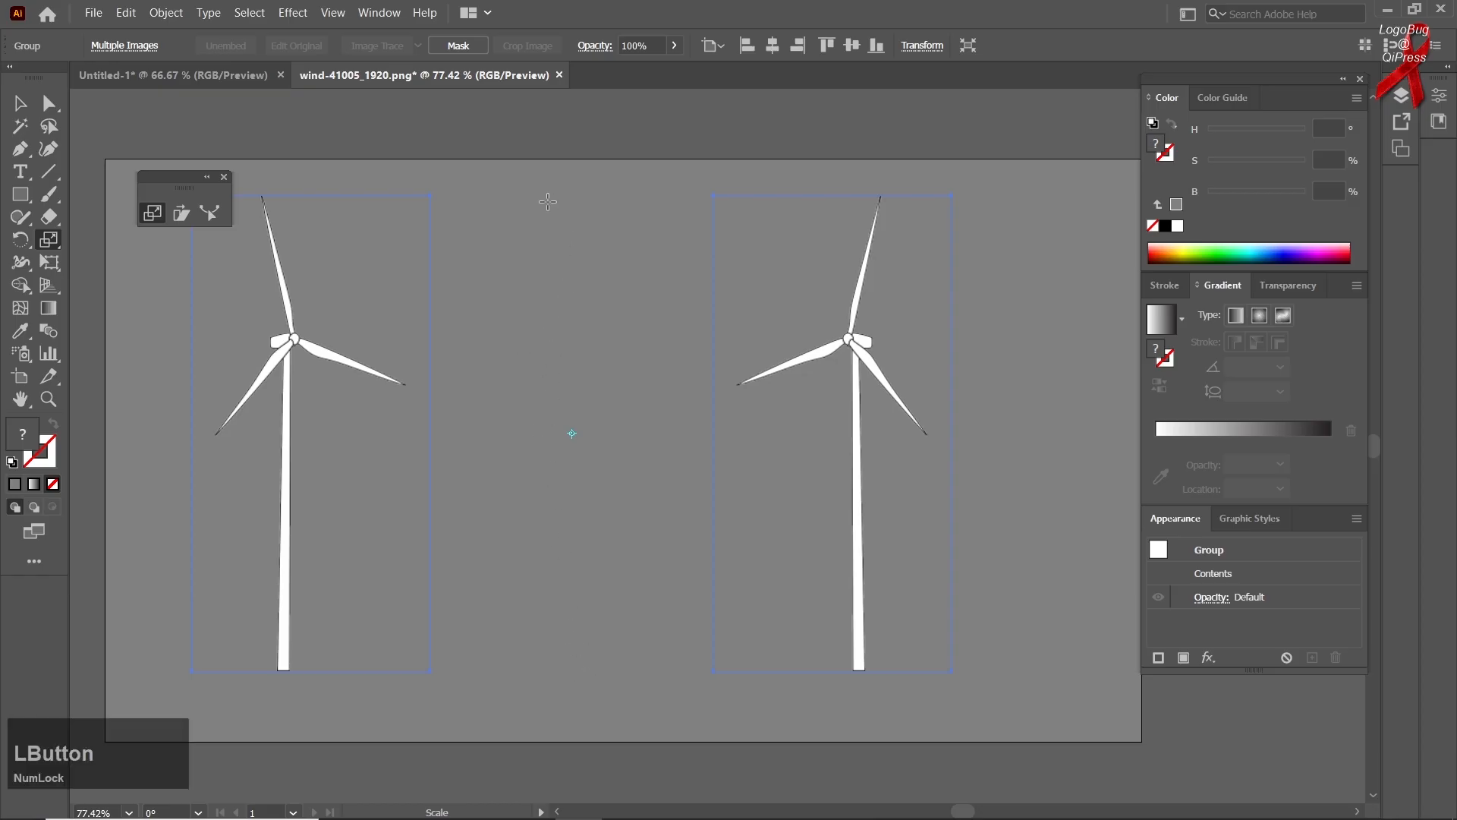
pyautogui.moveTo(360, 363); pyautogui.dragTo(417, 336)
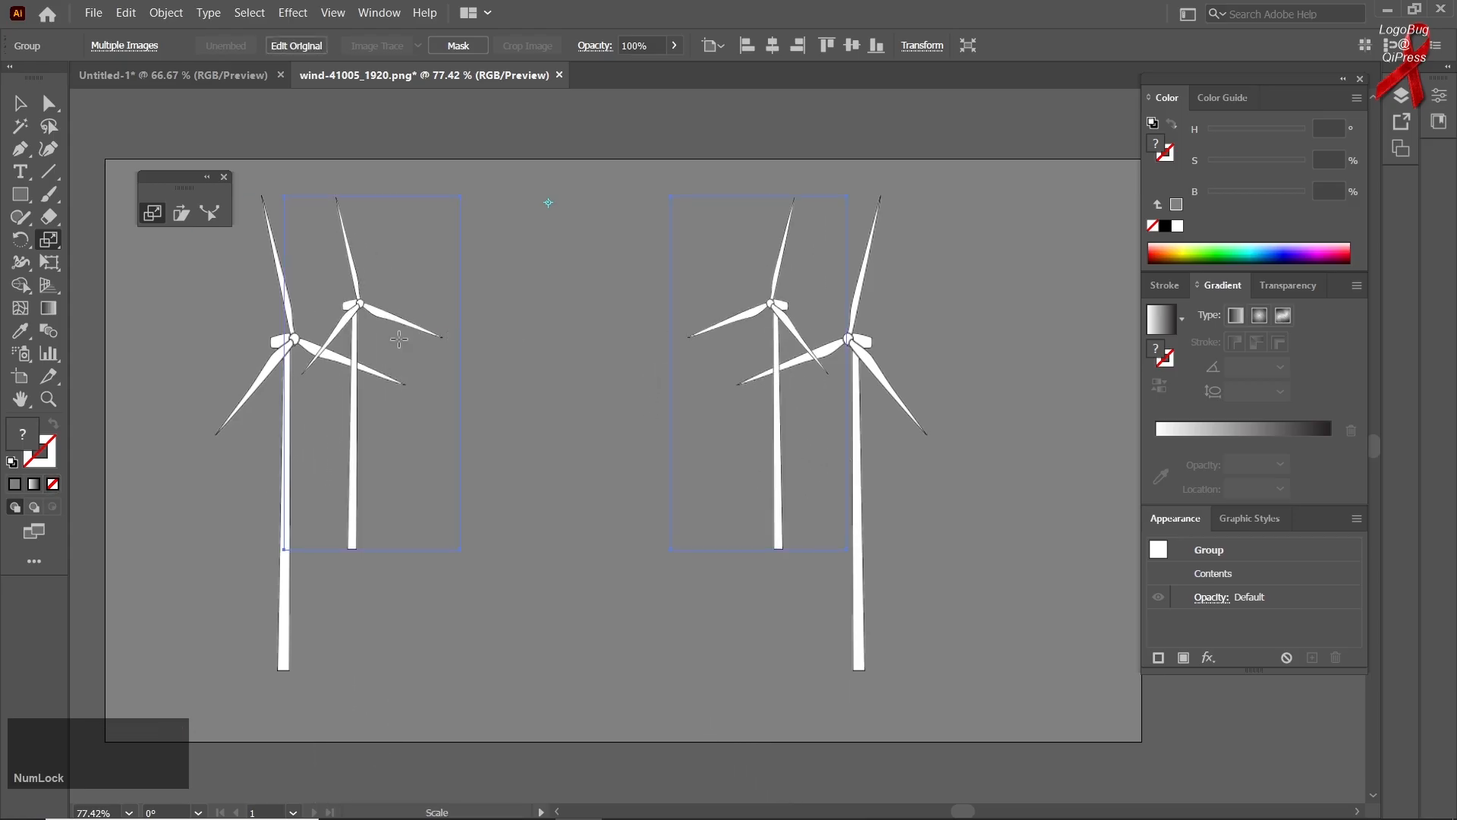
pyautogui.hotkey('ctrl', 'd')
pyautogui.hotkey('ctrl', 'd')
pyautogui.hotkey('ctrl', 'd')
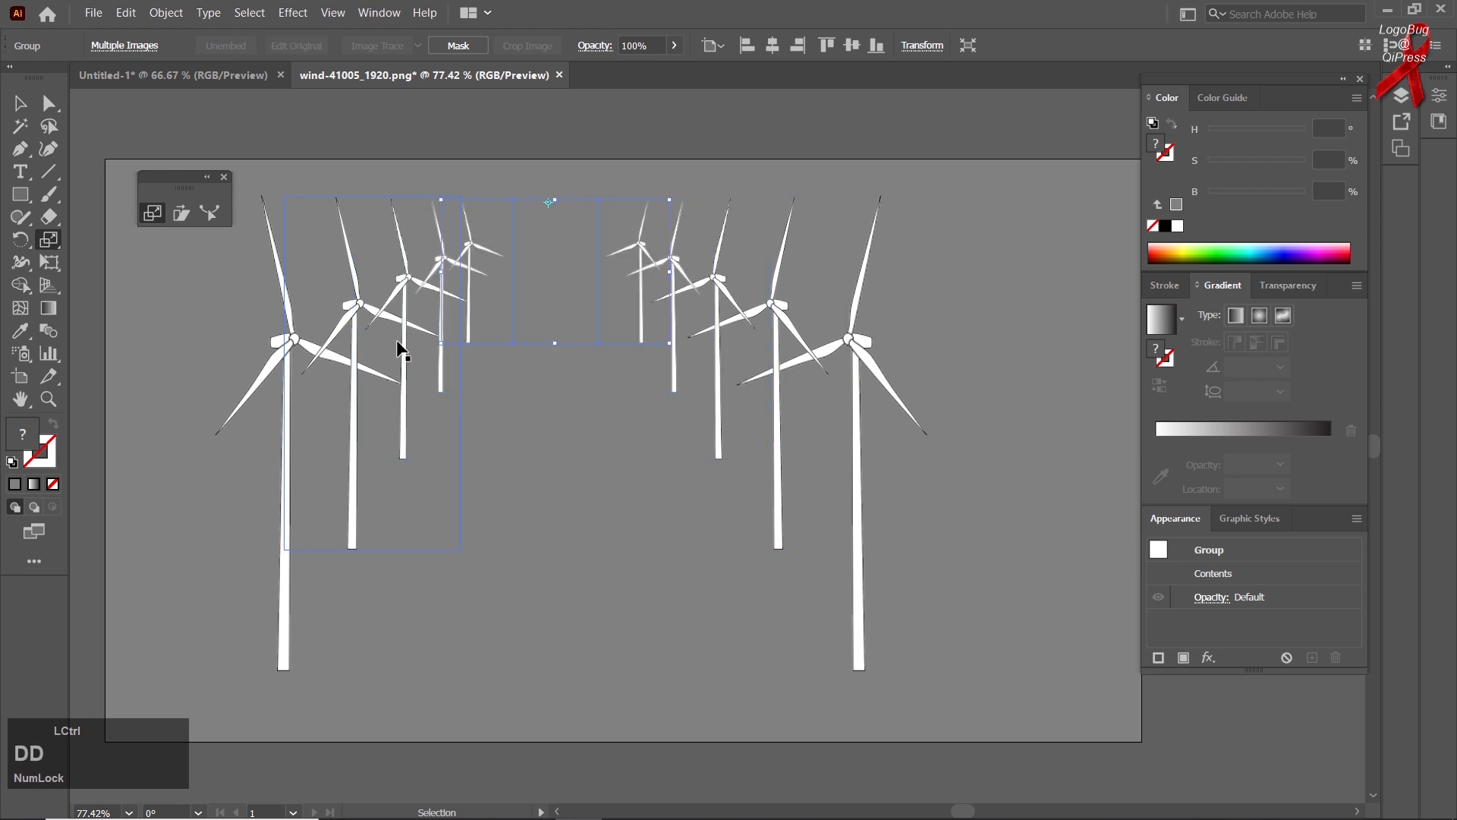
pyautogui.click(20, 104)
pyautogui.click(204, 129)
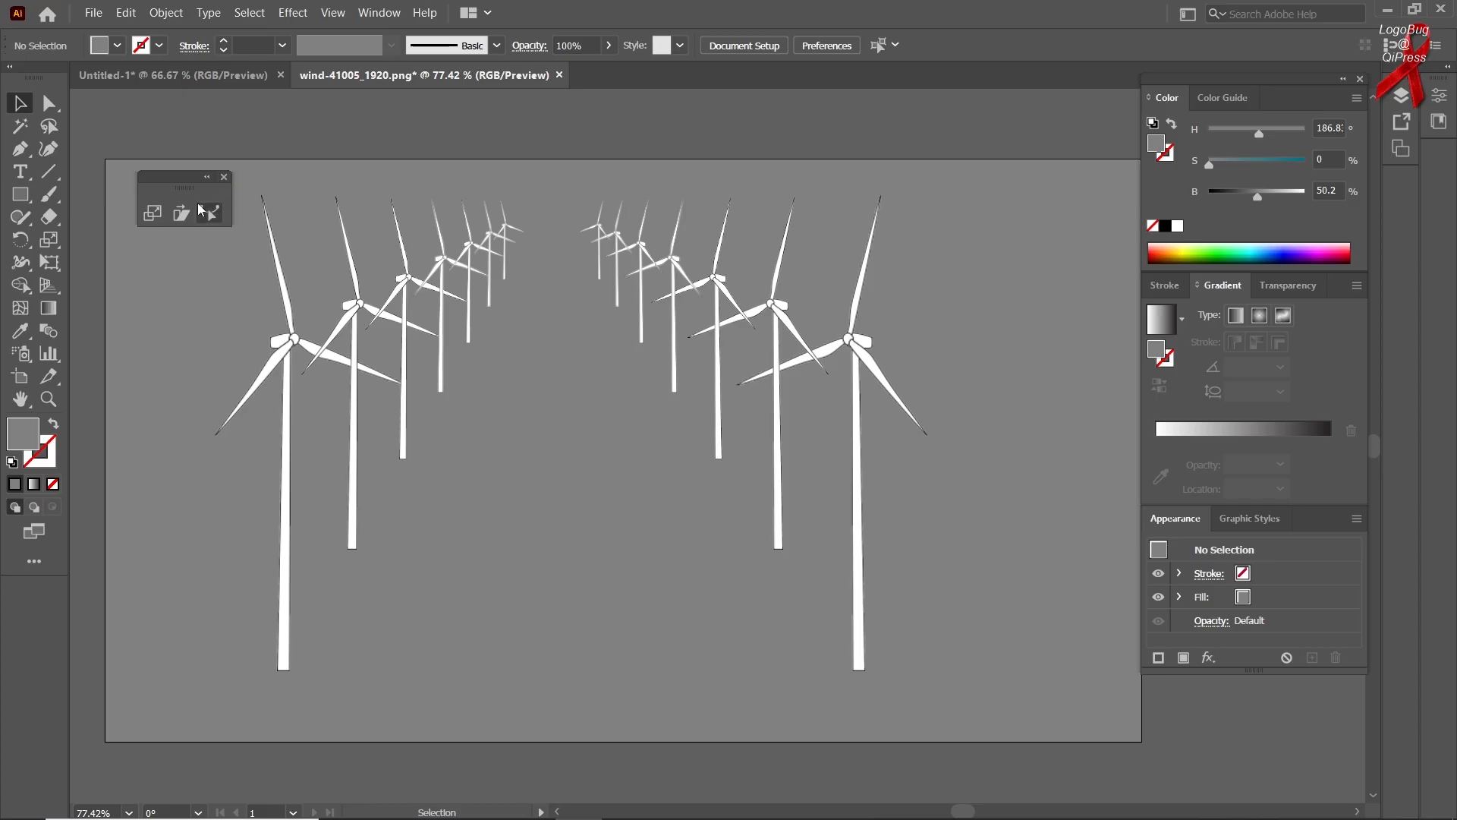
# Delete all the wind turbine groups from the artboard
pyautogui.click(18, 107)
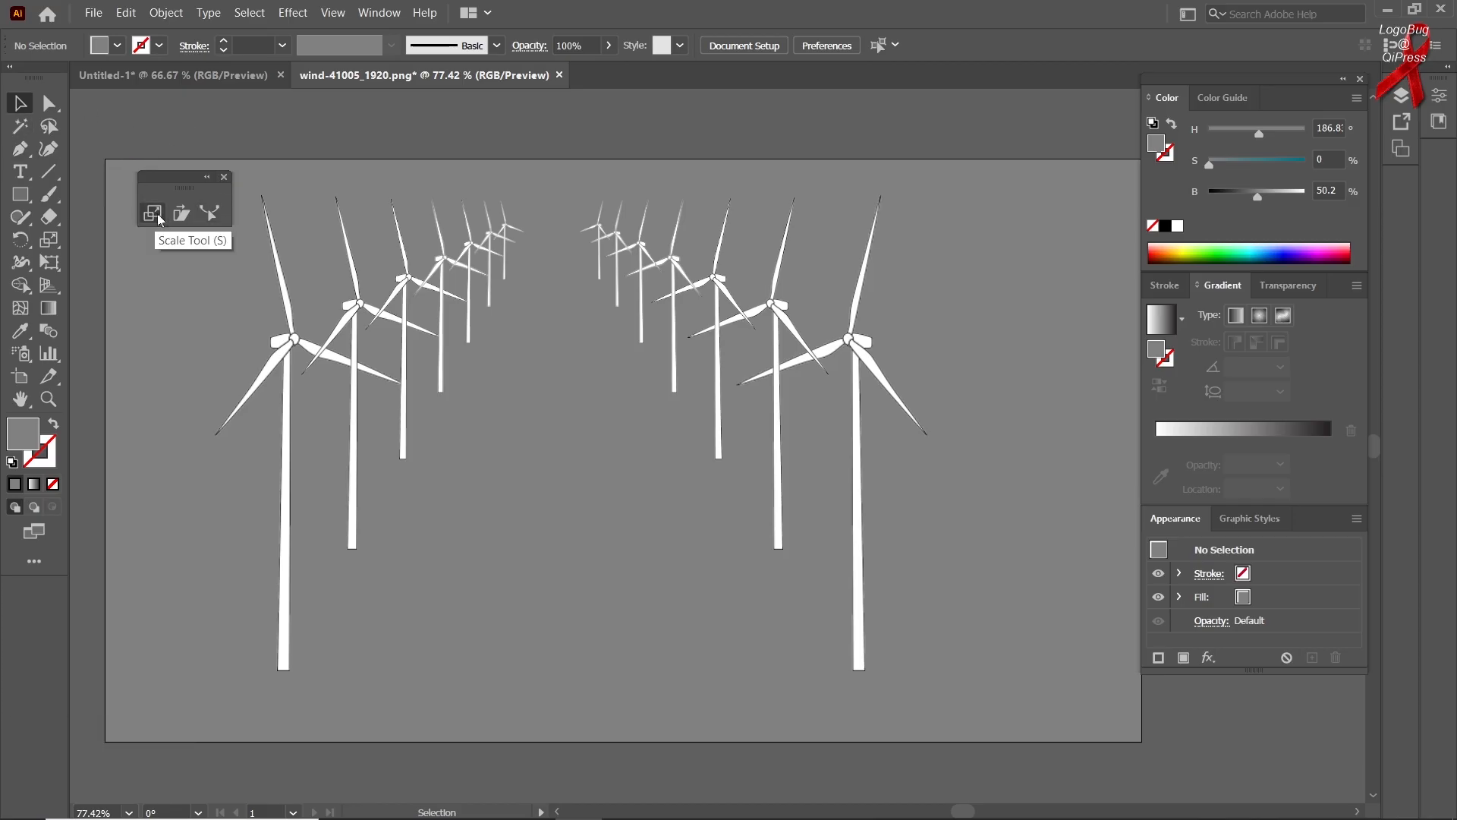
pyautogui.click(288, 266)
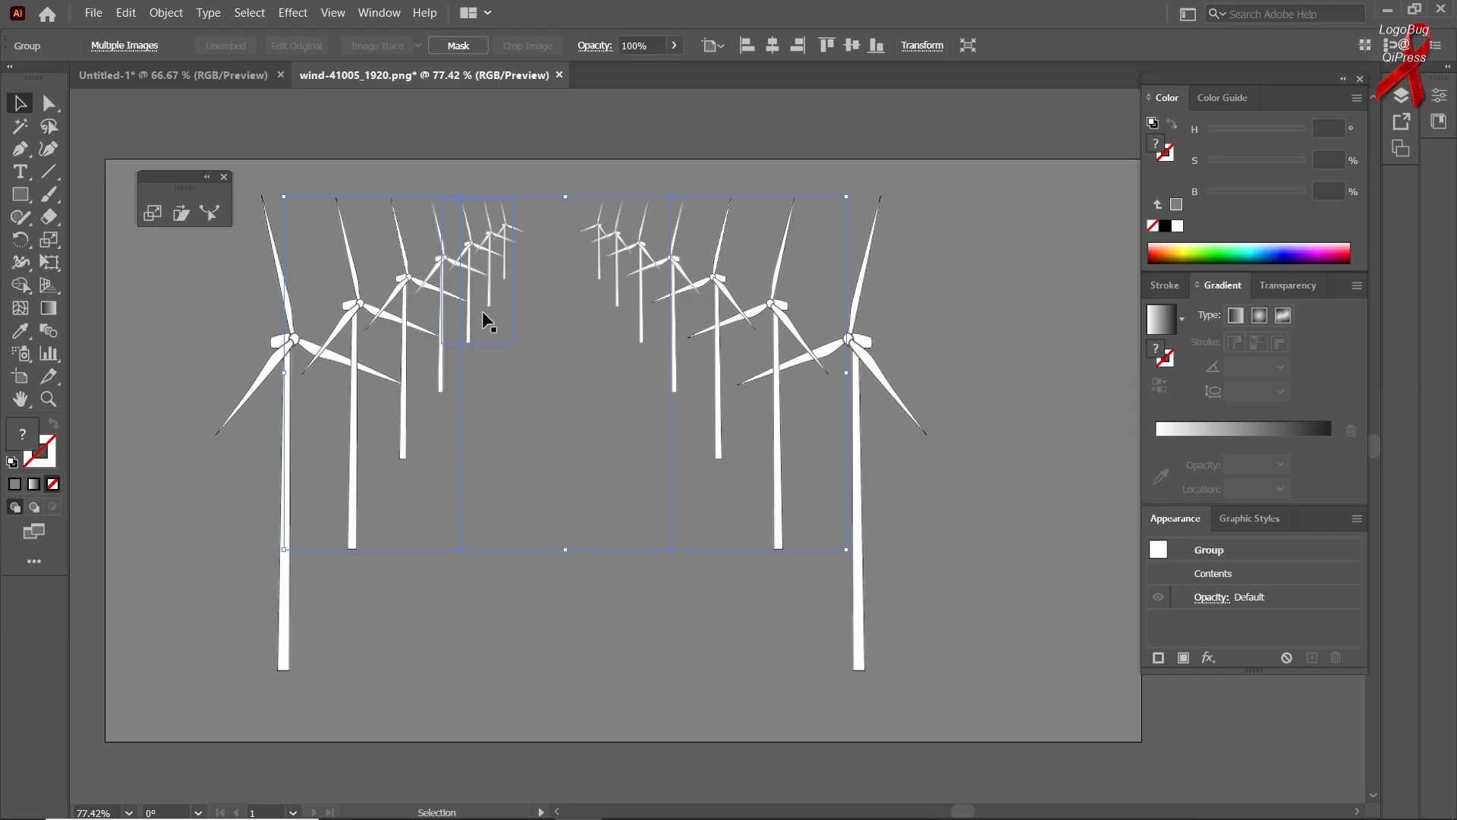
pyautogui.press('Delete')
pyautogui.click(418, 316)
pyautogui.press('Delete')
pyautogui.click(410, 321)
pyautogui.moveTo(252, 350); pyautogui.dragTo(614, 464)
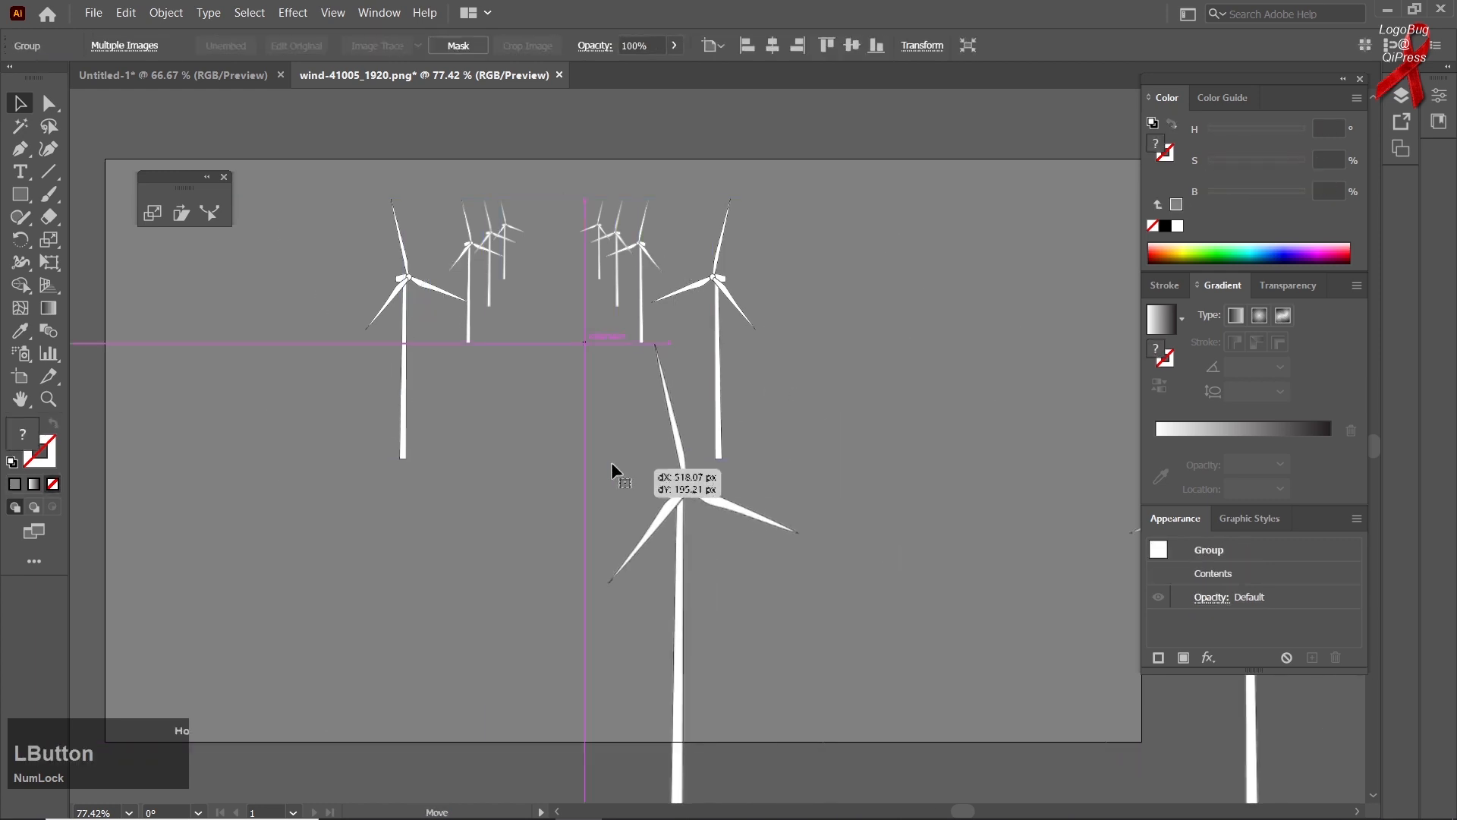
pyautogui.press('Delete')
pyautogui.moveTo(831, 182); pyautogui.dragTo(373, 497)
pyautogui.press('Delete')
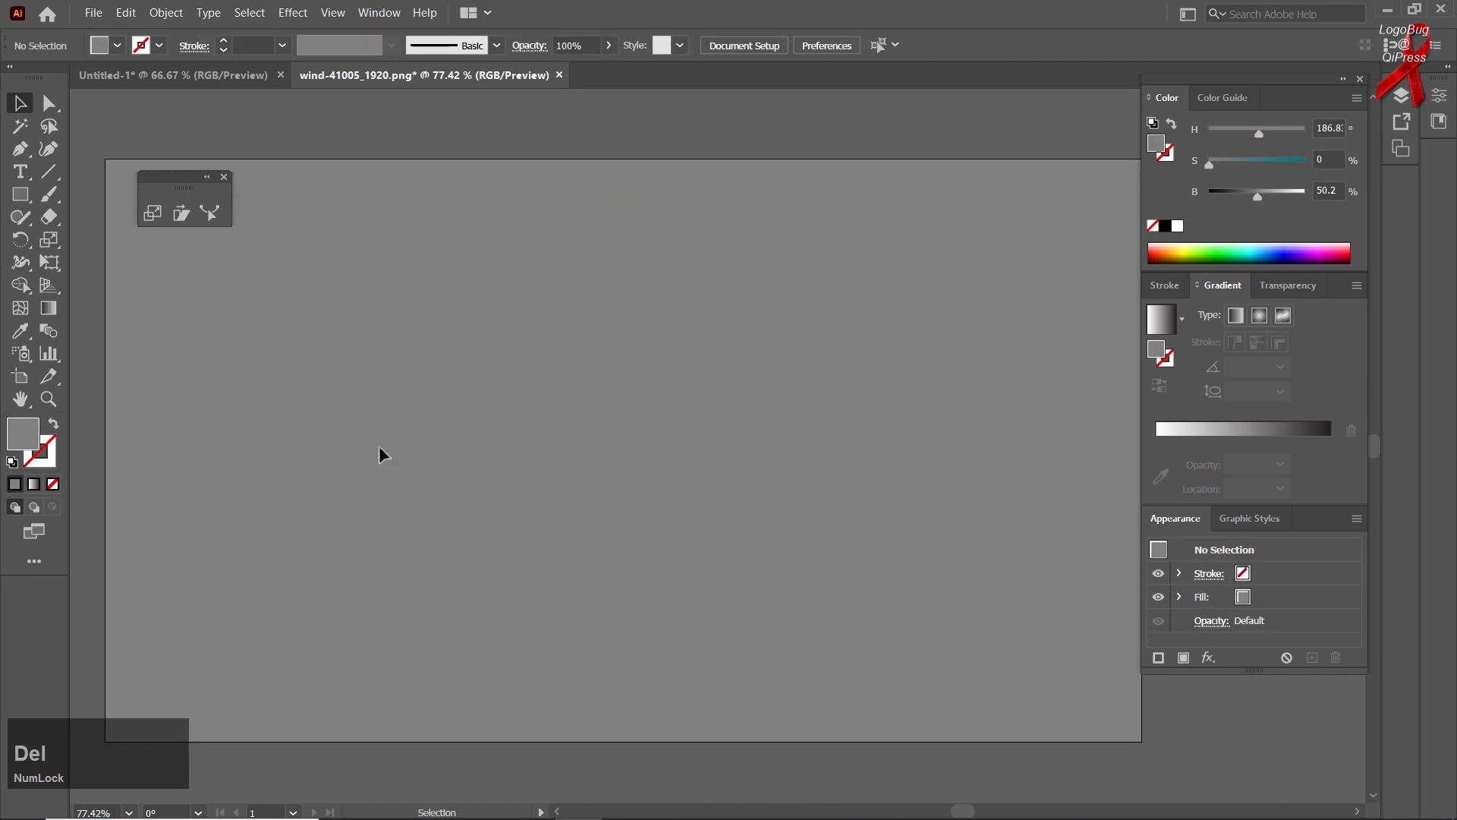
# Unlock the grey background rectangle and delete it
pyautogui.click(166, 13)
pyautogui.click(228, 147)
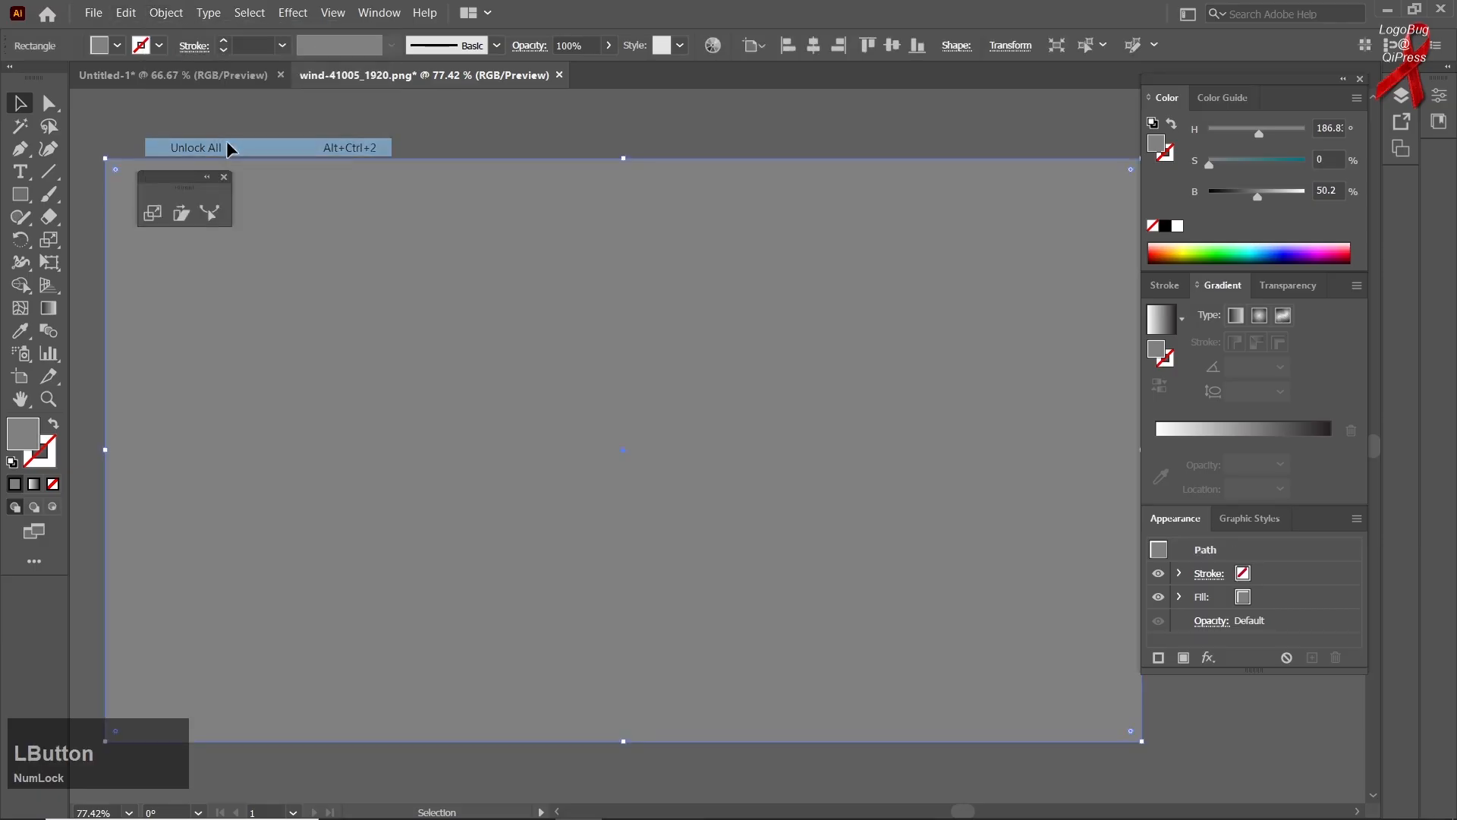
pyautogui.press('Delete')
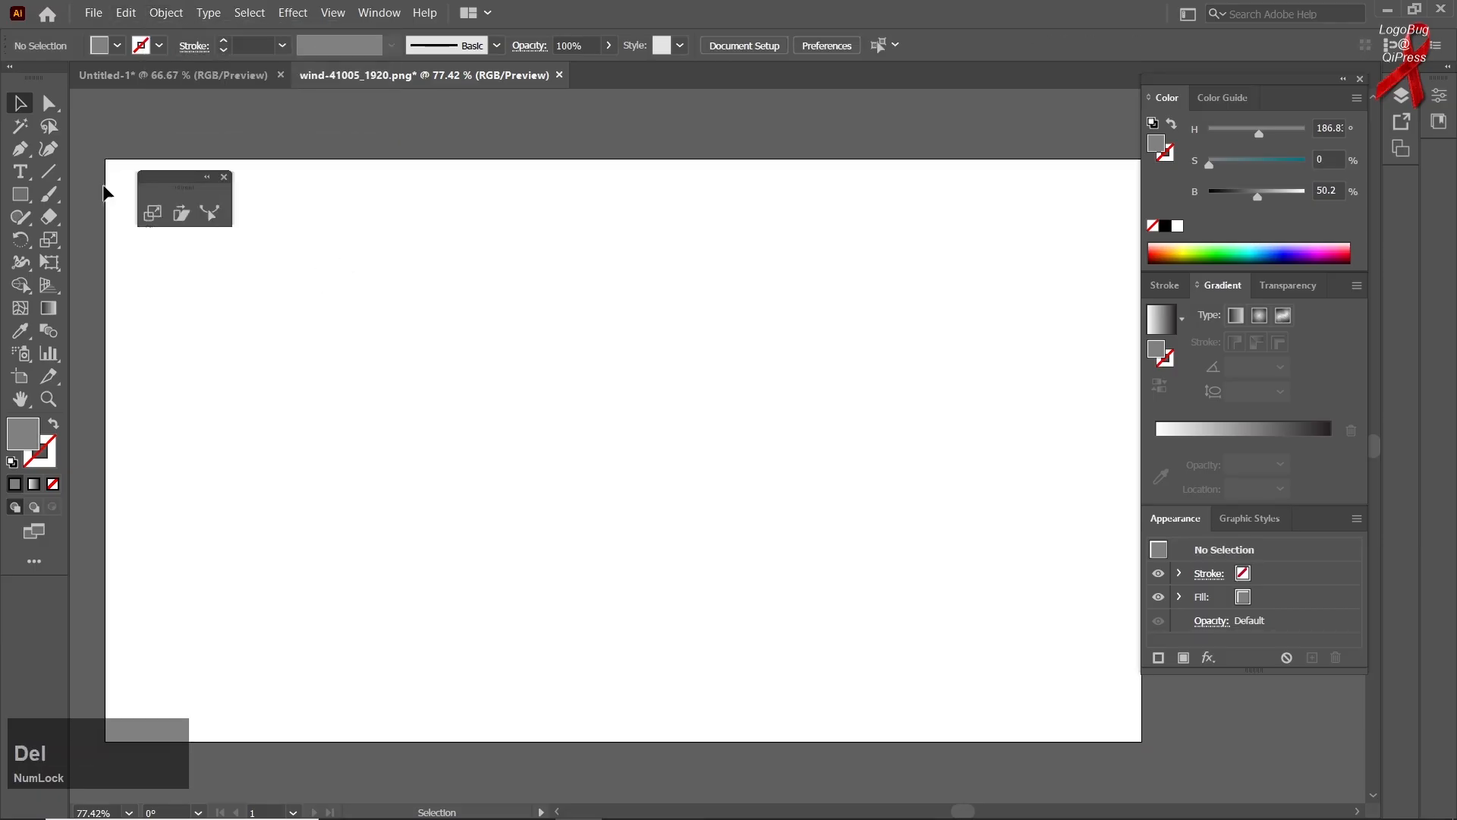
# Open the grass image thumnail2 from the Desktop
pyautogui.click(91, 14)
pyautogui.click(124, 70)
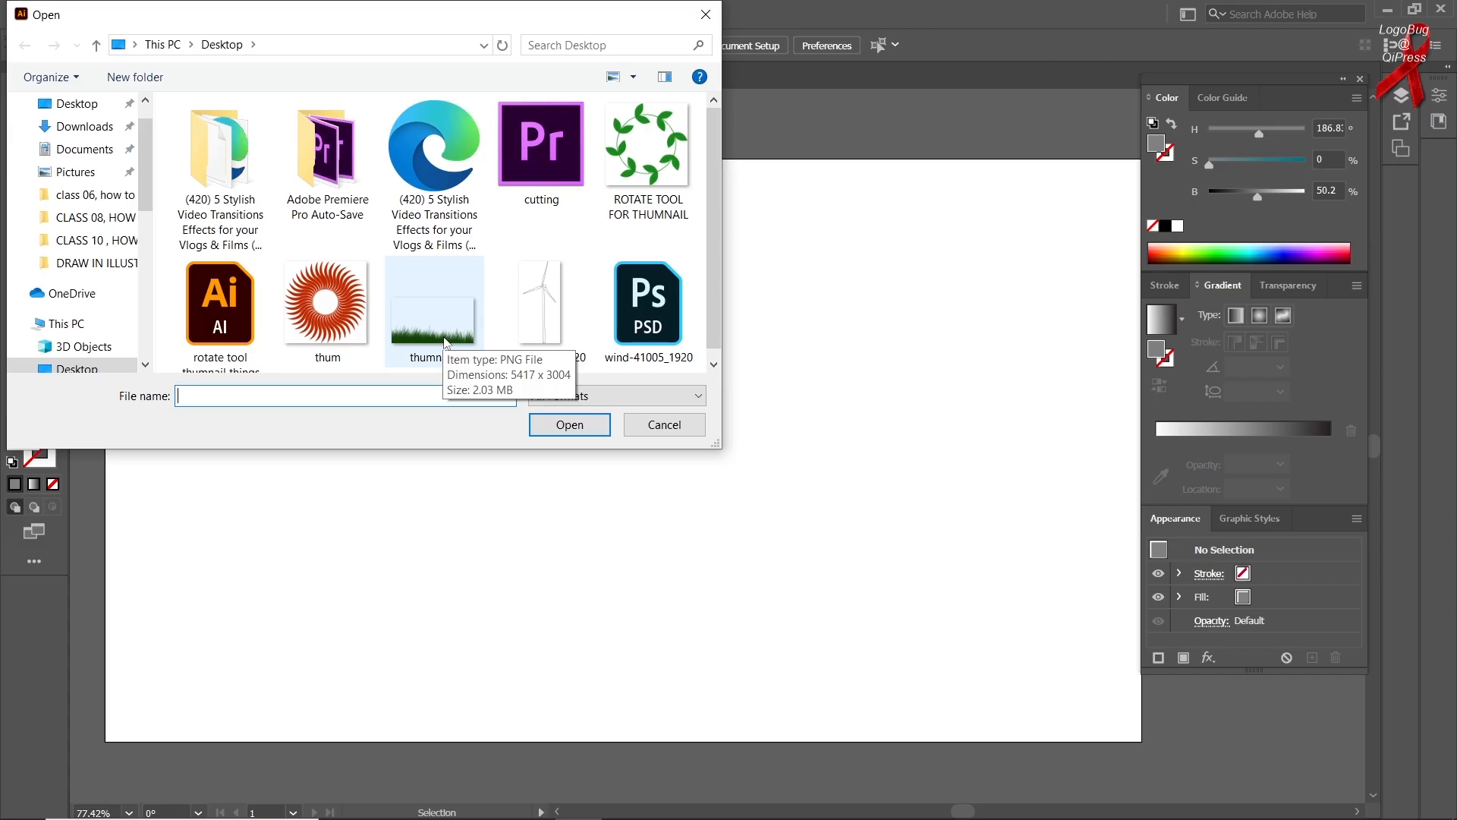
pyautogui.click(445, 342)
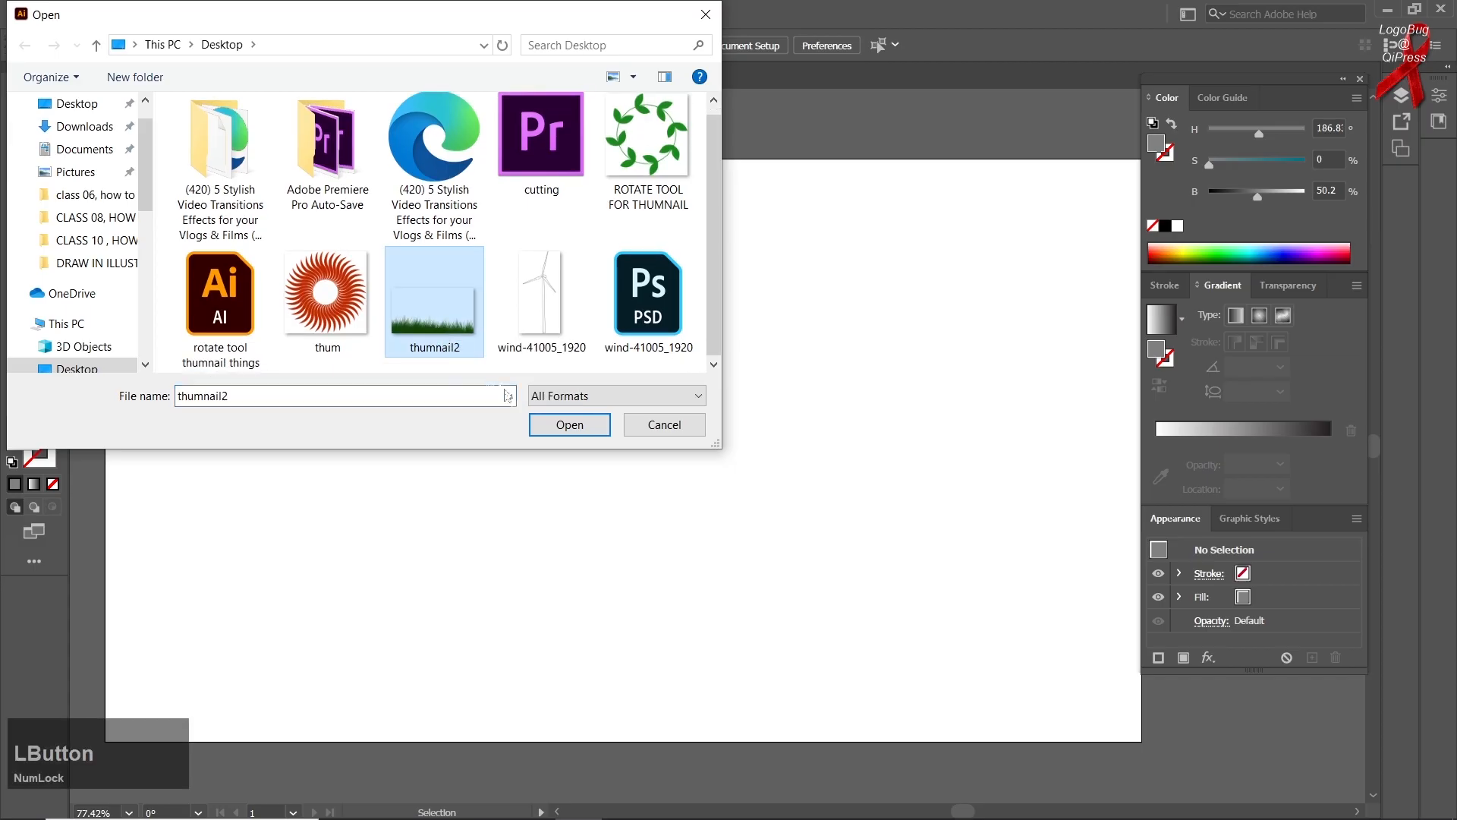
pyautogui.click(538, 430)
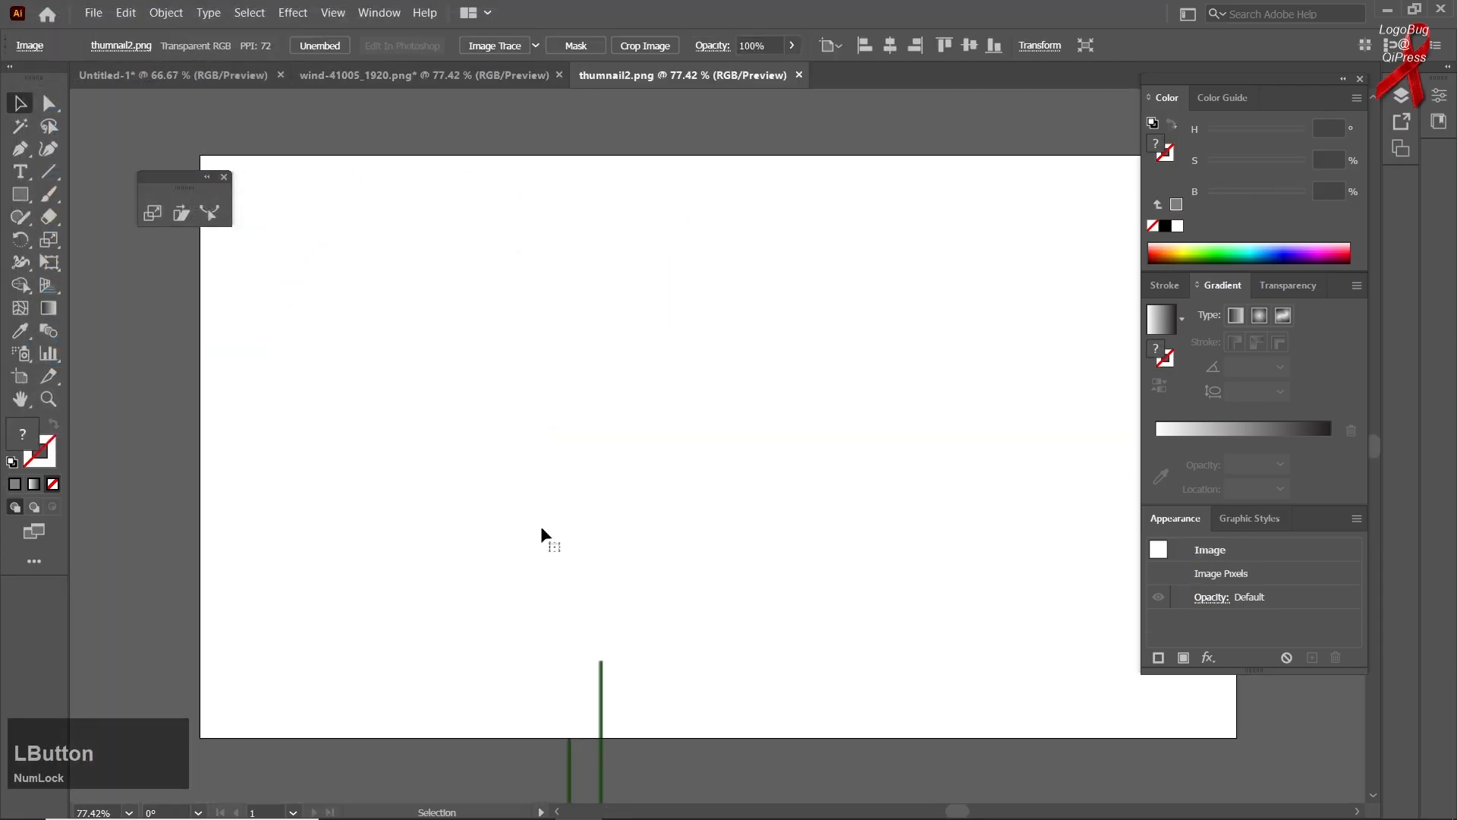
# Shrink the oversized grass image and align its lower-left corner with the artboard's lower-left corner
pyautogui.scroll(-3, 542, 498)
pyautogui.moveTo(587, 651); pyautogui.dragTo(542, 449)
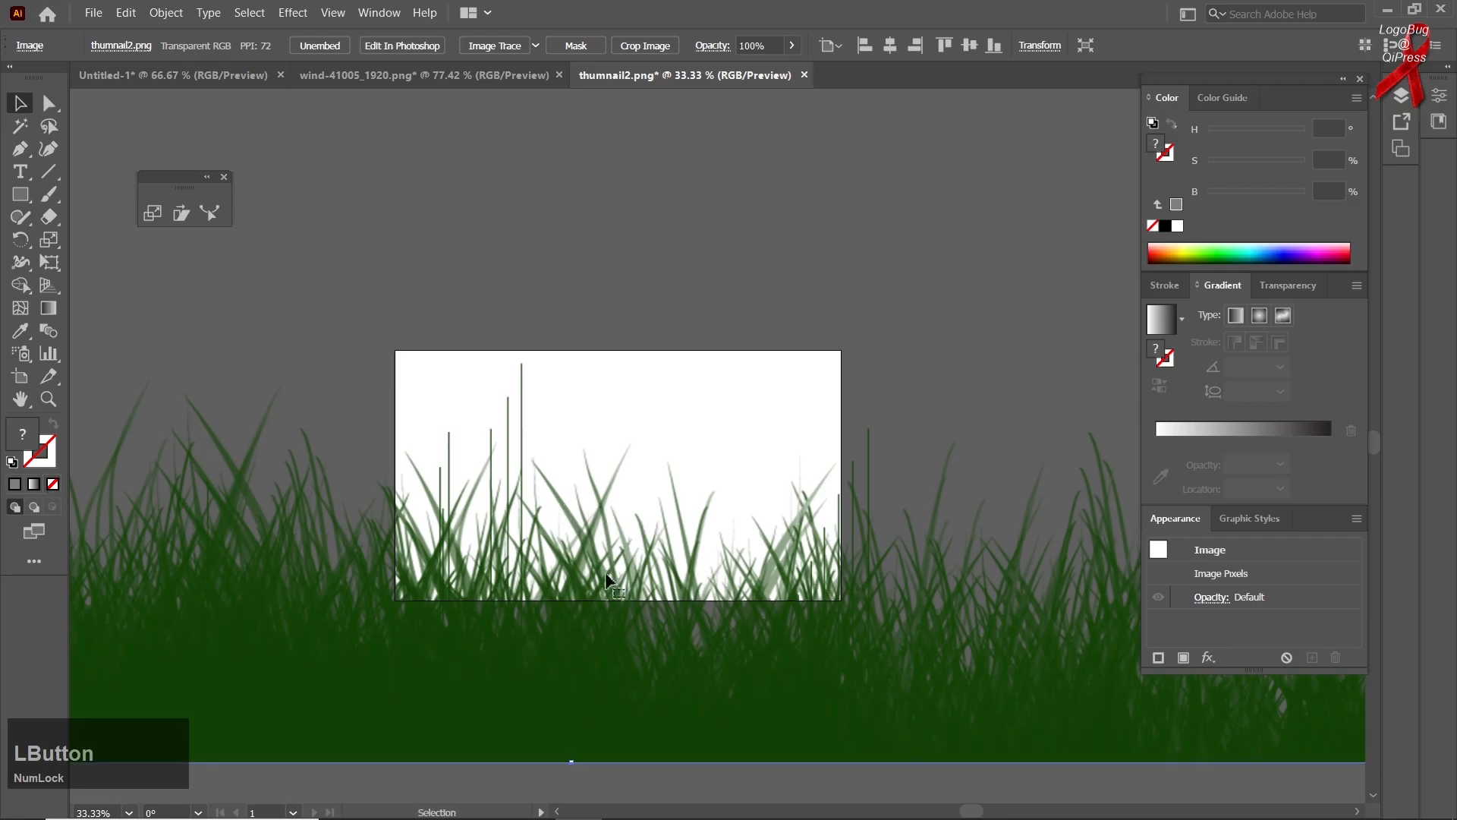
pyautogui.moveTo(572, 760); pyautogui.dragTo(370, 382)
pyautogui.moveTo(471, 375); pyautogui.dragTo(504, 596)
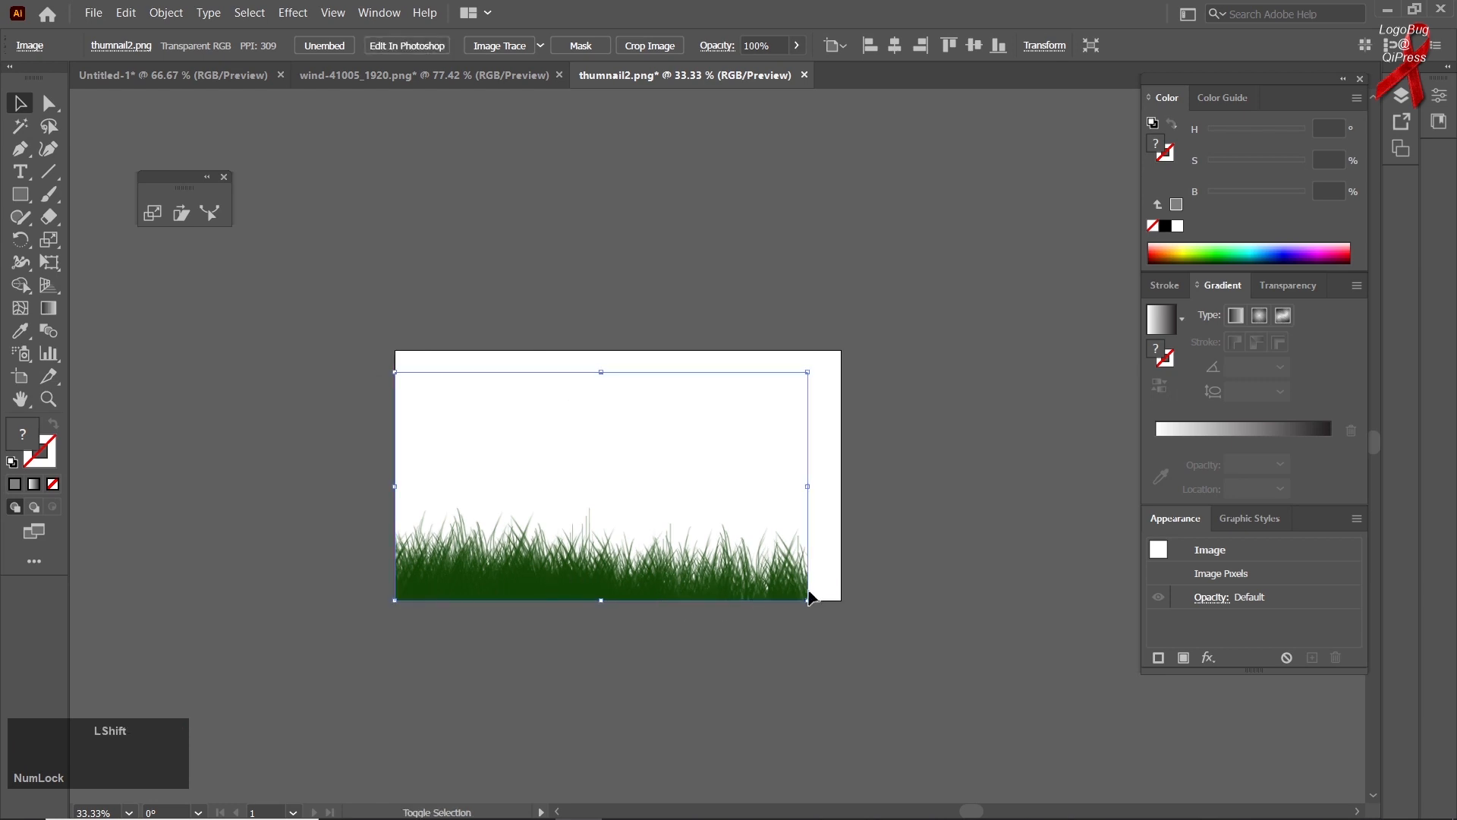
# Enlarge the grass image to span the artboard, then trim its size to match the artboard's side edges
pyautogui.moveTo(809, 602); pyautogui.dragTo(920, 611)
pyautogui.moveTo(767, 600); pyautogui.dragTo(759, 578)
pyautogui.scroll(2, 702, 540)
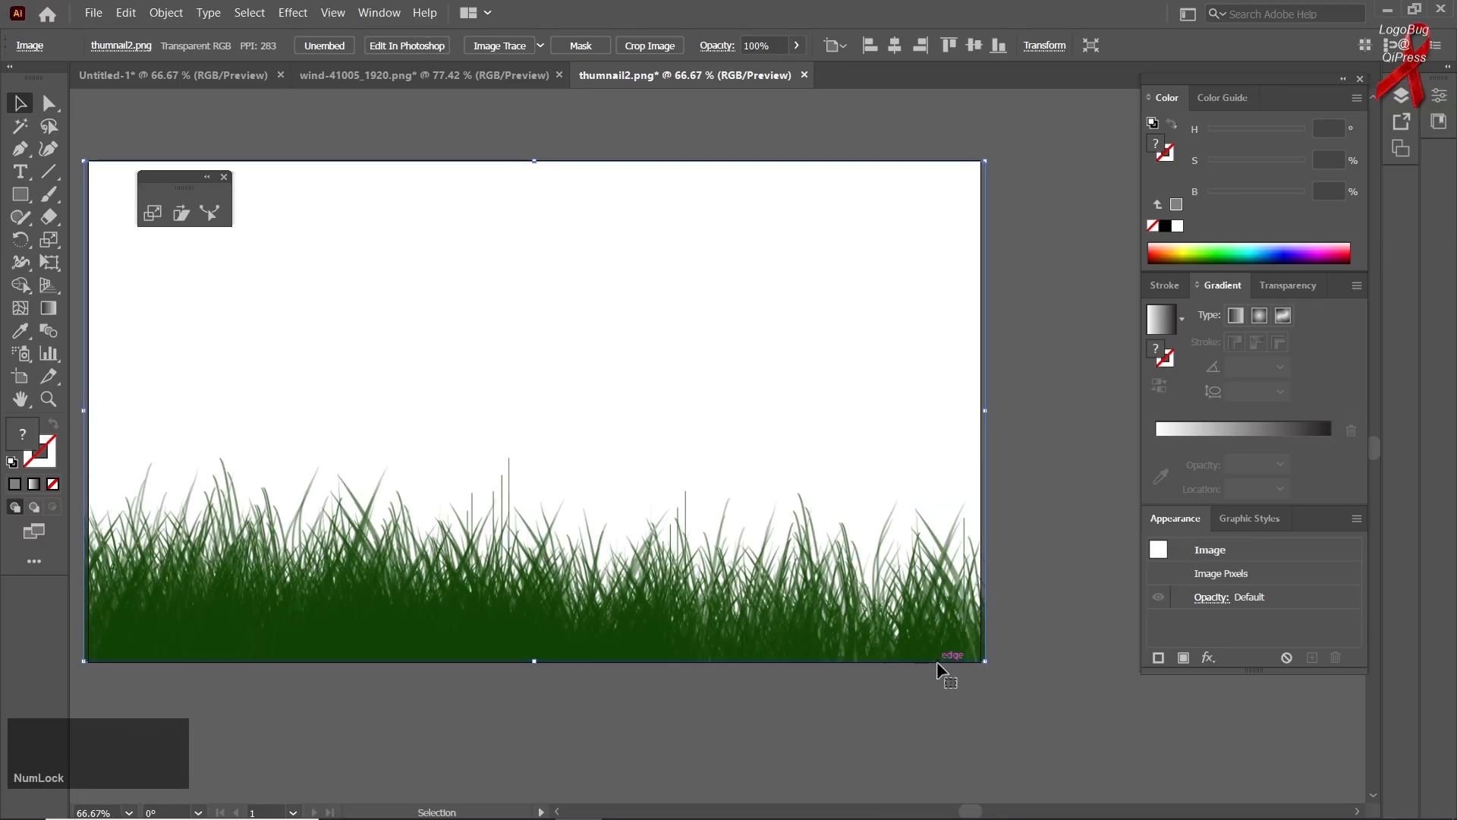
pyautogui.moveTo(984, 661); pyautogui.dragTo(980, 658)
pyautogui.moveTo(82, 410); pyautogui.dragTo(87, 410)
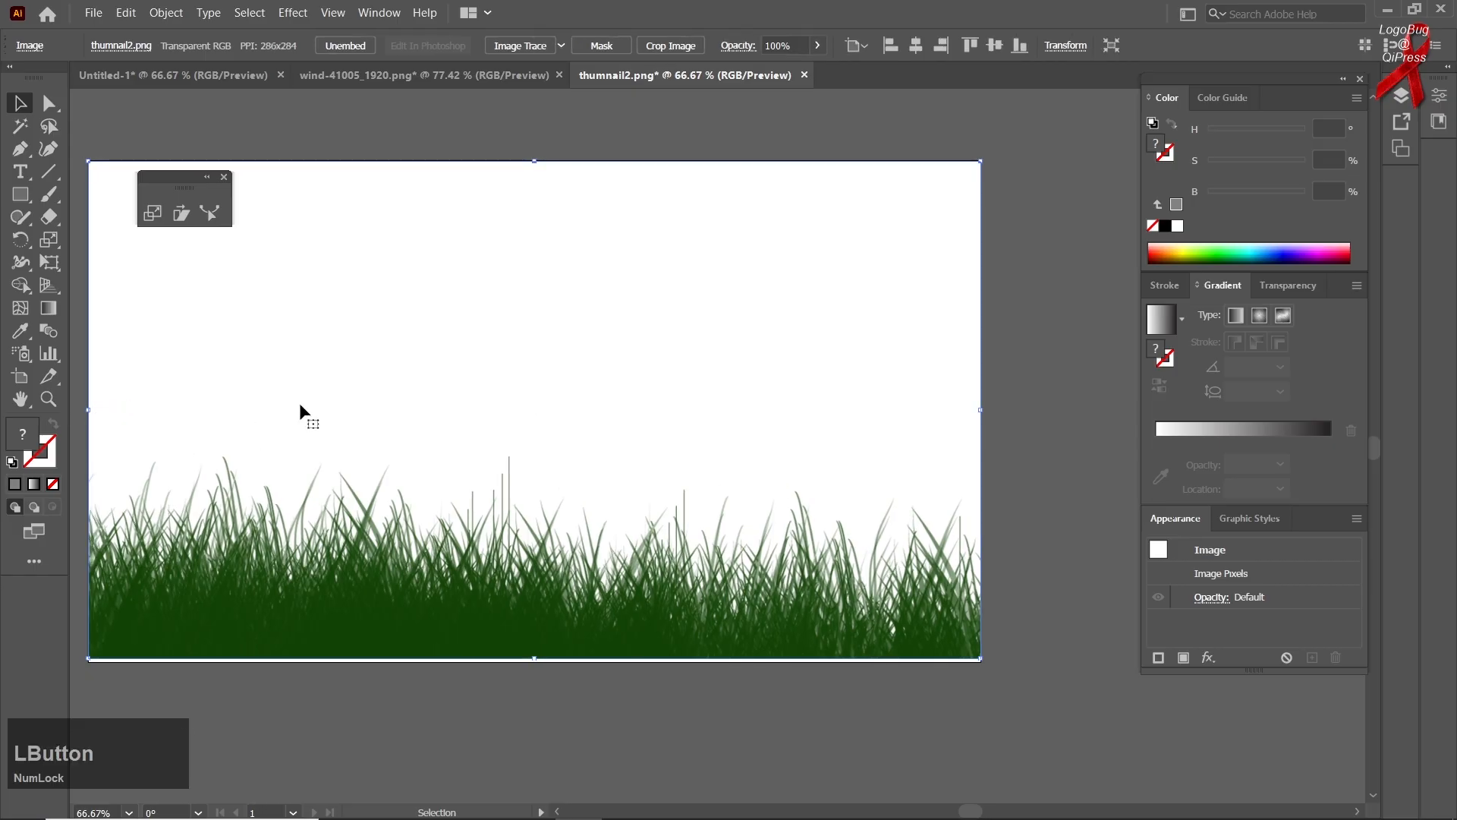
# Nudge the grass image down until it meets the artboard's lower edge, and deselect it
pyautogui.press('Down')
pyautogui.press('Down')
pyautogui.press('Down')
pyautogui.press('Down')
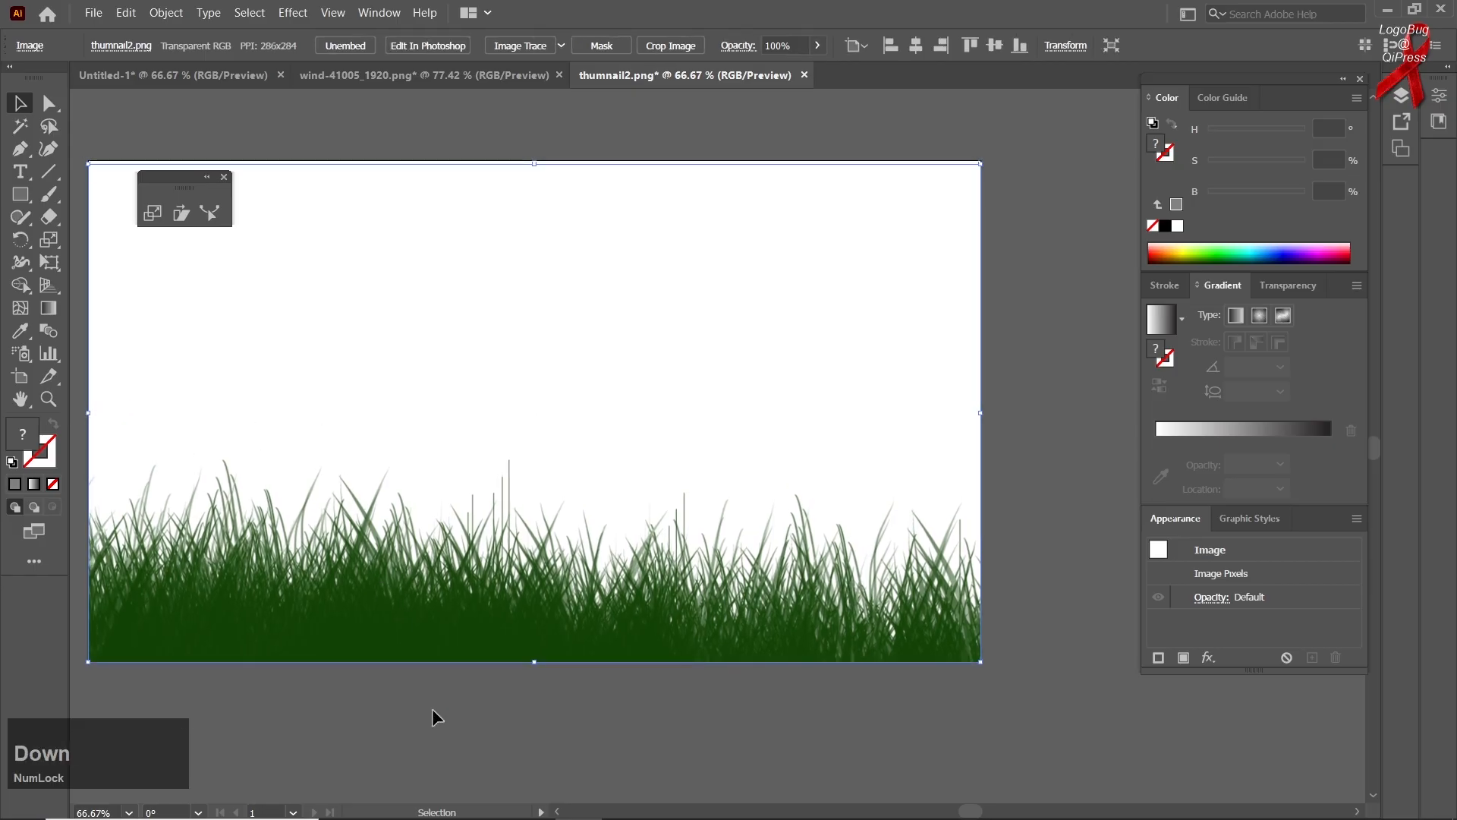
pyautogui.click(434, 702)
pyautogui.keyDown('alt'); pyautogui.scroll(-1, 453, 696); pyautogui.keyUp('alt')
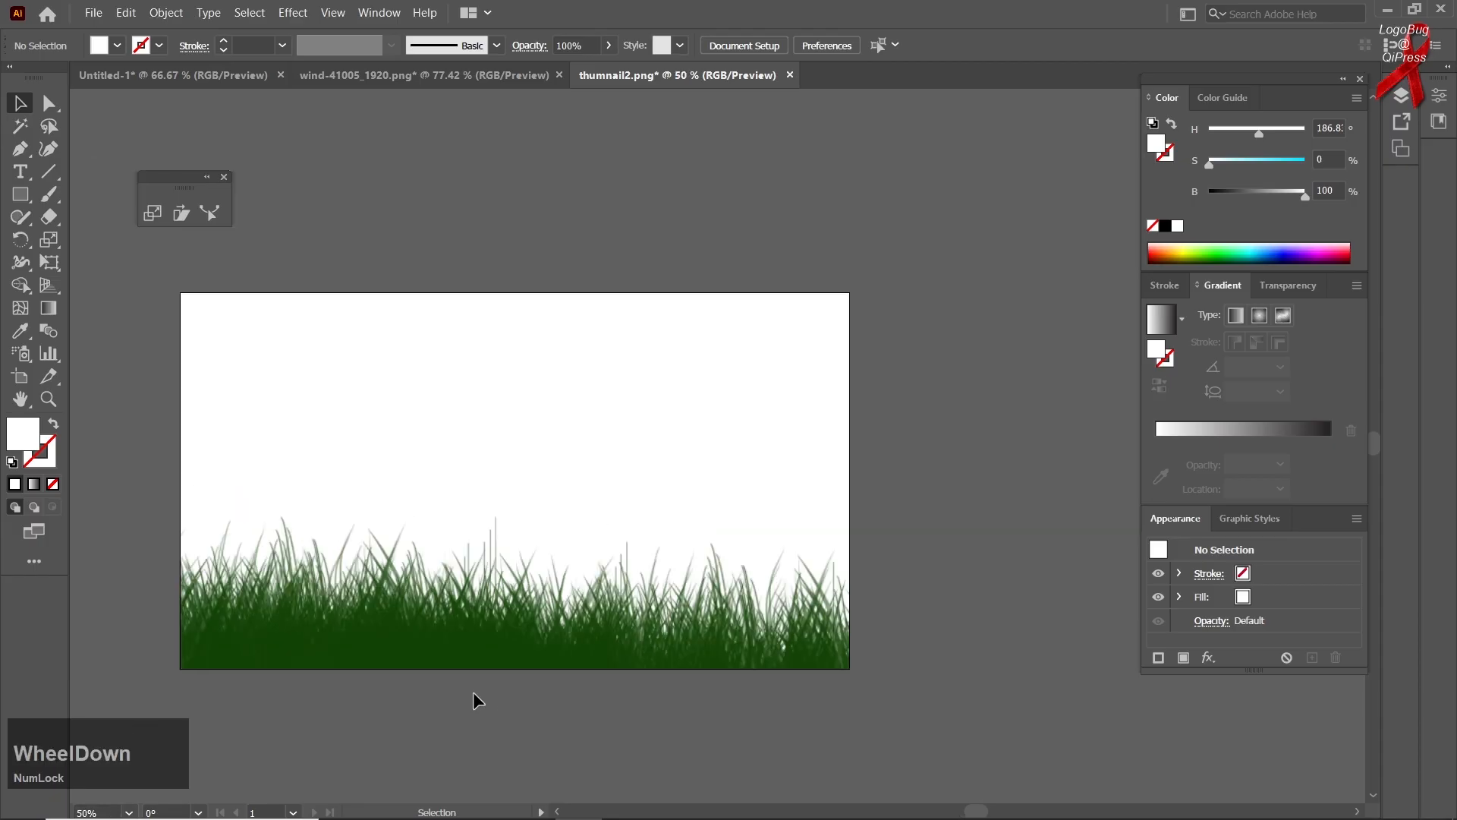
pyautogui.moveTo(467, 691); pyautogui.dragTo(523, 674)
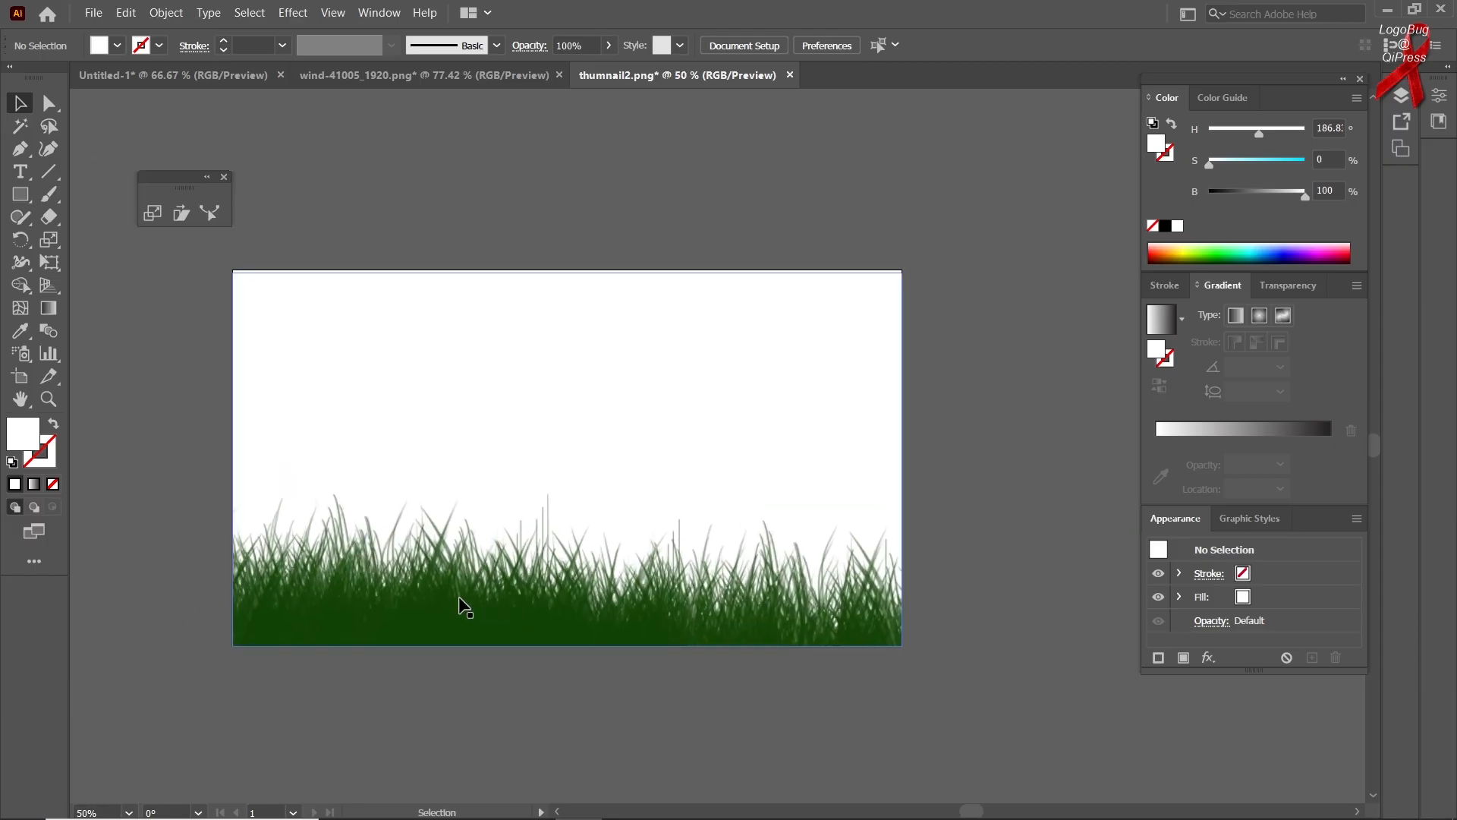
# Lock the grass image
pyautogui.click(387, 563)
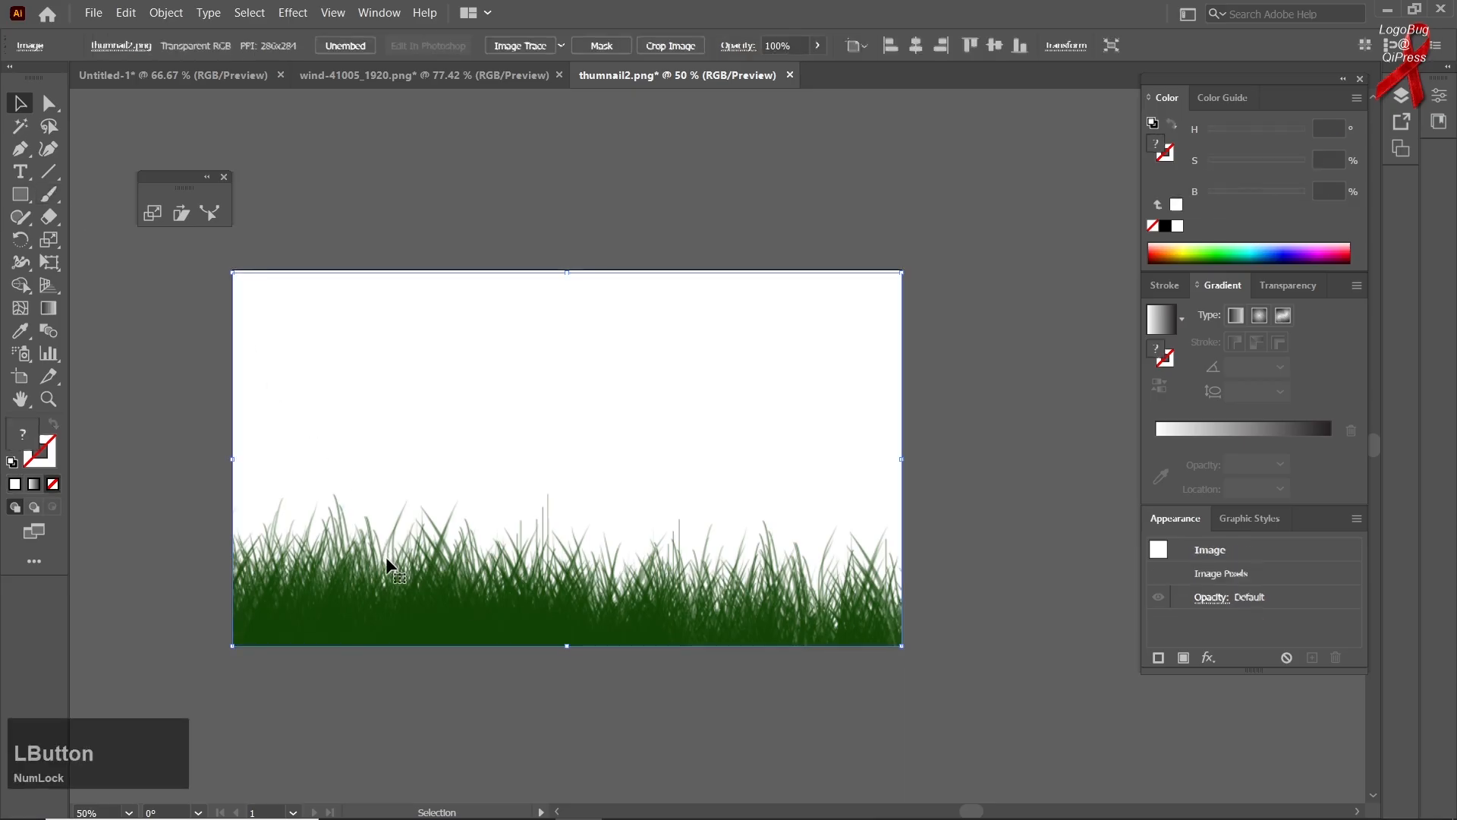
pyautogui.click(167, 13)
pyautogui.moveTo(296, 130)
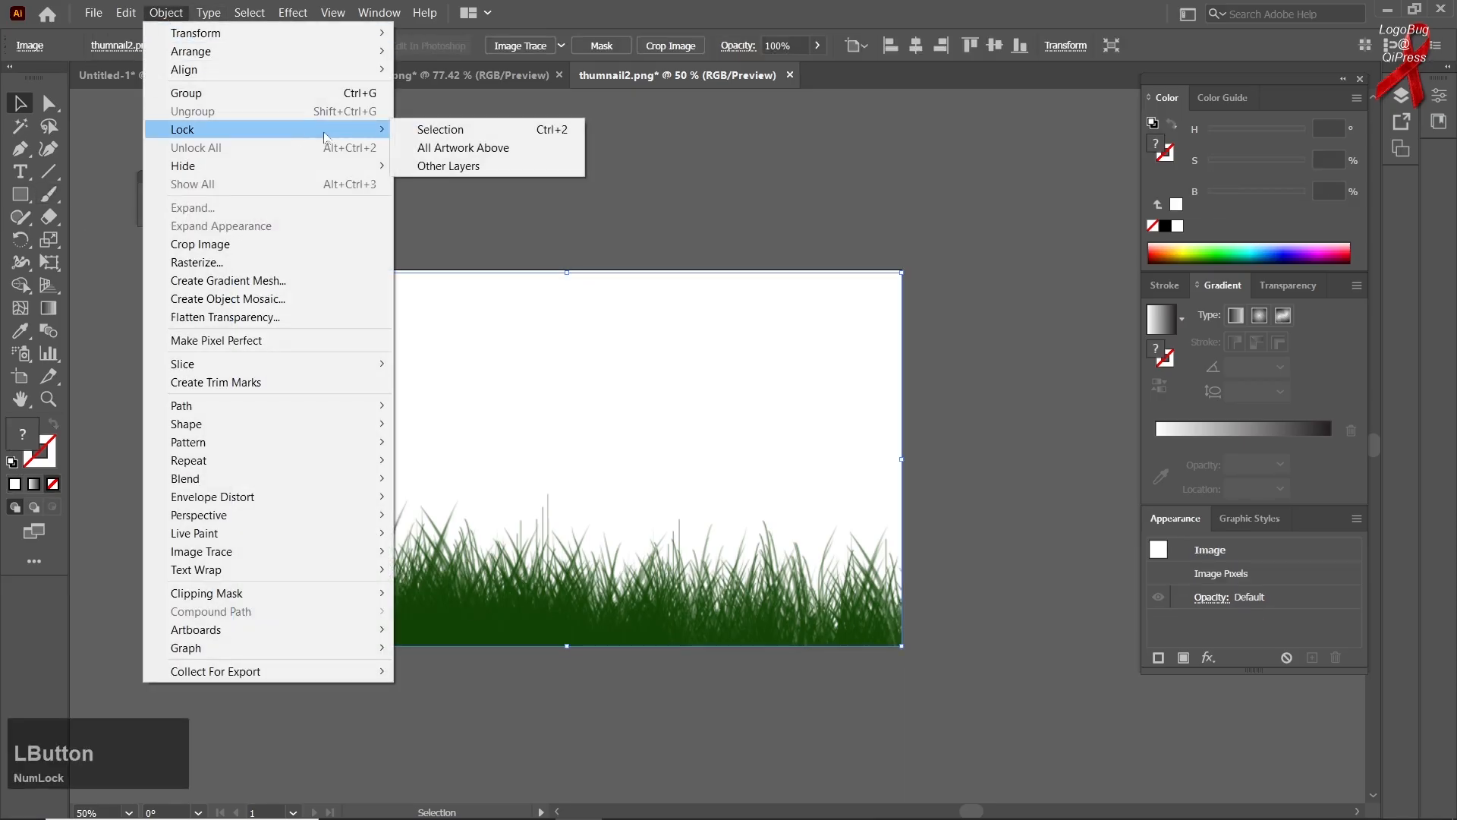
pyautogui.click(440, 130)
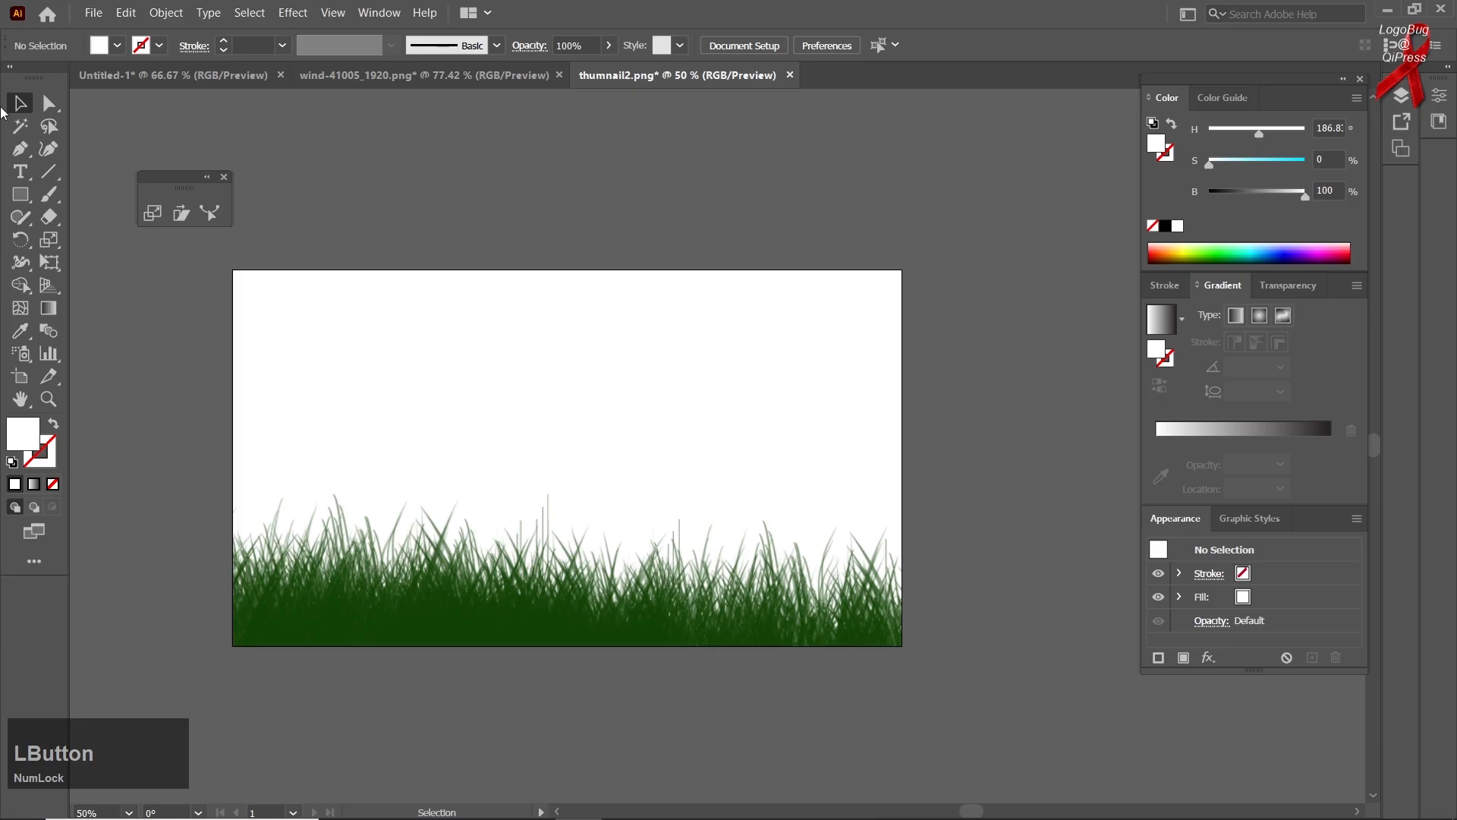
# Draw a white, strokeless rectangle covering the whole artboard
pyautogui.rightClick(21, 194)
pyautogui.click(80, 195)
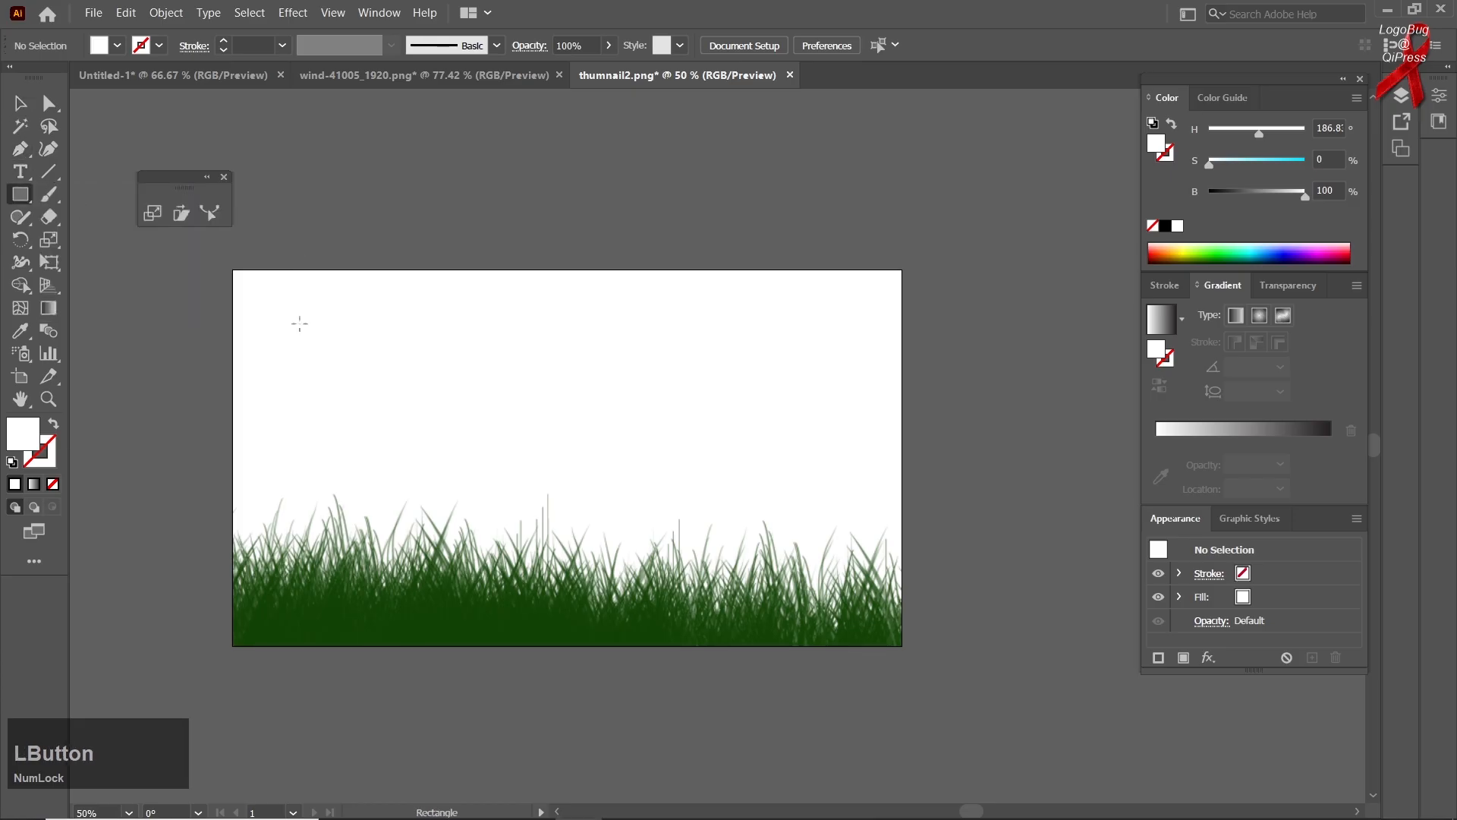
pyautogui.moveTo(232, 270)
pyautogui.mouseDown()
pyautogui.moveTo(309, 368)
pyautogui.moveTo(905, 645)
pyautogui.mouseUp()
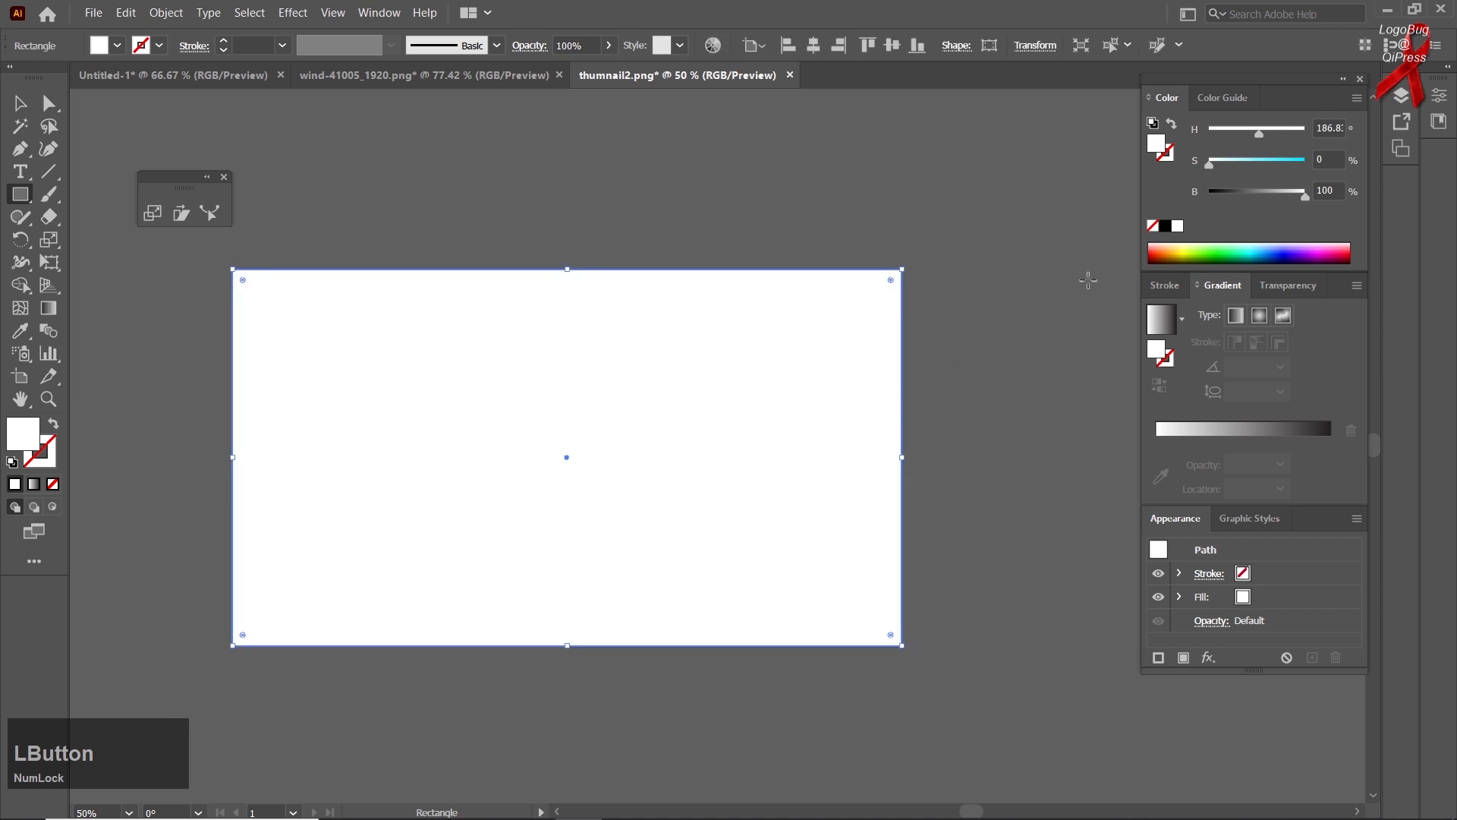
# Fill the background rectangle with a medium sky blue of about 207° hue, 58% saturation and 89% brightness
pyautogui.click(1256, 166)
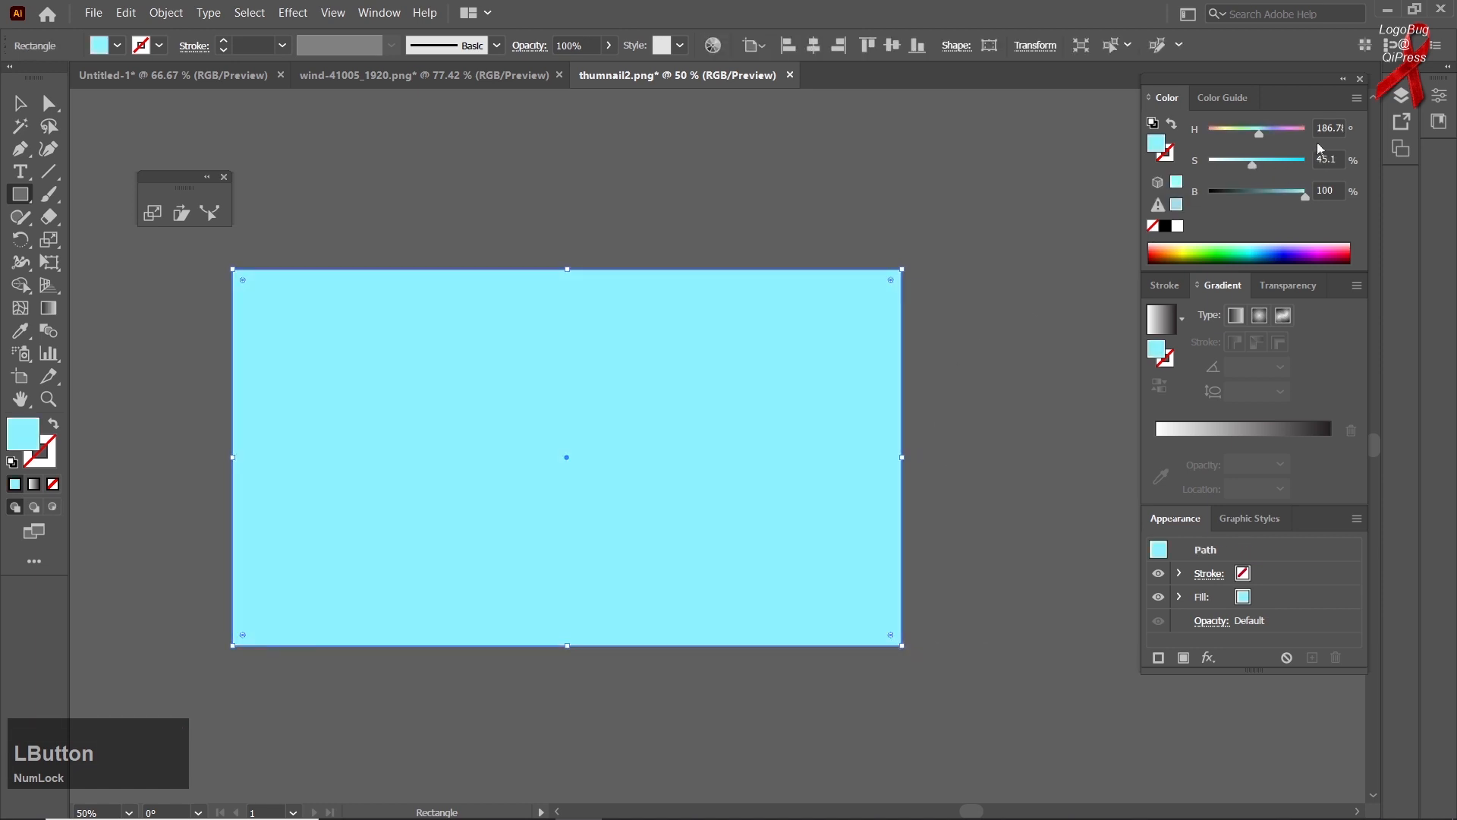
pyautogui.click(1252, 244)
pyautogui.click(1266, 241)
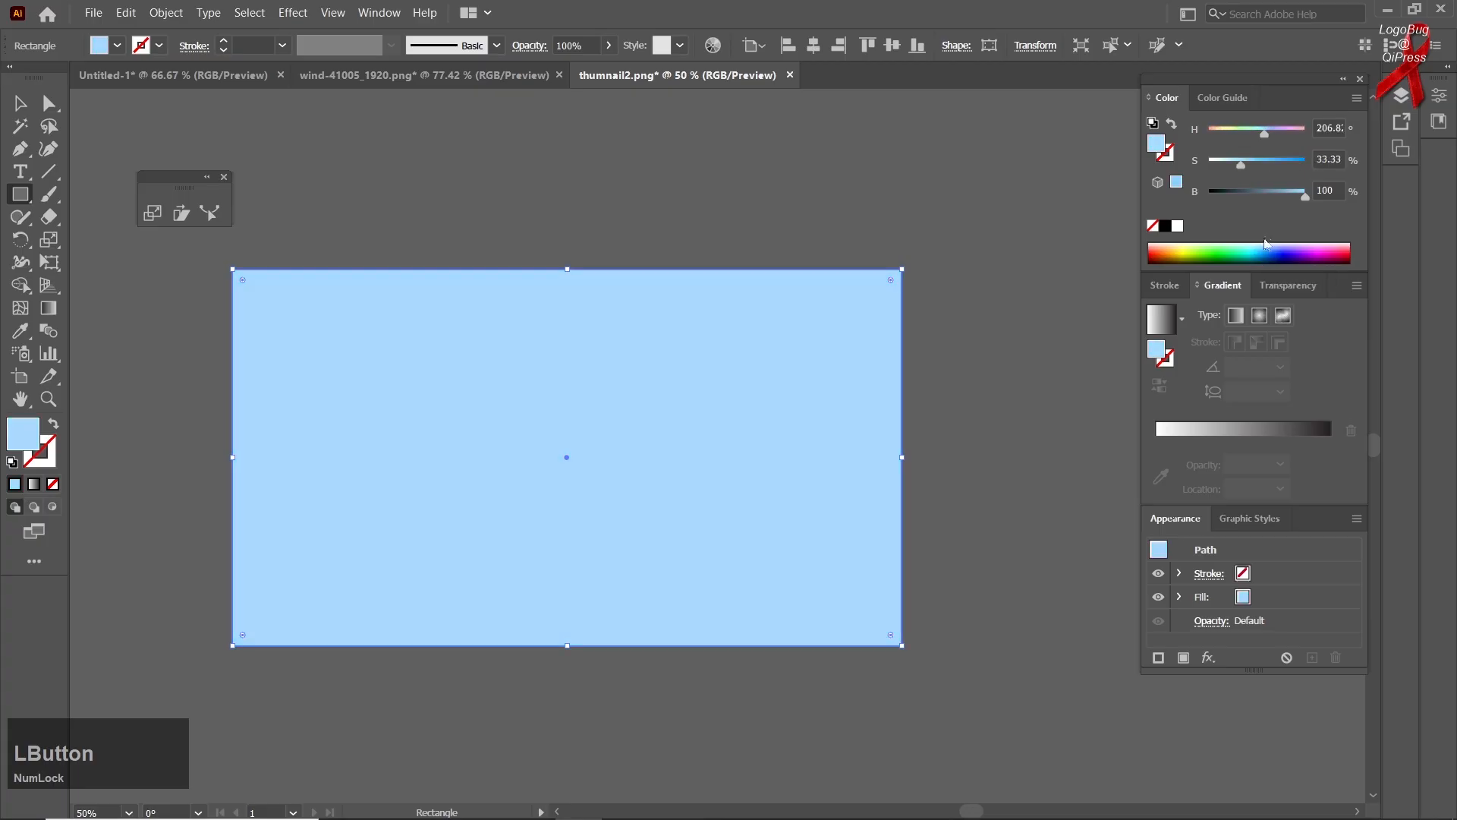
pyautogui.moveTo(1258, 165); pyautogui.dragTo(1265, 165)
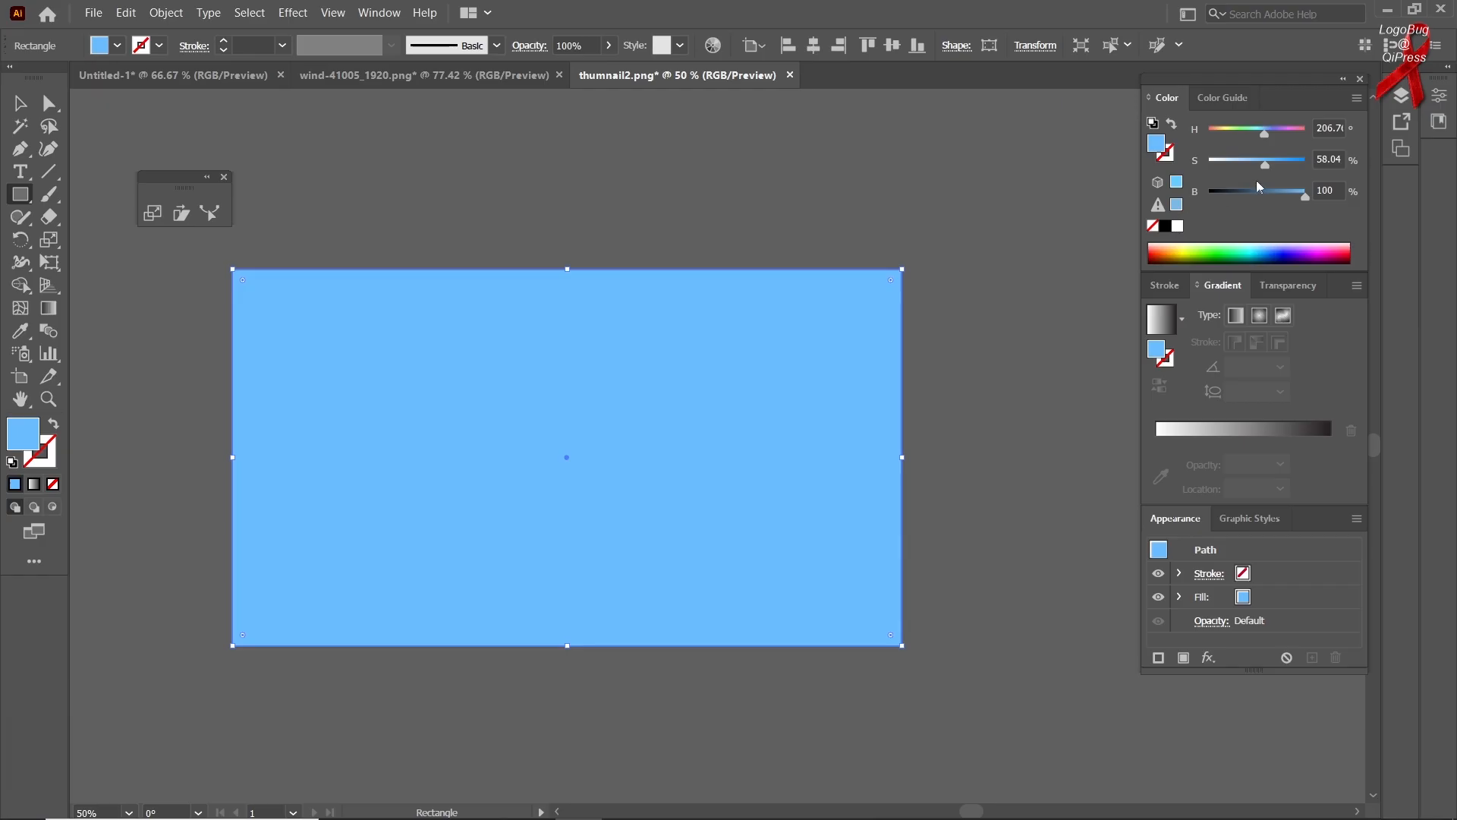
pyautogui.moveTo(1277, 190); pyautogui.dragTo(1295, 197)
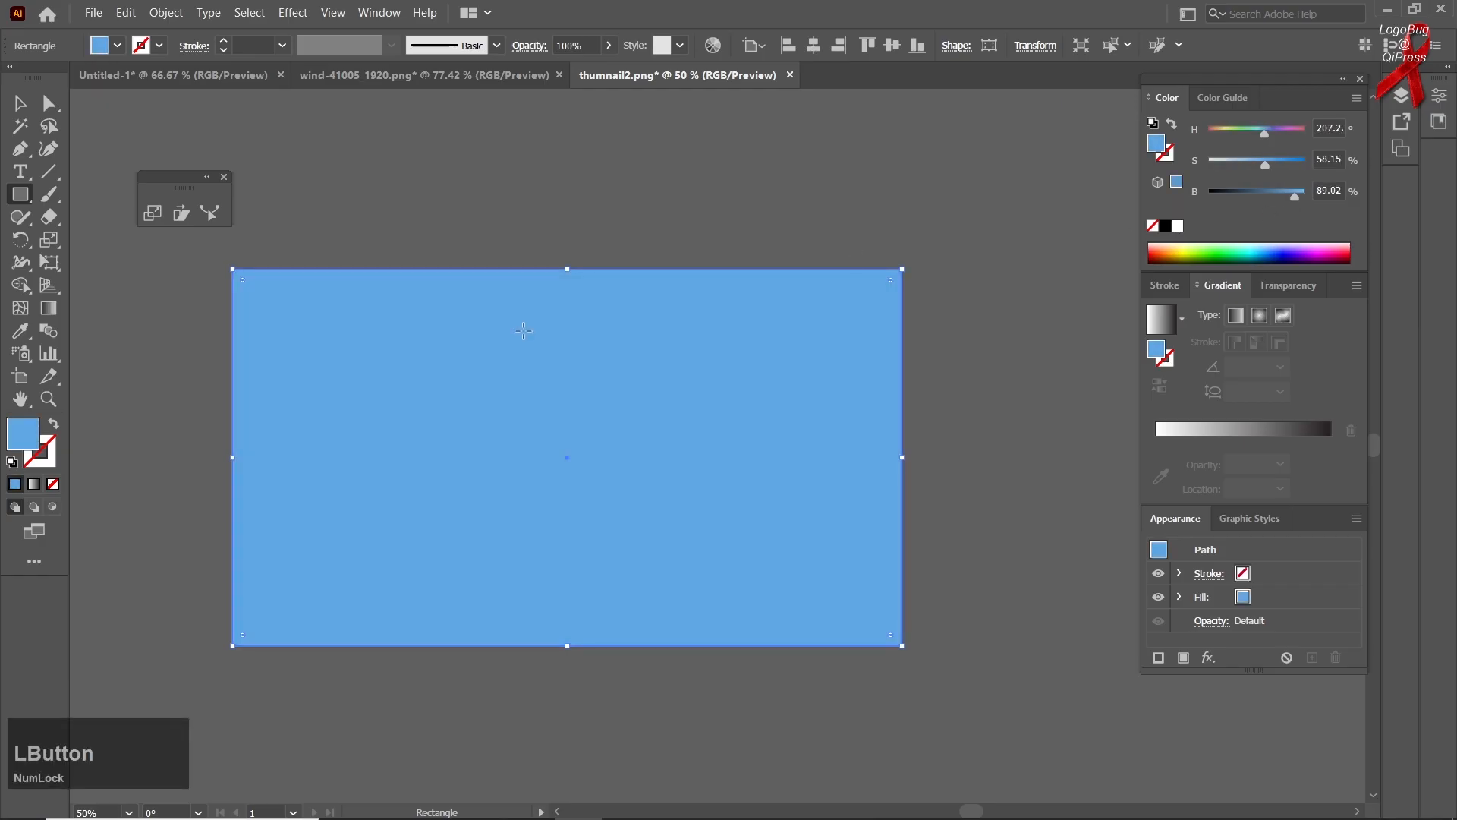
# Send the blue rectangle to the back, behind the grass image
pyautogui.rightClick(504, 356)
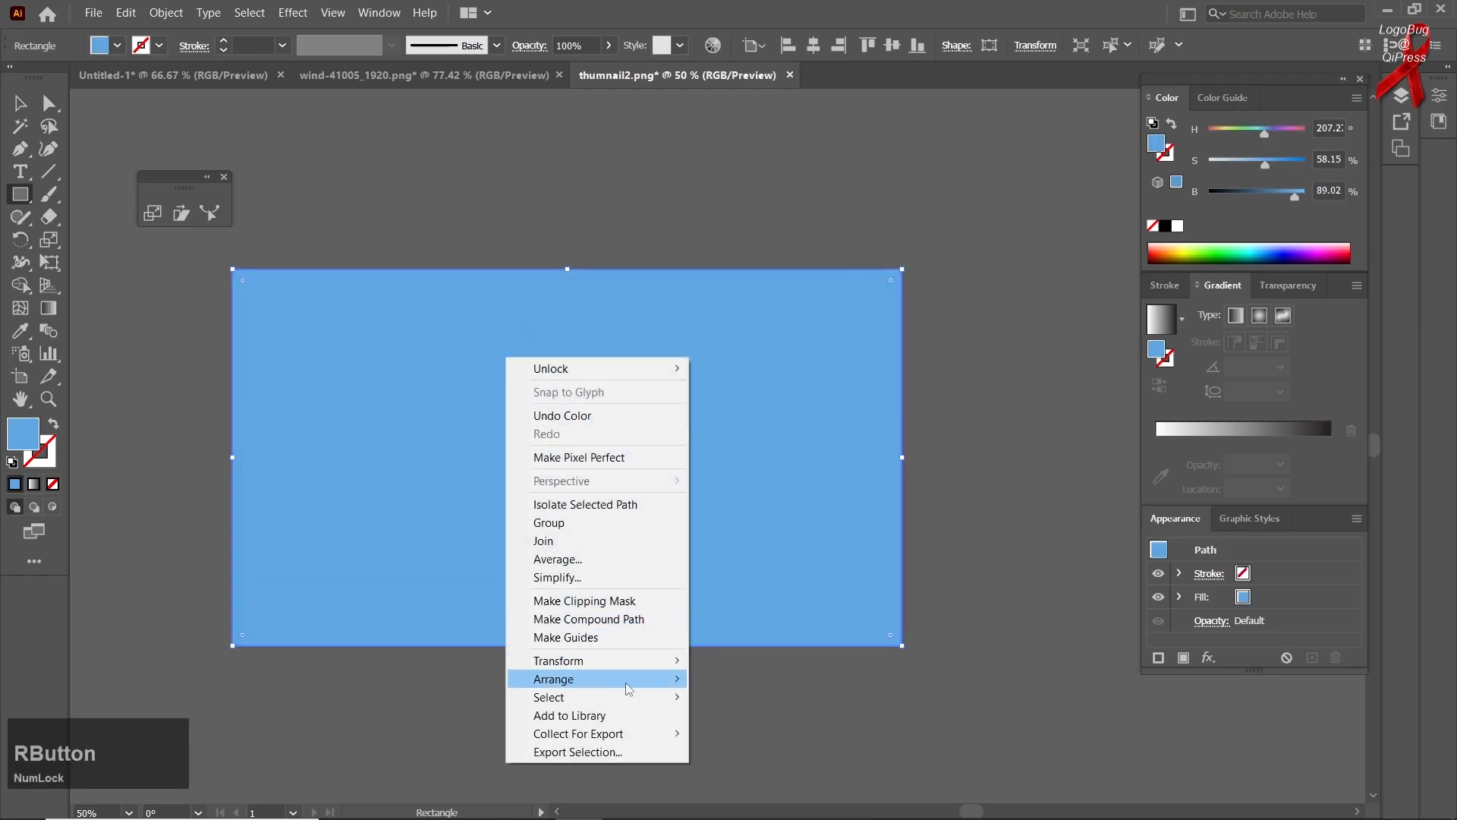
pyautogui.moveTo(628, 682)
pyautogui.click(746, 733)
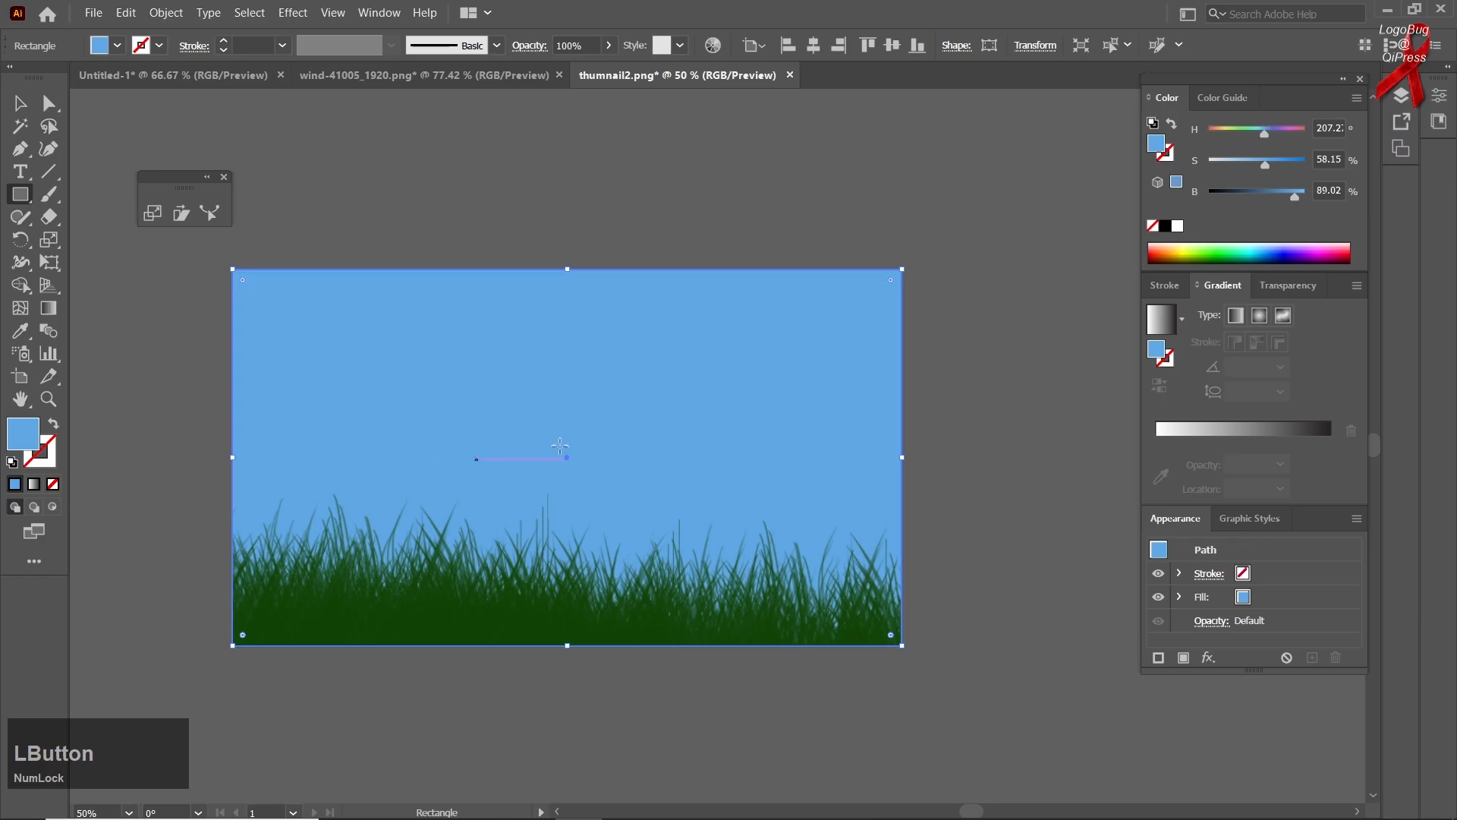
# Soften the background rectangle's blue and fine-tune it in RGB mode to 67B4E3, with red at 103, then deselect it
pyautogui.moveTo(1265, 165); pyautogui.dragTo(1254, 166)
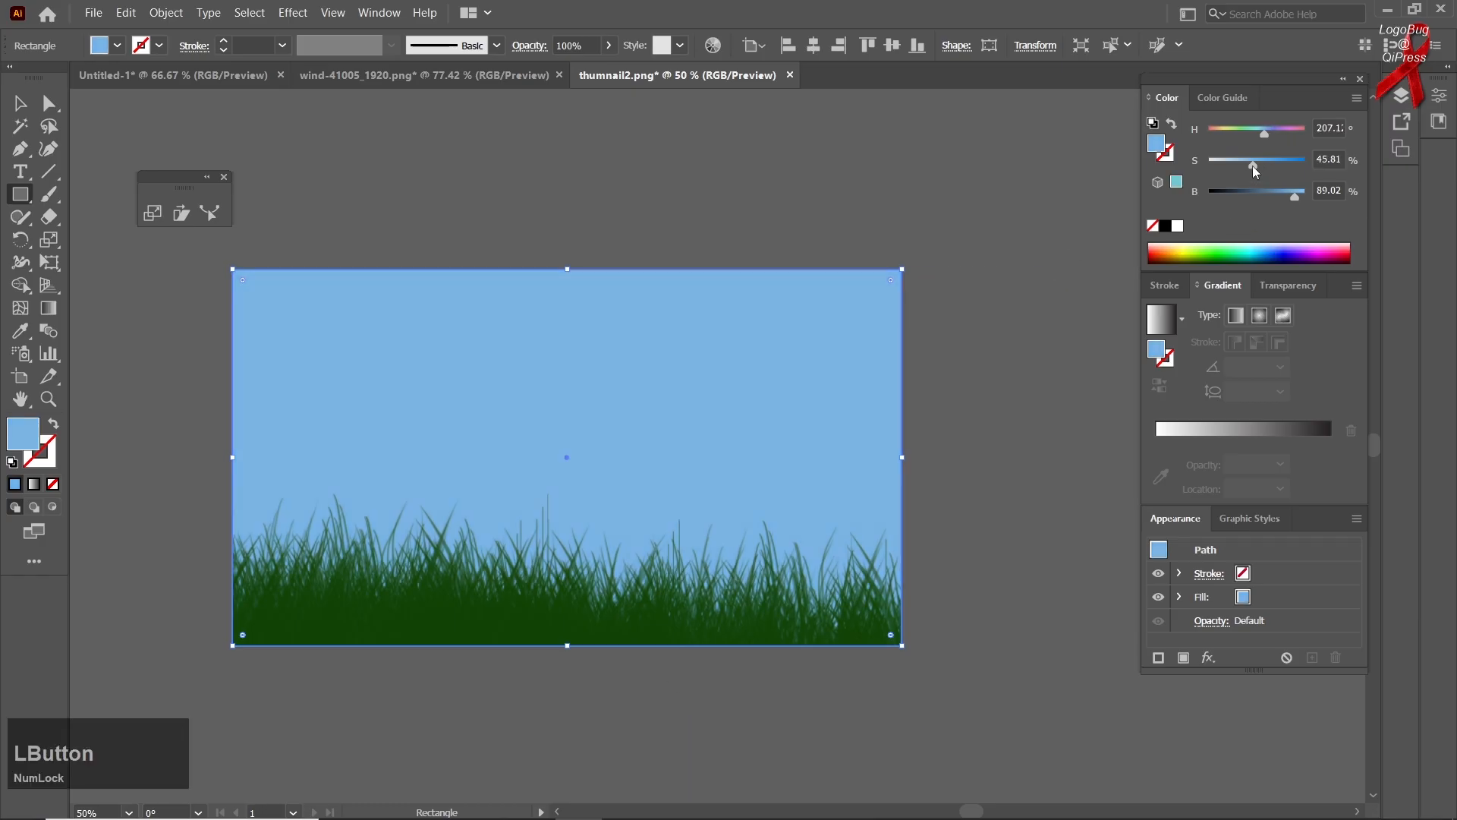
pyautogui.click(1356, 98)
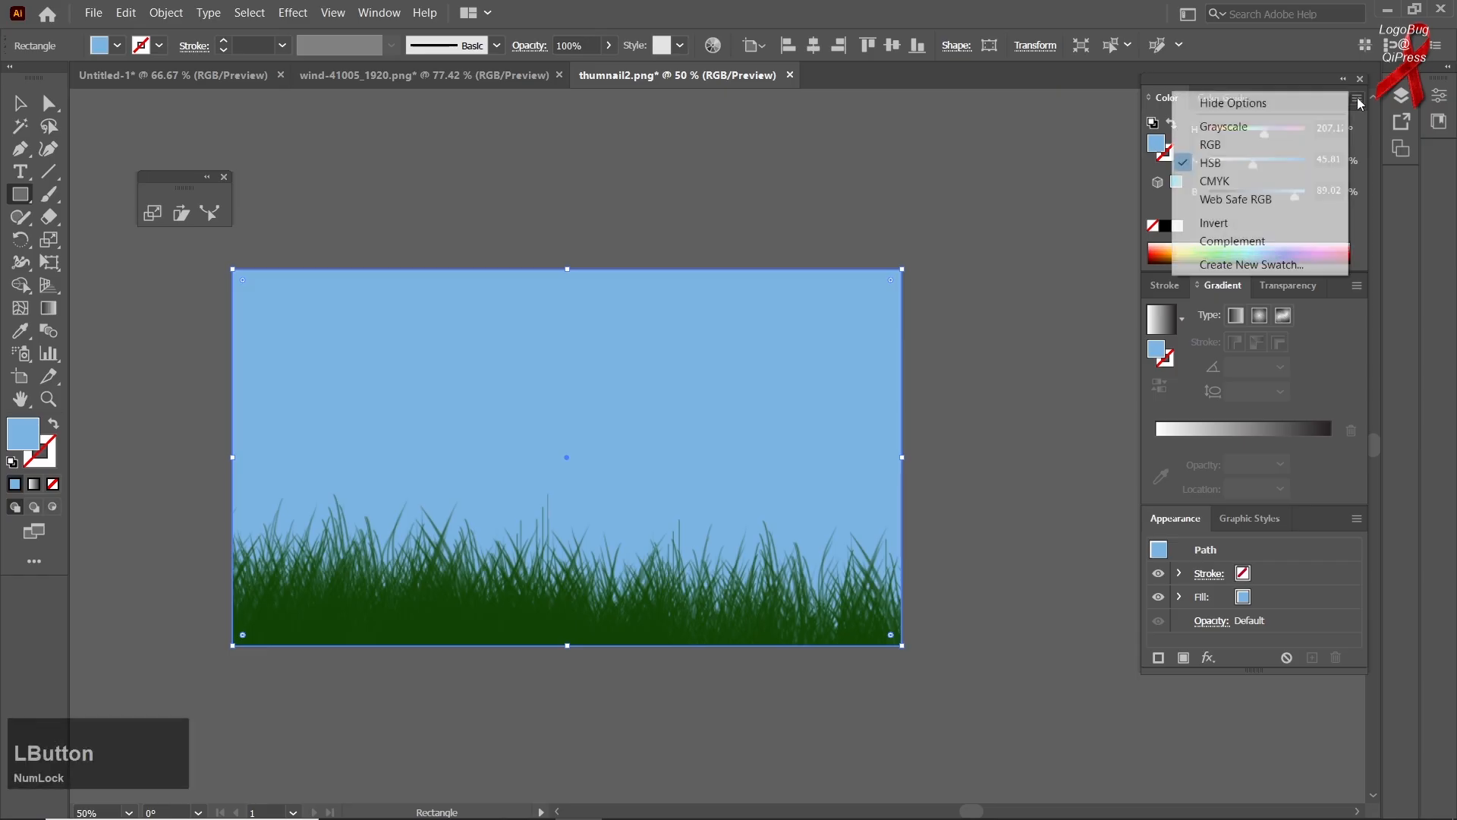
pyautogui.click(1290, 145)
pyautogui.moveTo(1253, 139); pyautogui.dragTo(1247, 140)
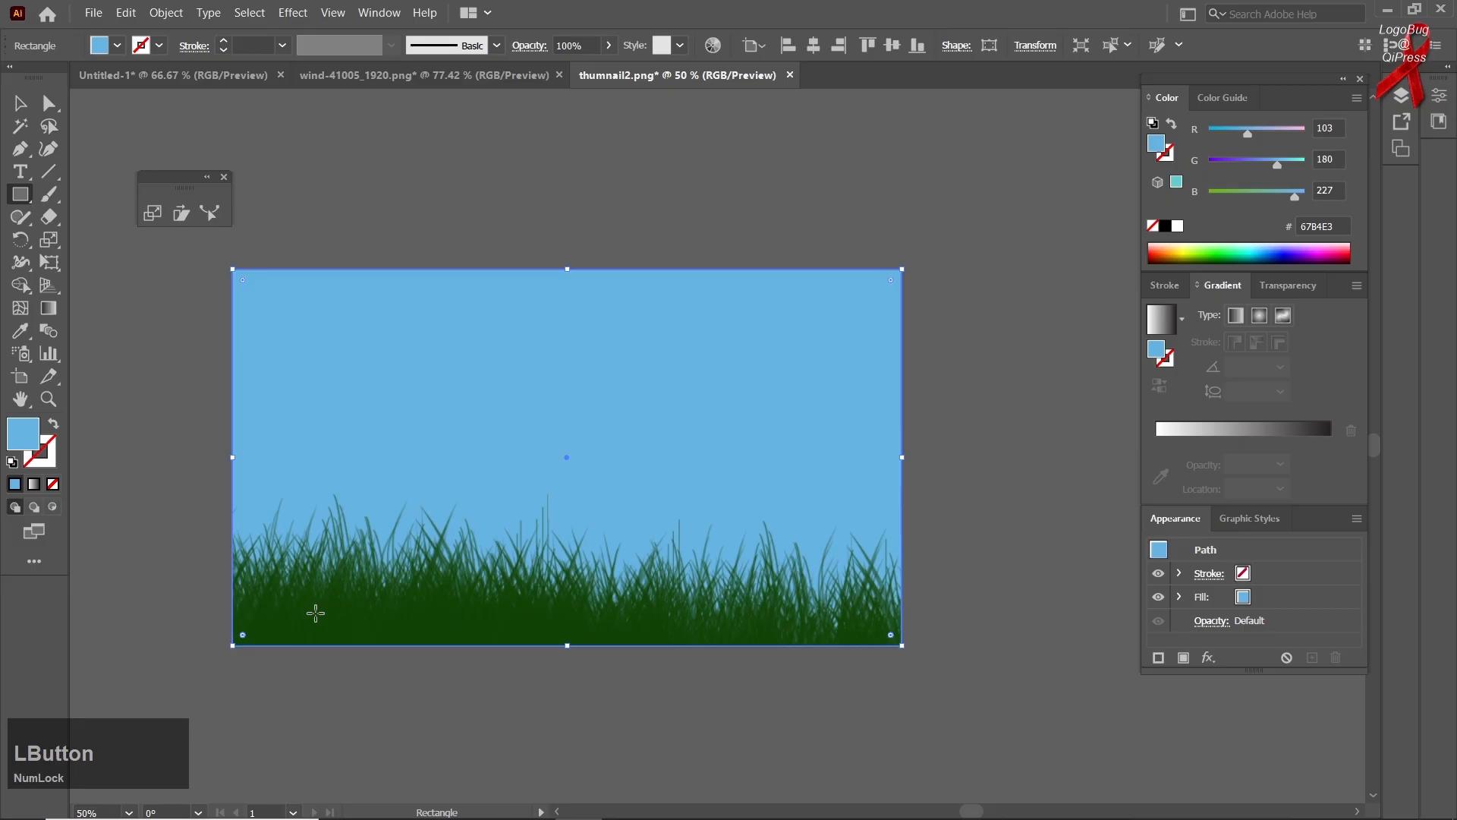
pyautogui.click(20, 103)
pyautogui.click(411, 247)
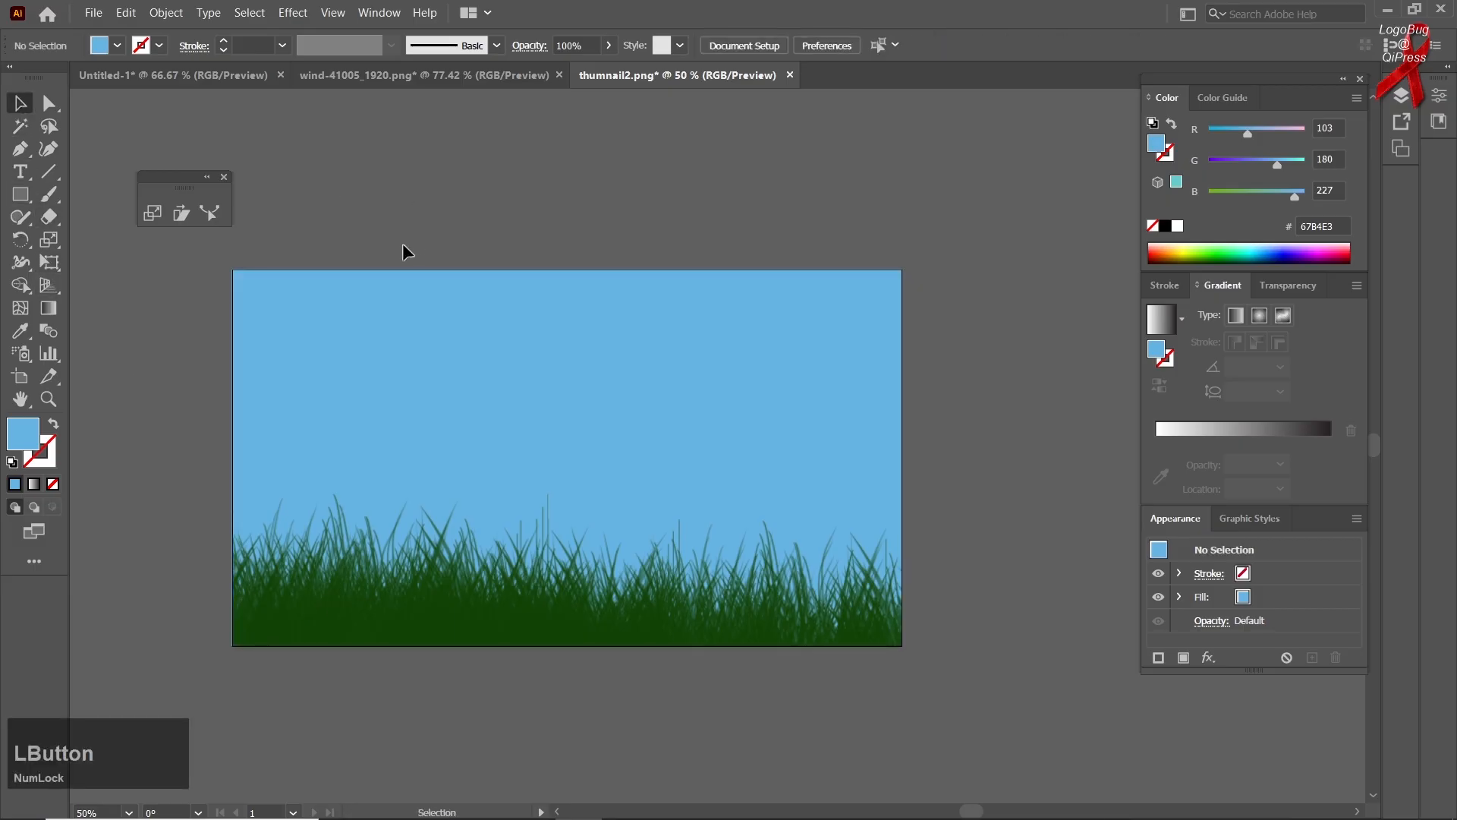
# Deselect the background rectangle and move the floating tool panel farther away from the artboard
pyautogui.click(396, 346)
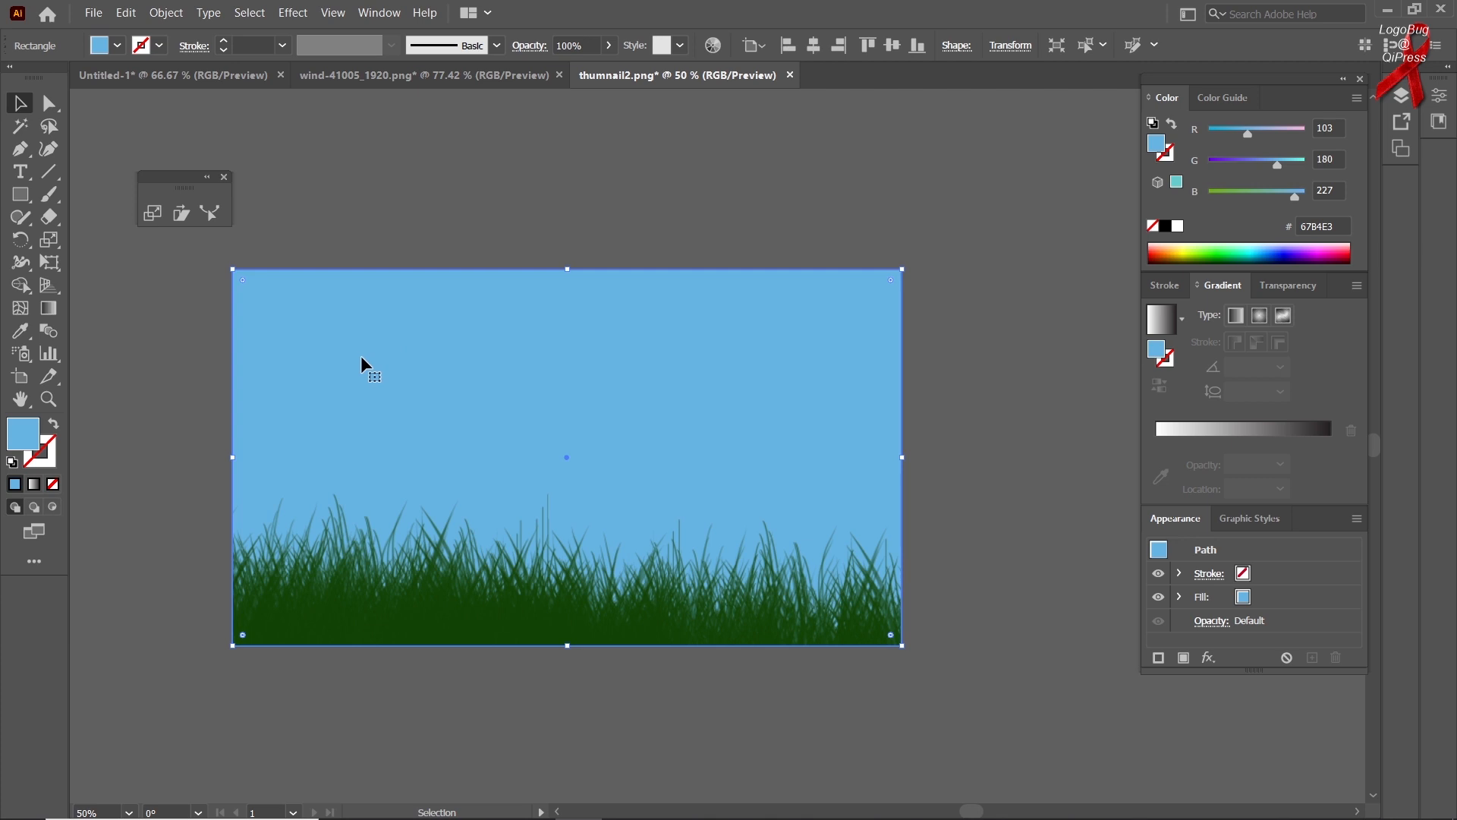
pyautogui.click(455, 710)
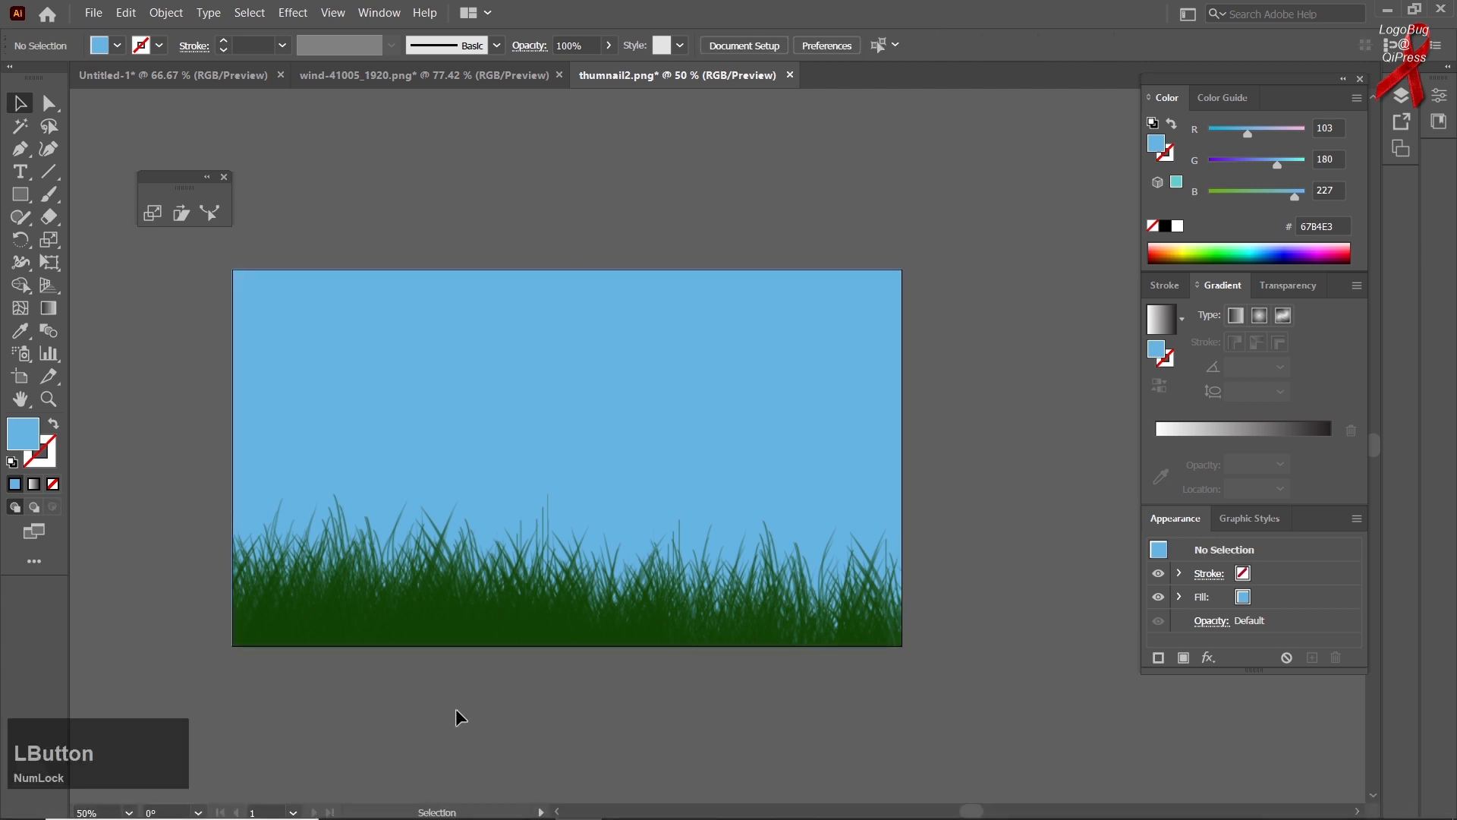
pyautogui.moveTo(175, 179); pyautogui.dragTo(152, 125)
# Unlock all locked objects so the grass image can be selected again
pyautogui.click(445, 434)
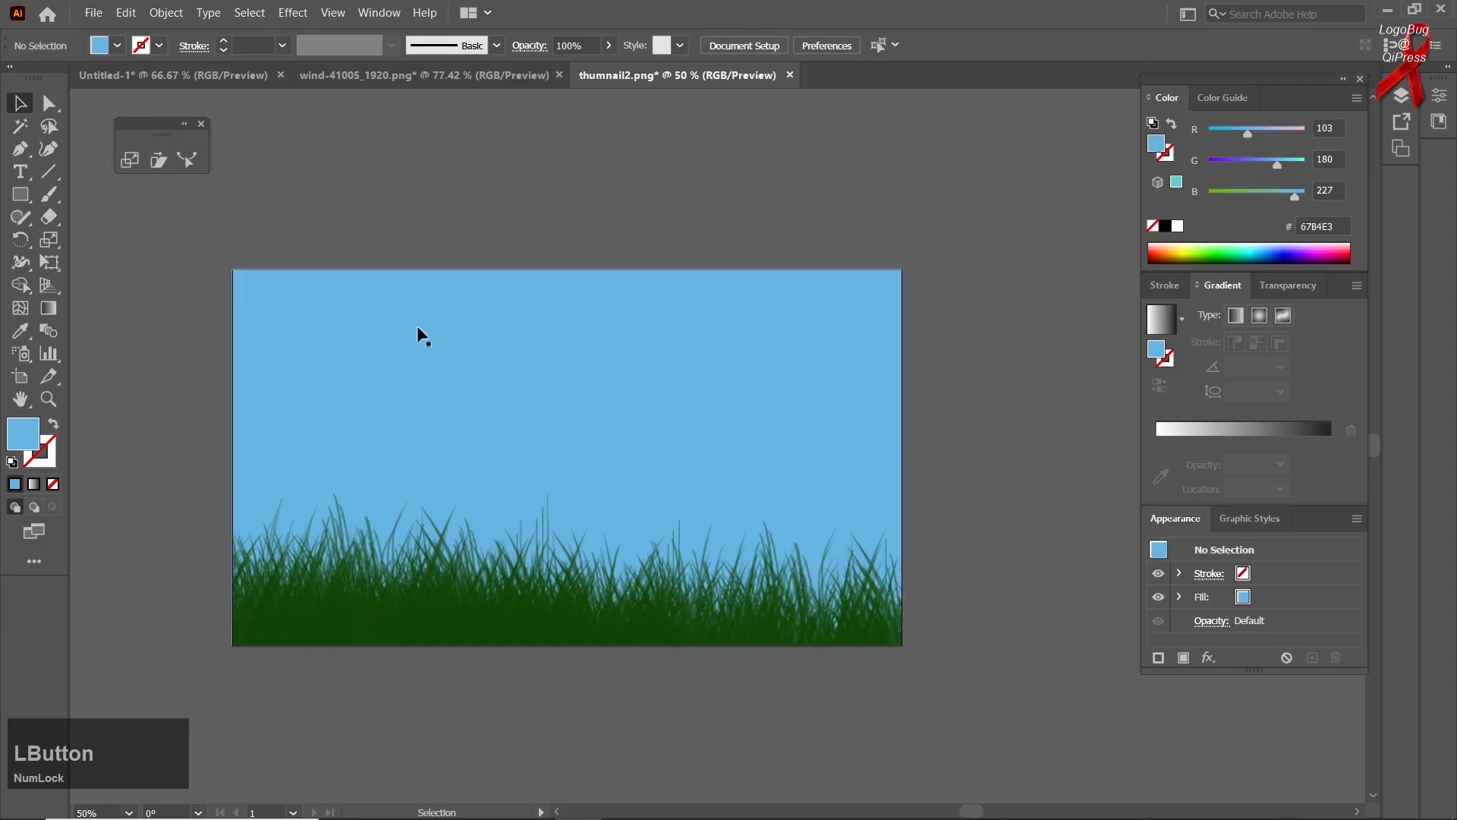
pyautogui.click(169, 13)
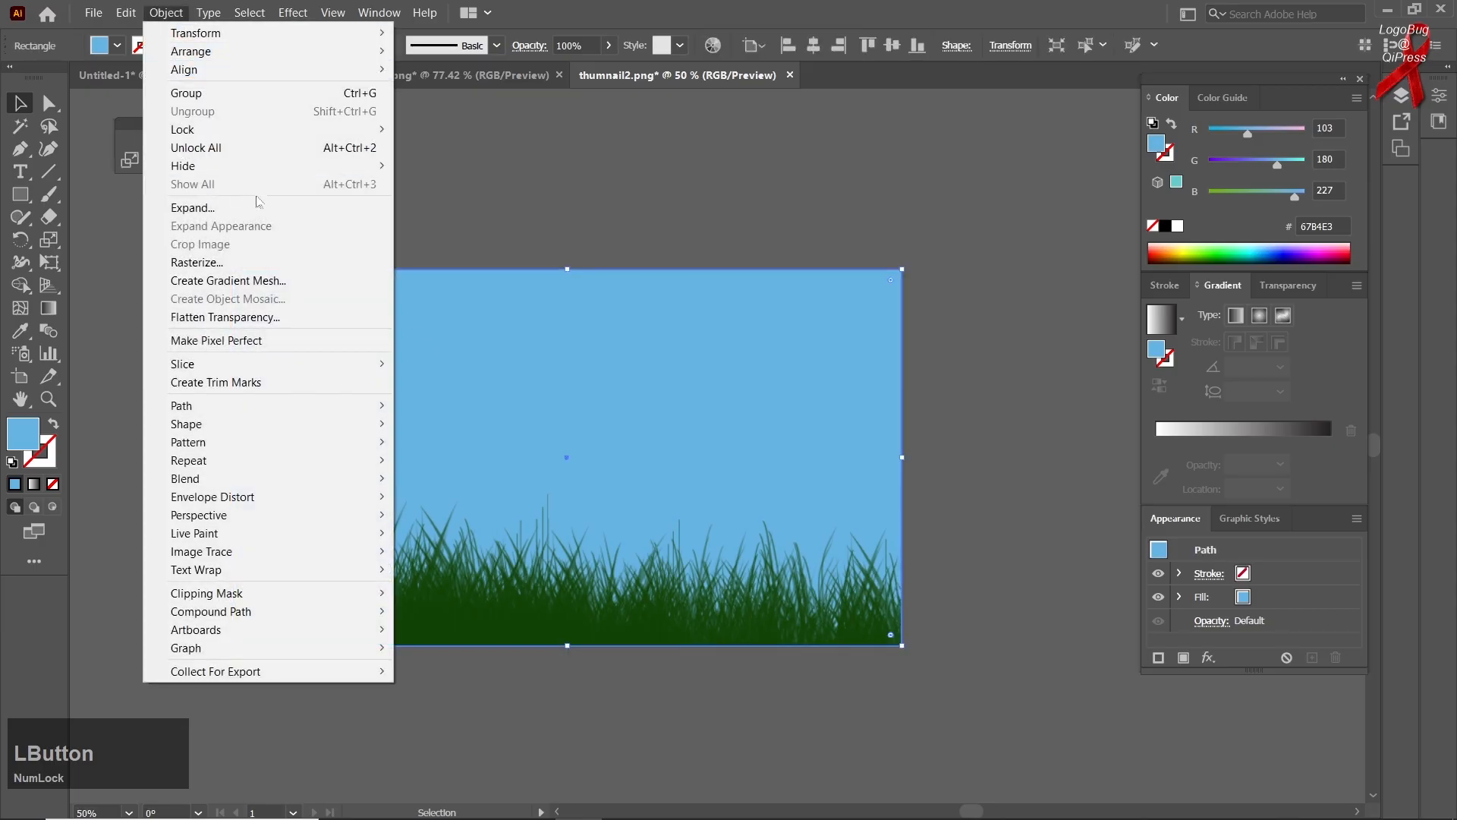
pyautogui.click(363, 147)
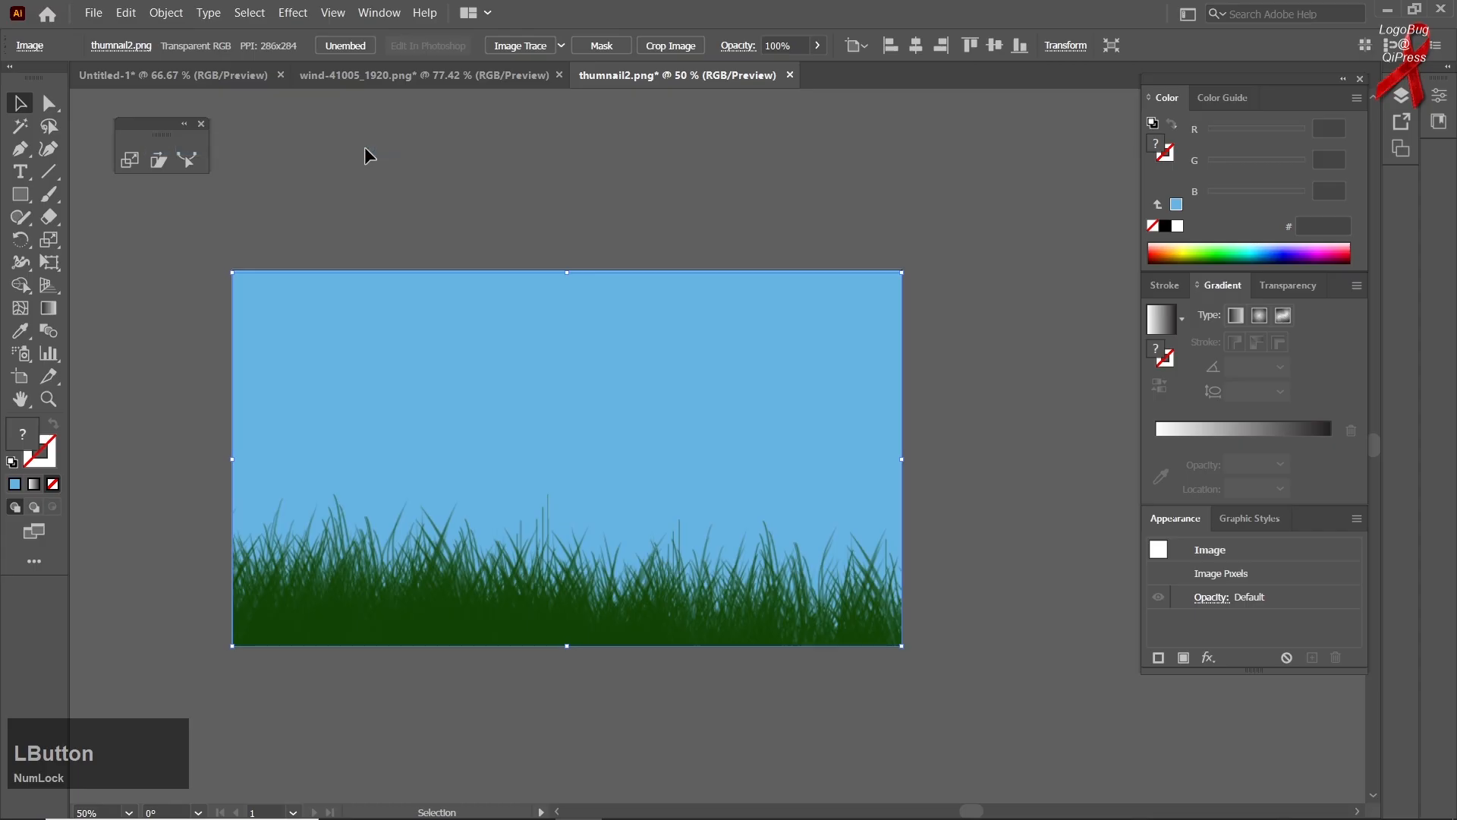
# Select the background rectangle and the grass image together and lock both
pyautogui.click(332, 228)
pyautogui.click(340, 309)
pyautogui.moveTo(370, 241); pyautogui.dragTo(529, 579)
pyautogui.click(166, 13)
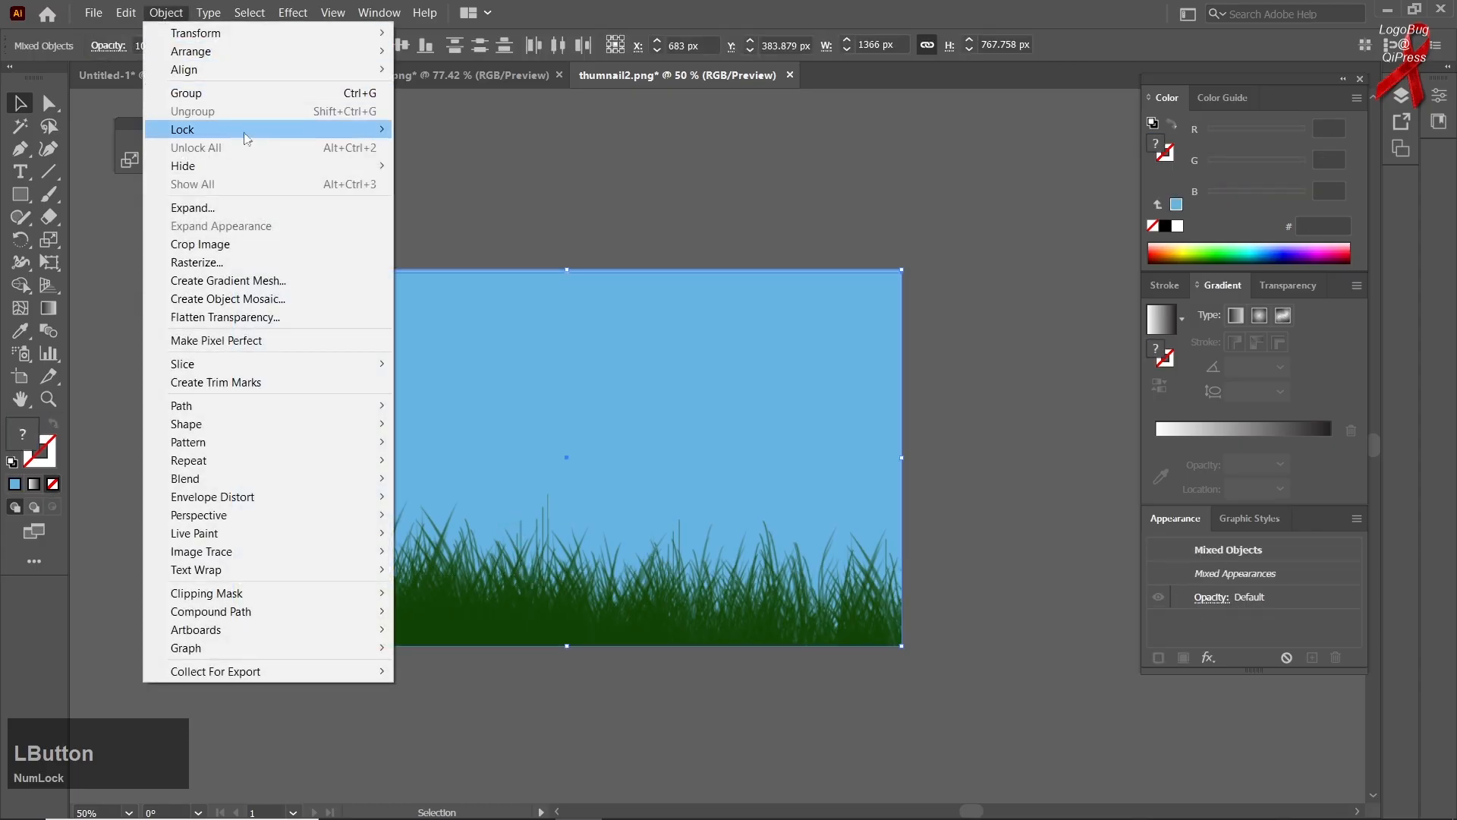
pyautogui.click(440, 131)
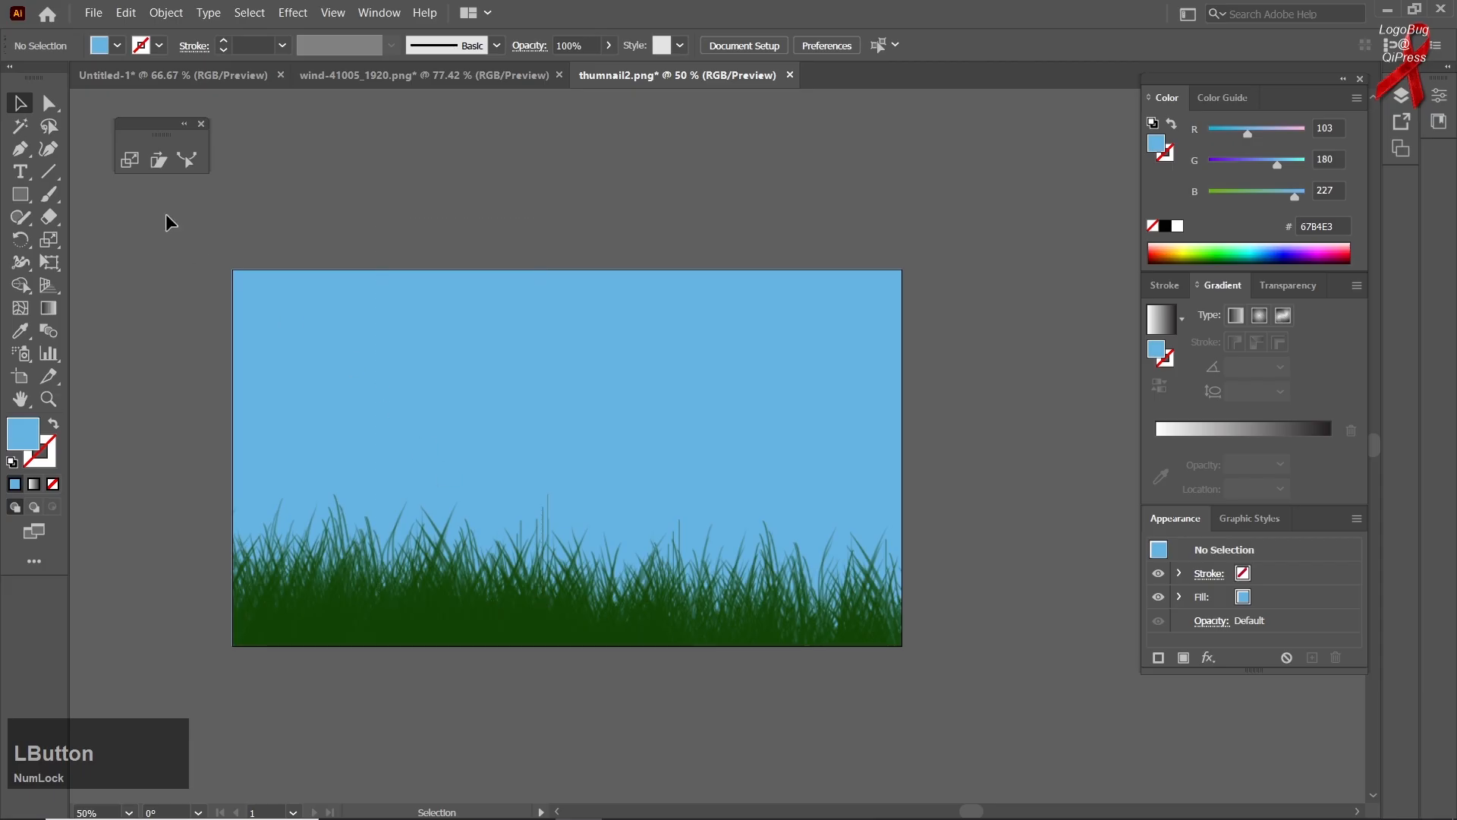
pyautogui.click(248, 390)
# Unlock the rectangle and the grass image again and clear the selection
pyautogui.click(168, 13)
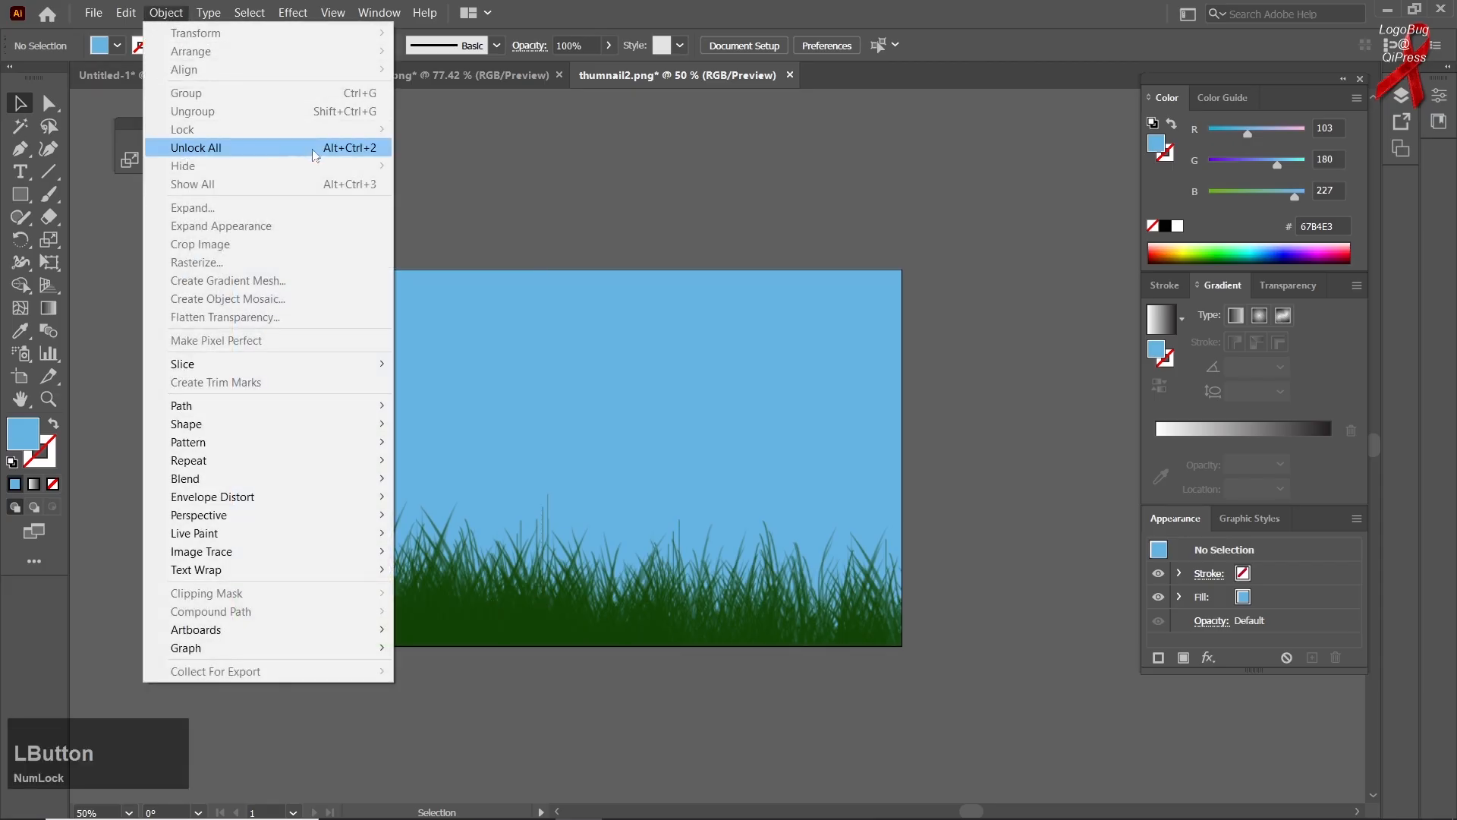
pyautogui.click(182, 146)
pyautogui.click(360, 230)
# Open the wind-41005_1920 image from the Desktop folder
pyautogui.click(93, 12)
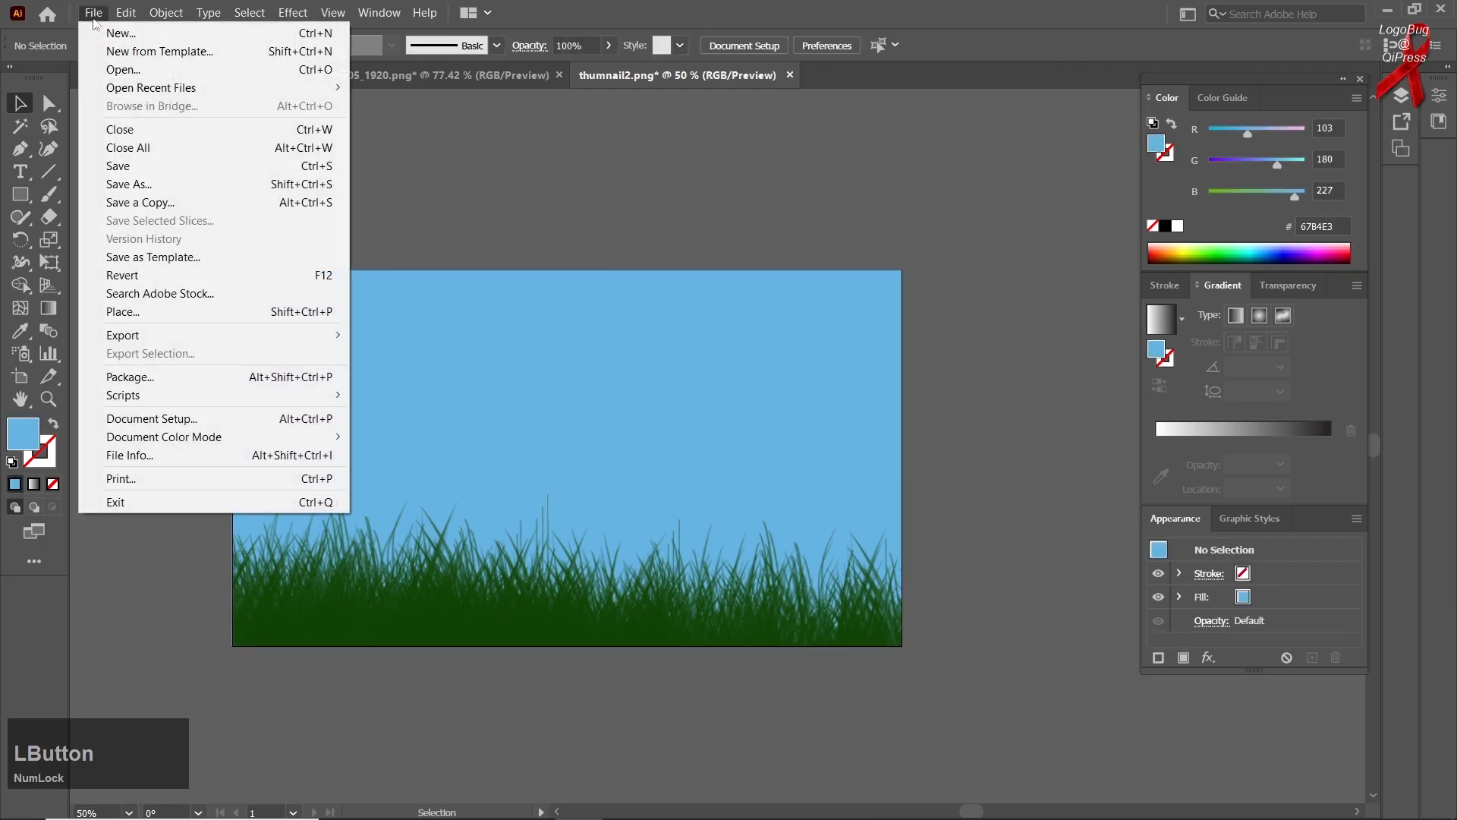
pyautogui.click(139, 74)
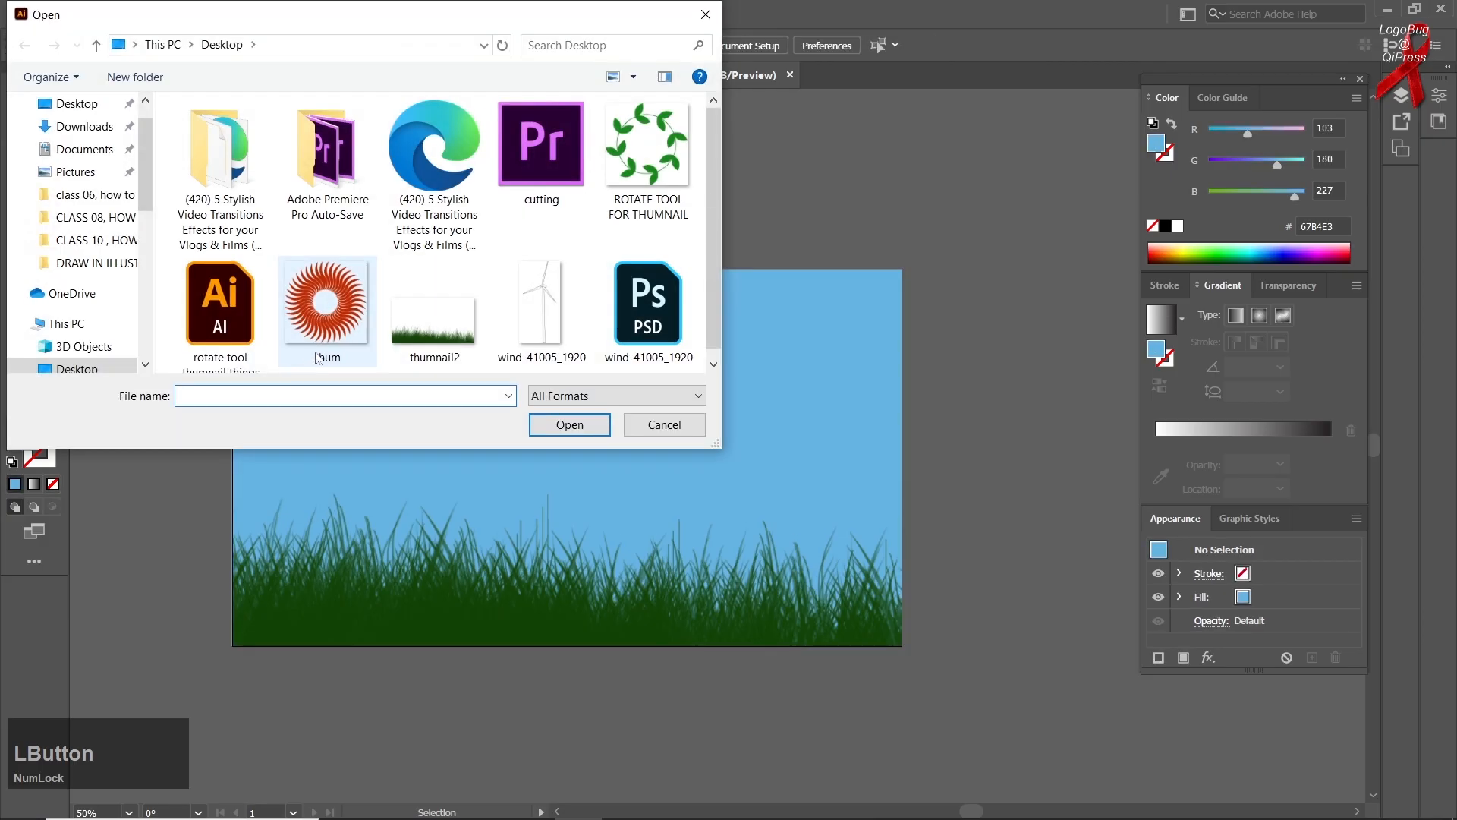
pyautogui.doubleClick(524, 337)
pyautogui.click(835, 446)
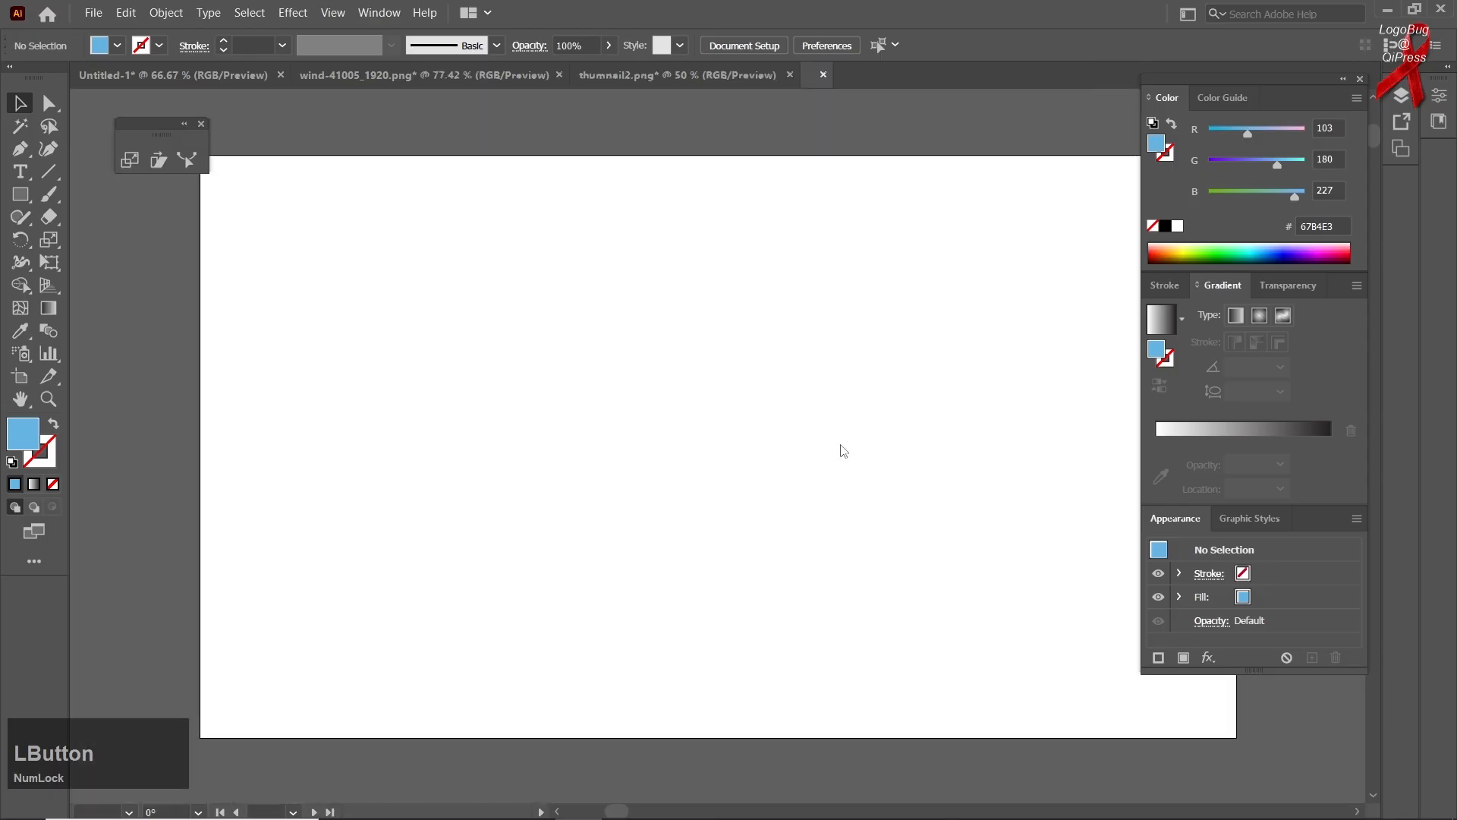
# Look through the open documents and close the duplicate window of wind-41005_1920.png
pyautogui.click(357, 74)
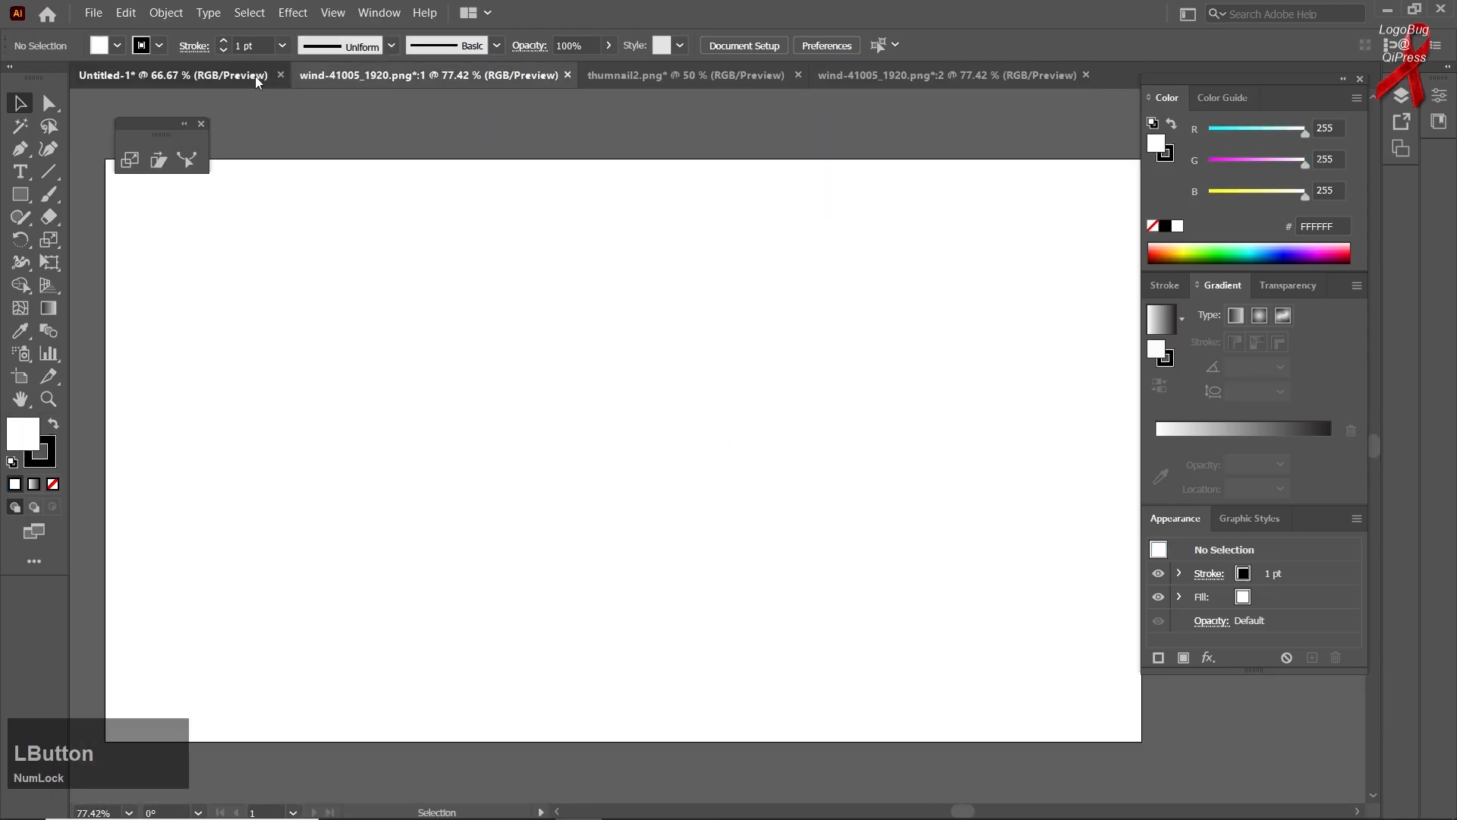
pyautogui.click(255, 75)
pyautogui.click(635, 76)
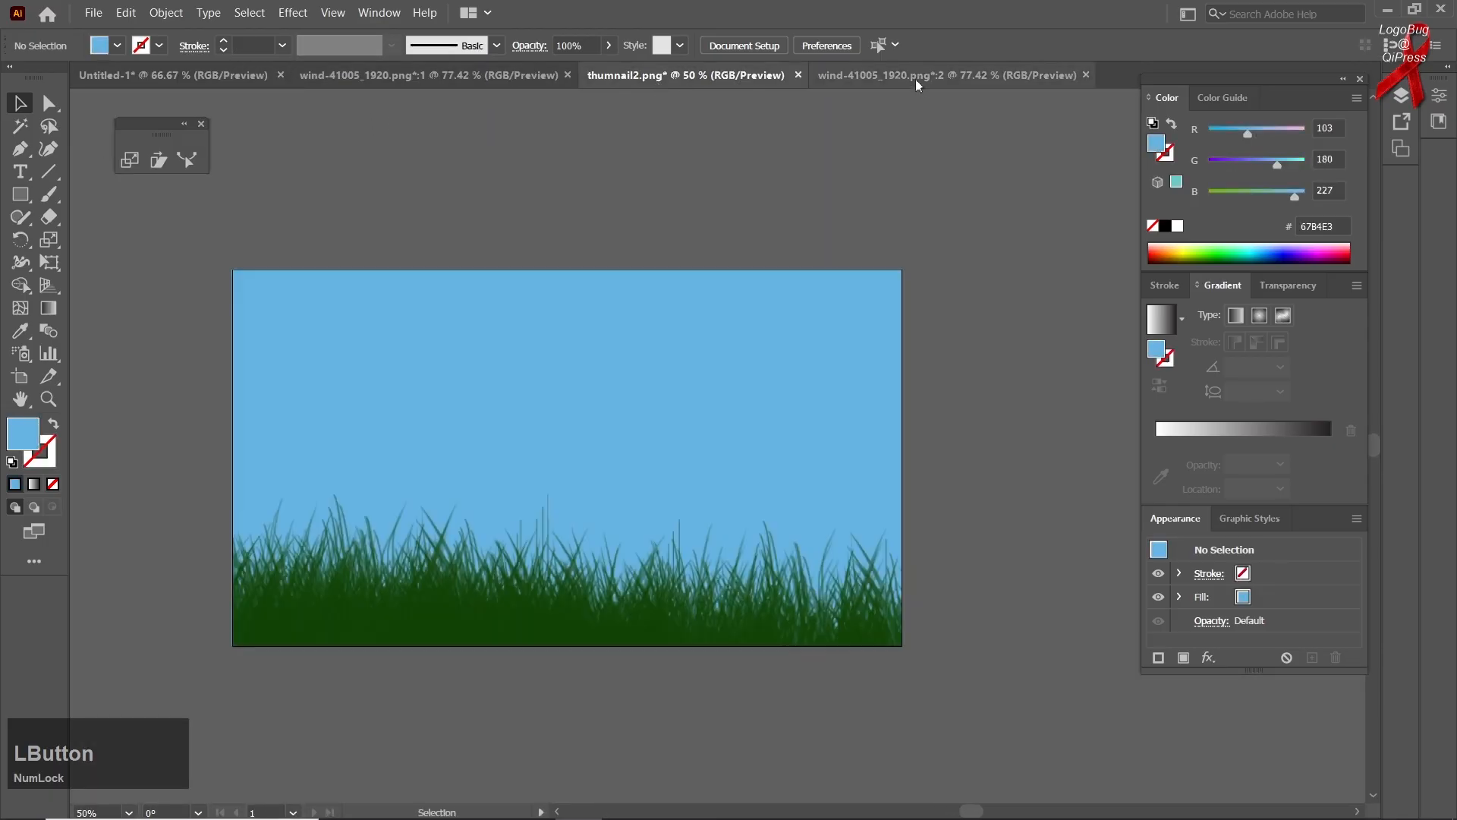
pyautogui.click(941, 75)
pyautogui.click(1085, 76)
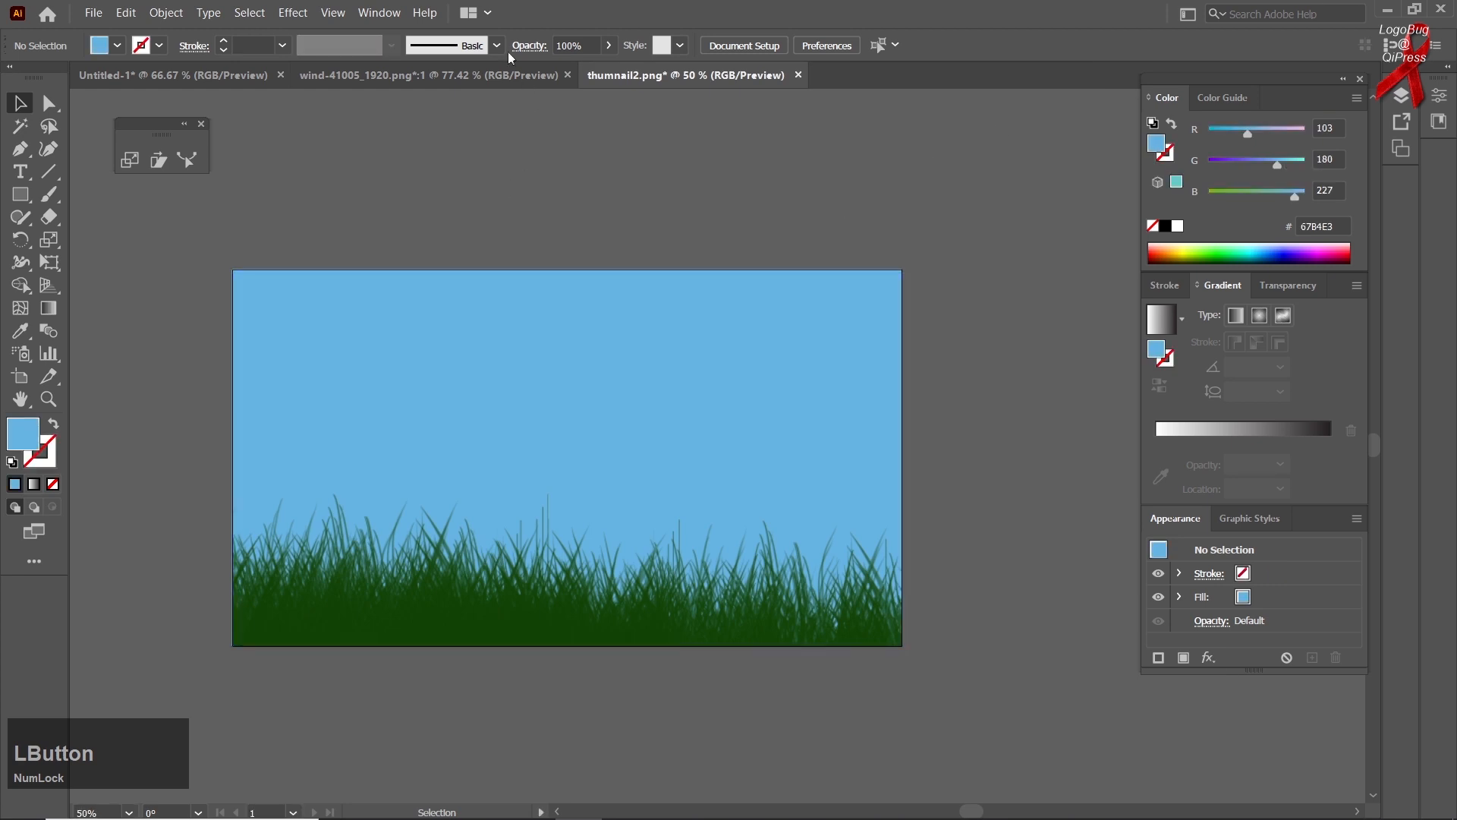
# Close the wind-41005_1920.png and Untitled-1 documents without saving their changes
pyautogui.click(571, 73)
pyautogui.click(559, 74)
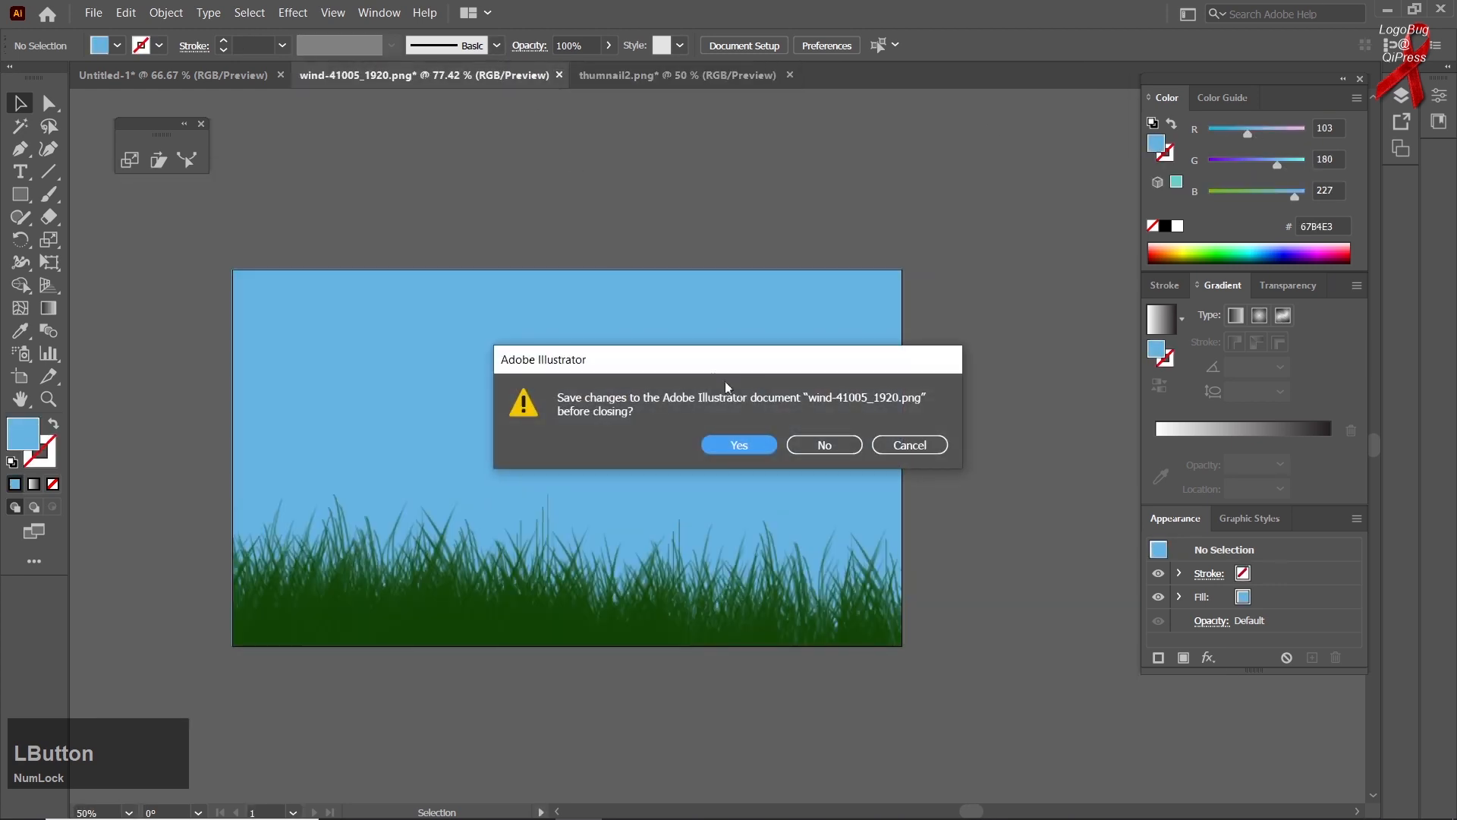
pyautogui.click(797, 445)
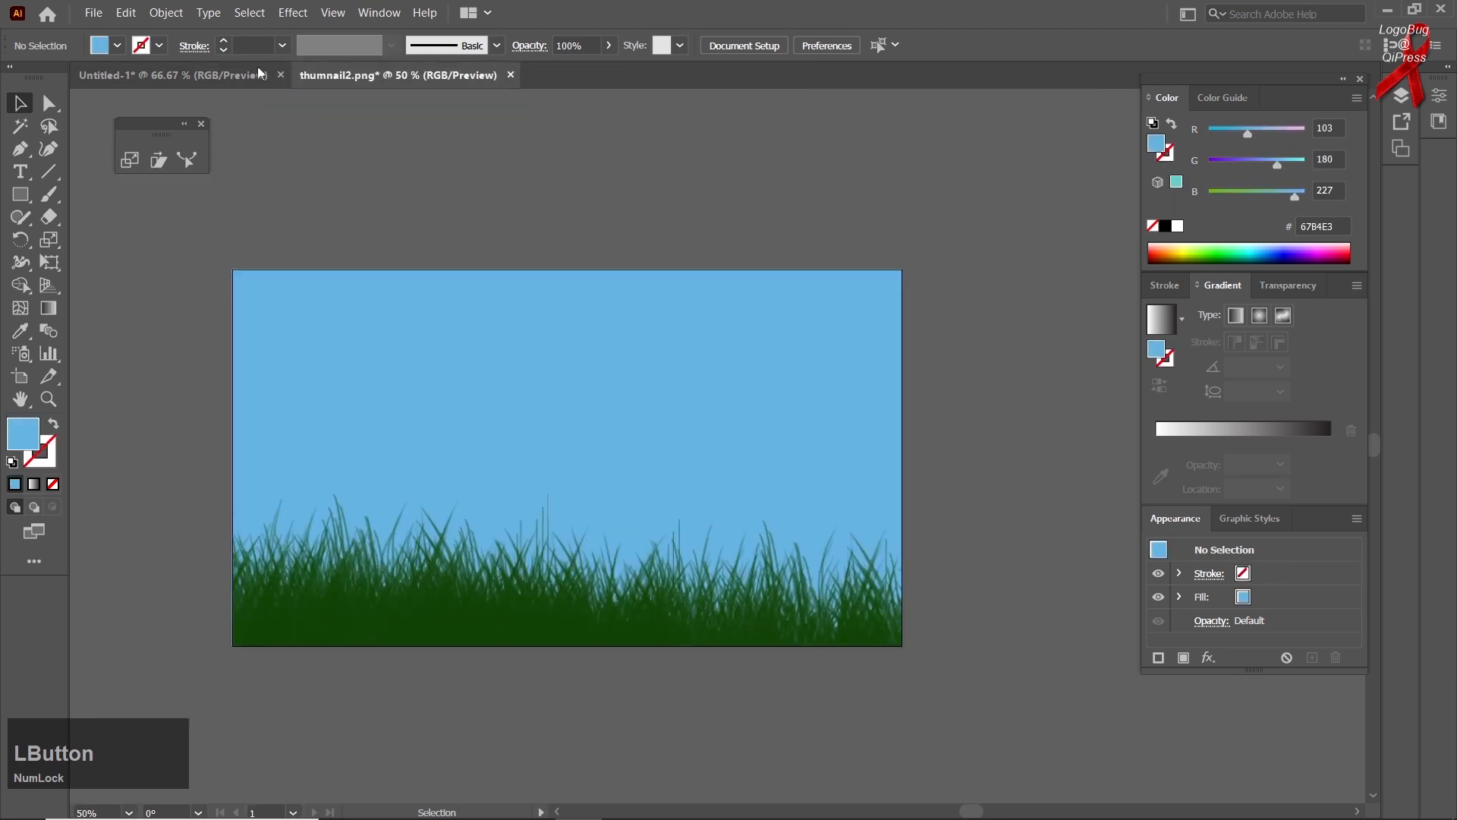
pyautogui.click(269, 72)
pyautogui.click(280, 74)
pyautogui.click(828, 443)
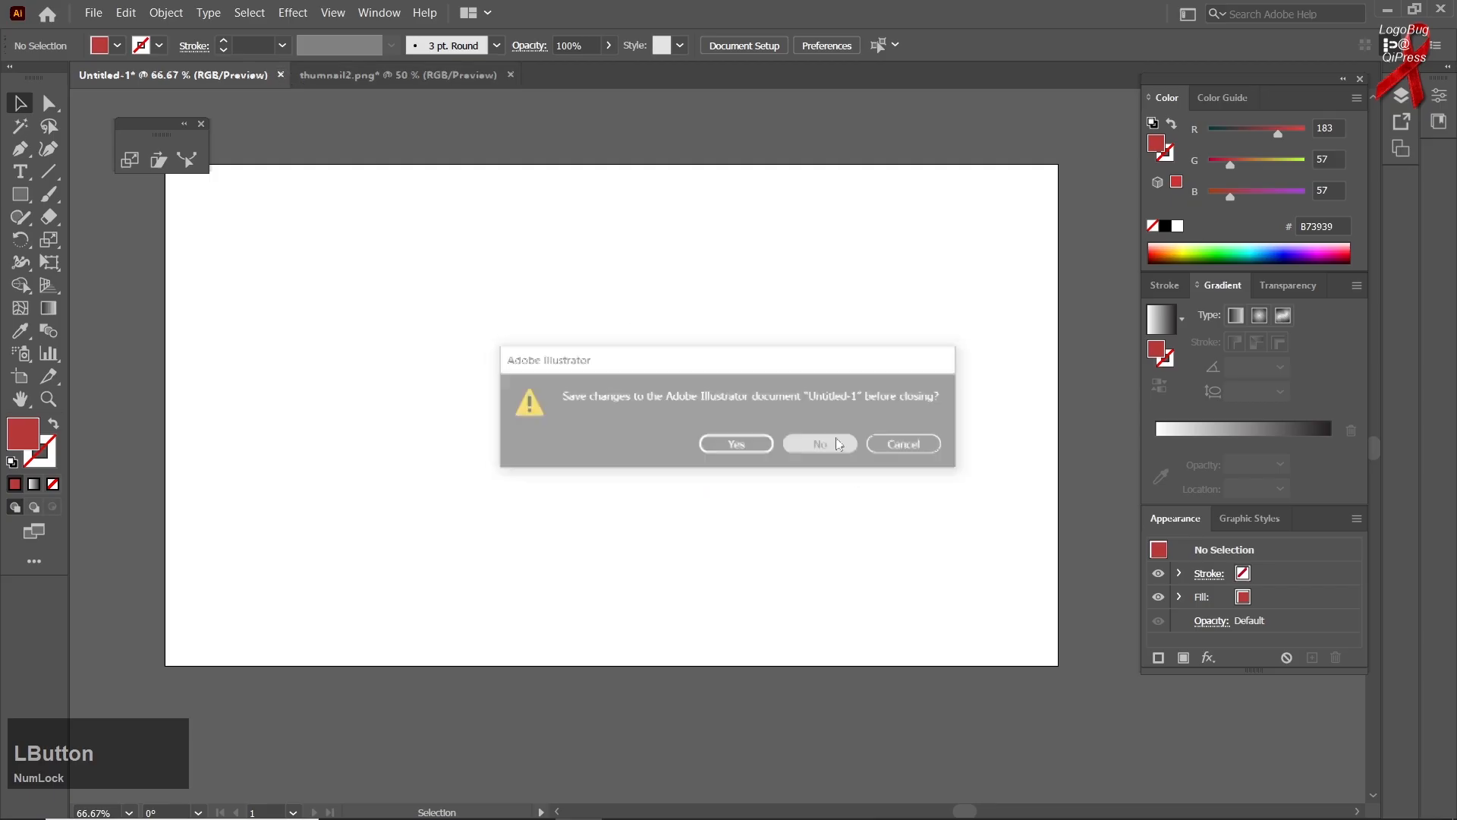
# Open a fresh copy of the wind-41005_1920 turbine image from the Desktop folder
pyautogui.click(93, 13)
pyautogui.click(145, 68)
pyautogui.click(557, 350)
pyautogui.doubleClick(557, 351)
# Transfer the wind turbine image into thumnail2.png and close its source document
pyautogui.moveTo(731, 472); pyautogui.dragTo(254, 469)
pyautogui.click(523, 76)
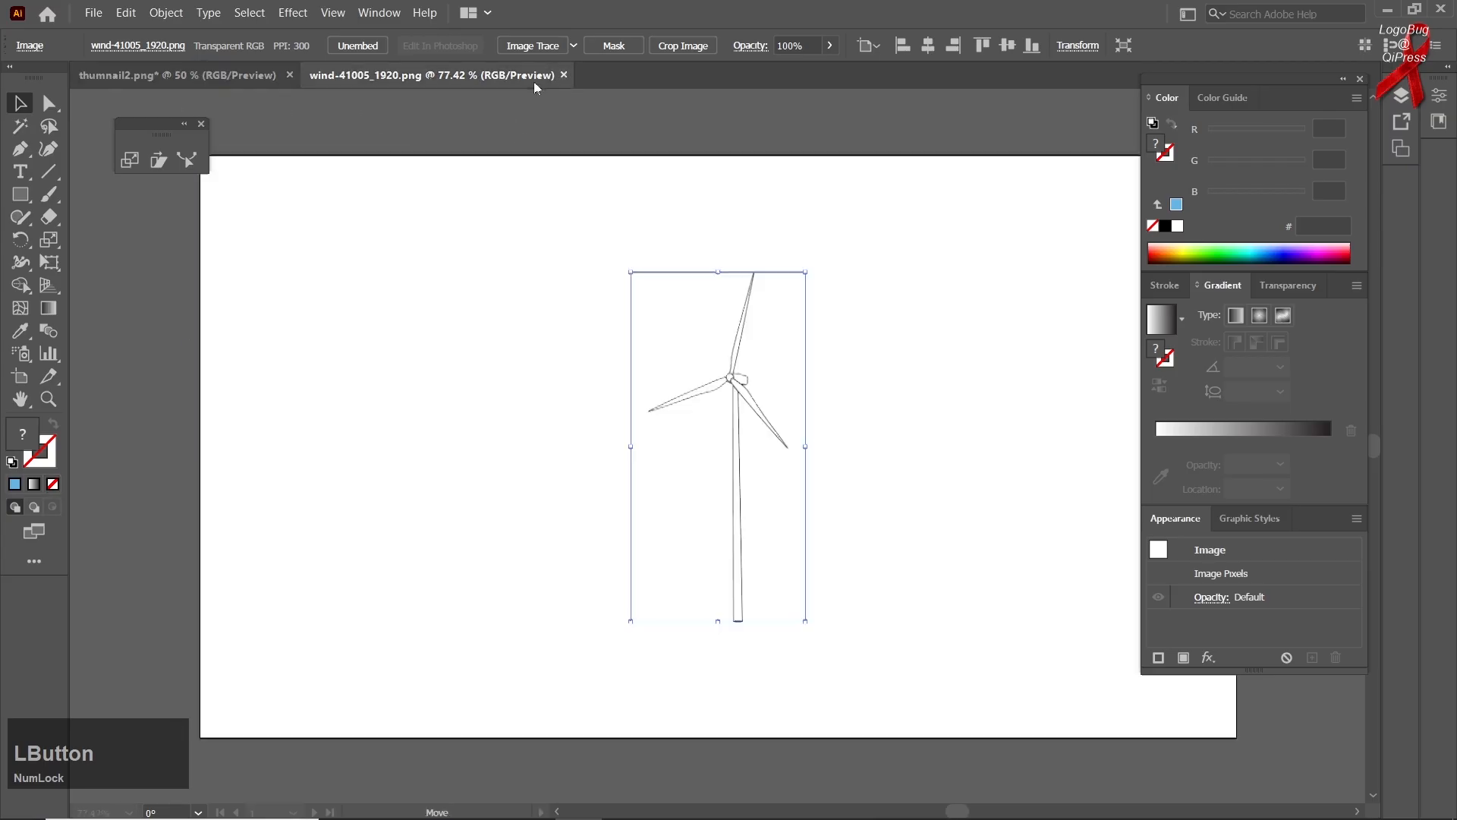
pyautogui.click(564, 76)
# Enlarge the wind turbine to nearly the artboard's height and stand it in the grass near the artboard's right side
pyautogui.moveTo(255, 420); pyautogui.dragTo(774, 478)
pyautogui.moveTo(804, 615); pyautogui.dragTo(872, 671)
pyautogui.moveTo(767, 478); pyautogui.dragTo(786, 420)
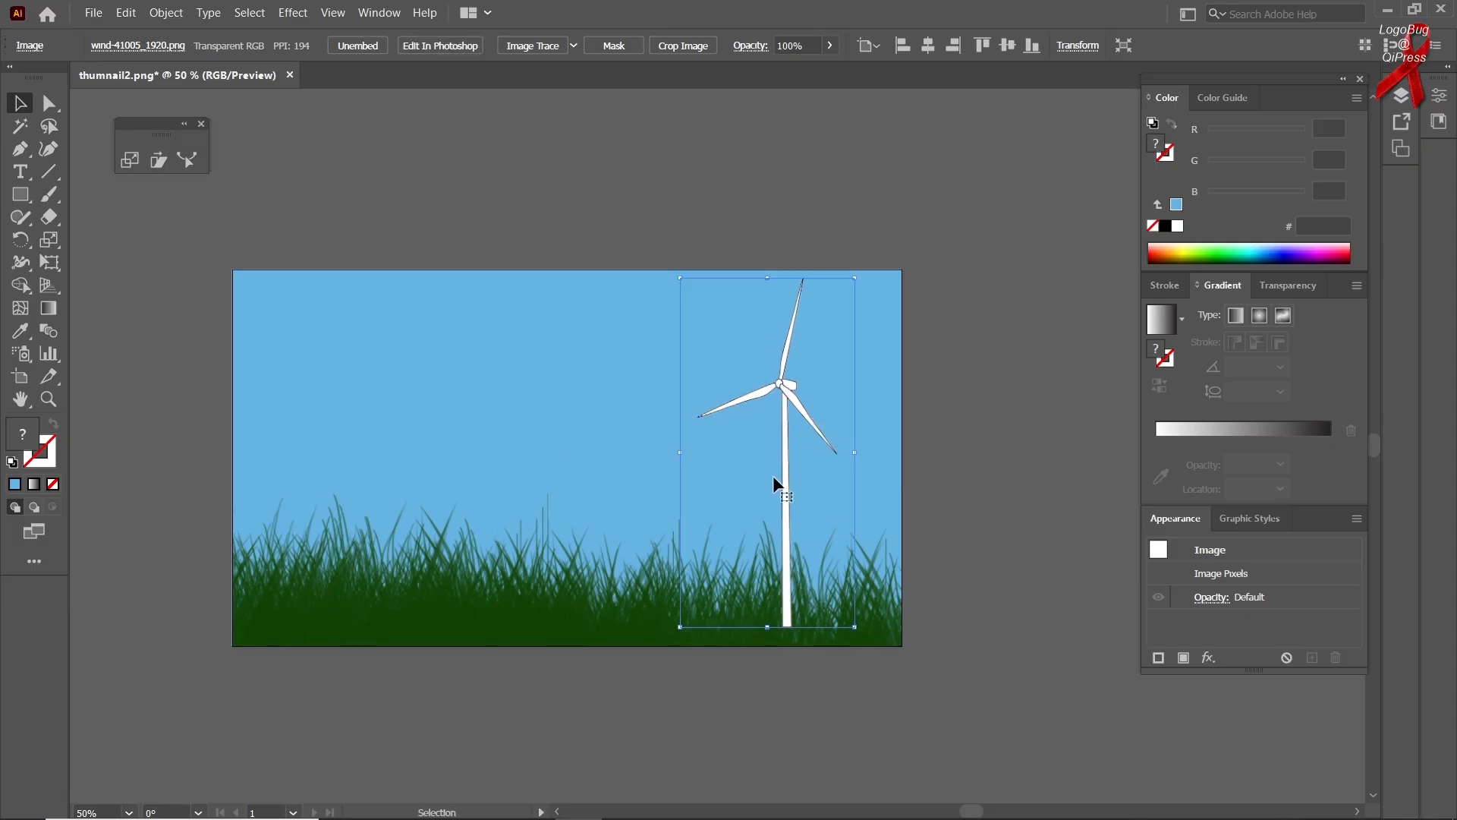
# Send the wind turbine backward one level so its base sits behind the grass, and deselect it
pyautogui.rightClick(785, 534)
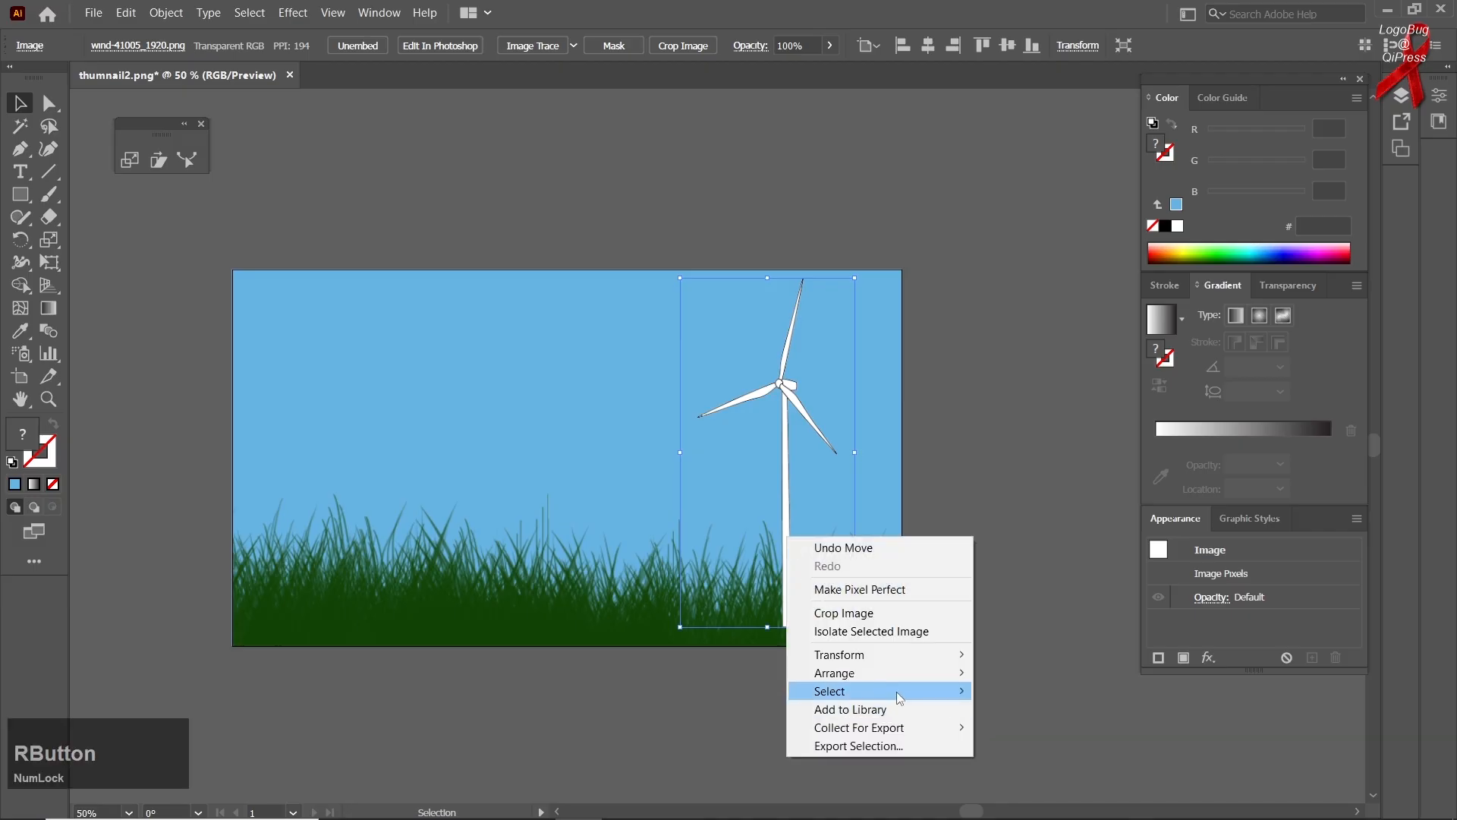
pyautogui.moveTo(908, 683)
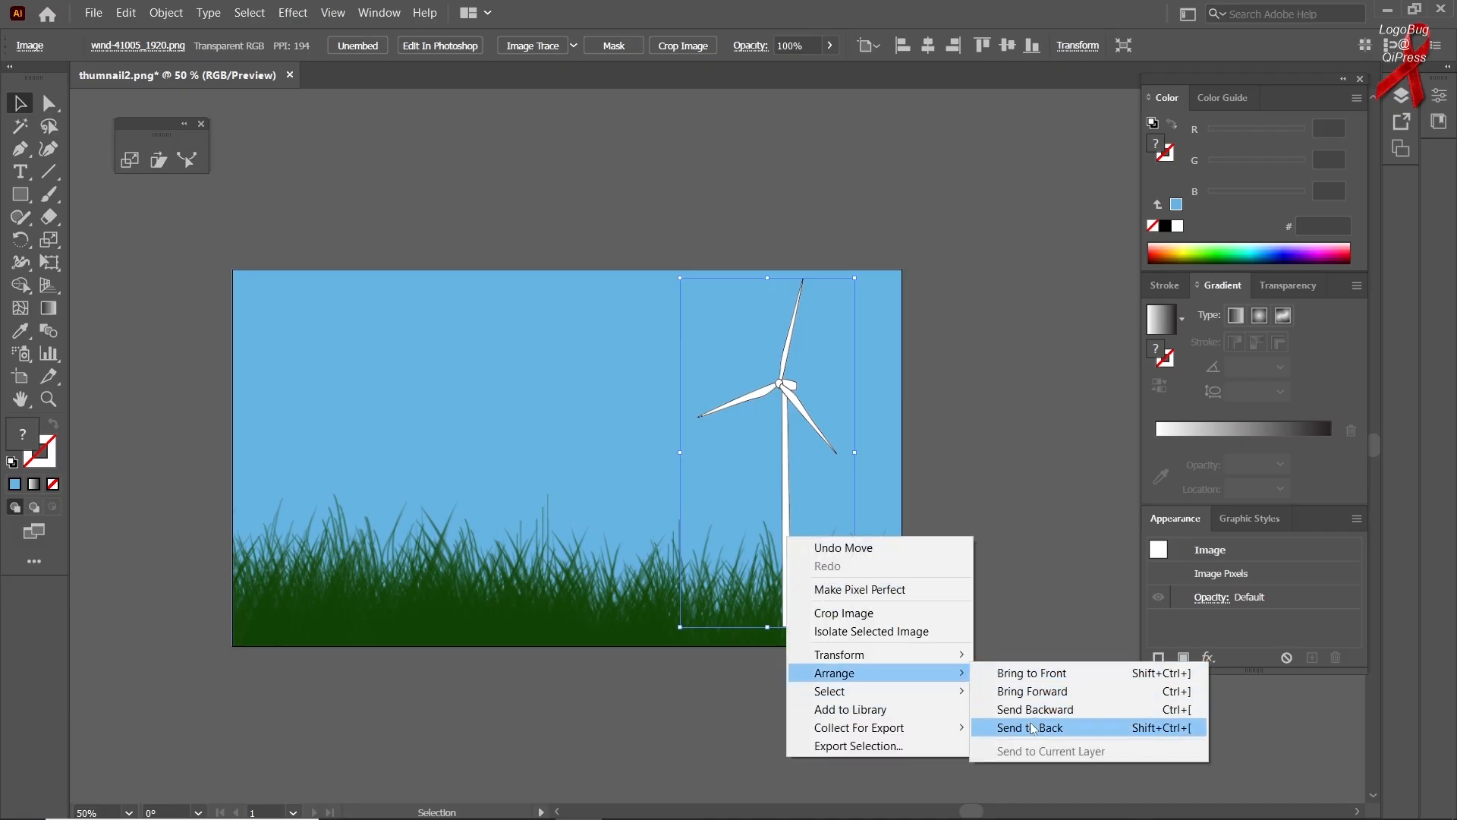
pyautogui.click(1034, 708)
pyautogui.click(924, 719)
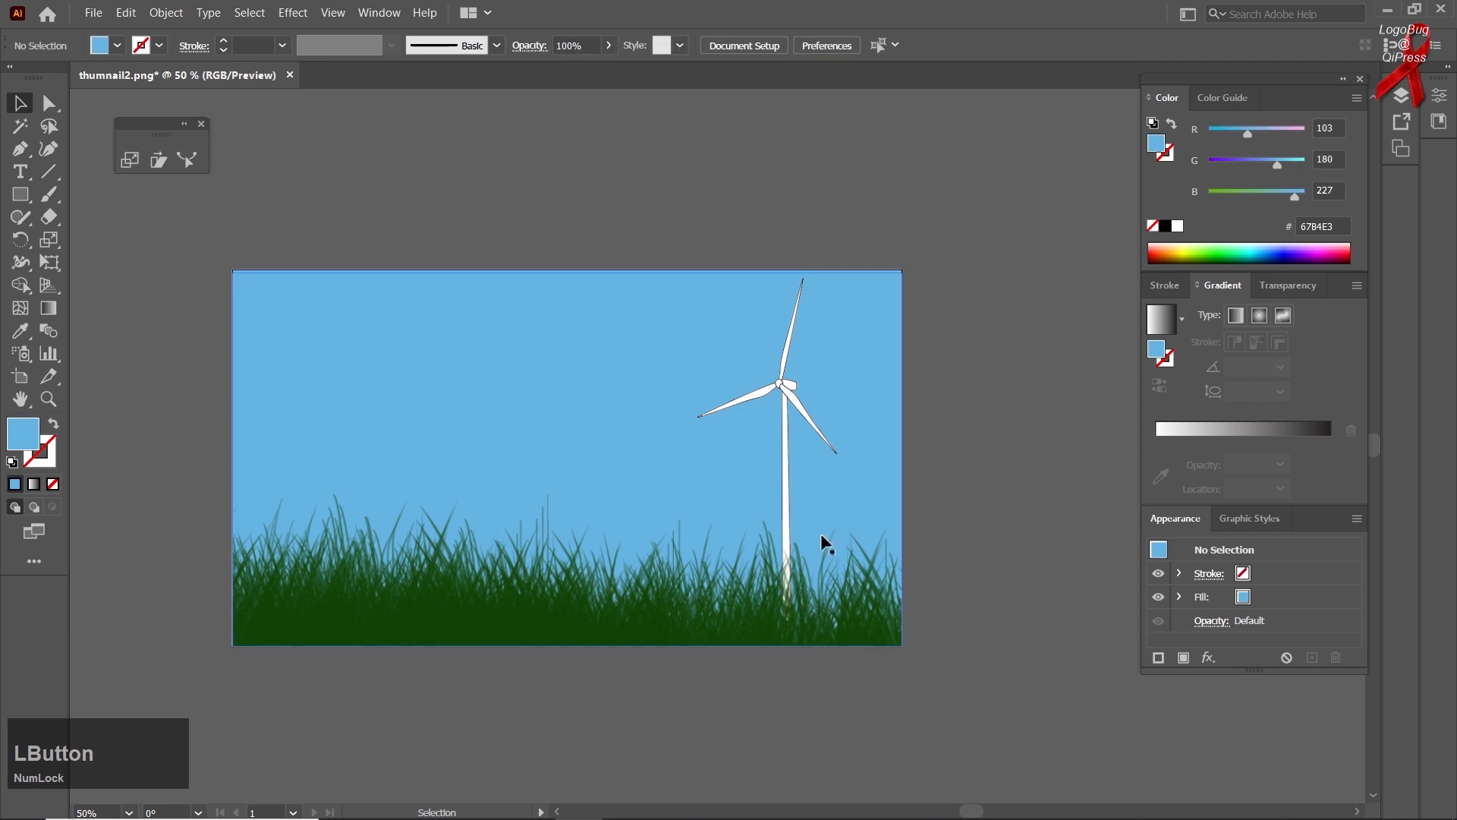
# Try to select the wind turbine behind the grass image and move it slightly to the left
pyautogui.click(784, 437)
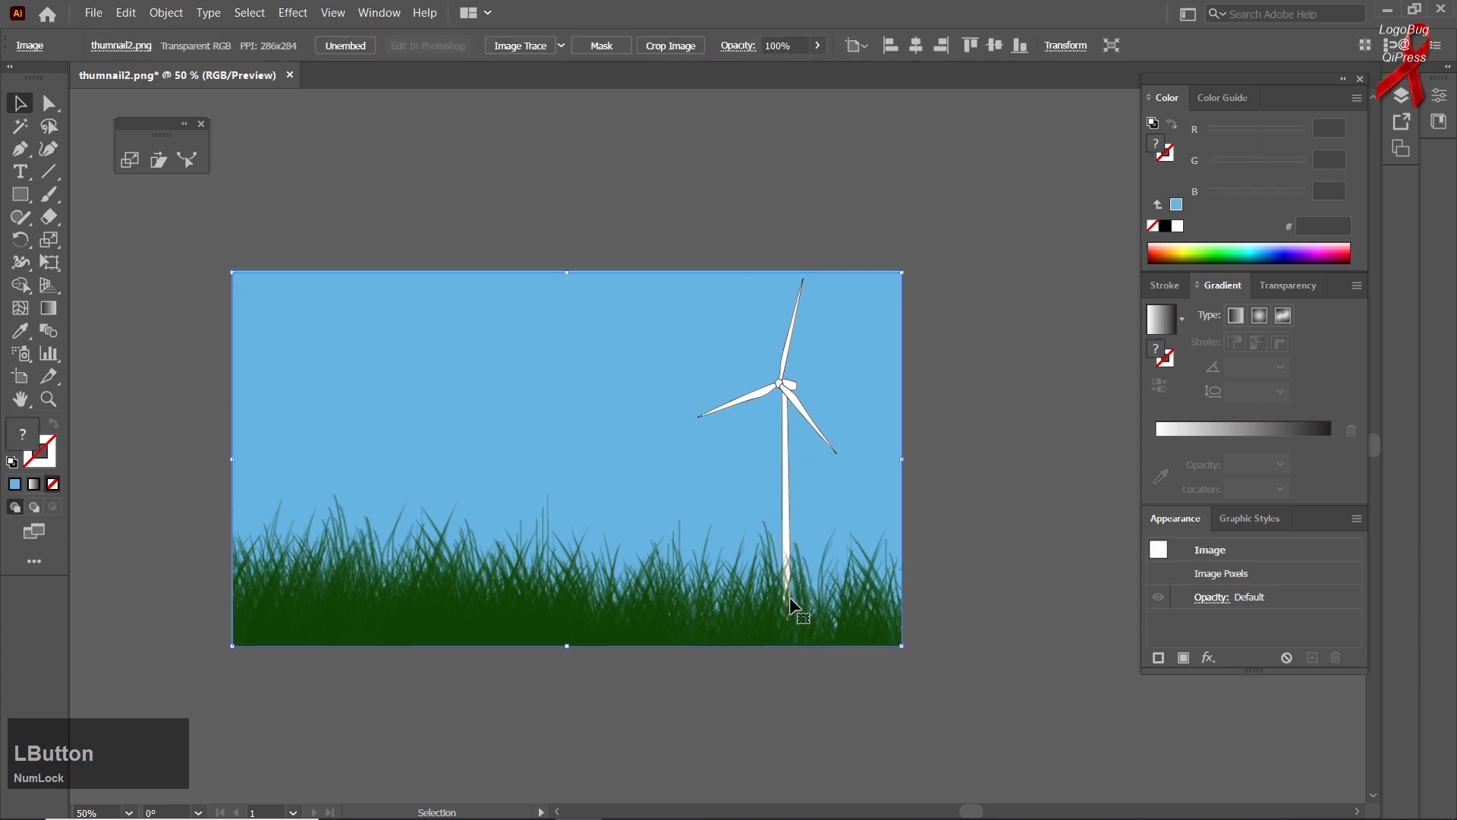
pyautogui.click(735, 721)
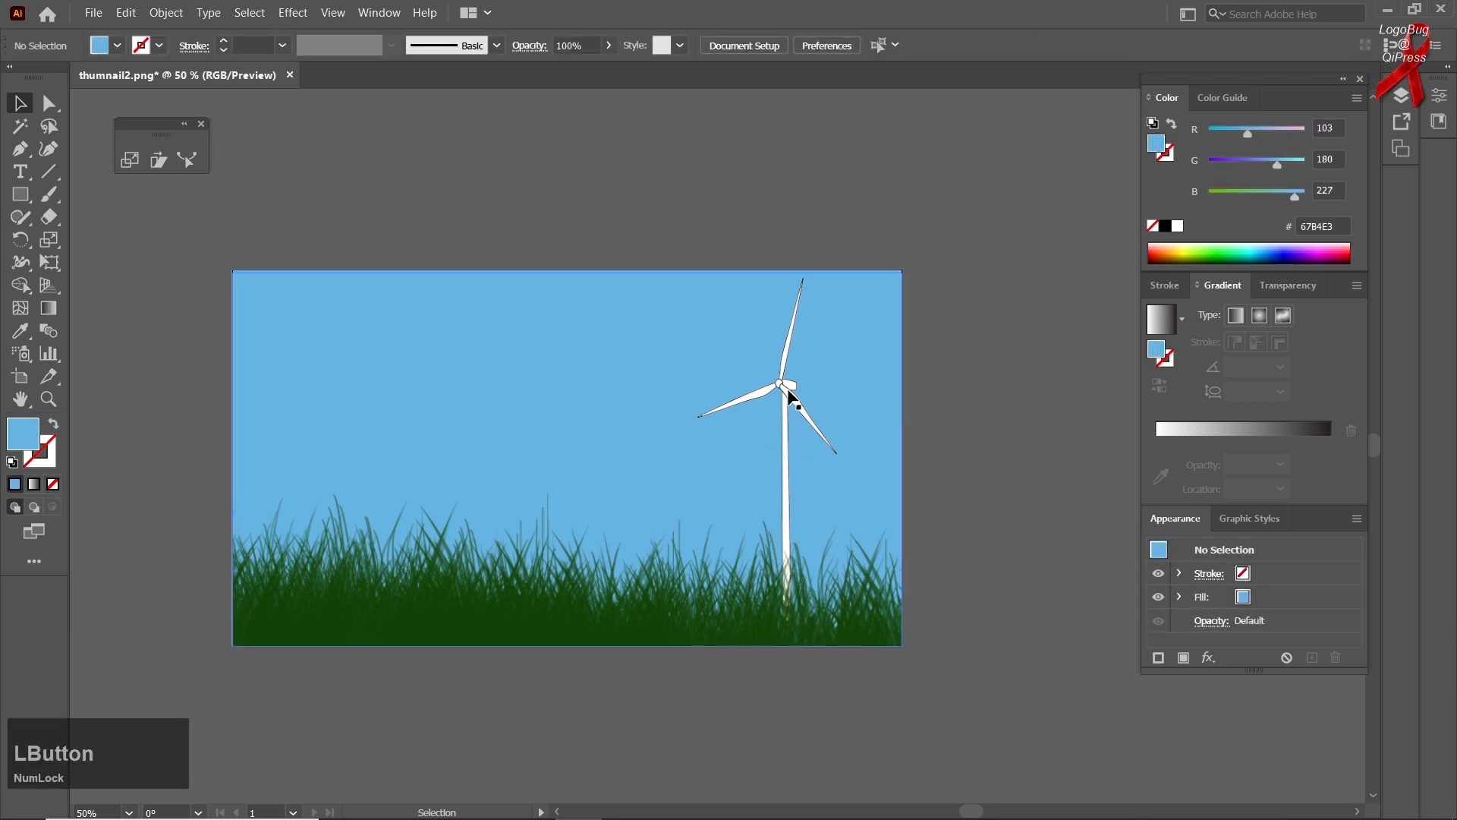
pyautogui.moveTo(787, 394); pyautogui.dragTo(751, 394)
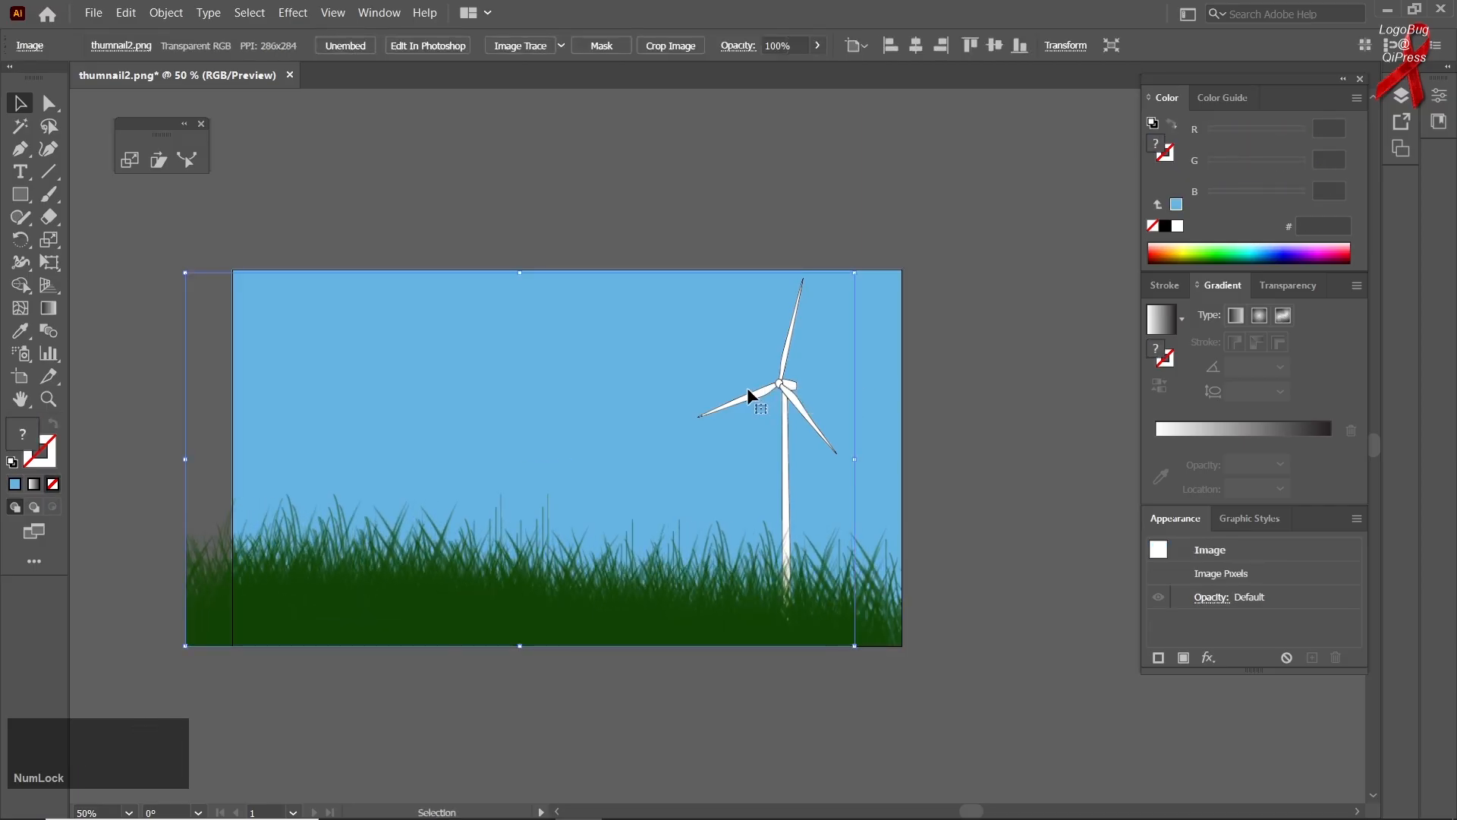
# Undo the grass image's last move and clear the selection
pyautogui.hotkey('ctrl', 'z')
pyautogui.click(938, 493)
pyautogui.click(783, 379)
pyautogui.moveTo(744, 232); pyautogui.dragTo(617, 339)
pyautogui.rightClick(617, 339)
pyautogui.click(558, 342)
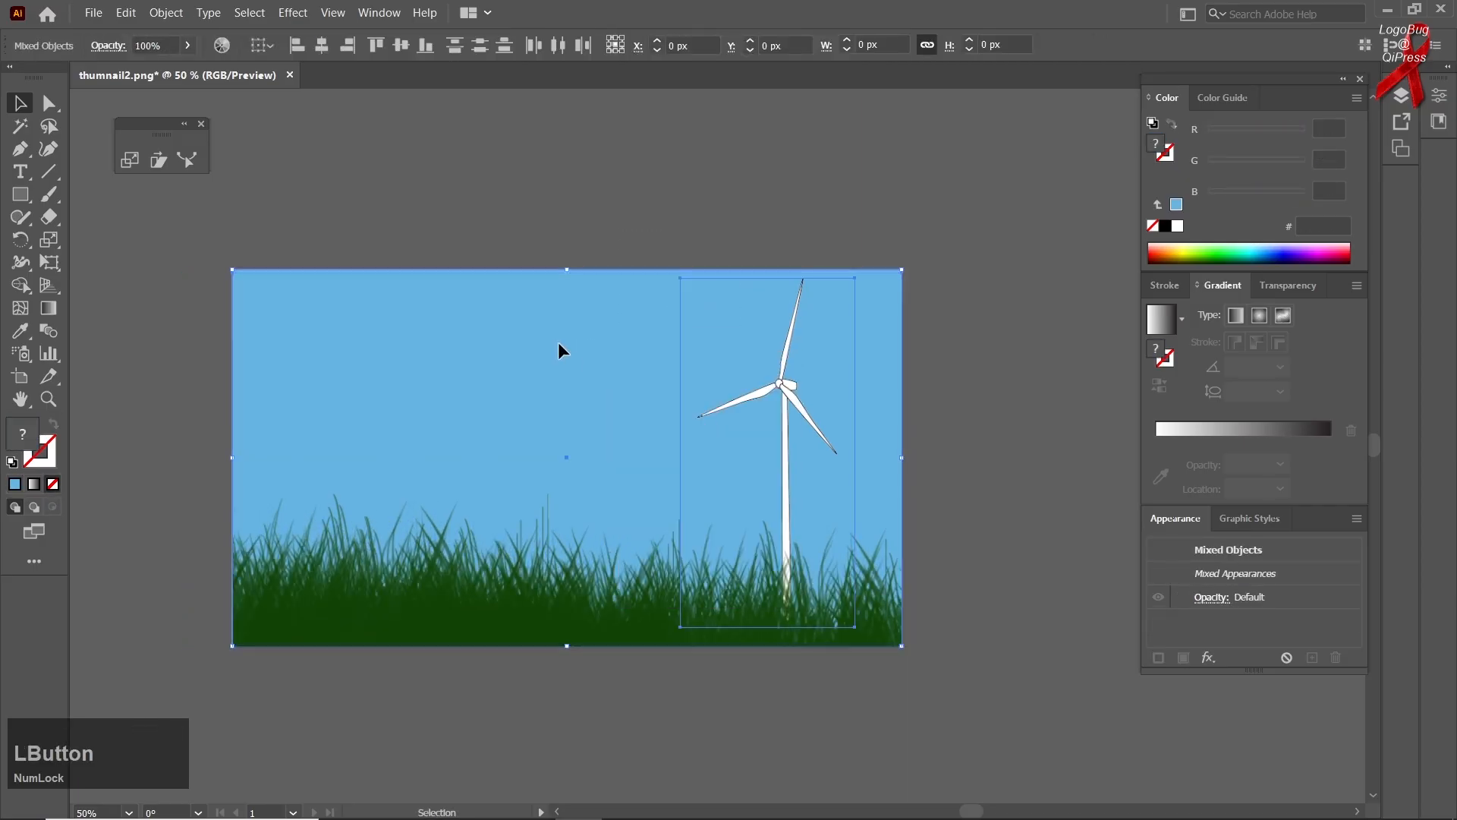
pyautogui.click(559, 197)
pyautogui.click(791, 331)
pyautogui.moveTo(565, 231); pyautogui.dragTo(510, 326)
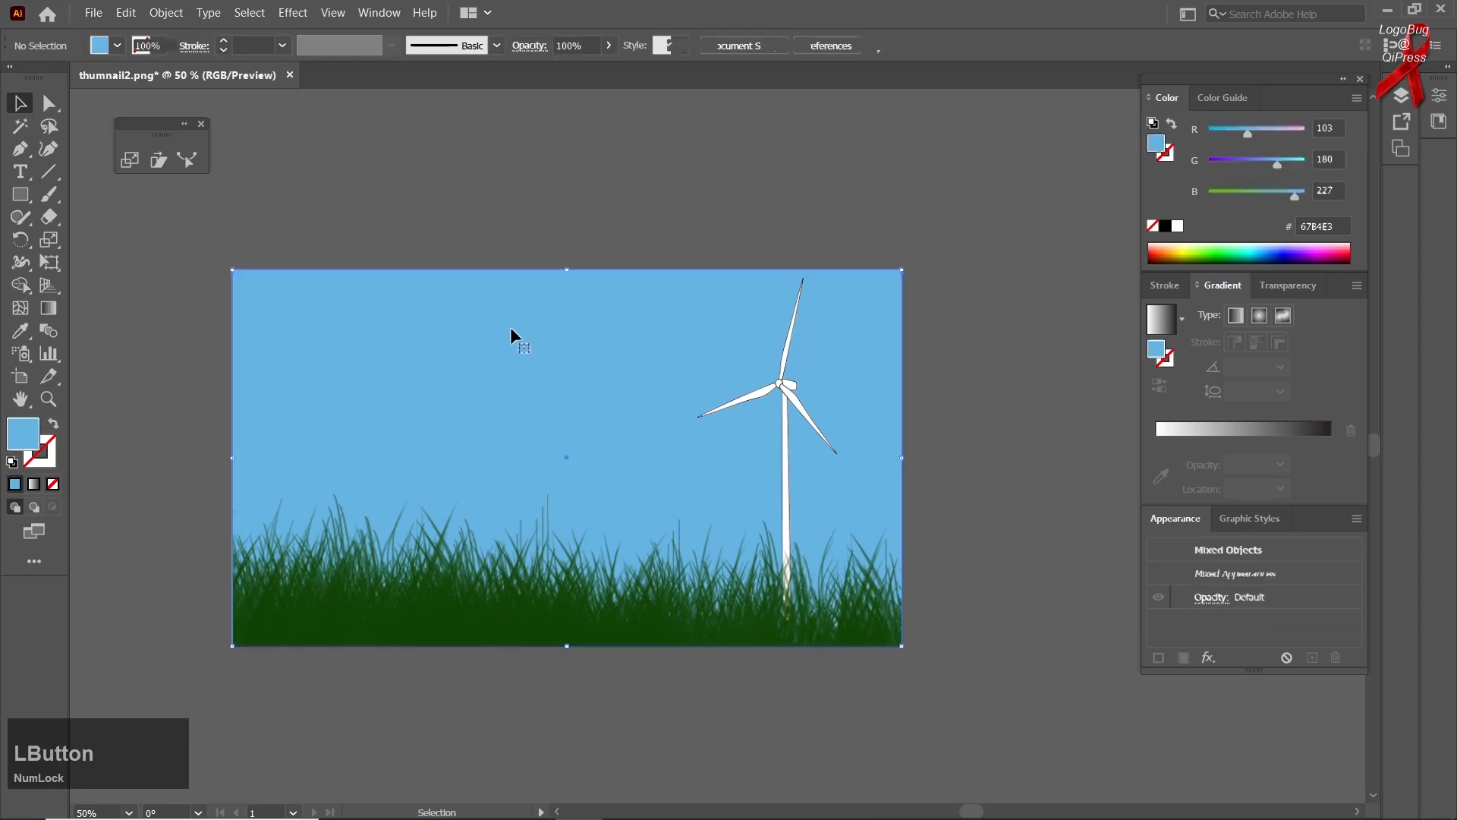
pyautogui.rightClick(510, 317)
pyautogui.click(422, 191)
pyautogui.moveTo(394, 313); pyautogui.dragTo(397, 340)
pyautogui.hotkey('ctrl', 'z')
pyautogui.click(421, 209)
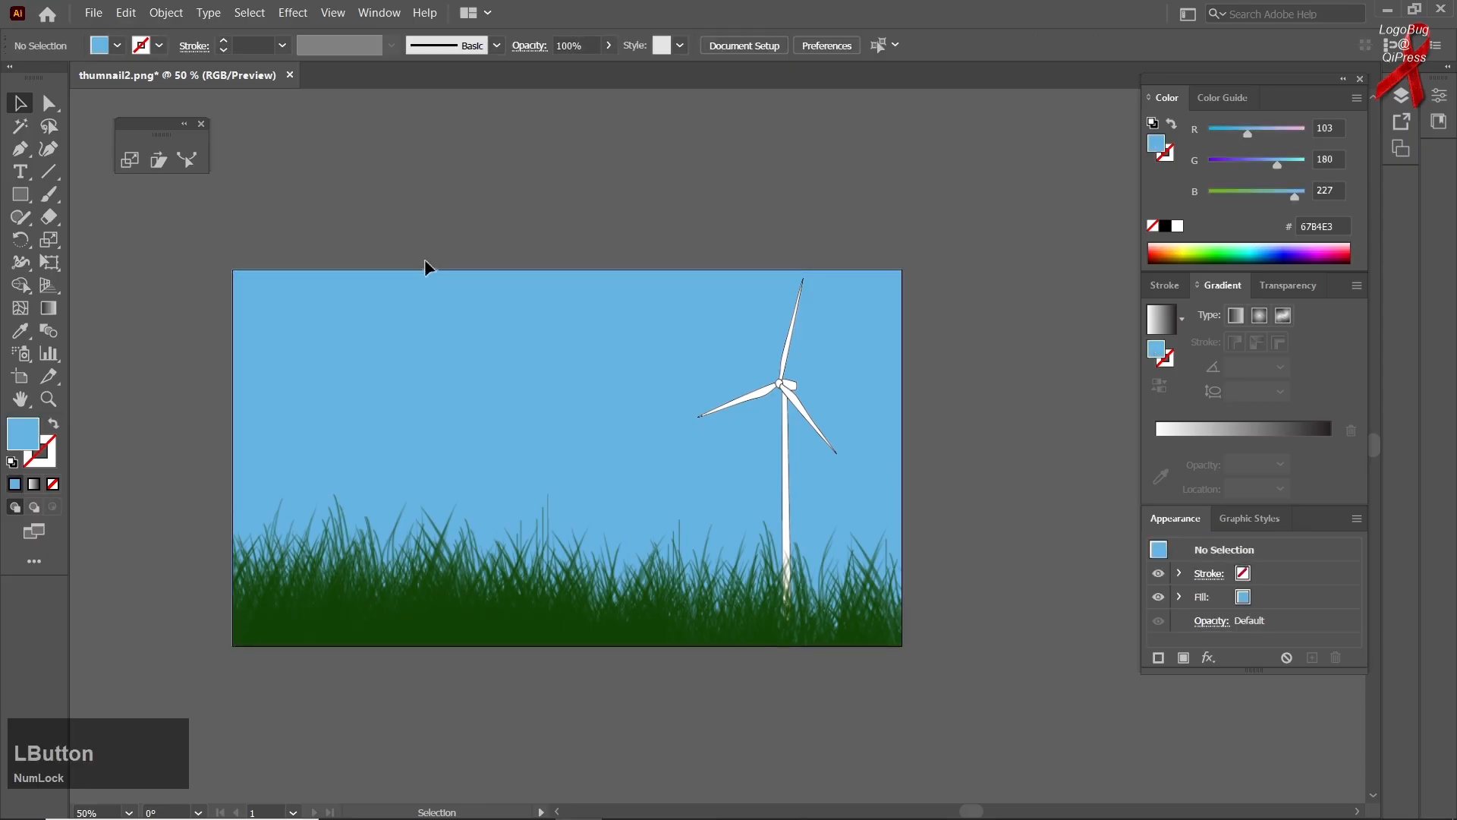
# Send the blue sky rectangle to the back of the stacking order
pyautogui.click(437, 271)
pyautogui.rightClick(437, 270)
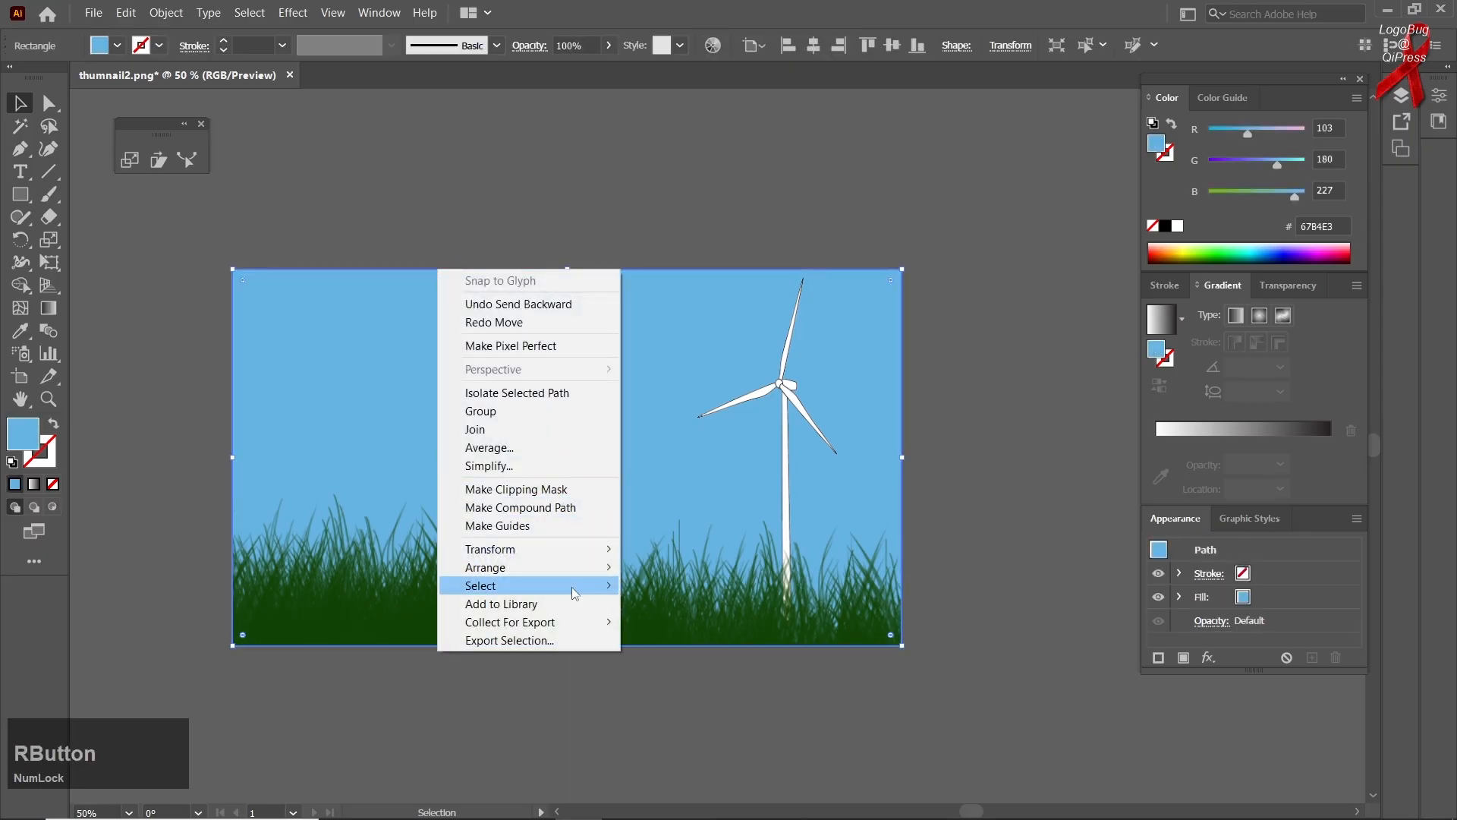
pyautogui.moveTo(575, 575)
pyautogui.click(687, 620)
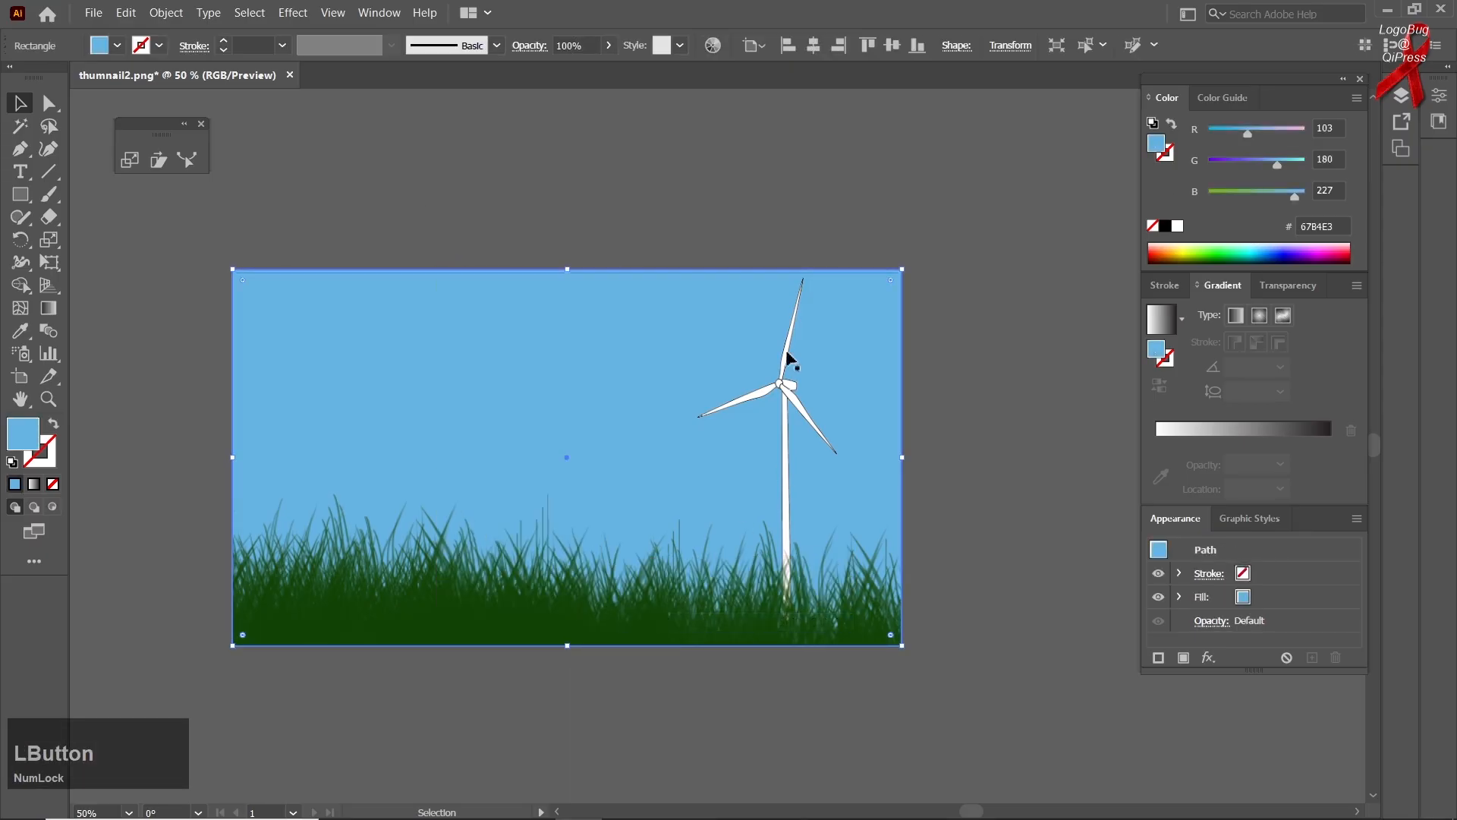
# Shorten the grass image from its upper edge so that the blade tips of the wind turbine lie outside its frame
pyautogui.click(784, 360)
pyautogui.click(778, 370)
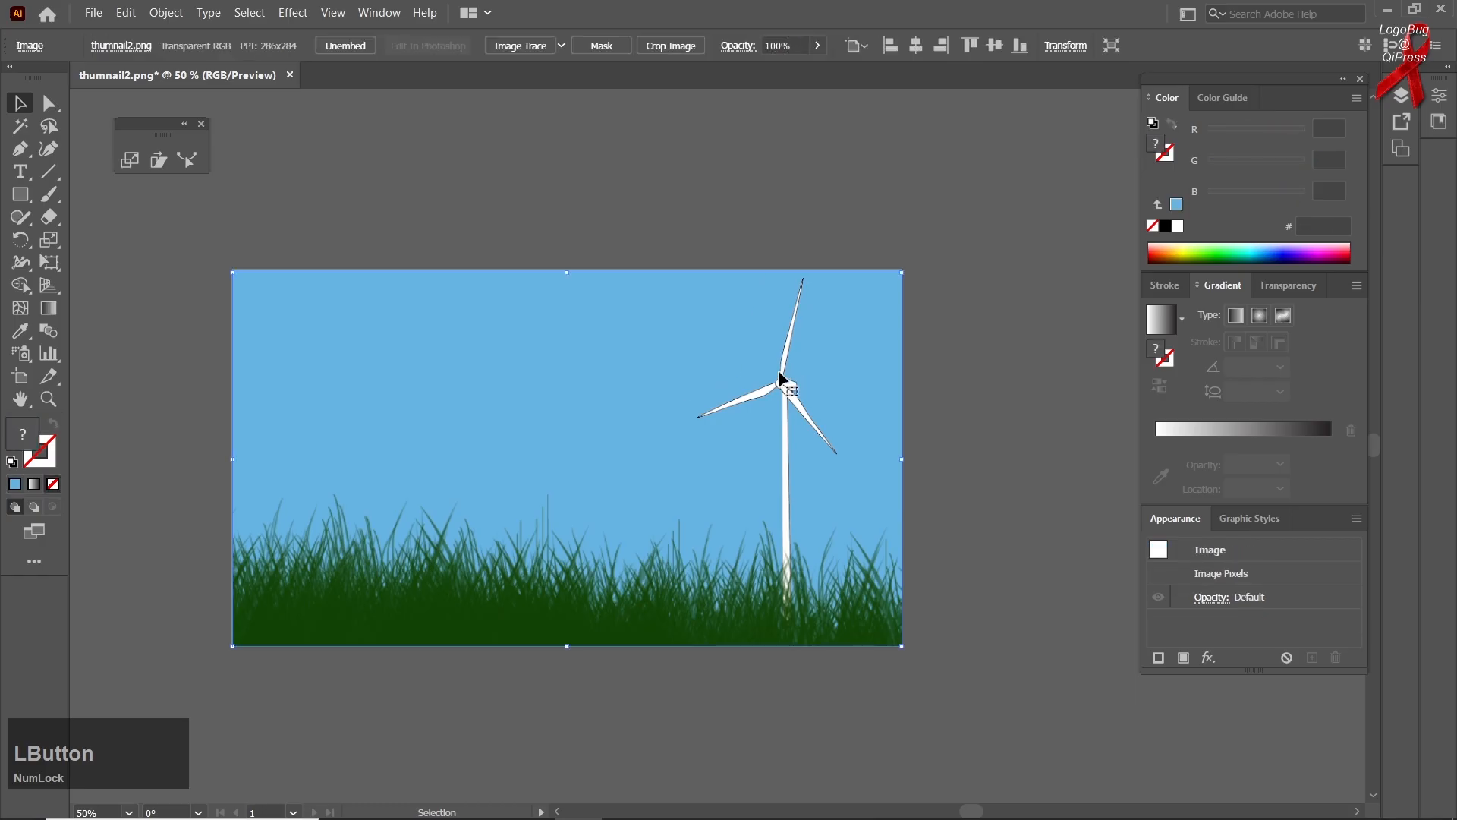
pyautogui.click(1016, 394)
pyautogui.click(672, 404)
pyautogui.moveTo(567, 272); pyautogui.dragTo(590, 292)
# Create a mirrored copy of the wind turbine by reflecting it across the vertical axis
pyautogui.click(799, 283)
pyautogui.rightClick(799, 287)
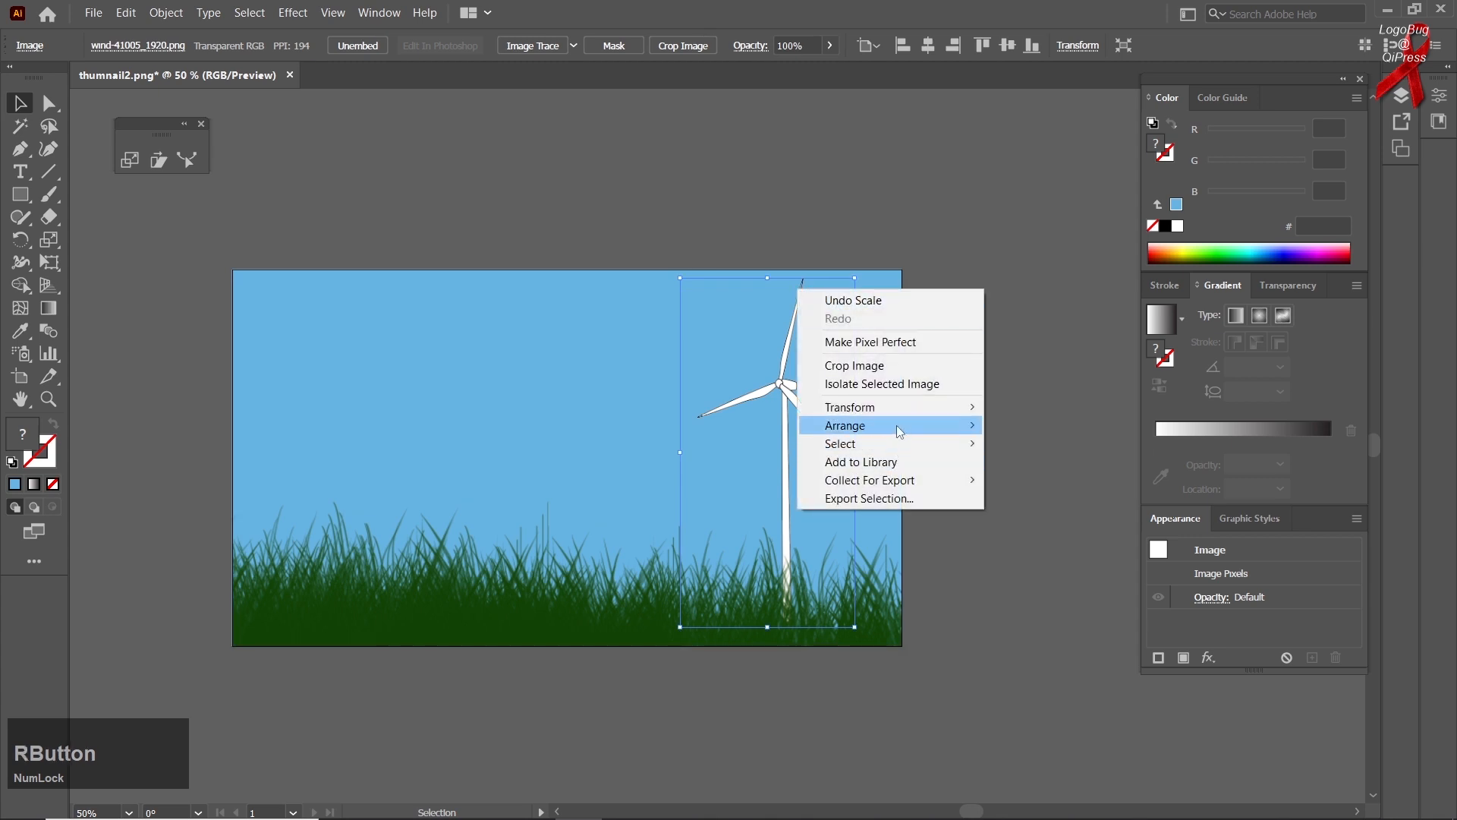
pyautogui.moveTo(949, 408)
pyautogui.click(1027, 467)
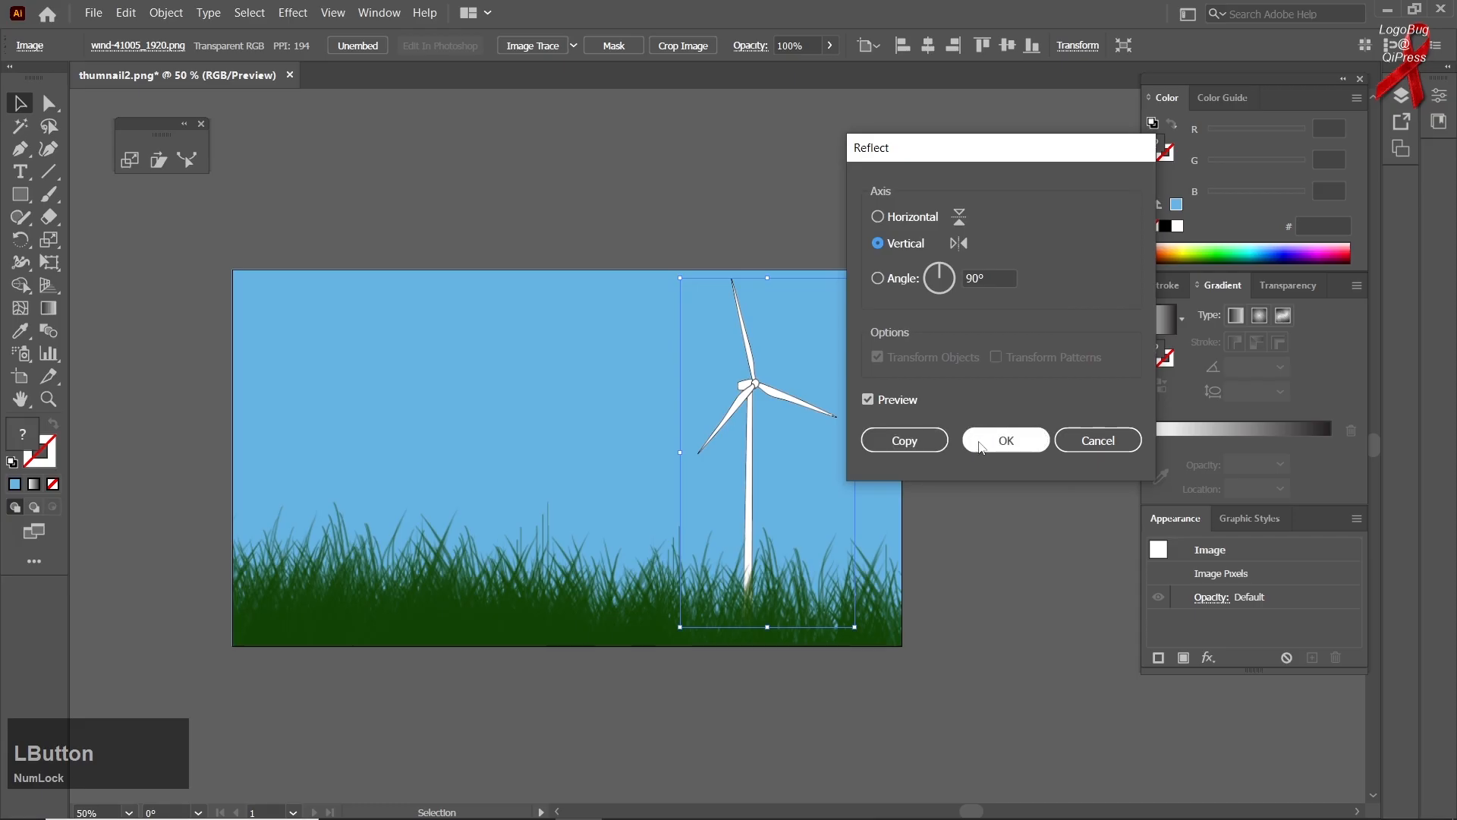
pyautogui.click(927, 443)
# Move the mirrored turbine copy horizontally to the artboard's left side, level with the original
pyautogui.moveTo(749, 398); pyautogui.dragTo(521, 402)
pyautogui.hotkey('ctrl', 'z')
pyautogui.click(734, 281)
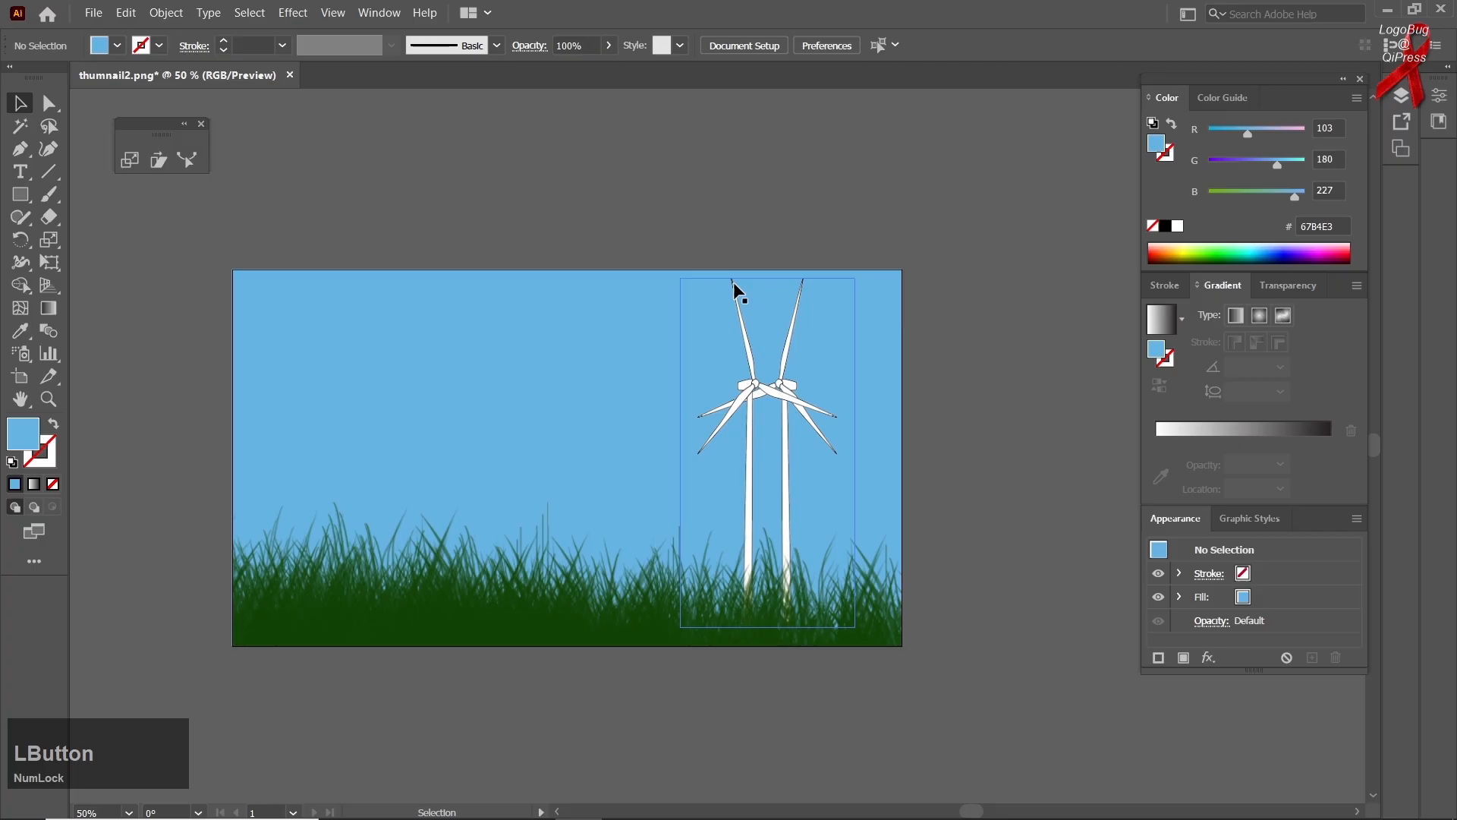
pyautogui.moveTo(733, 281); pyautogui.dragTo(305, 281)
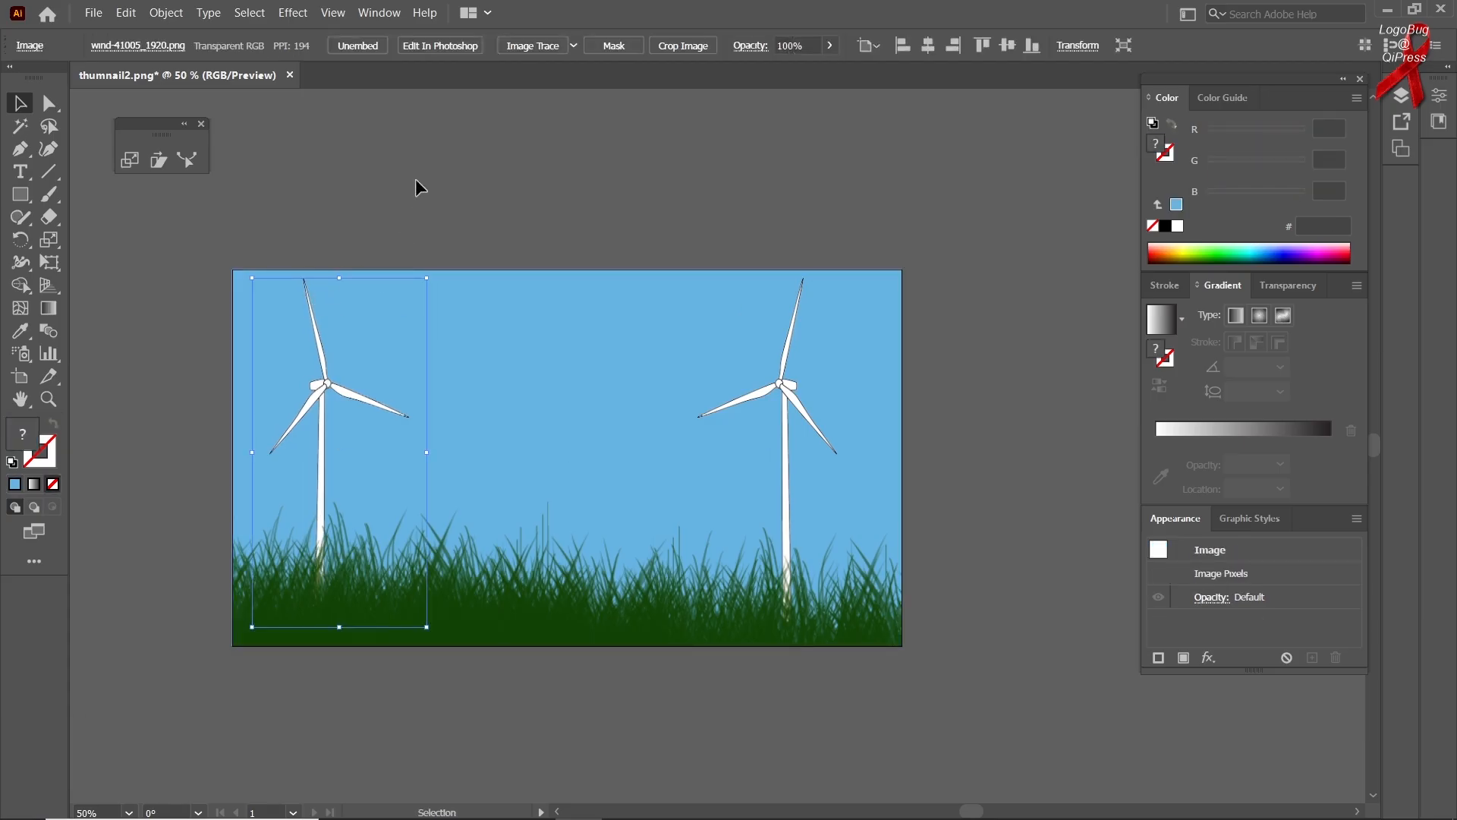
# Group the two wind turbines, test-move them together and undo the test moves
pyautogui.click(351, 271)
pyautogui.click(305, 285)
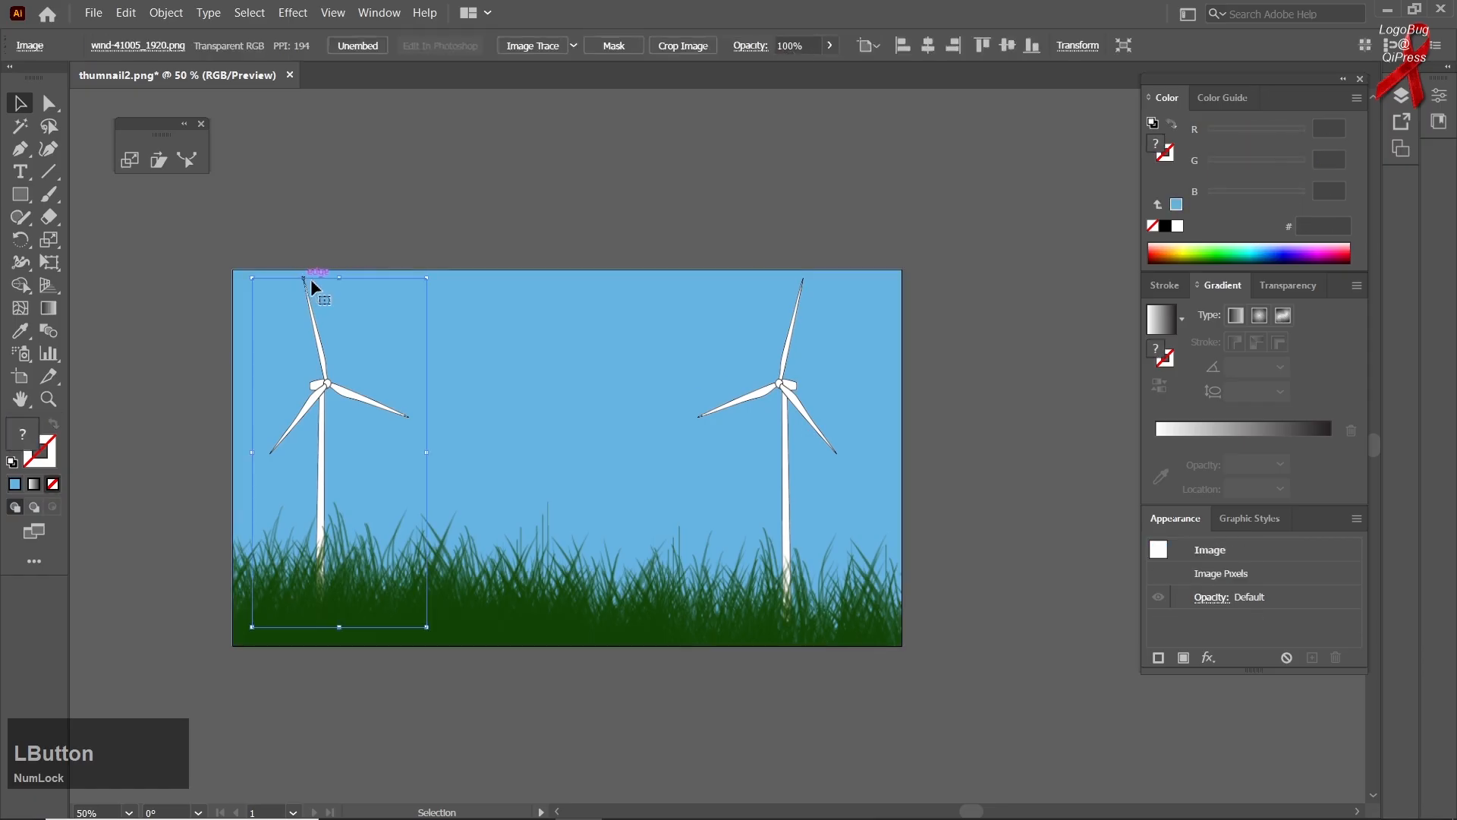
pyautogui.keyDown('shift'); pyautogui.click(803, 285); pyautogui.keyUp('shift')
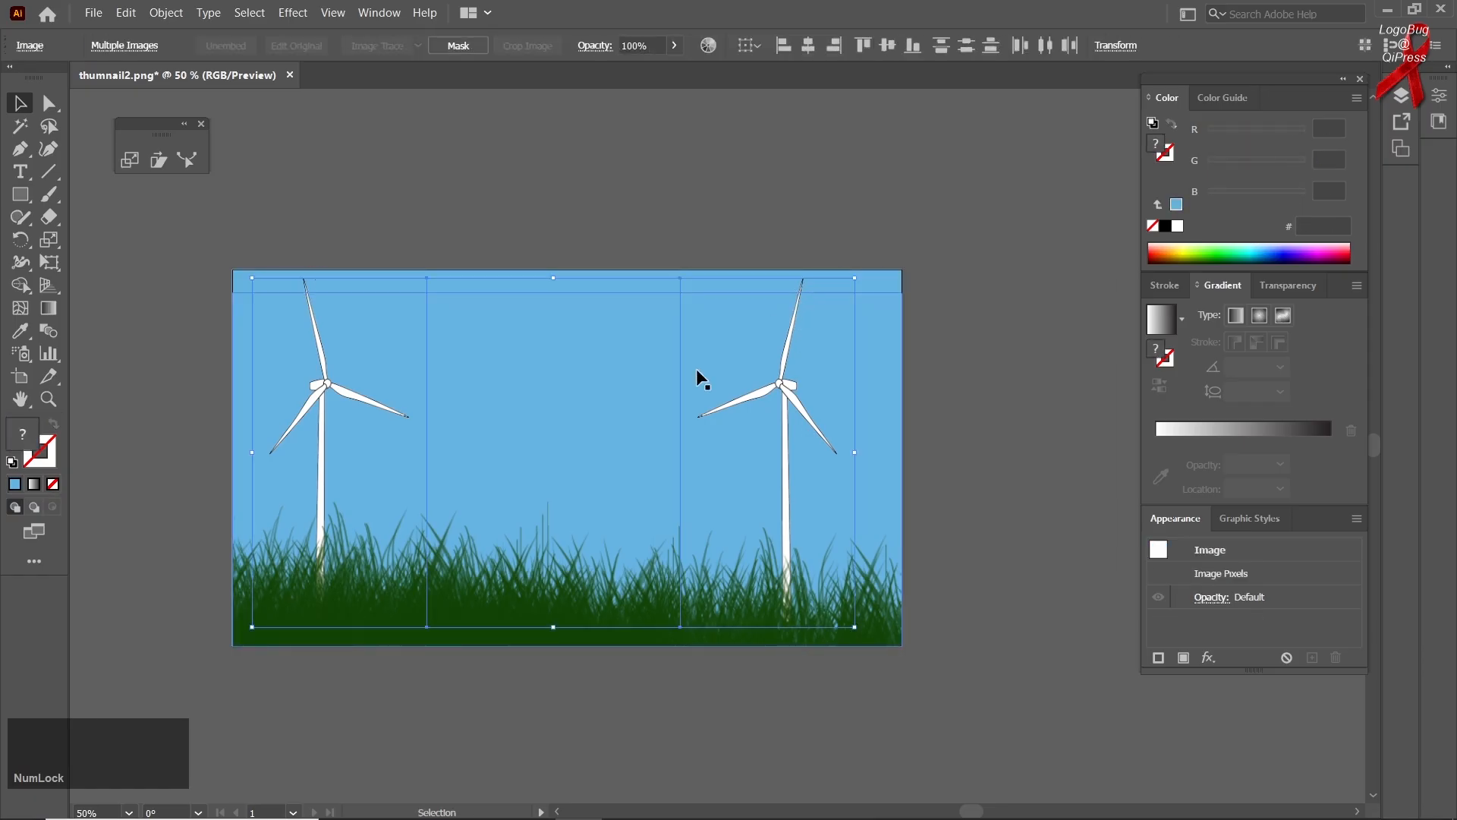
pyautogui.hotkey('ctrl', 'g')
pyautogui.moveTo(754, 408); pyautogui.dragTo(736, 326)
pyautogui.hotkey('ctrl', 'z')
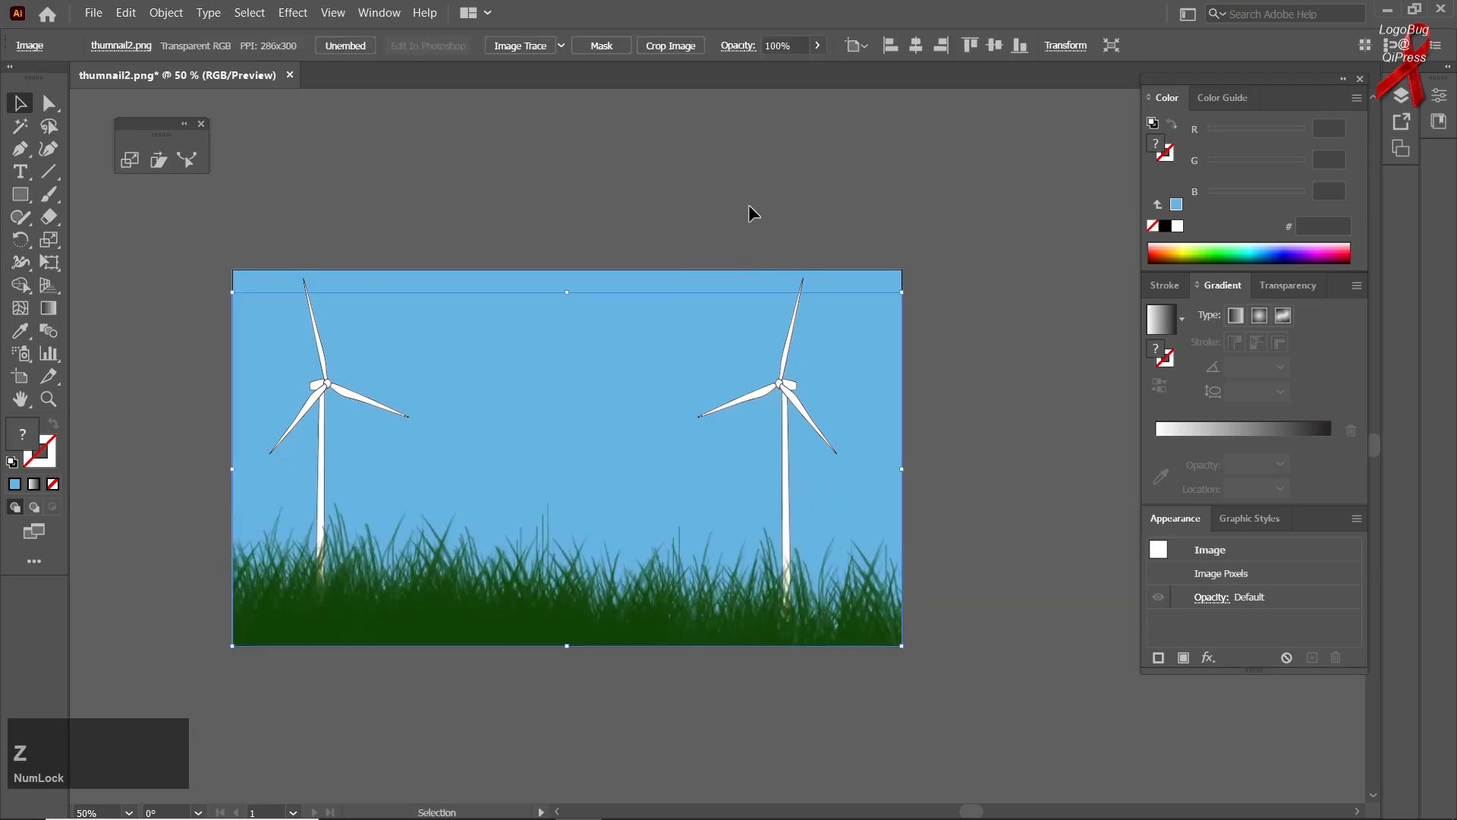
pyautogui.moveTo(799, 283); pyautogui.dragTo(782, 213)
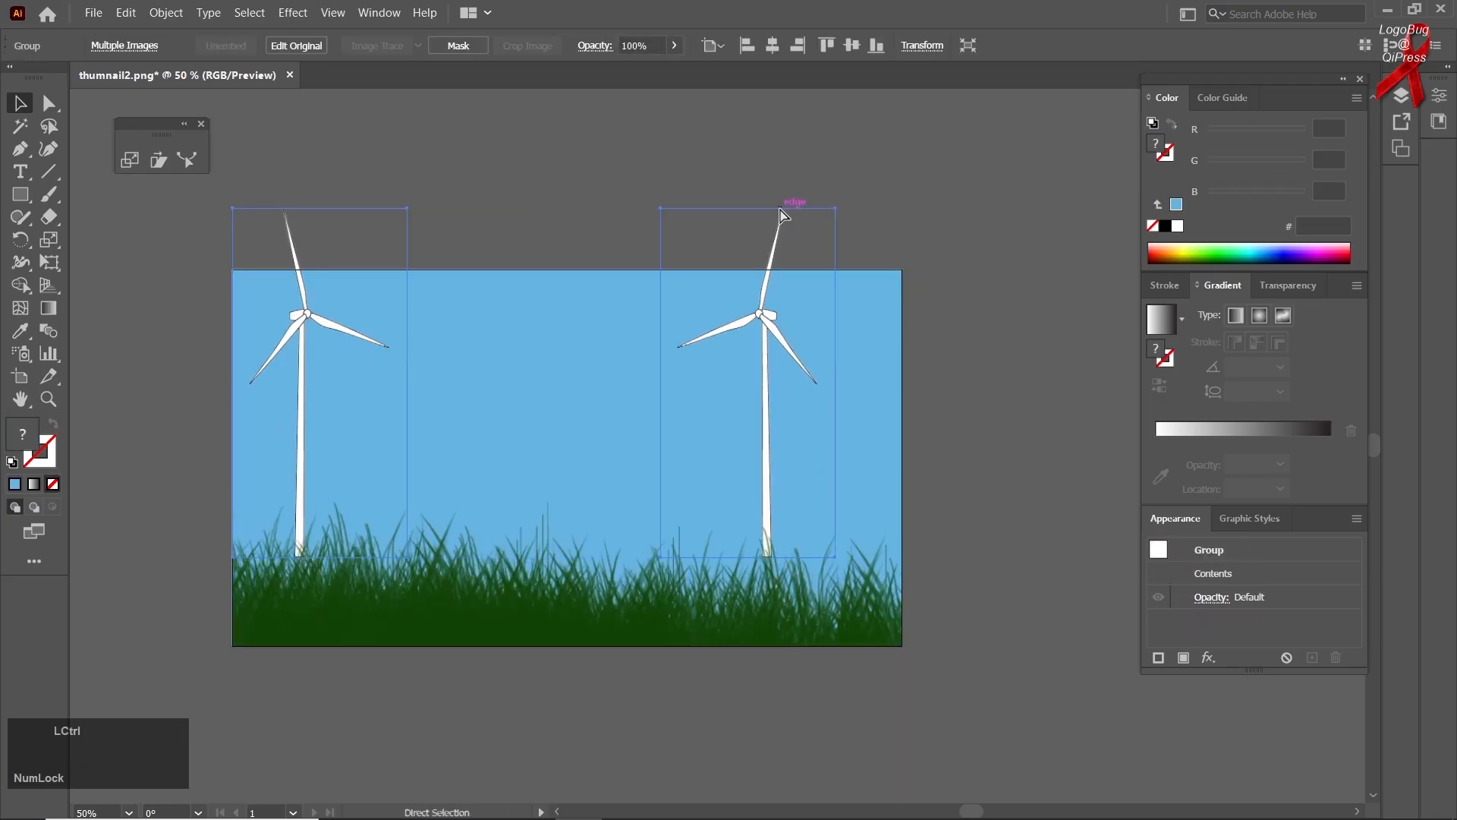
pyautogui.hotkey('ctrl', 'z')
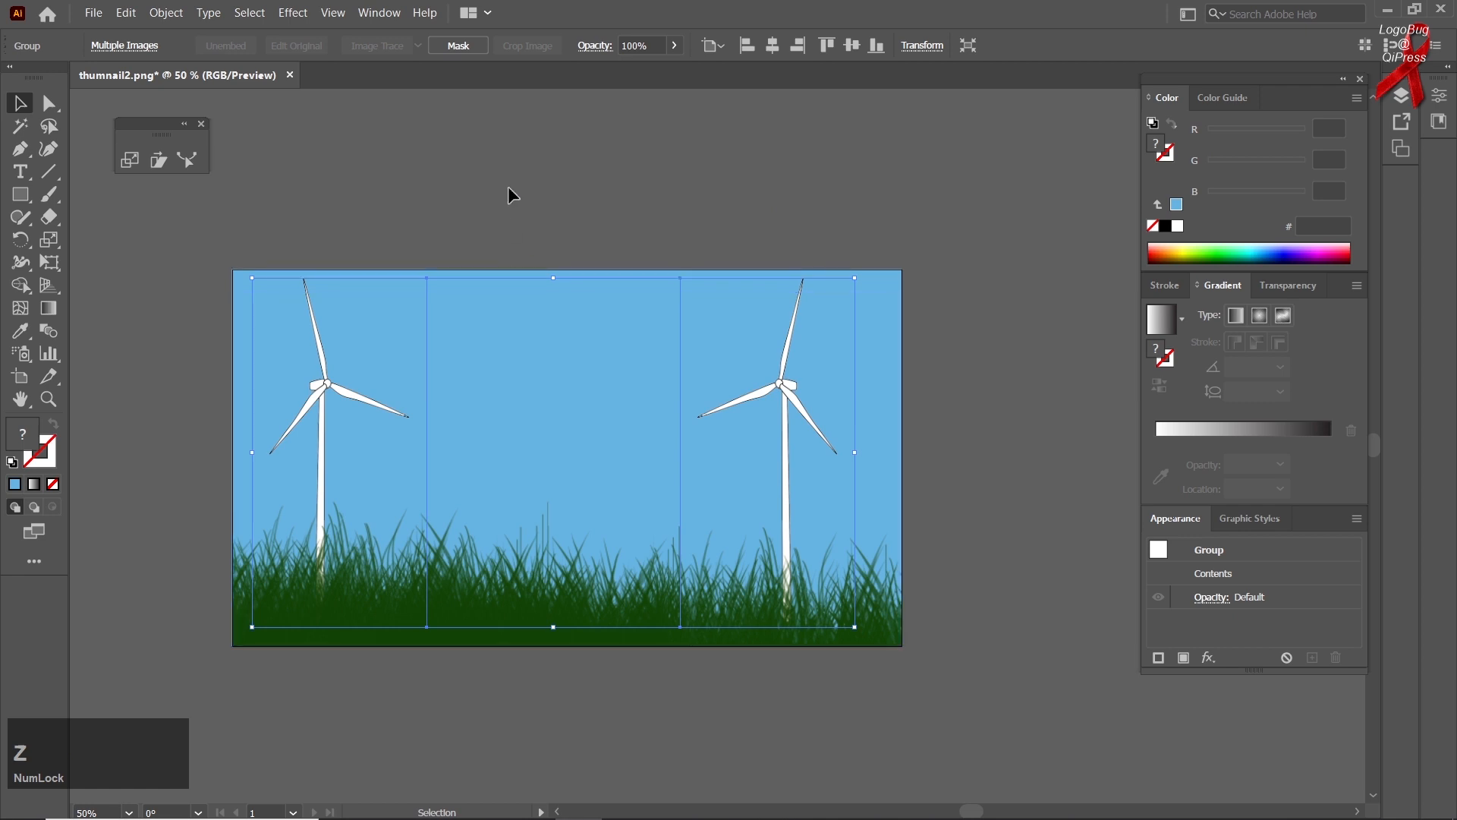
# Try scaling the turbine group down toward a reference point in the grass midway between the turbines, and undo it
pyautogui.click(507, 185)
pyautogui.click(307, 291)
pyautogui.click(131, 160)
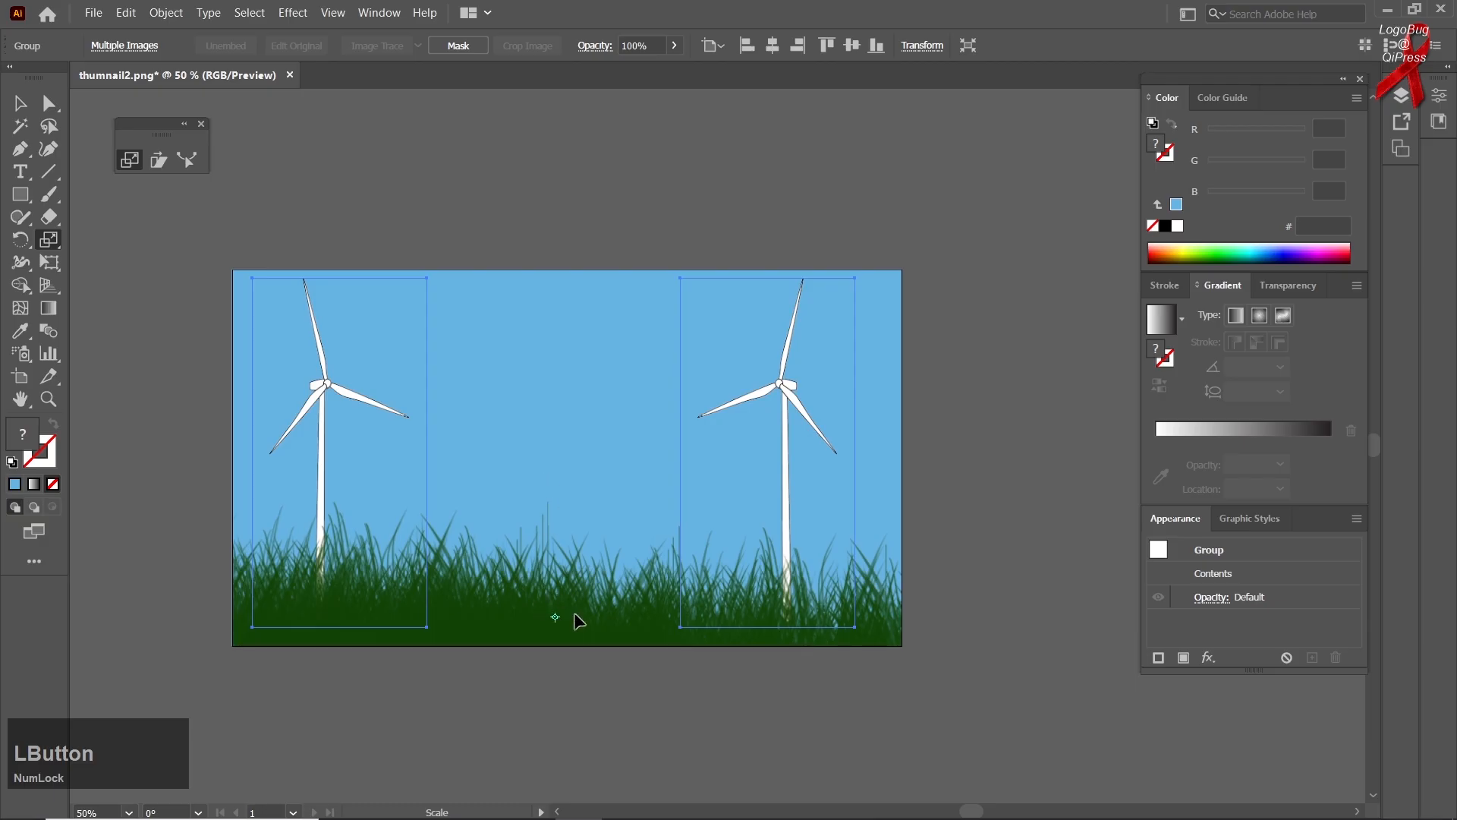
pyautogui.press('alt')
pyautogui.moveTo(313, 408); pyautogui.dragTo(358, 455)
pyautogui.hotkey('ctrl', 'z')
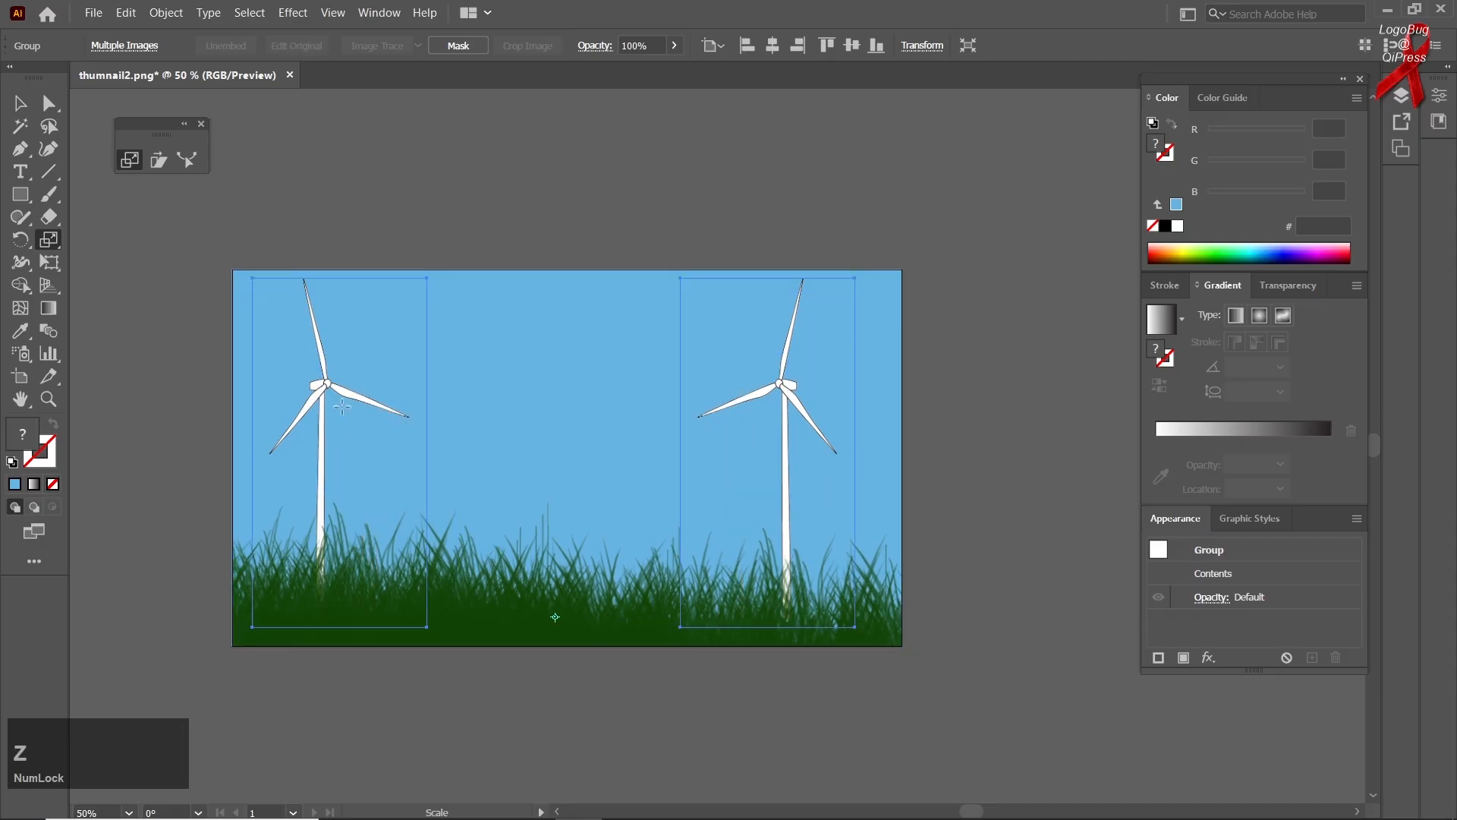
# Scale a smaller copy of the turbine group toward a point in the grass midway between them, repeat the transformation four times and deselect
pyautogui.press('v')
pyautogui.click(137, 278)
pyautogui.click(303, 288)
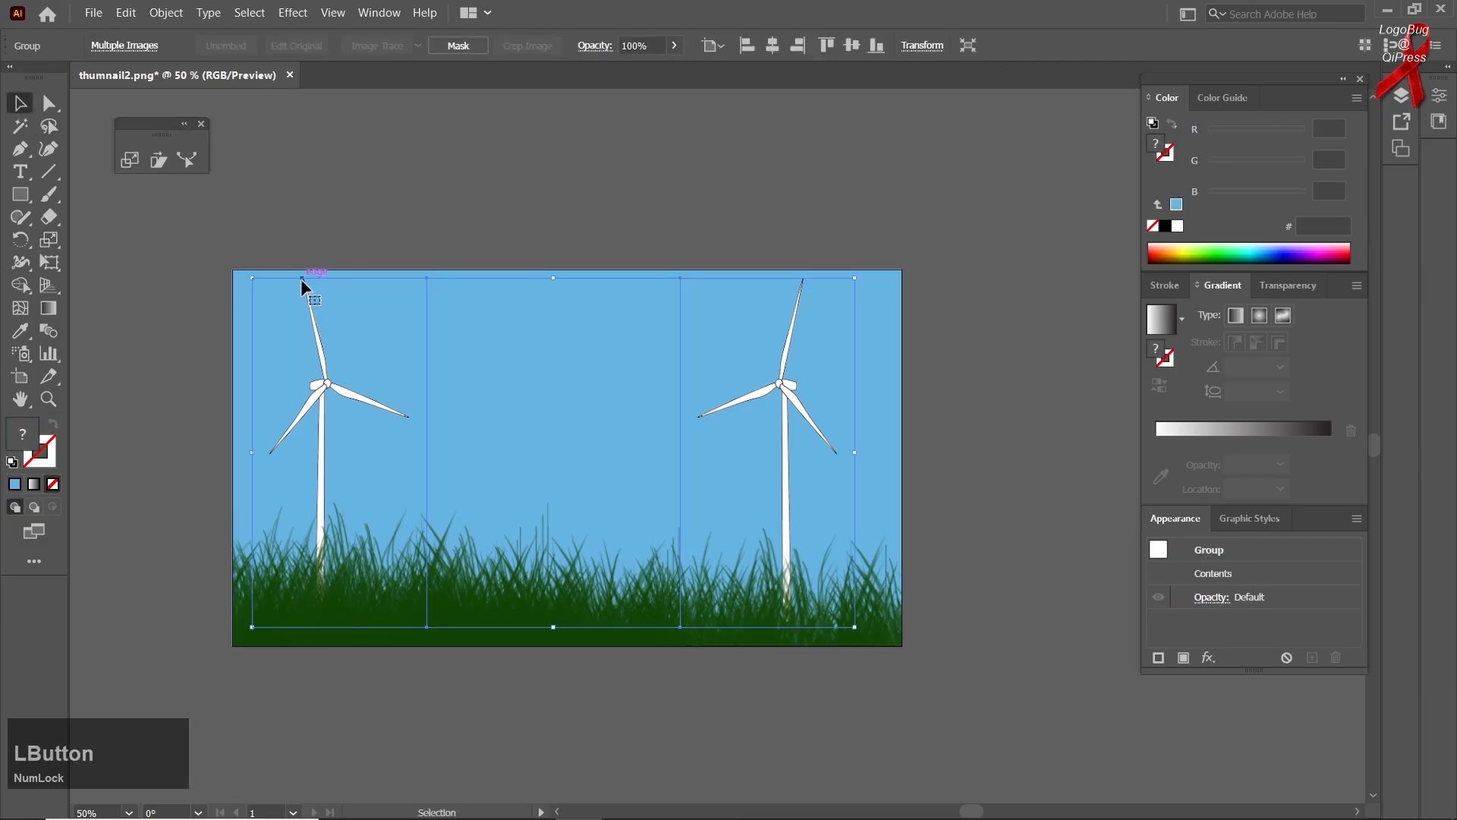
pyautogui.click(124, 162)
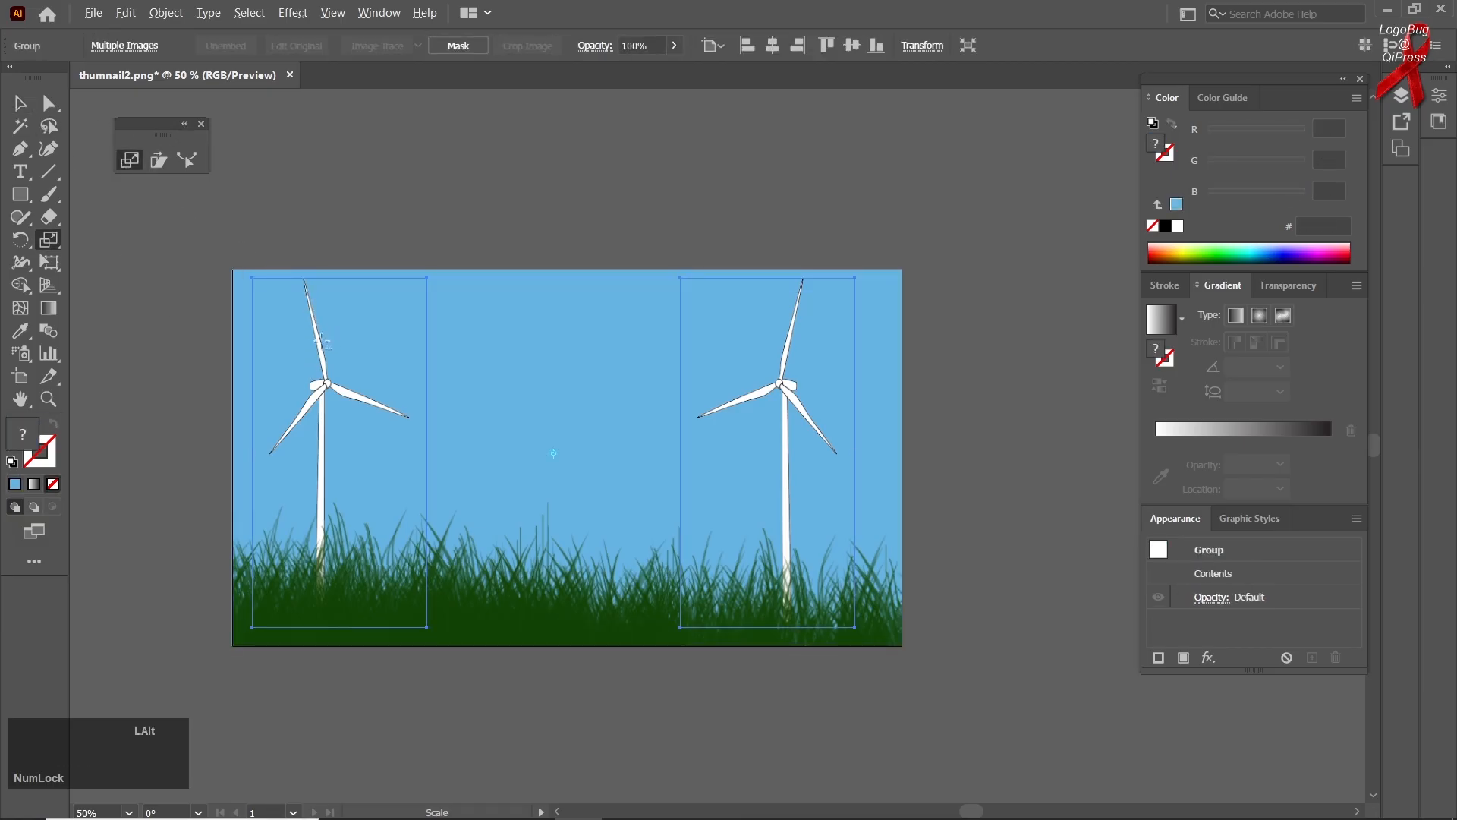
pyautogui.click(558, 613)
pyautogui.moveTo(317, 315); pyautogui.dragTo(366, 381)
pyautogui.press('ctrl')
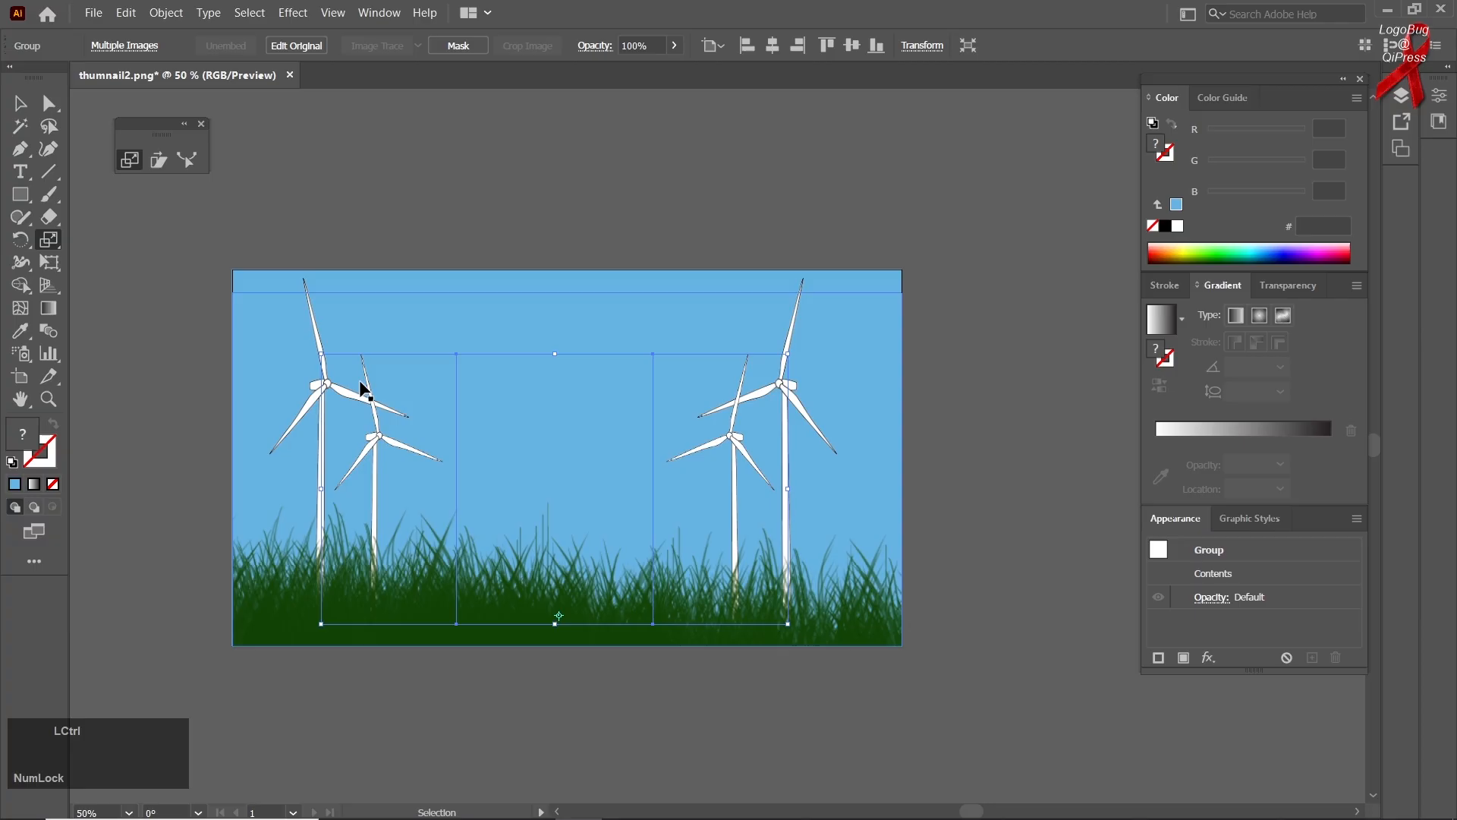
pyautogui.hotkey('ctrl', 'd')
pyautogui.hotkey('ctrl', 'd')
pyautogui.hotkey('ctrl', 'd')
pyautogui.hotkey('ctrl', 'd')
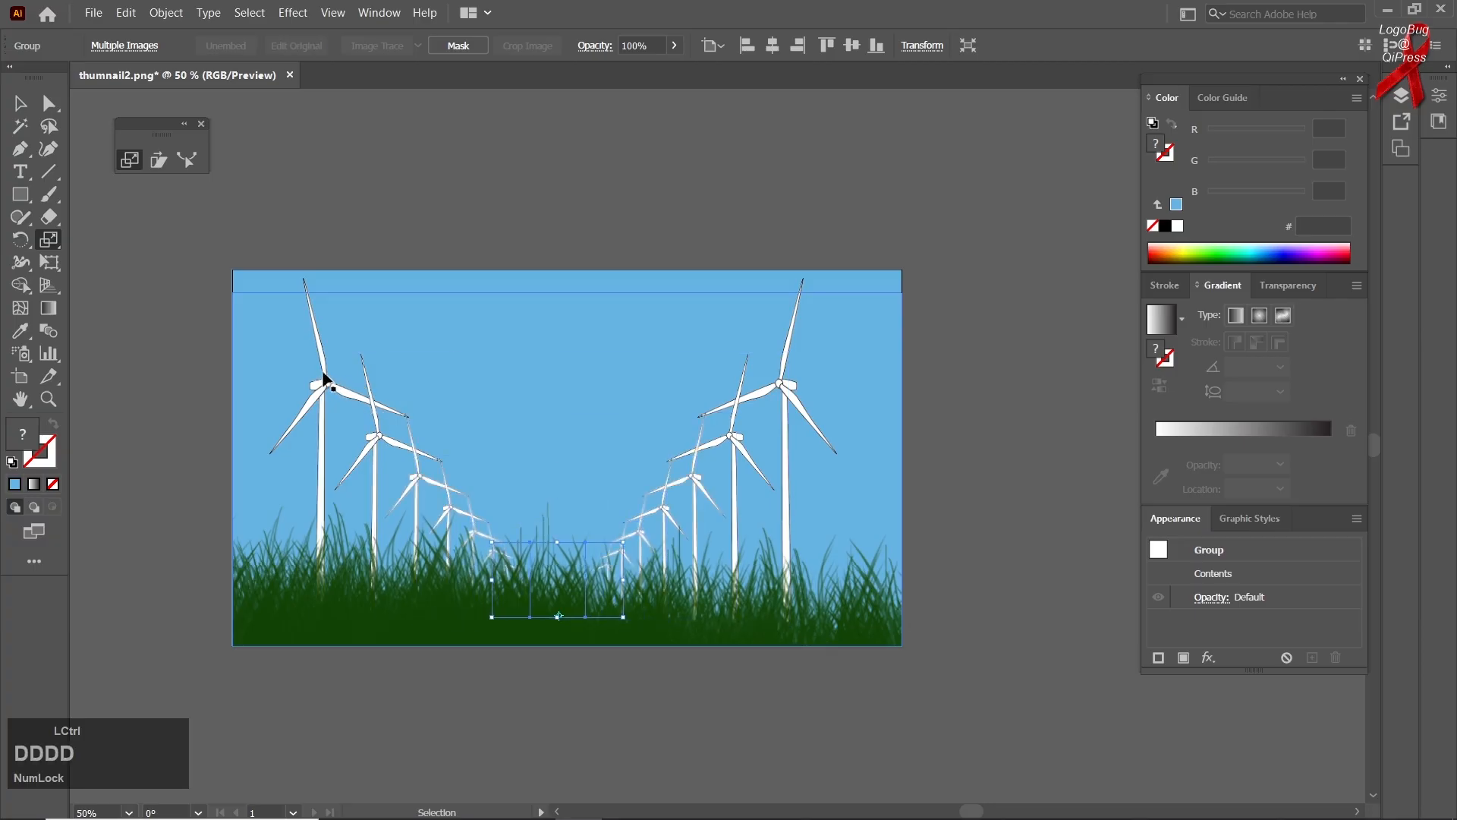
pyautogui.click(19, 103)
pyautogui.click(117, 238)
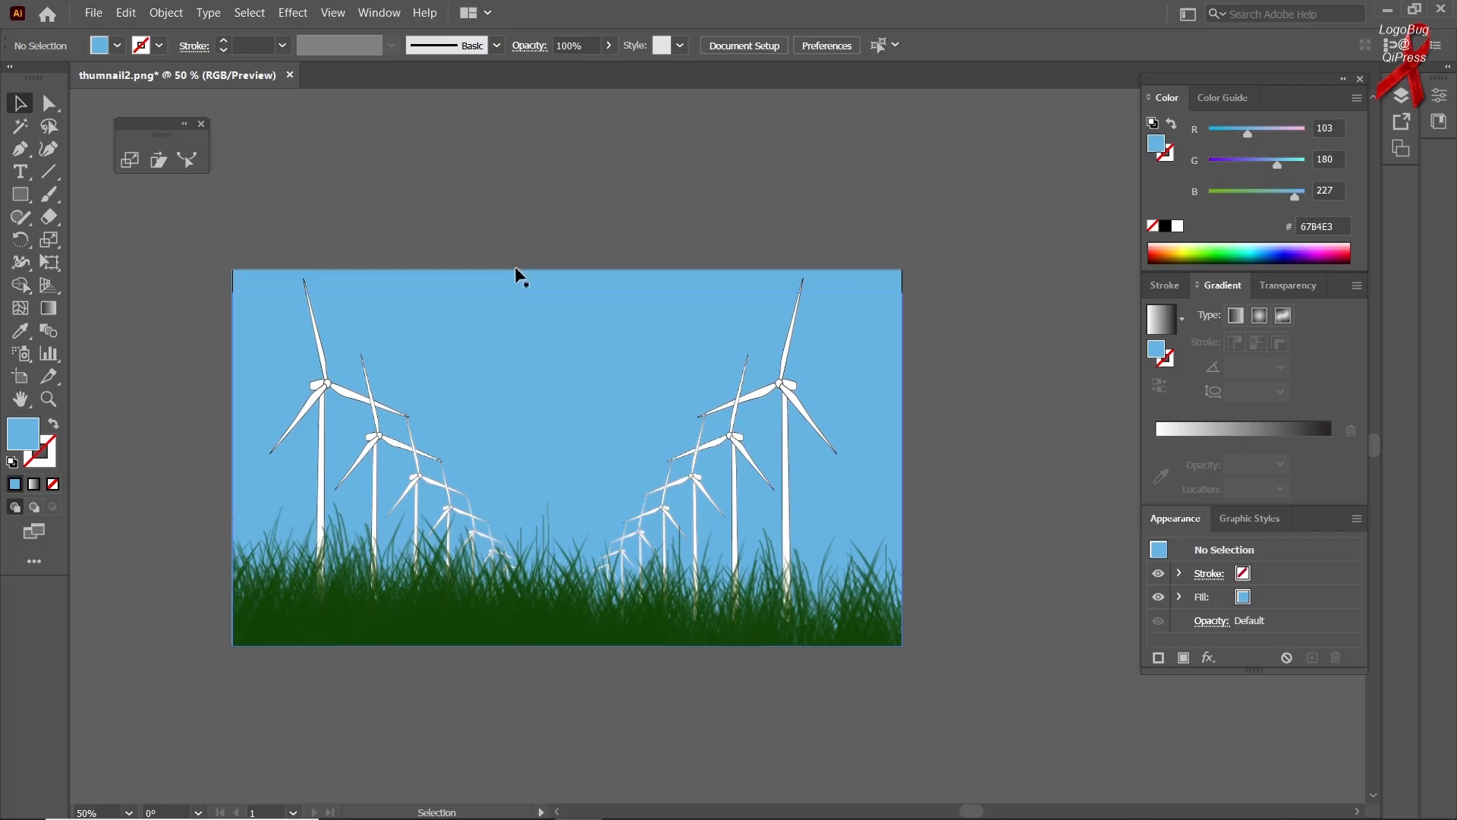
pyautogui.click(526, 176)
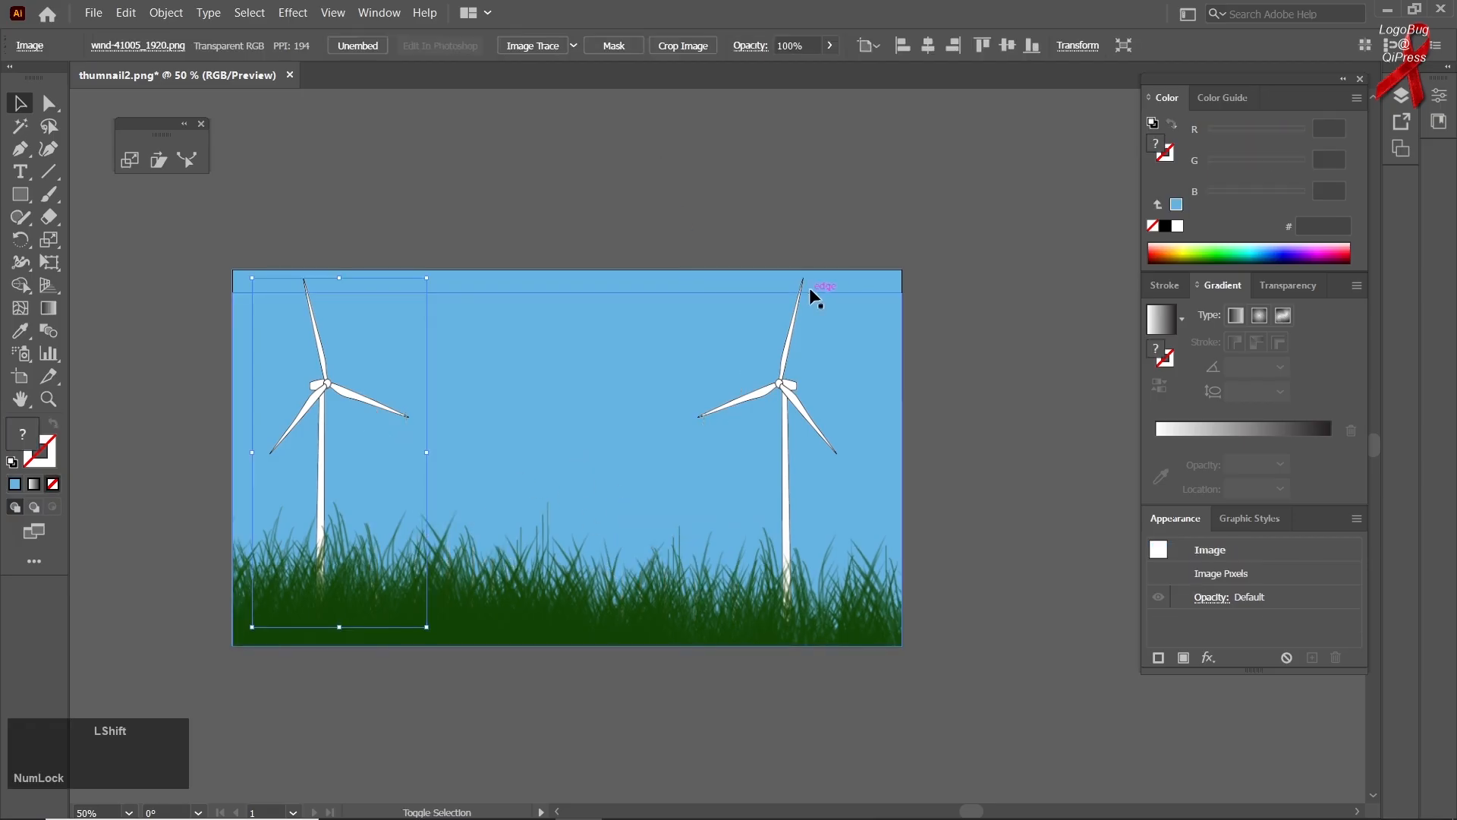
# Group the two turbines and make a copy scaled to about three-quarters toward a point in the grass midway between them
pyautogui.keyDown('shift'); pyautogui.click(804, 281); pyautogui.keyUp('shift')
pyautogui.hotkey('ctrl', 'g')
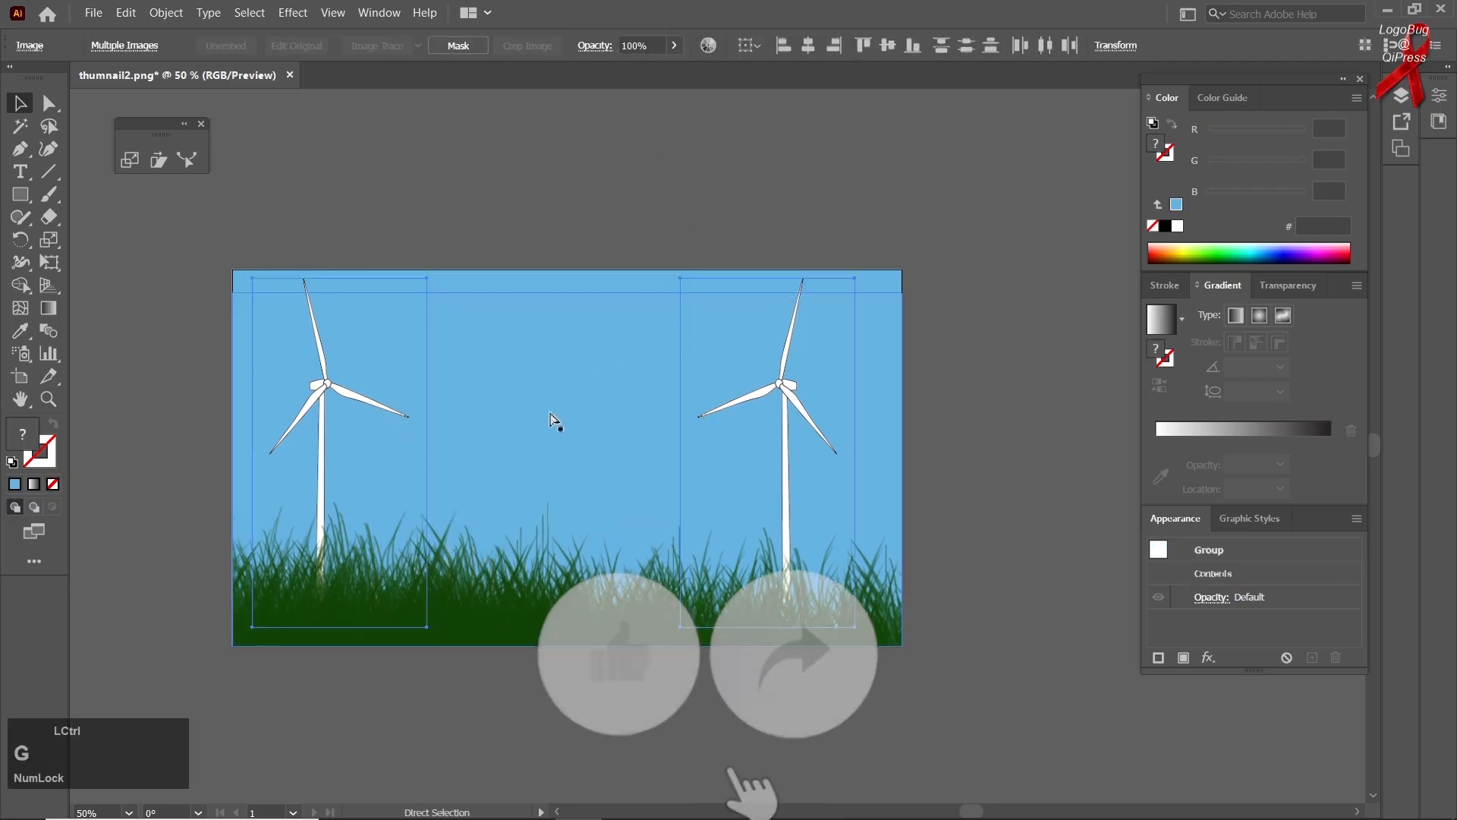
pyautogui.click(139, 161)
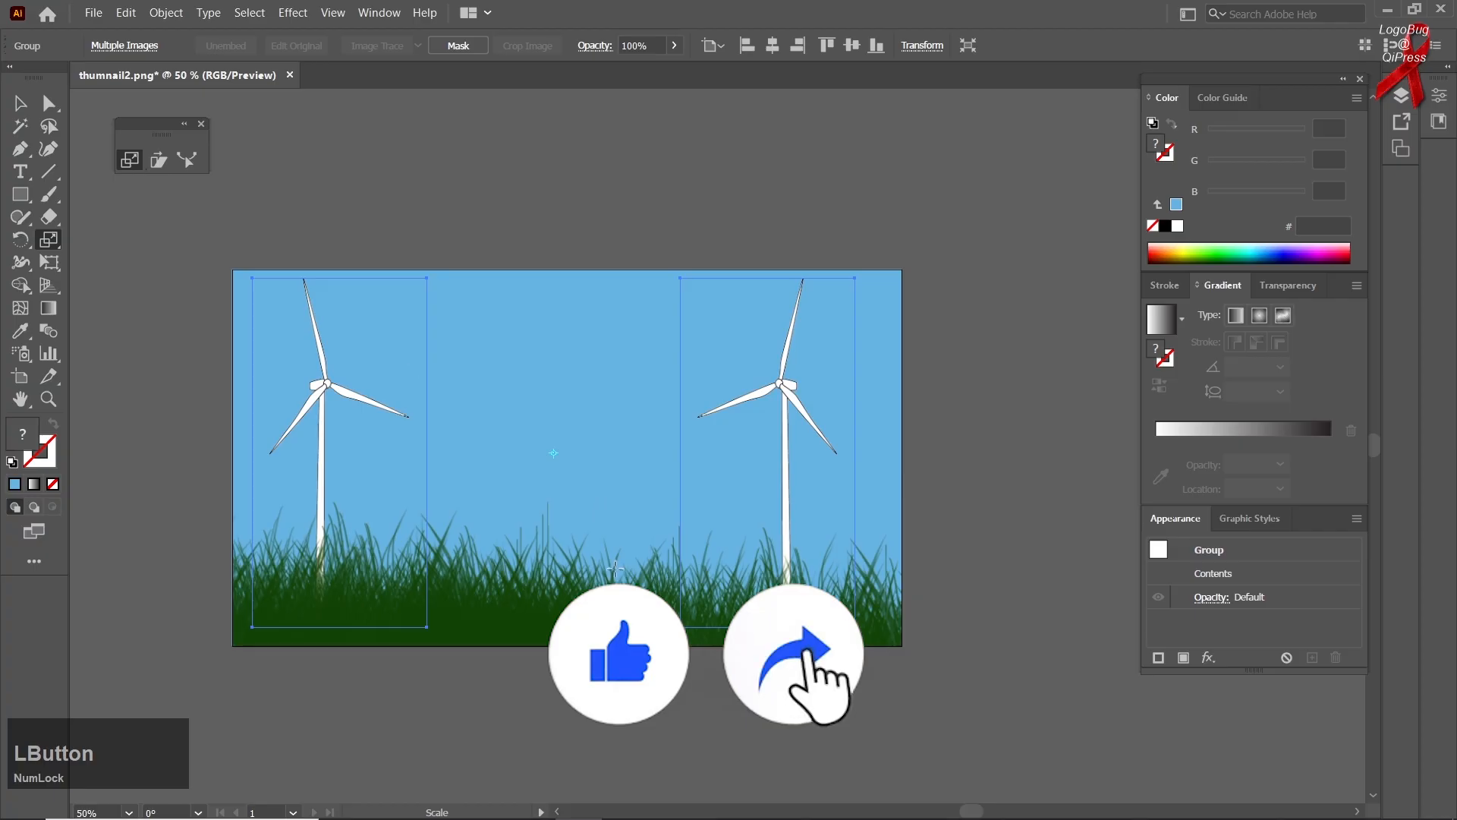
pyautogui.click(549, 604)
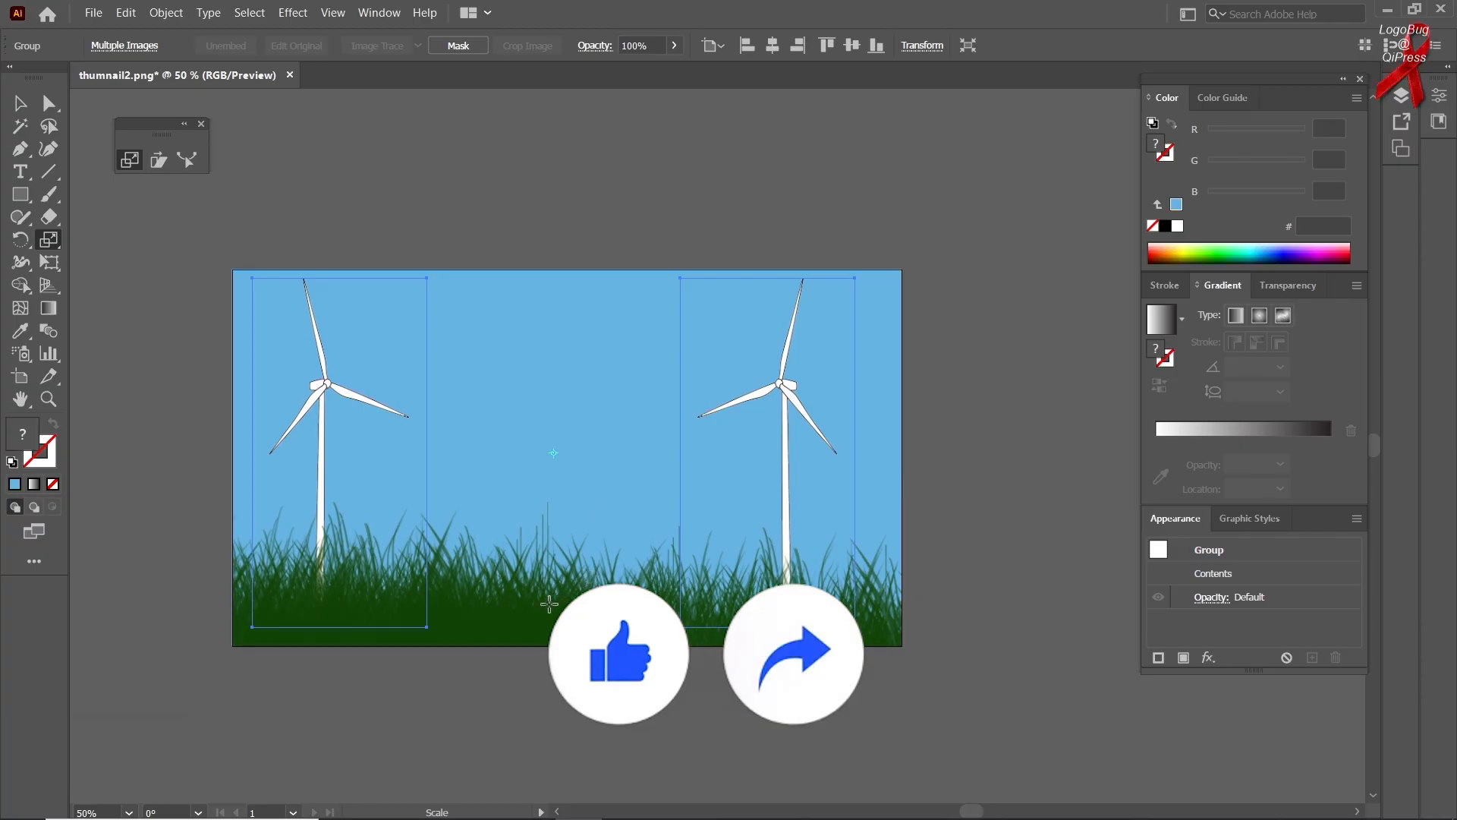
pyautogui.moveTo(311, 307); pyautogui.dragTo(391, 380)
# Repeat the scaled copy four times to form two receding rows of turbines, and deselect
pyautogui.hotkey('ctrl', 'd')
pyautogui.hotkey('ctrl', 'd')
pyautogui.hotkey('ctrl', 'd')
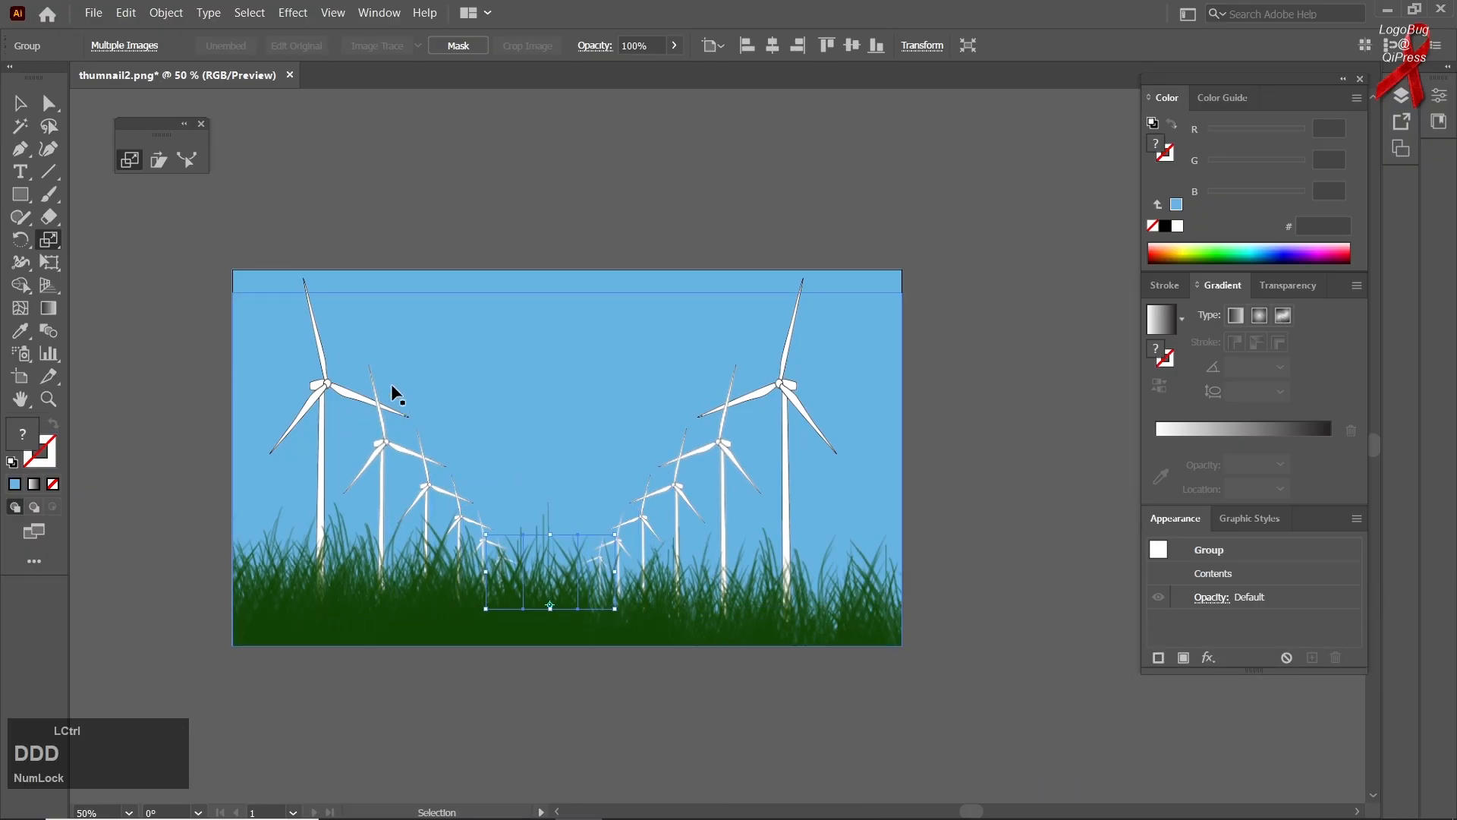
pyautogui.click(30, 97)
pyautogui.click(324, 158)
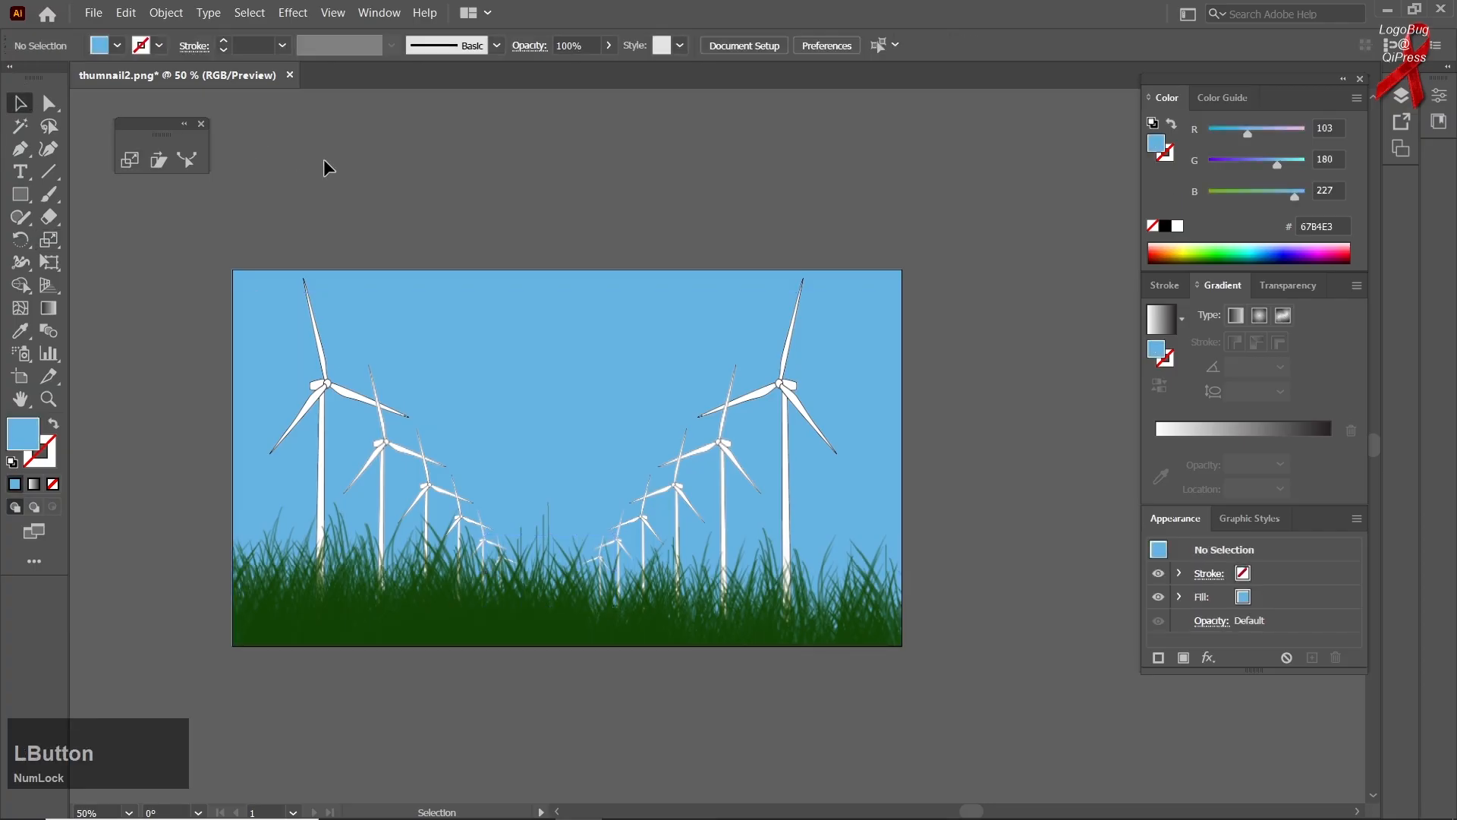
# Move the grass image below the artboard so the turbine rows are uncovered
pyautogui.click(375, 399)
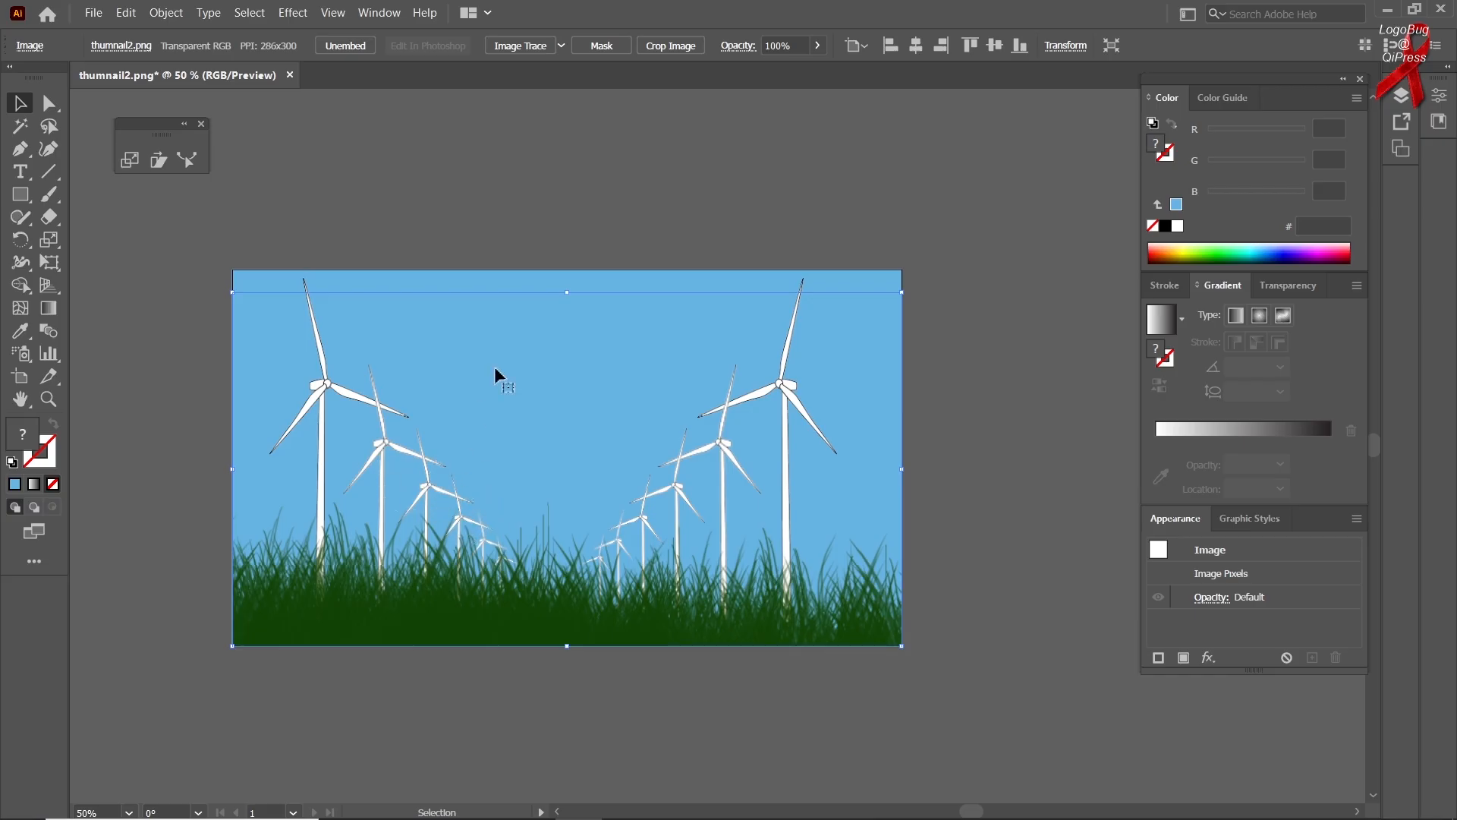
pyautogui.click(531, 217)
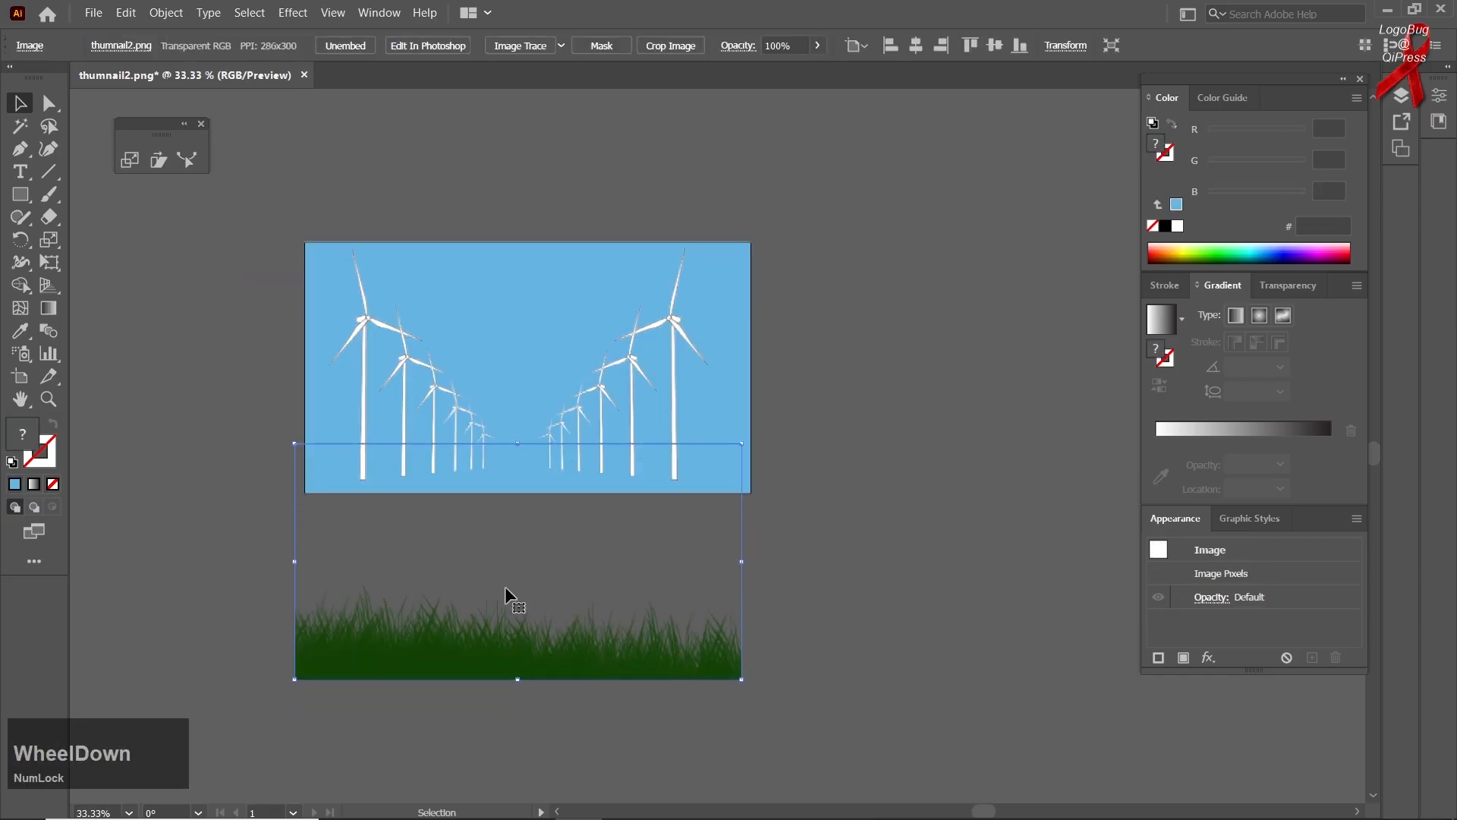
pyautogui.scroll(-1, 504, 586)
pyautogui.moveTo(488, 622); pyautogui.dragTo(497, 675)
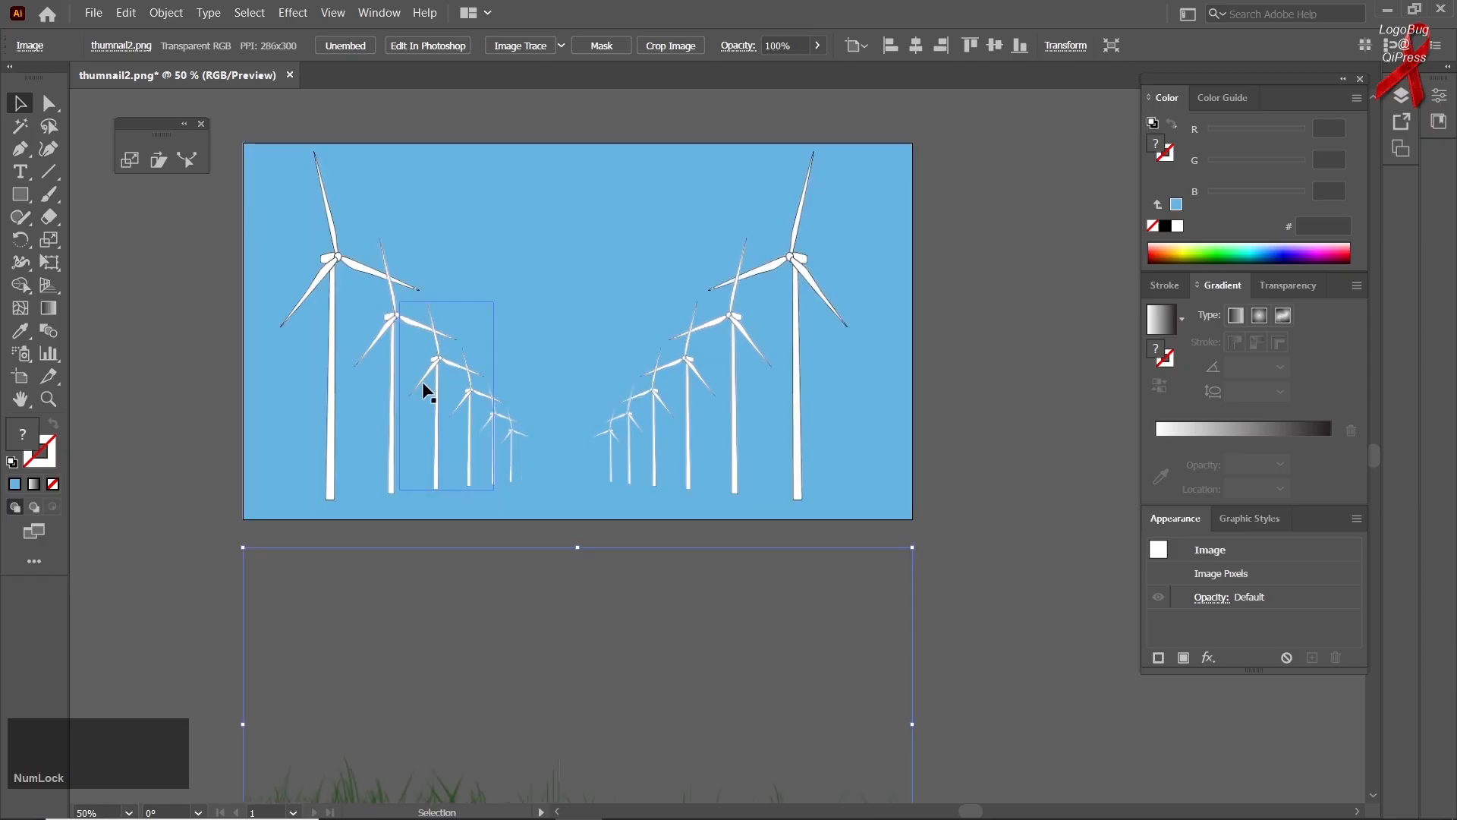
# Send the second-largest pair of turbines backward one level
pyautogui.scroll(-1, 422, 381)
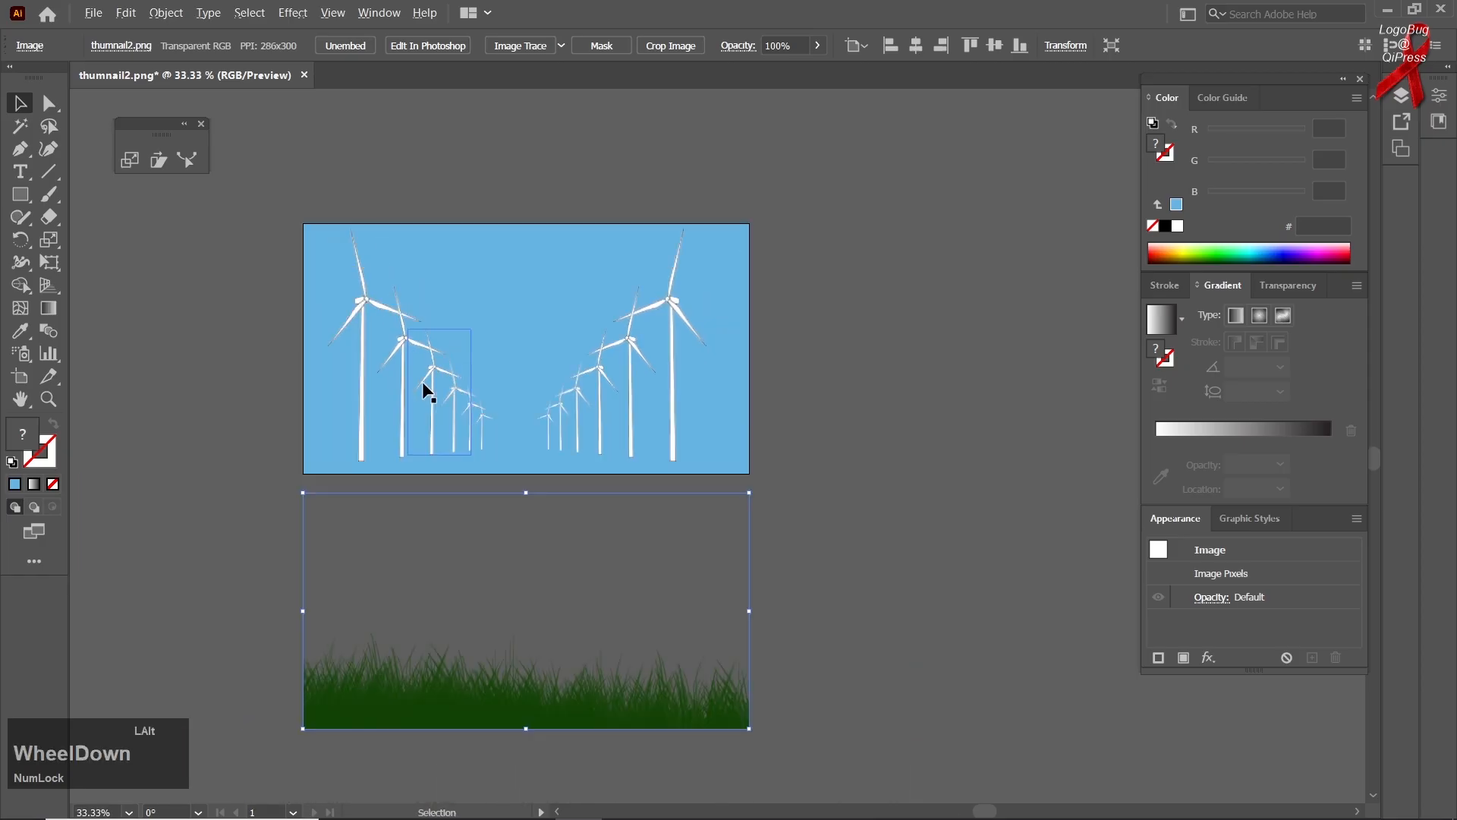
pyautogui.scroll(2, 411, 363)
pyautogui.click(400, 313)
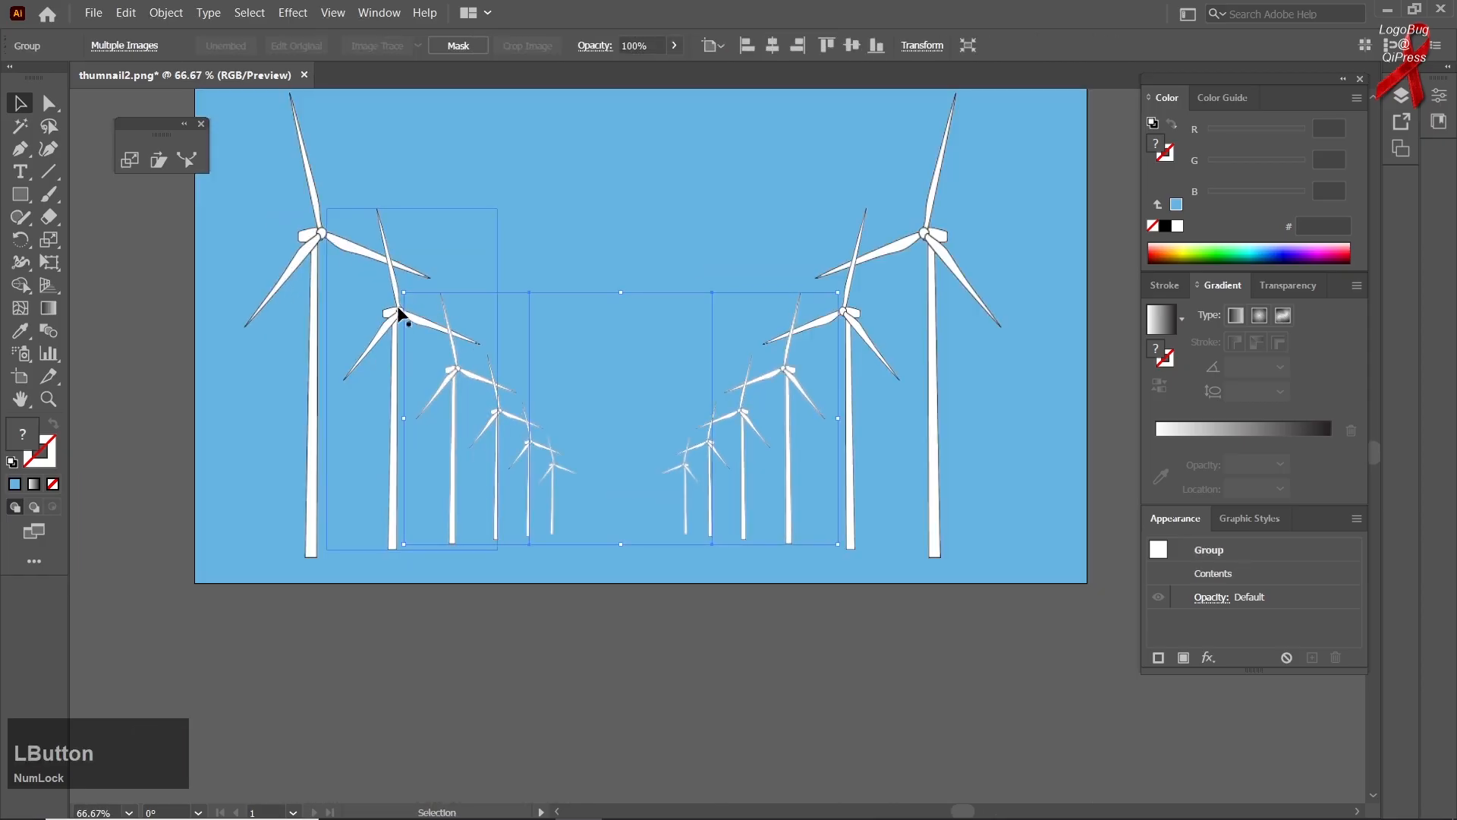
pyautogui.rightClick(391, 313)
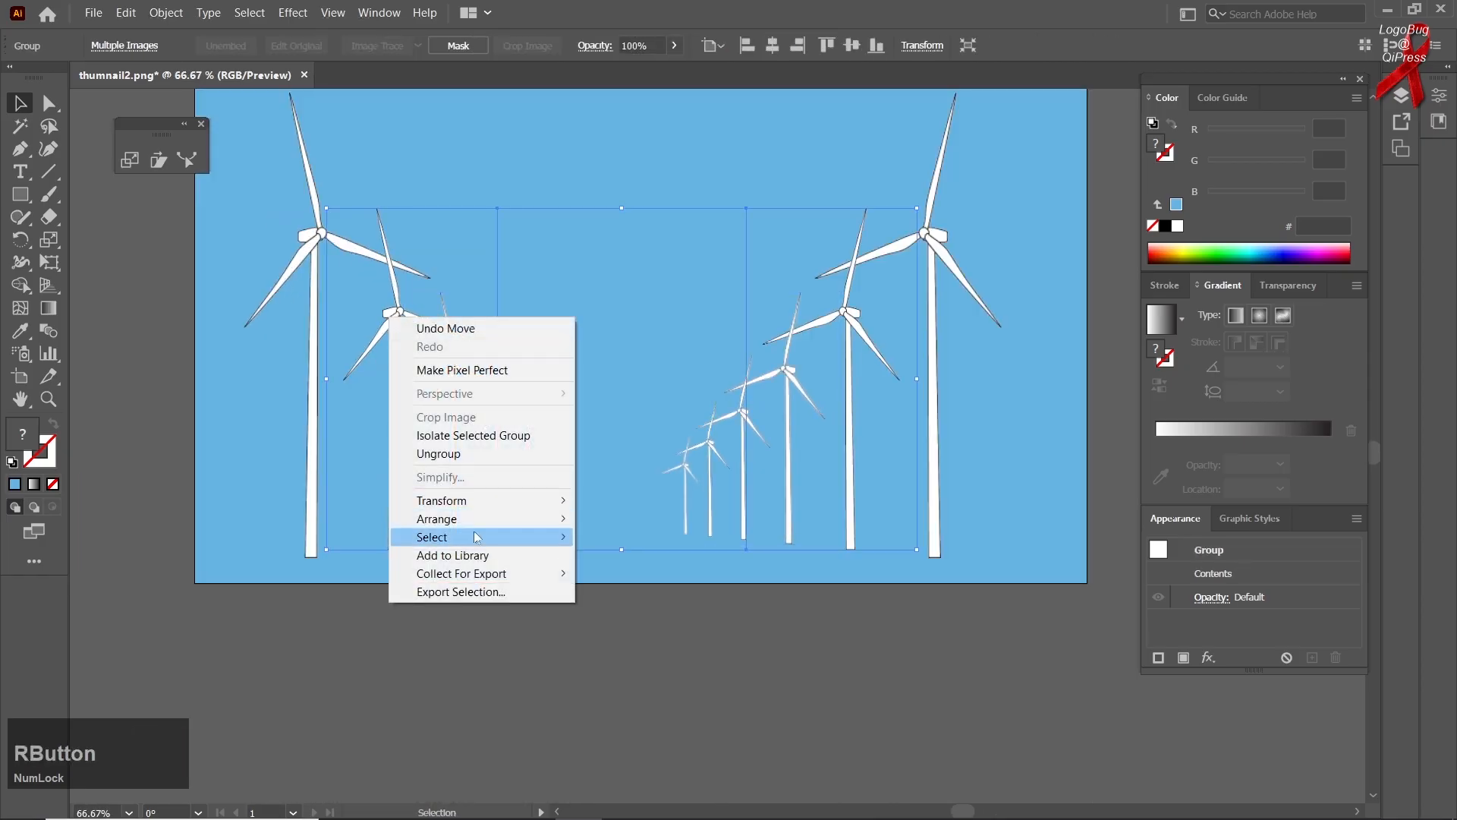
pyautogui.click(609, 555)
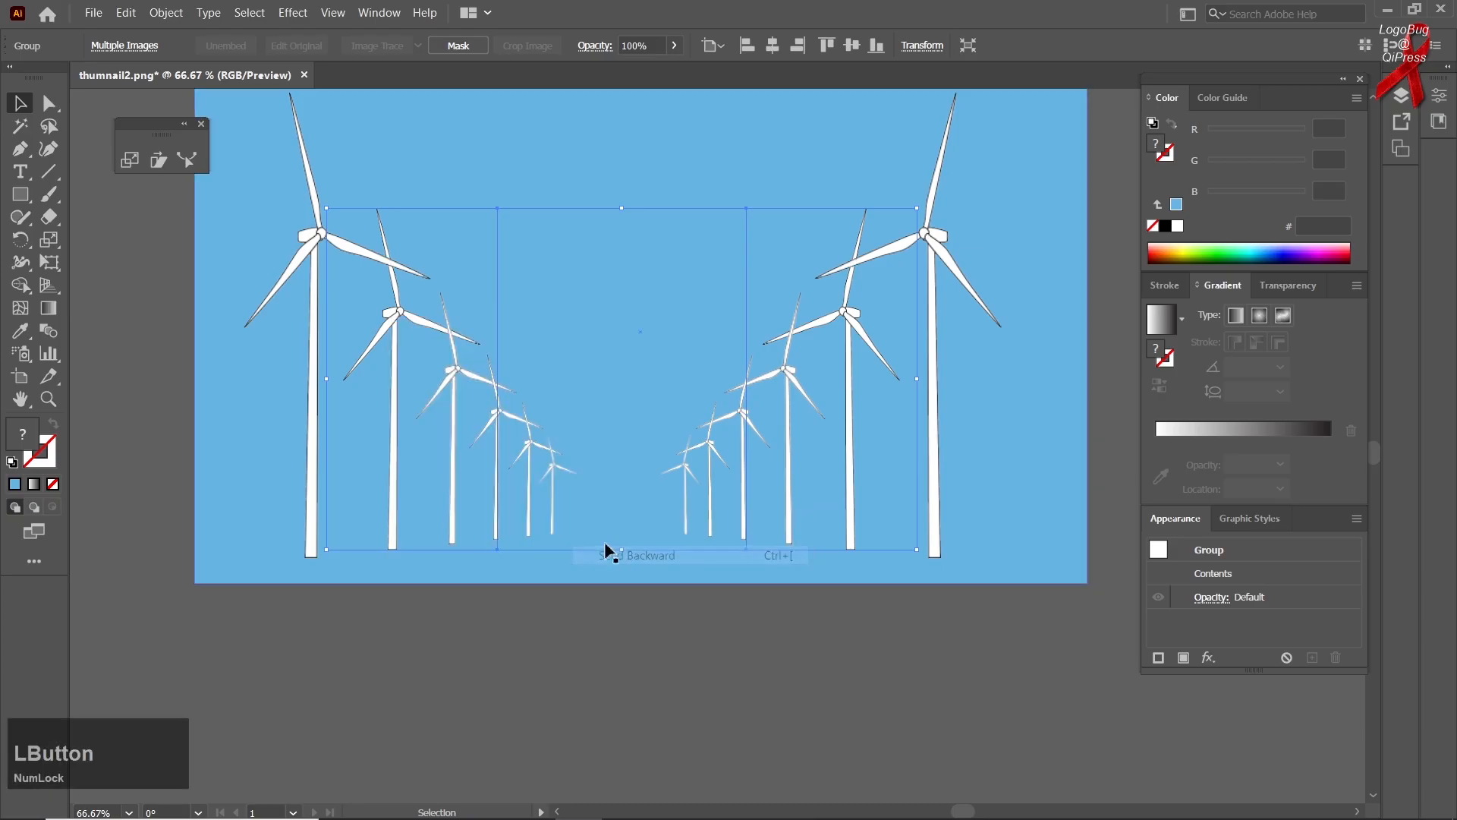
# Send the third-largest pair of turbines backward one level, and do the same with the fourth-largest pair
pyautogui.click(457, 372)
pyautogui.rightClick(457, 366)
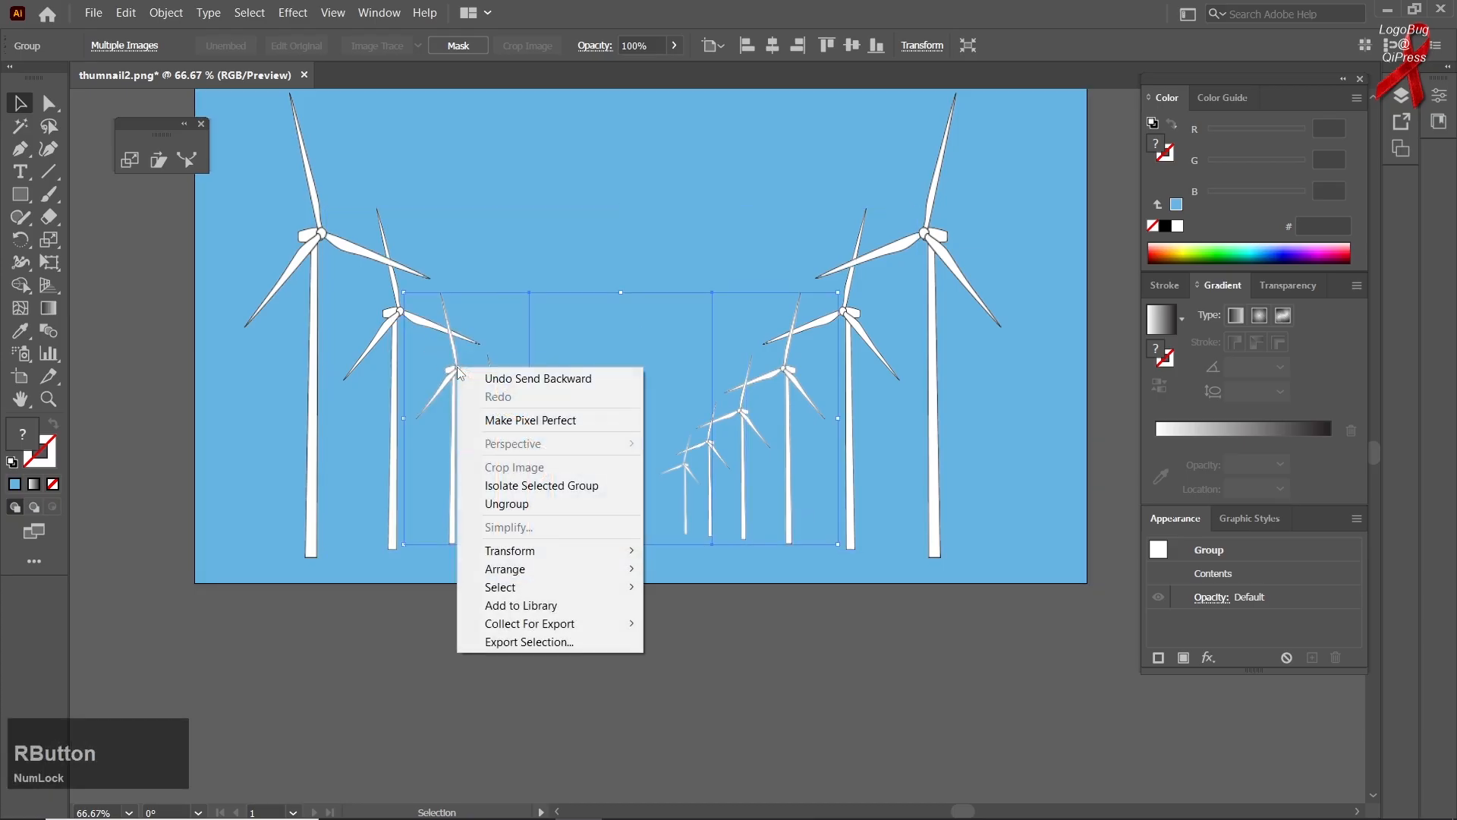
pyautogui.moveTo(589, 580)
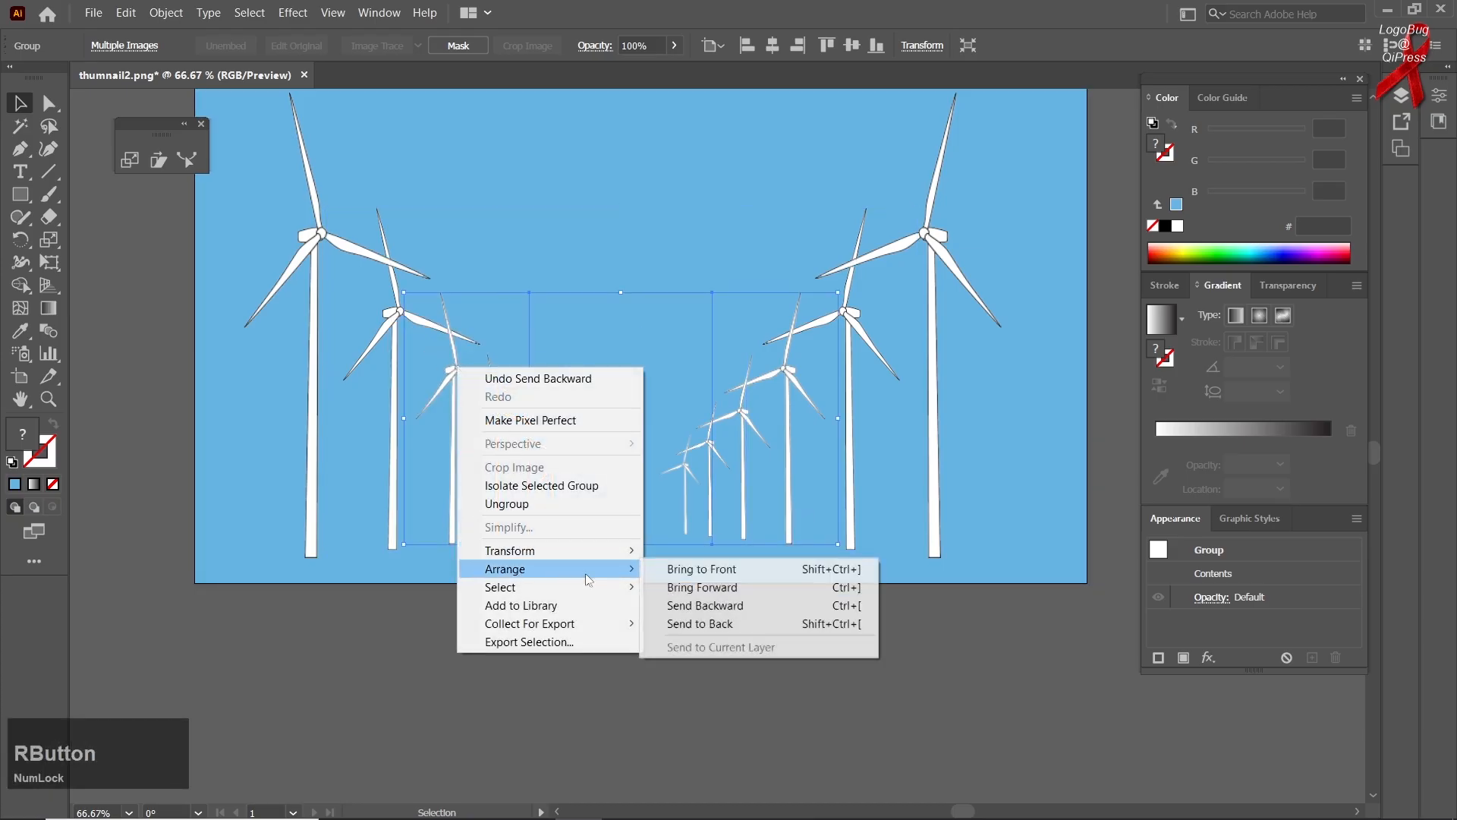
pyautogui.click(667, 606)
pyautogui.click(494, 416)
pyautogui.rightClick(494, 412)
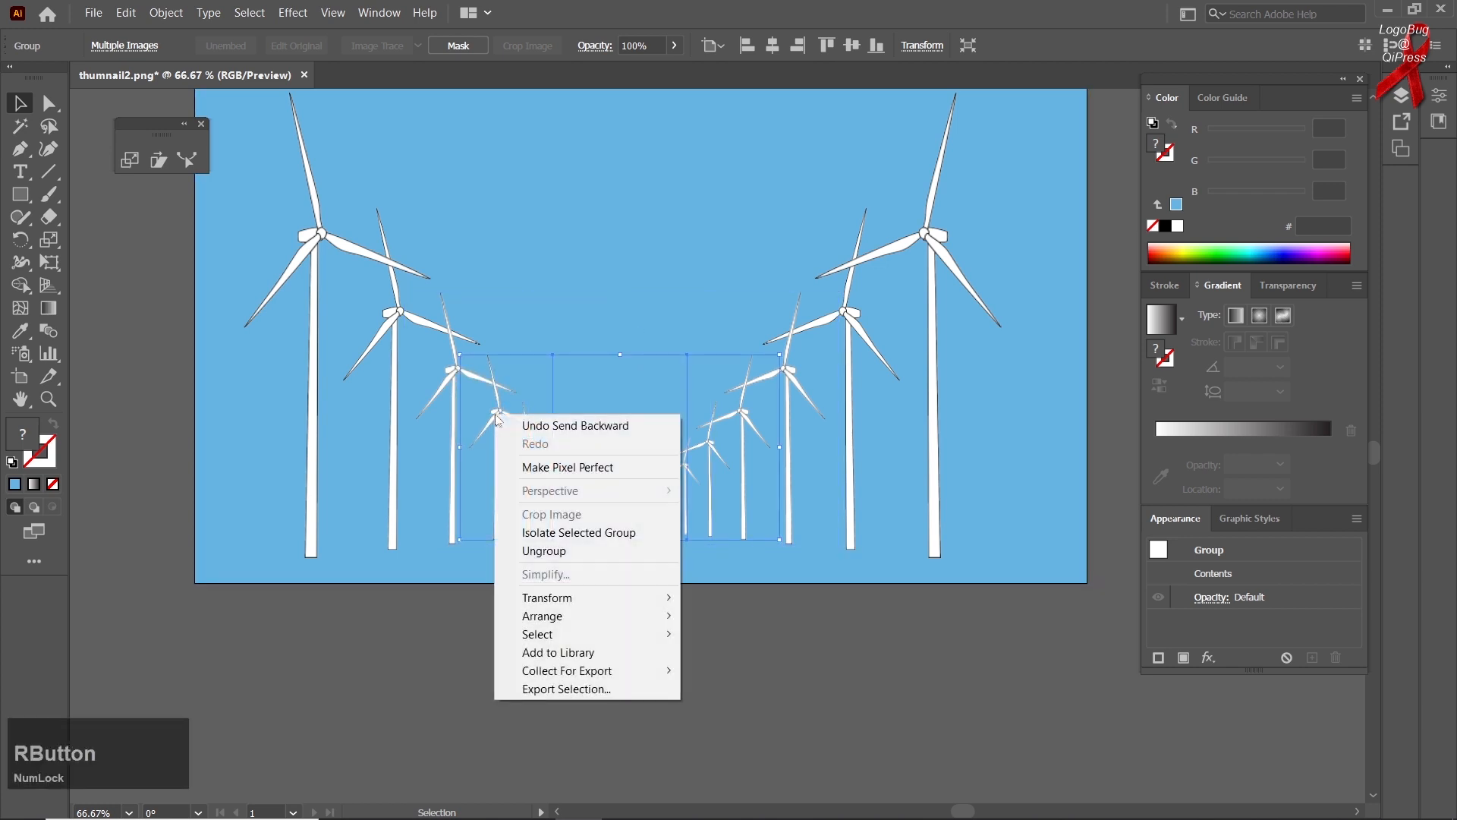
pyautogui.moveTo(640, 618)
pyautogui.click(717, 653)
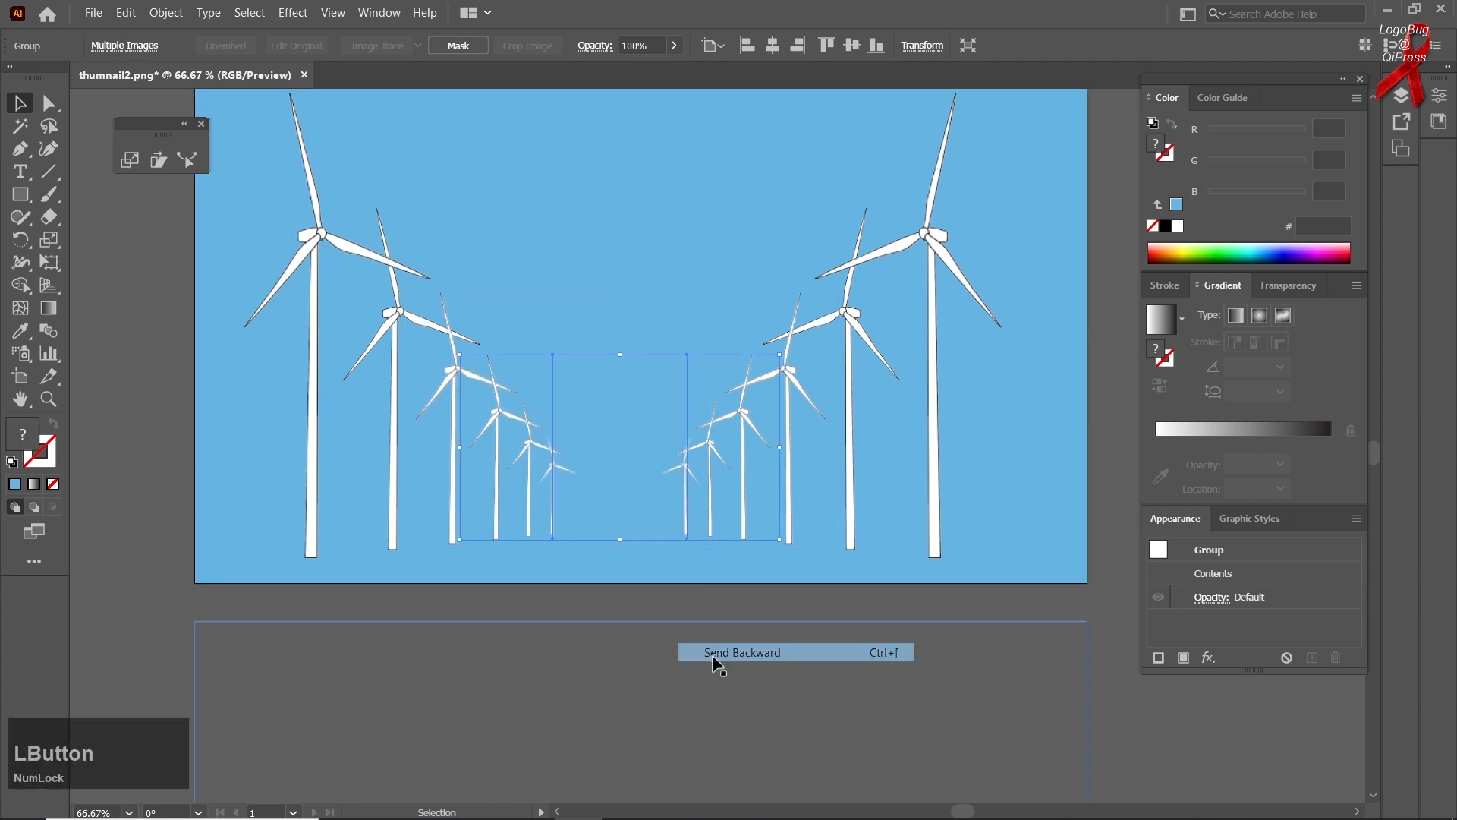
# Send the fifth-largest pair of turbines backward one level, and do the same with the smallest pair
pyautogui.click(521, 416)
pyautogui.rightClick(521, 416)
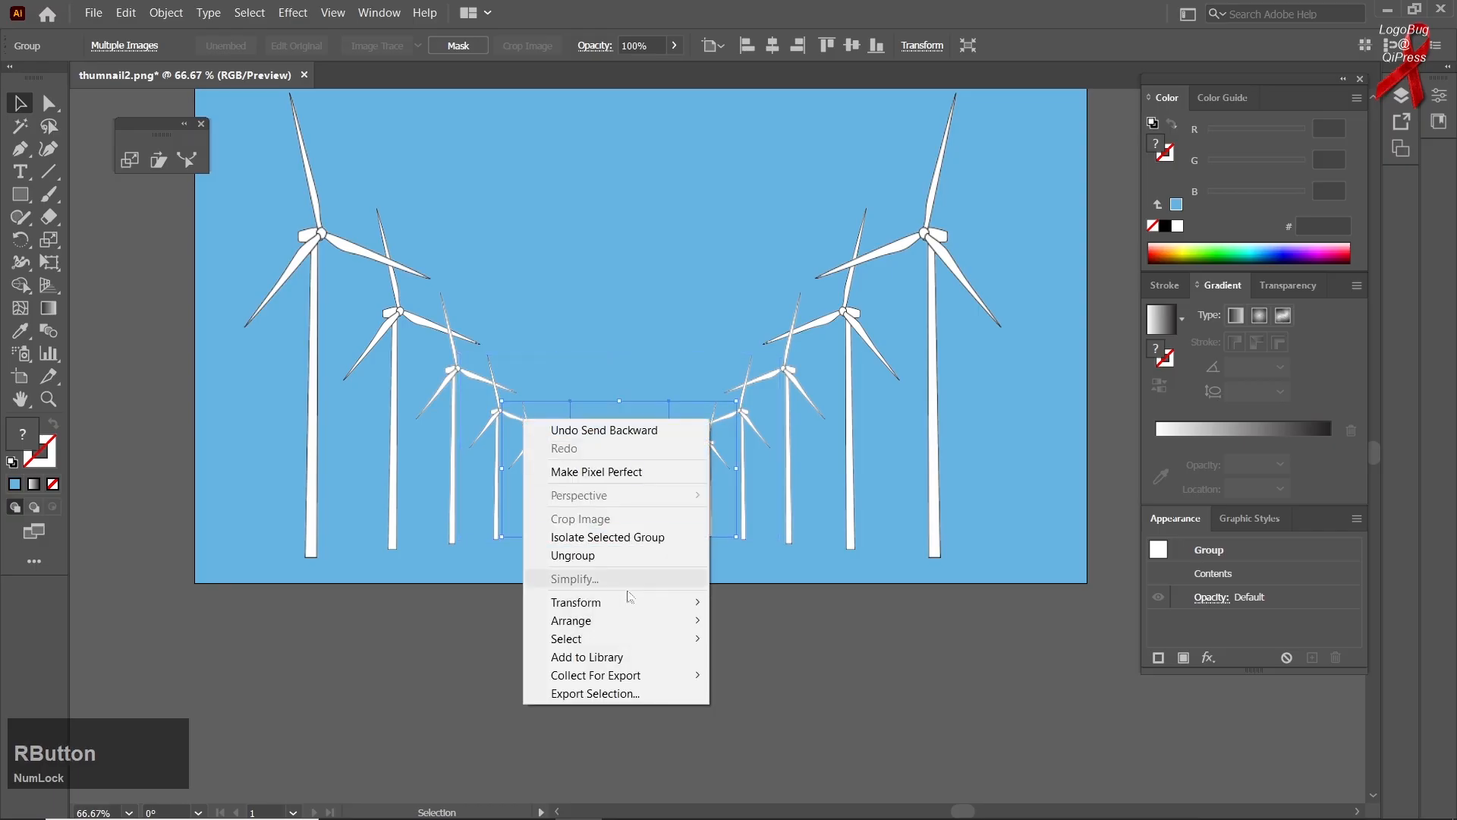
pyautogui.moveTo(646, 625)
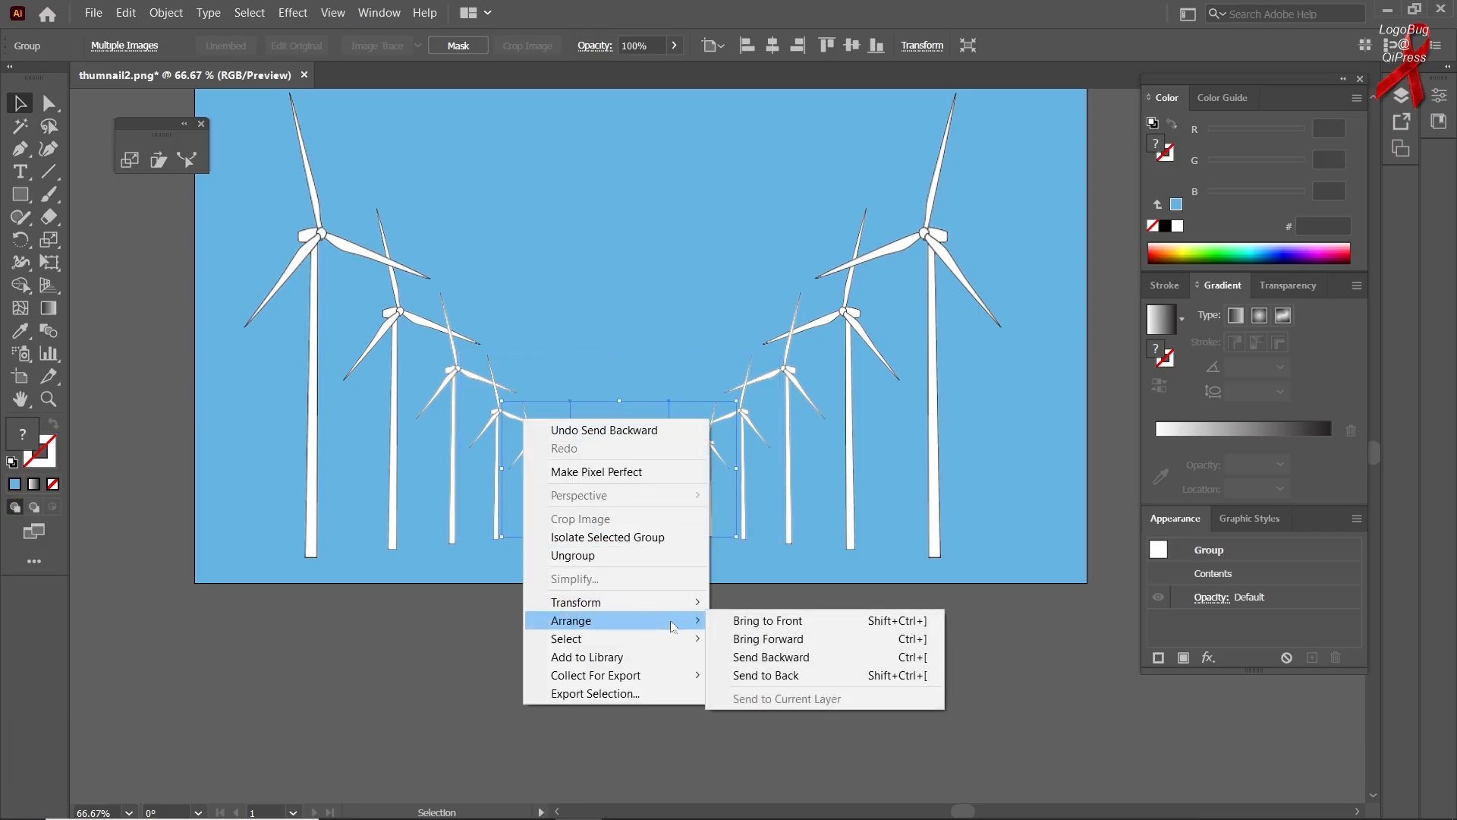
pyautogui.click(766, 657)
pyautogui.click(544, 444)
pyautogui.rightClick(543, 444)
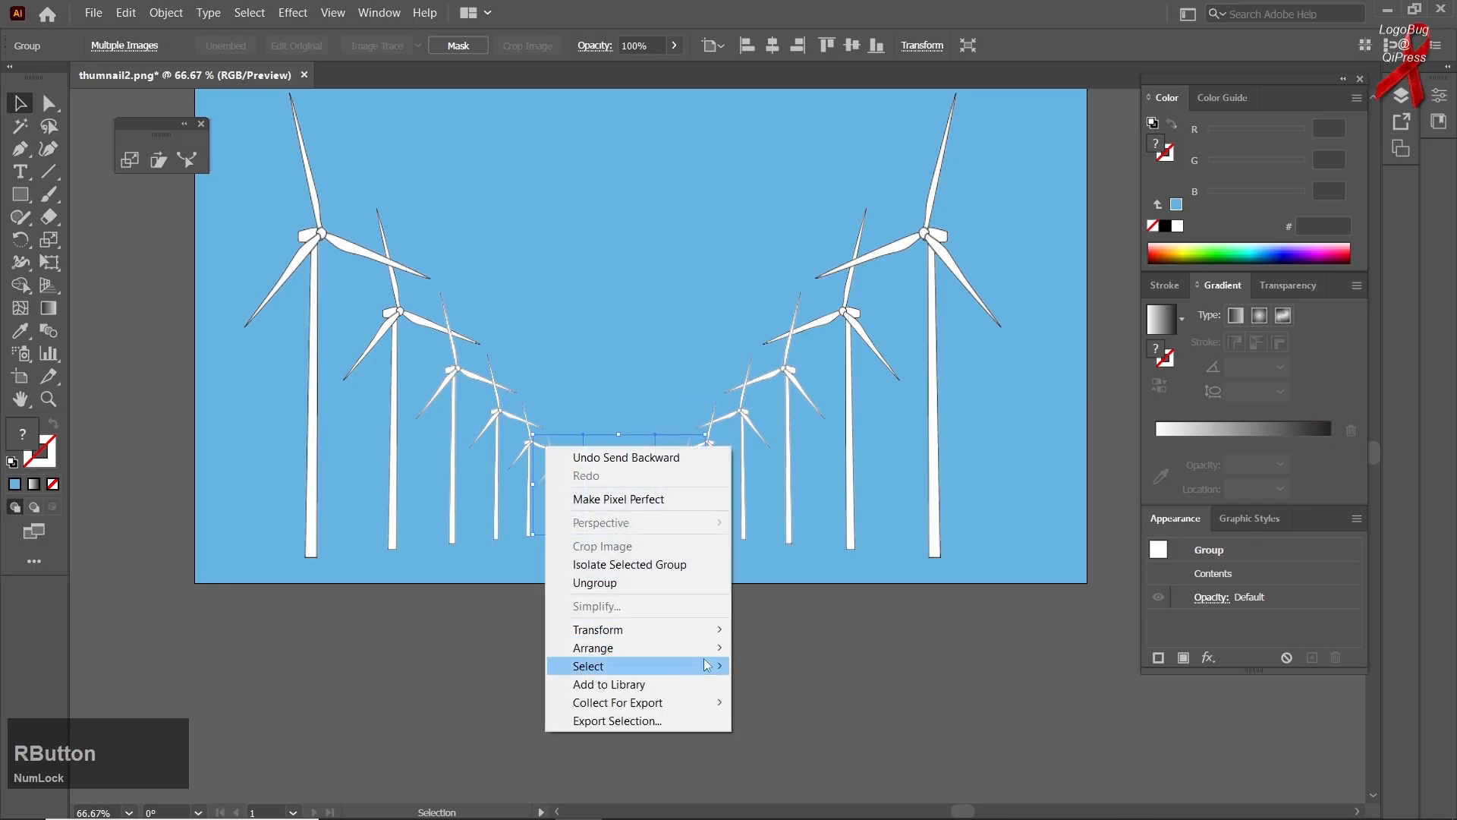
pyautogui.moveTo(705, 648)
pyautogui.click(778, 685)
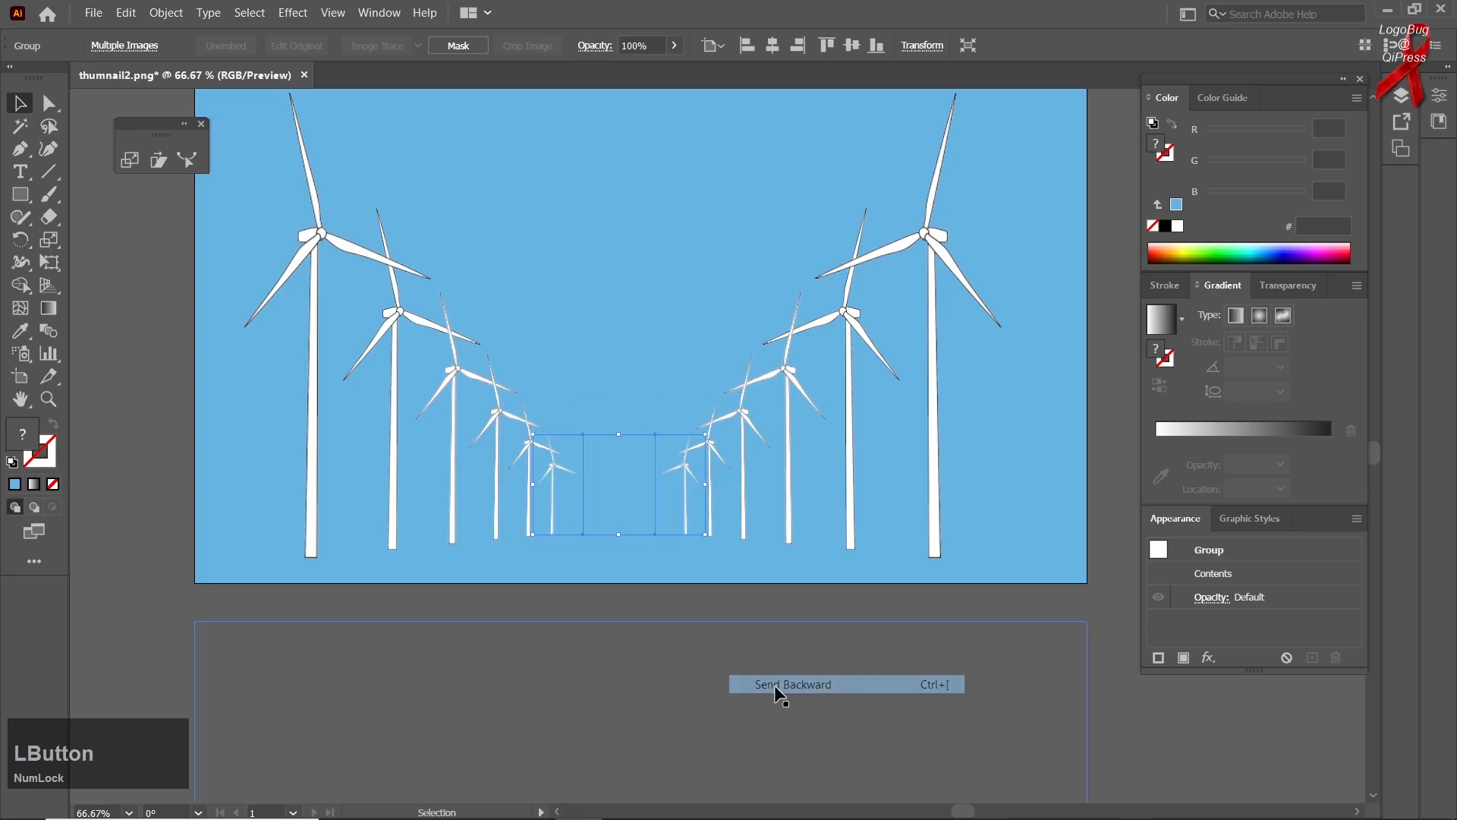
# Move the grass image back over the turbines so its lower edge meets the artboard's lower edge, and deselect it
pyautogui.click(682, 672)
pyautogui.scroll(-2, 615, 573)
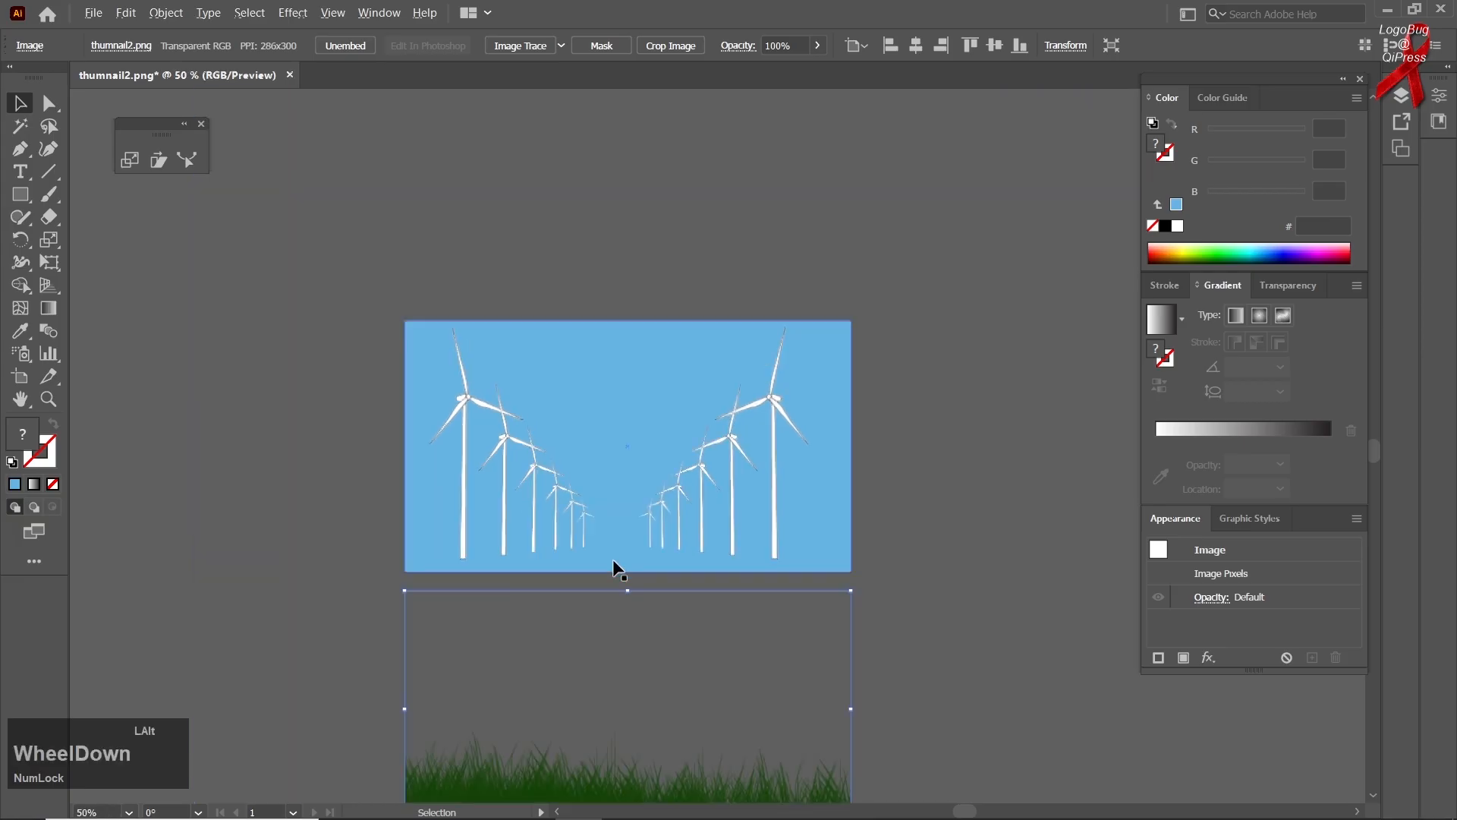
pyautogui.moveTo(626, 776); pyautogui.dragTo(633, 528)
pyautogui.press('Down')
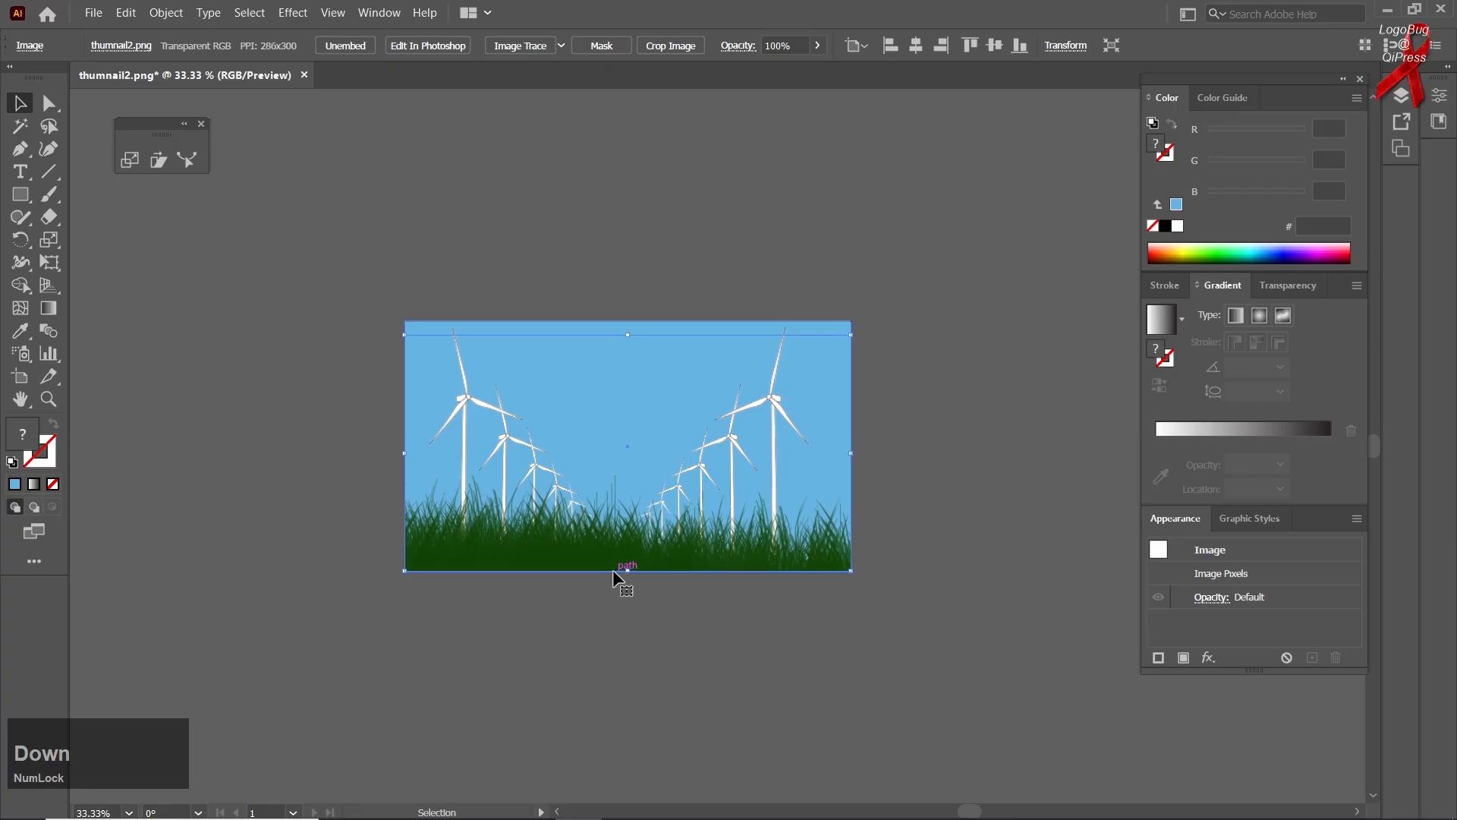
pyautogui.click(621, 625)
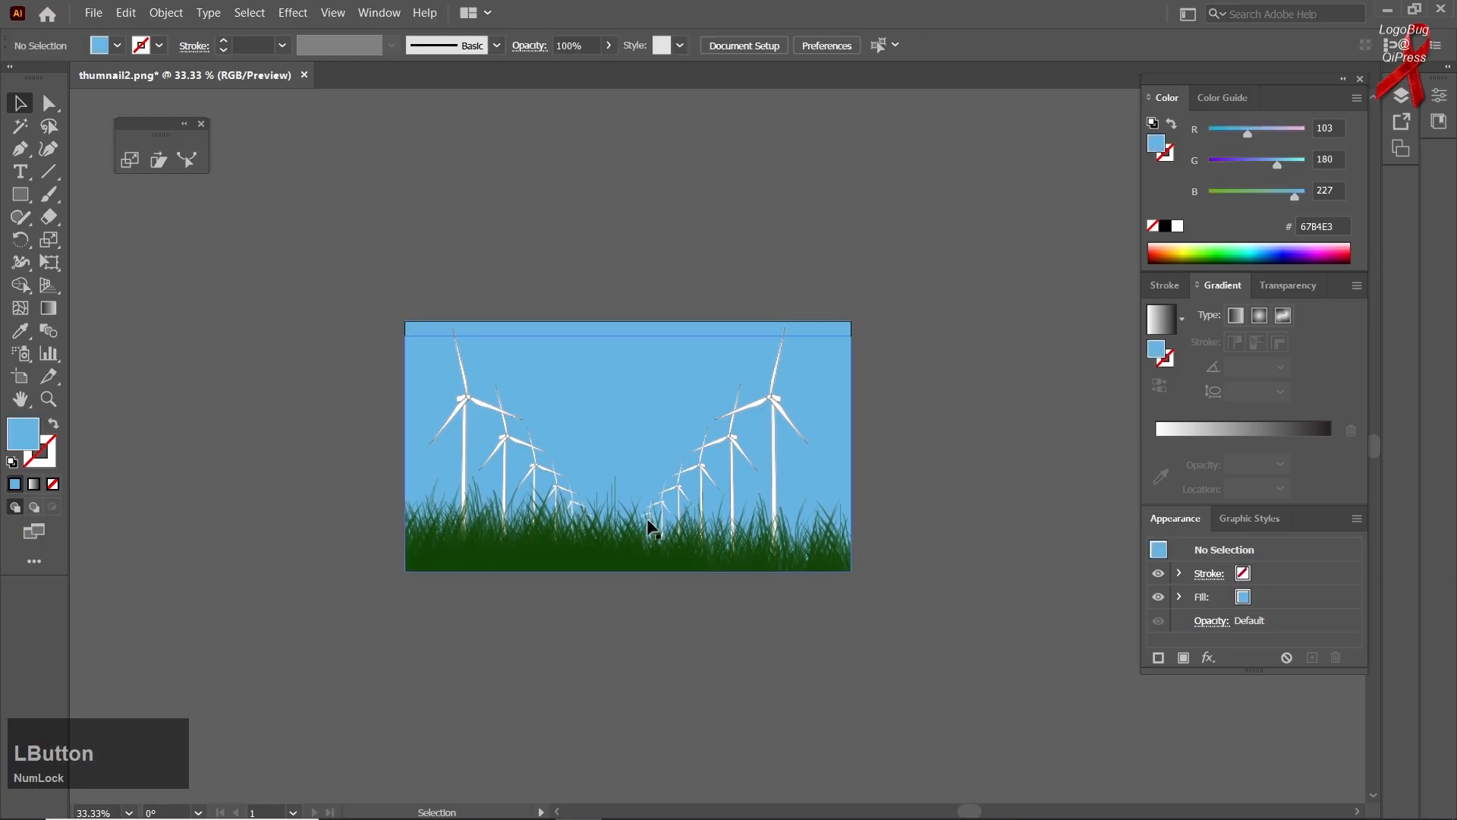
# Set the blue value of the sky rectangle's fill to 239, leaving its red and green values alone, and deselect it
pyautogui.scroll(1, 630, 470)
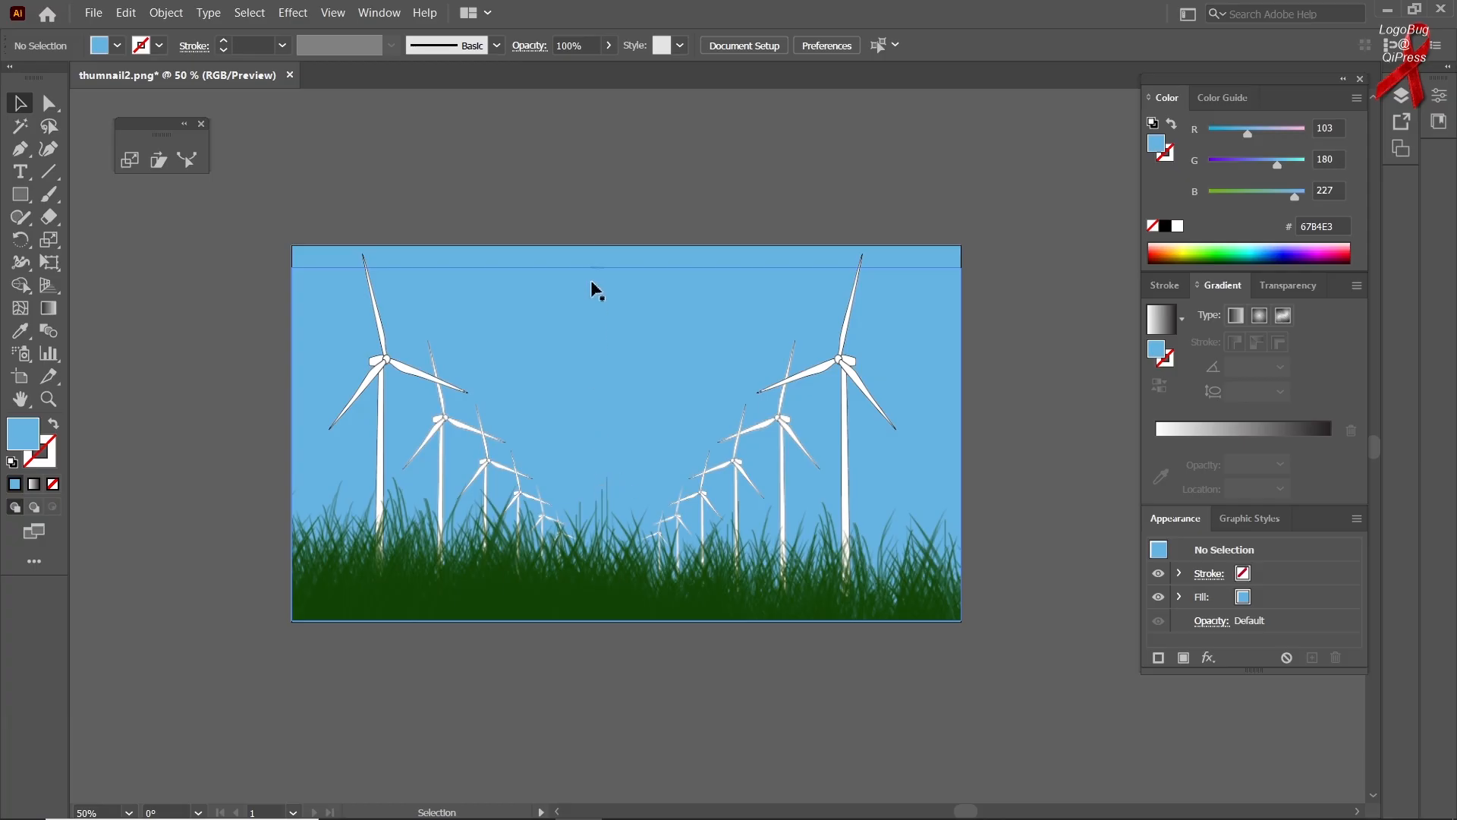
pyautogui.click(605, 245)
pyautogui.click(1269, 161)
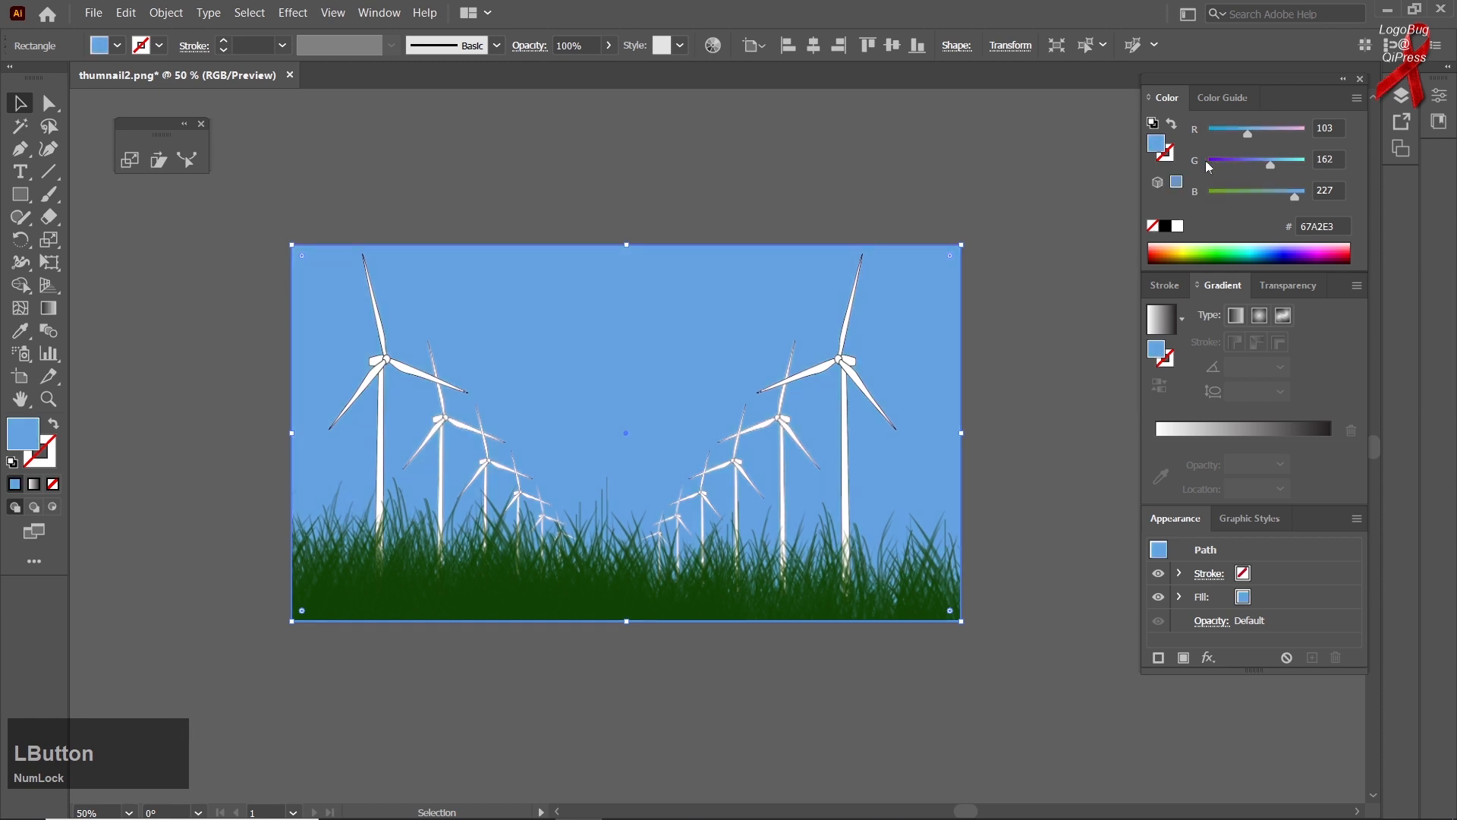
pyautogui.hotkey('ctrl', 'z')
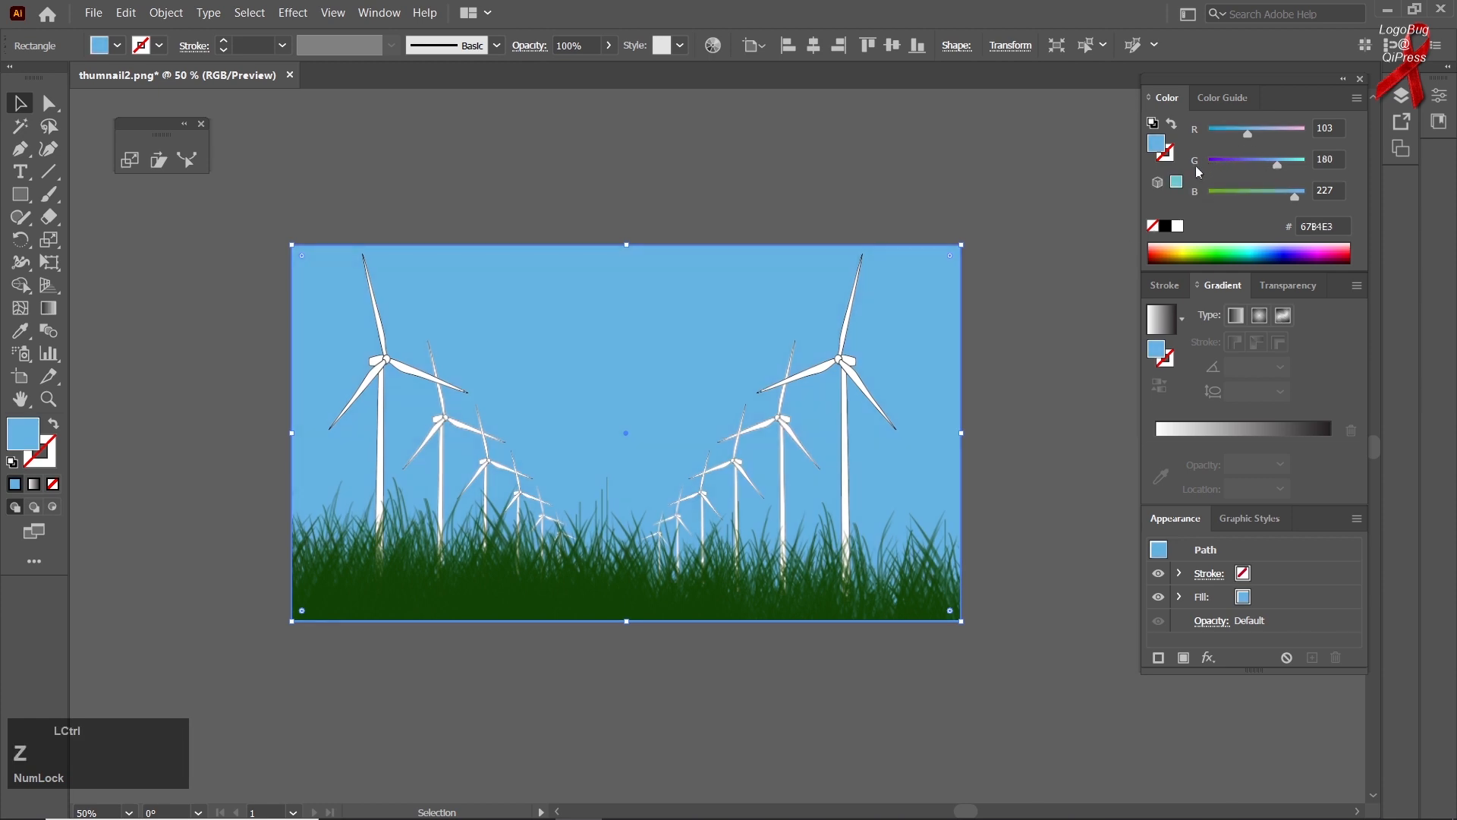
pyautogui.click(1297, 199)
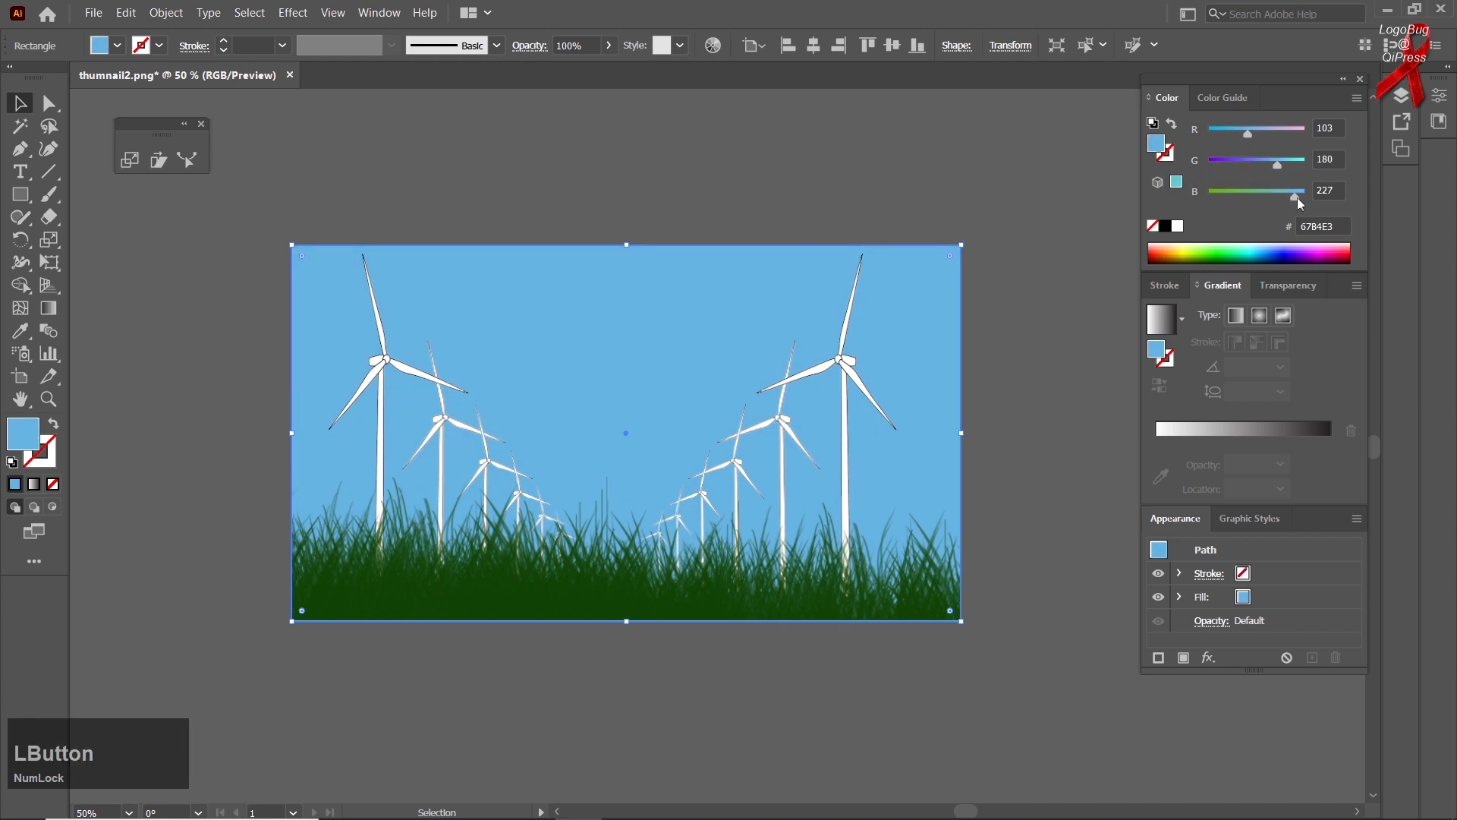
pyautogui.click(1072, 389)
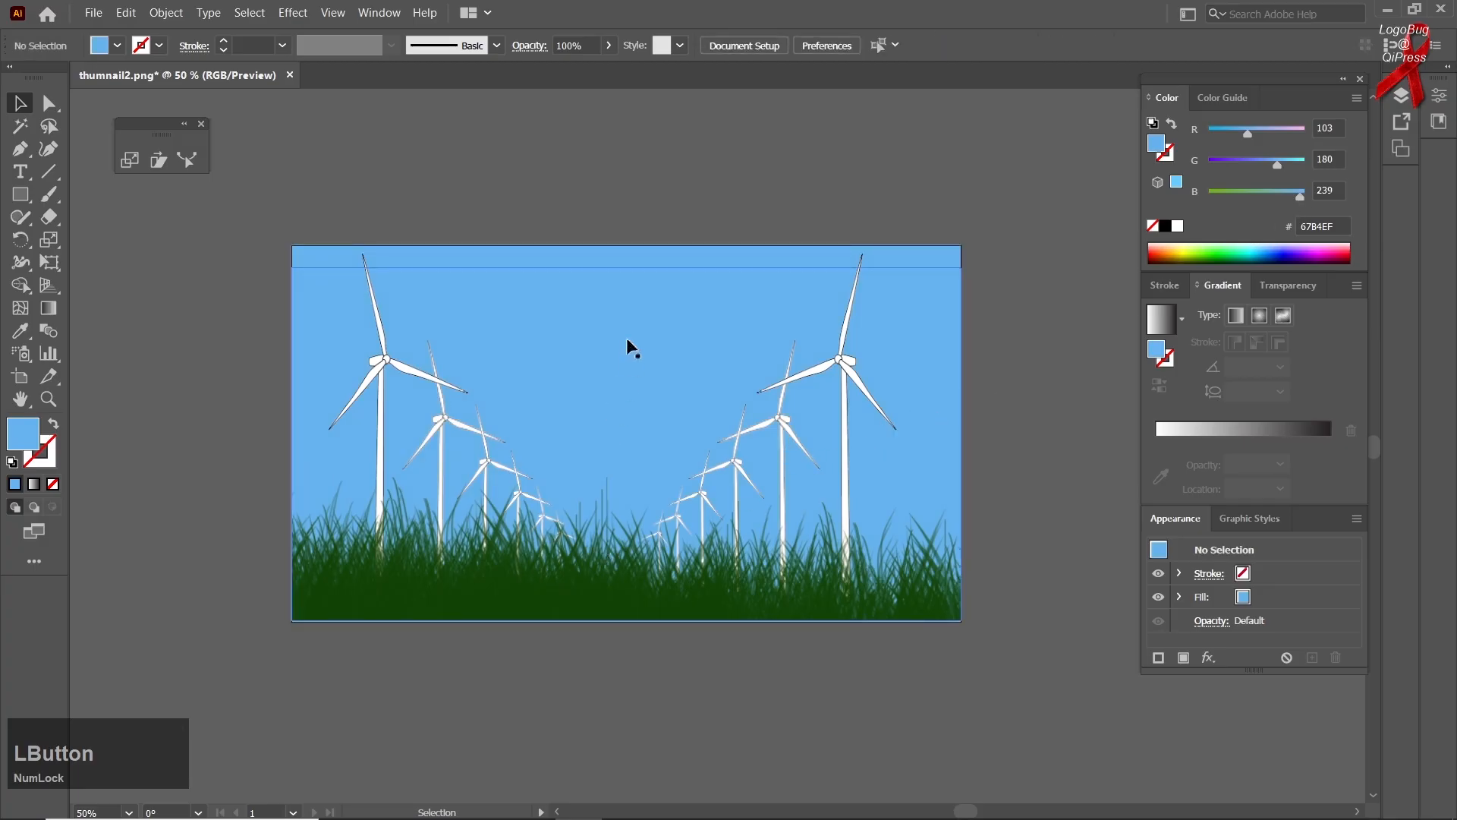
# Examine the objects of the finished turbine scene and how the grass image's lower edge meets the sky background
pyautogui.moveTo(562, 207); pyautogui.dragTo(498, 652)
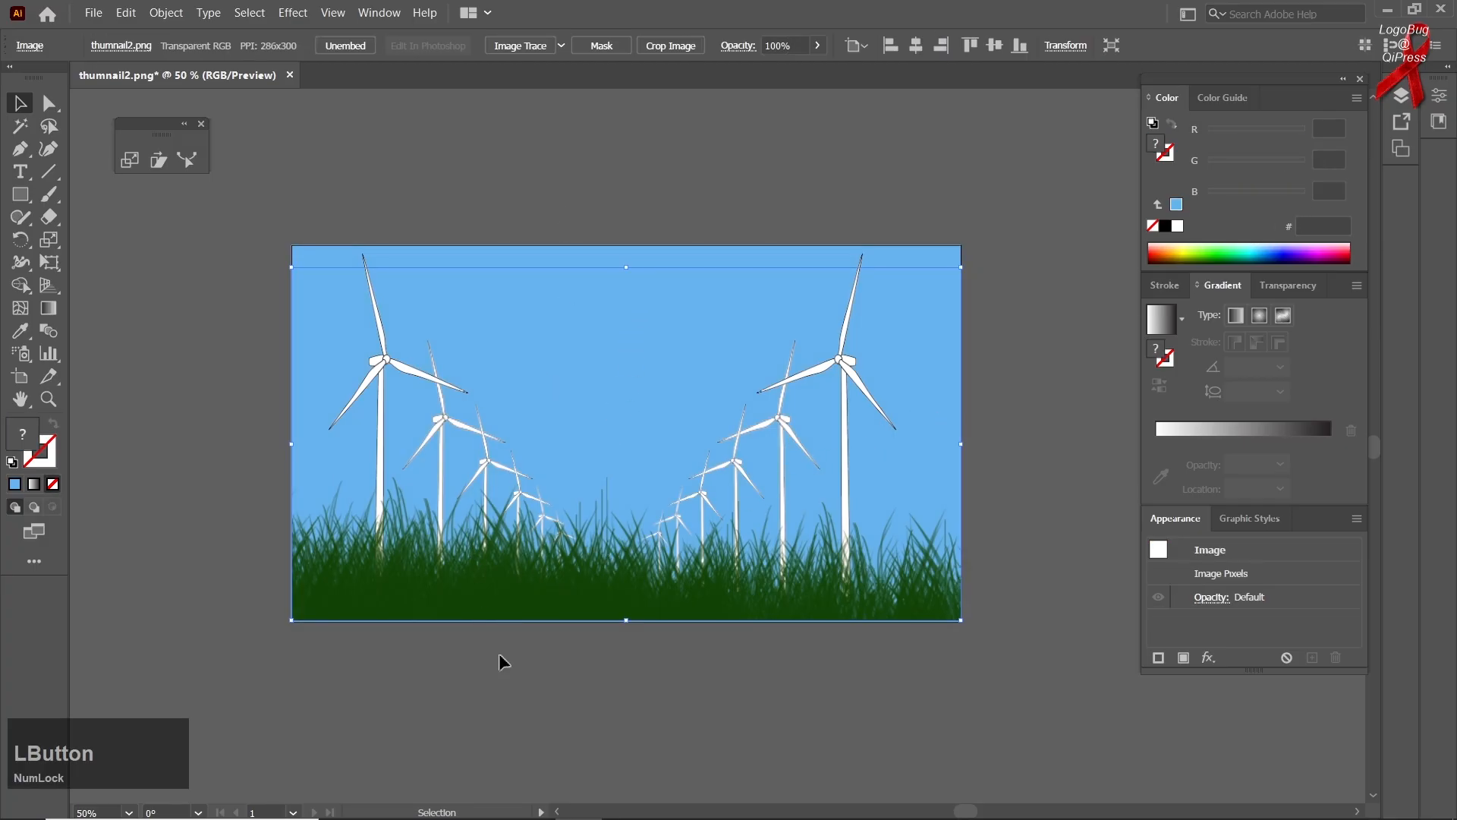
pyautogui.click(511, 651)
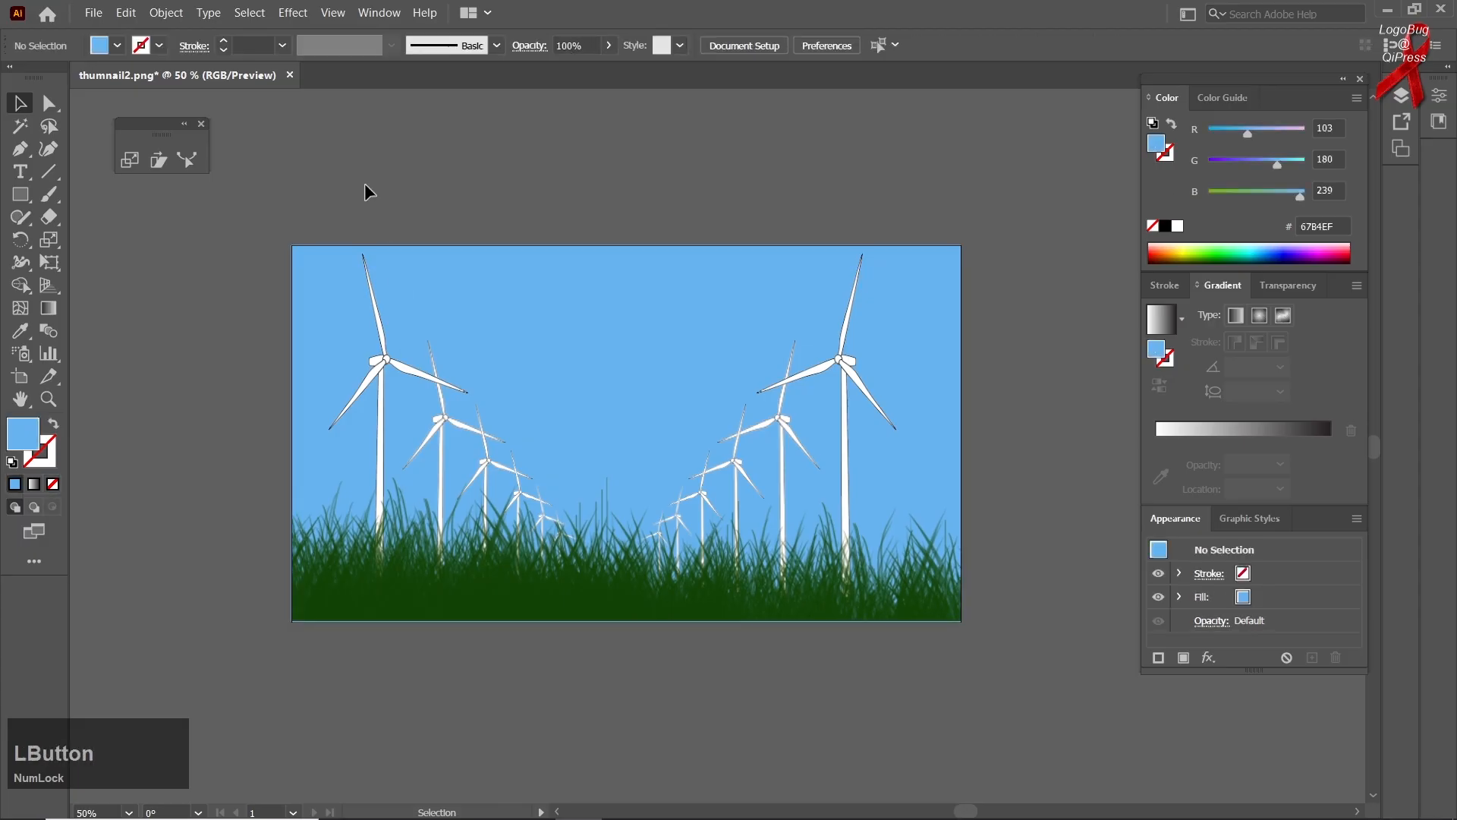
pyautogui.rightClick(311, 80)
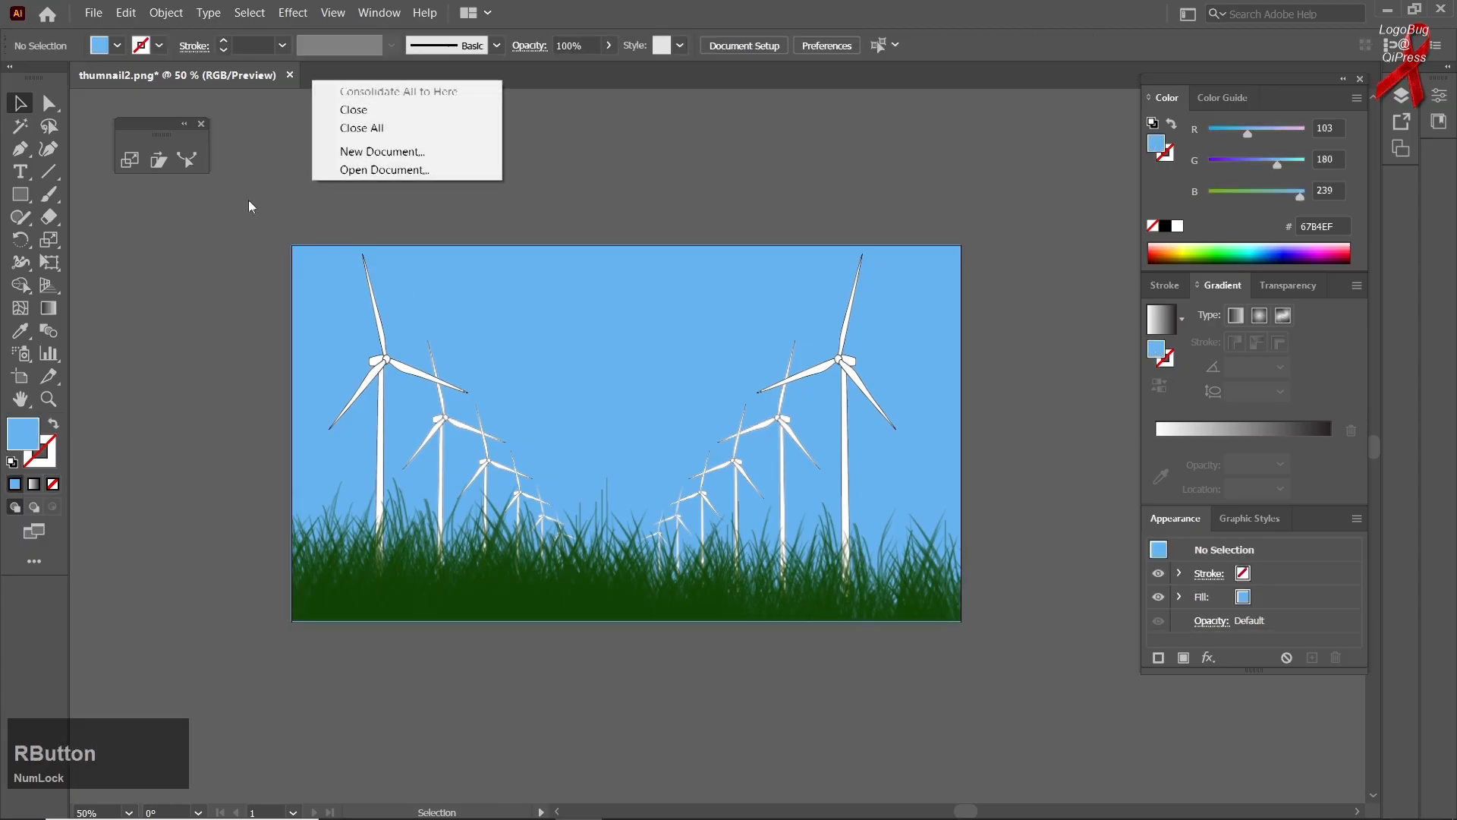
pyautogui.moveTo(249, 199); pyautogui.dragTo(475, 342)
pyautogui.moveTo(971, 669); pyautogui.dragTo(970, 668)
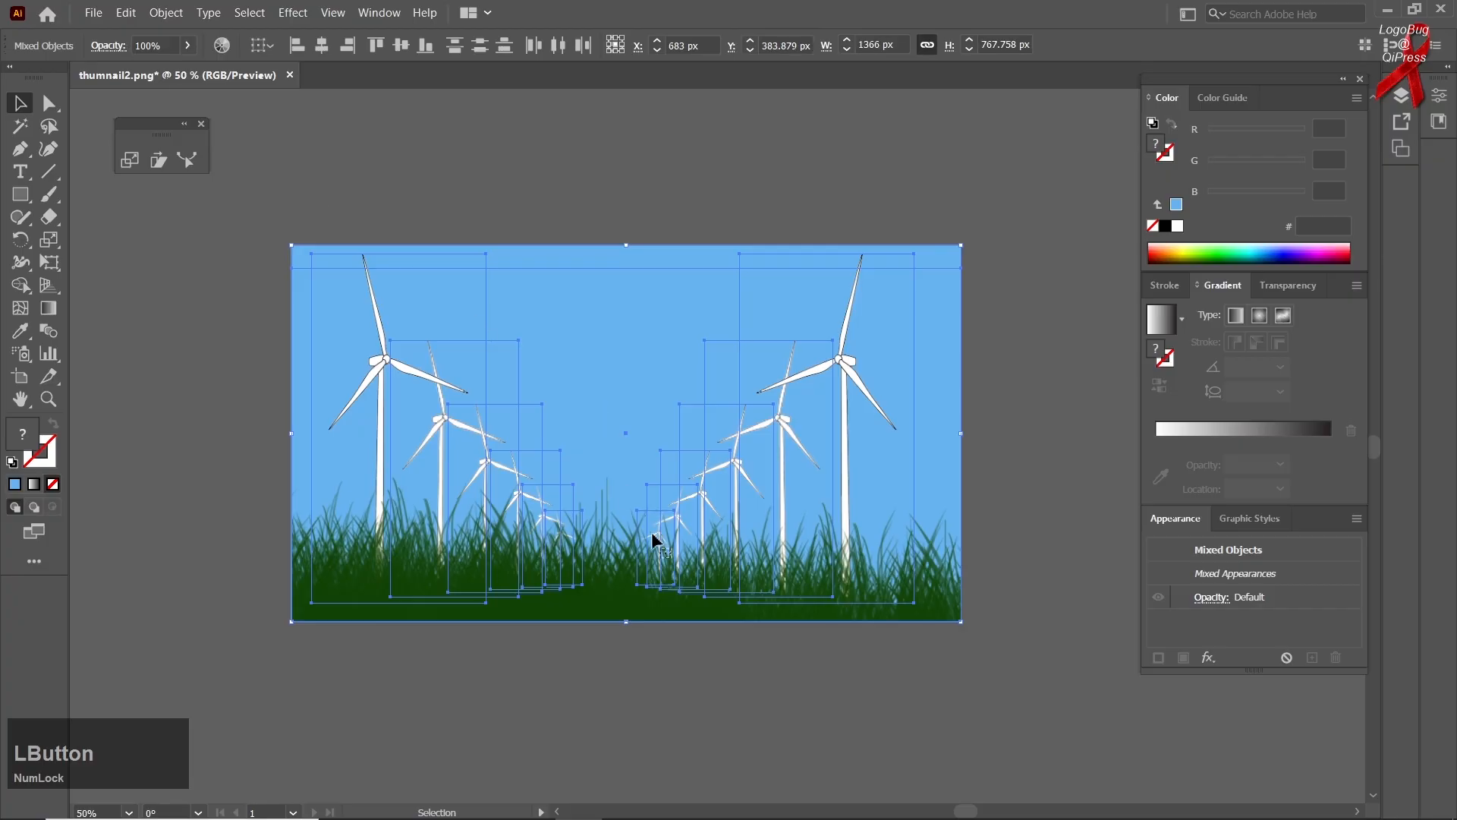
pyautogui.click(694, 690)
pyautogui.scroll(7, 707, 639)
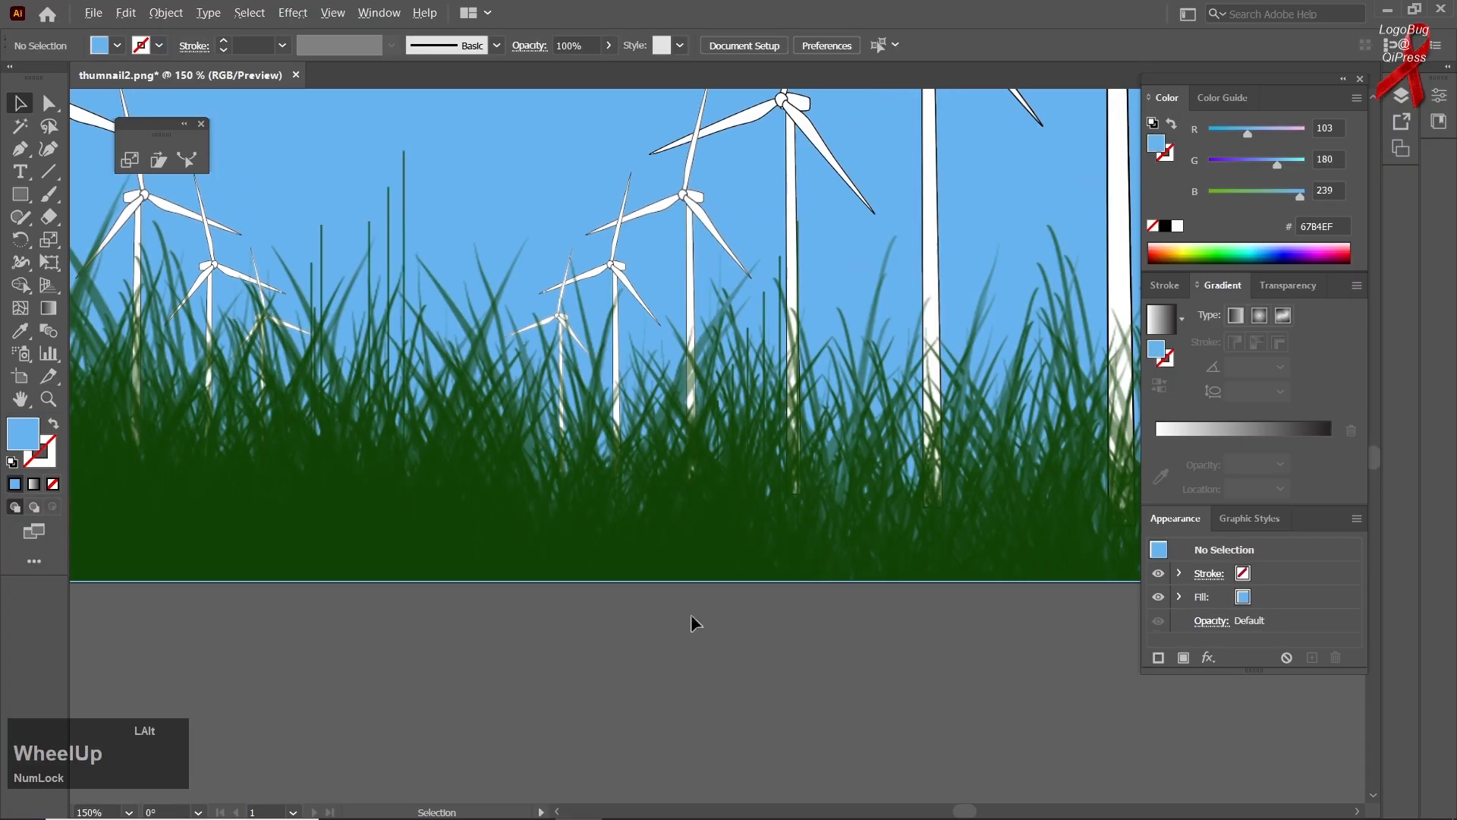
pyautogui.click(649, 568)
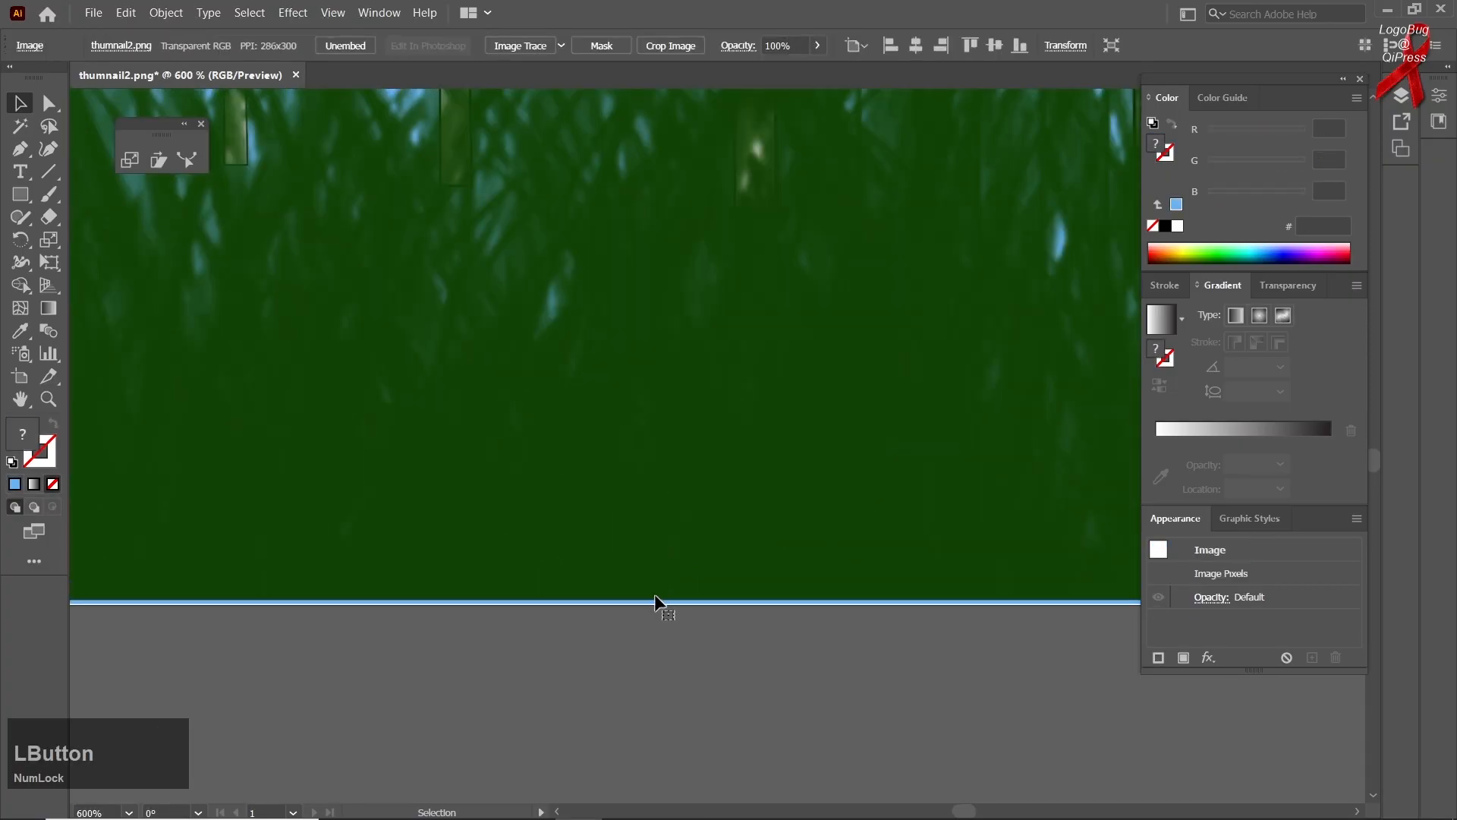
pyautogui.click(663, 628)
pyautogui.scroll(-7, 665, 644)
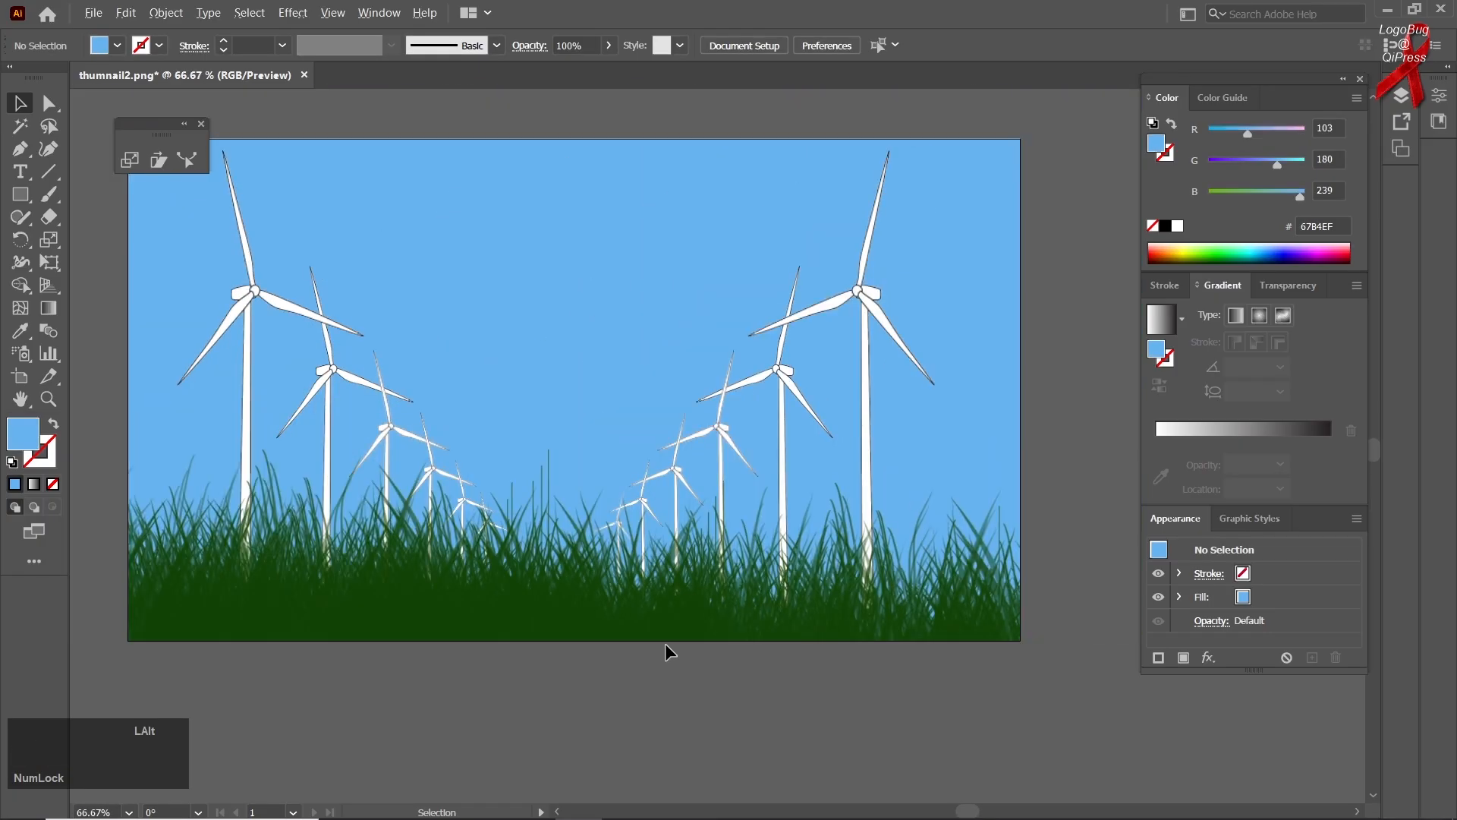
# Select the whole turbine scene and delete it to empty the artboard
pyautogui.scroll(-1, 695, 652)
pyautogui.moveTo(223, 227); pyautogui.dragTo(968, 686)
pyautogui.scroll(-1, 888, 607)
pyautogui.press('Delete')
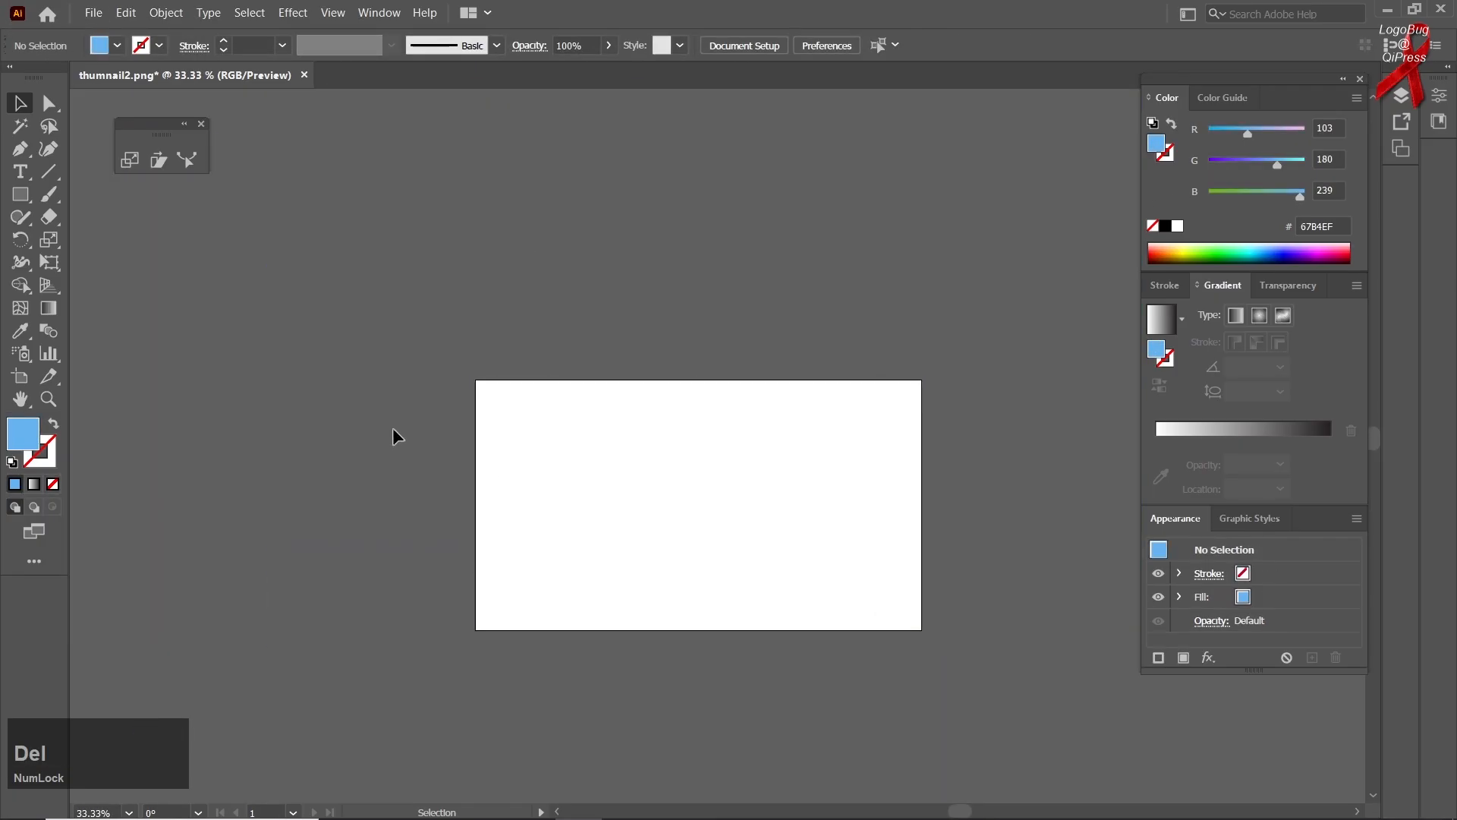
# Draw a blue square from its centre outward in the left half of the empty artboard
pyautogui.scroll(2, 681, 526)
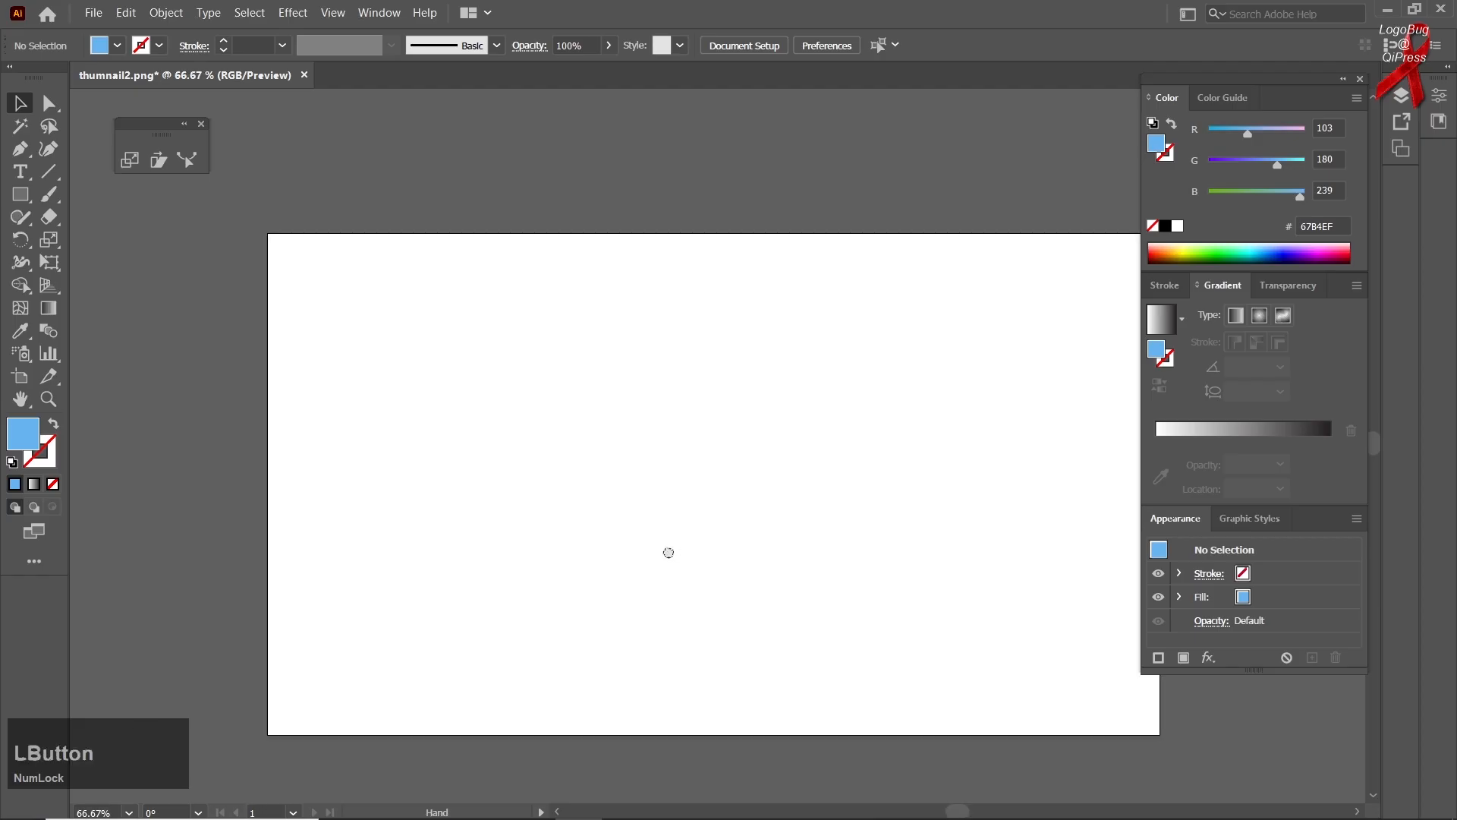
pyautogui.moveTo(667, 549); pyautogui.dragTo(541, 514)
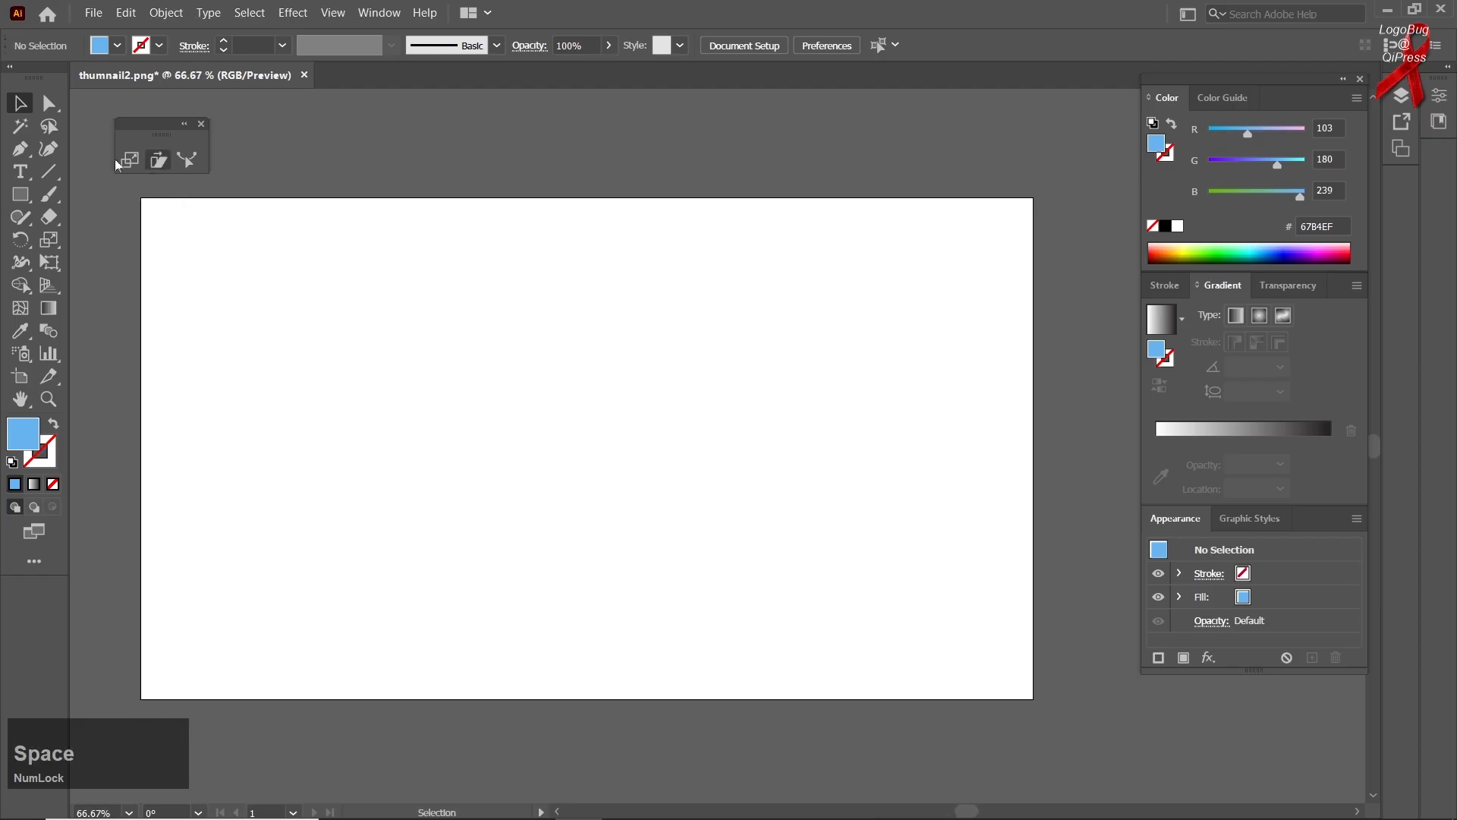
pyautogui.rightClick(23, 197)
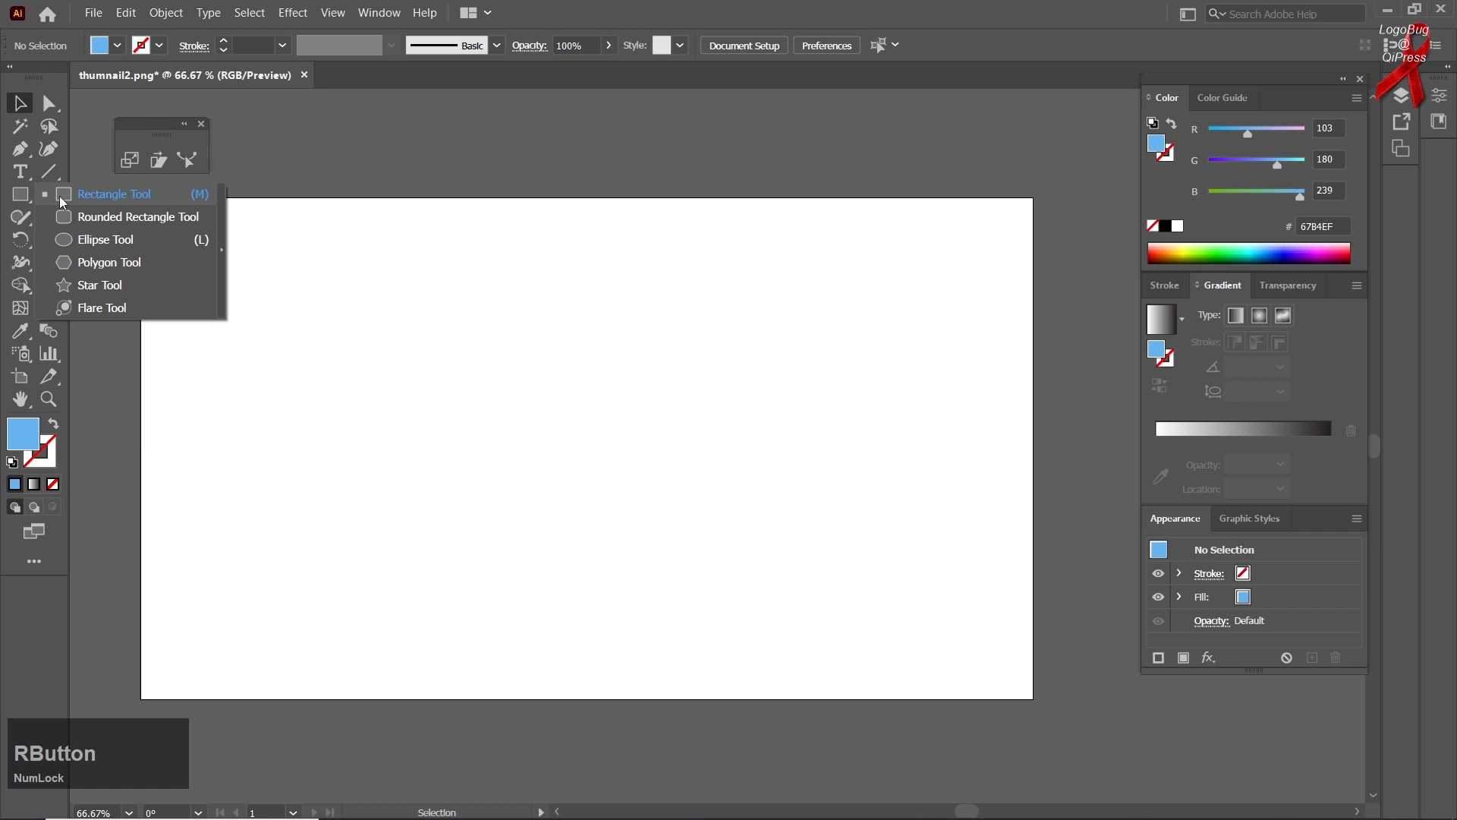
pyautogui.click(63, 197)
pyautogui.moveTo(463, 397); pyautogui.dragTo(623, 558)
# Shear the square horizontally into a parallelogram leaning to the right, and delete the sheared shape
pyautogui.click(158, 160)
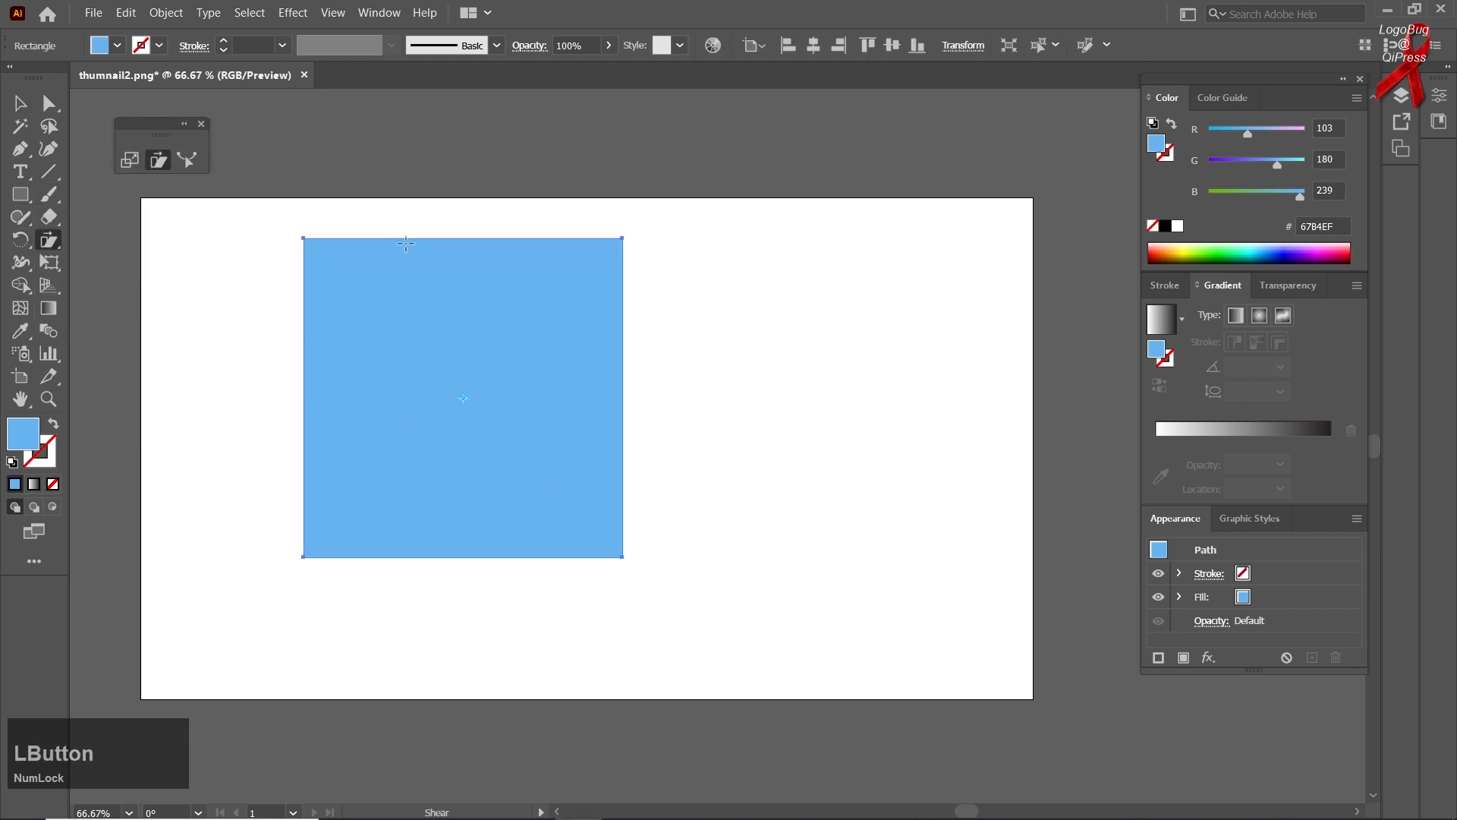
pyautogui.moveTo(420, 239); pyautogui.dragTo(490, 242)
pyautogui.click(31, 106)
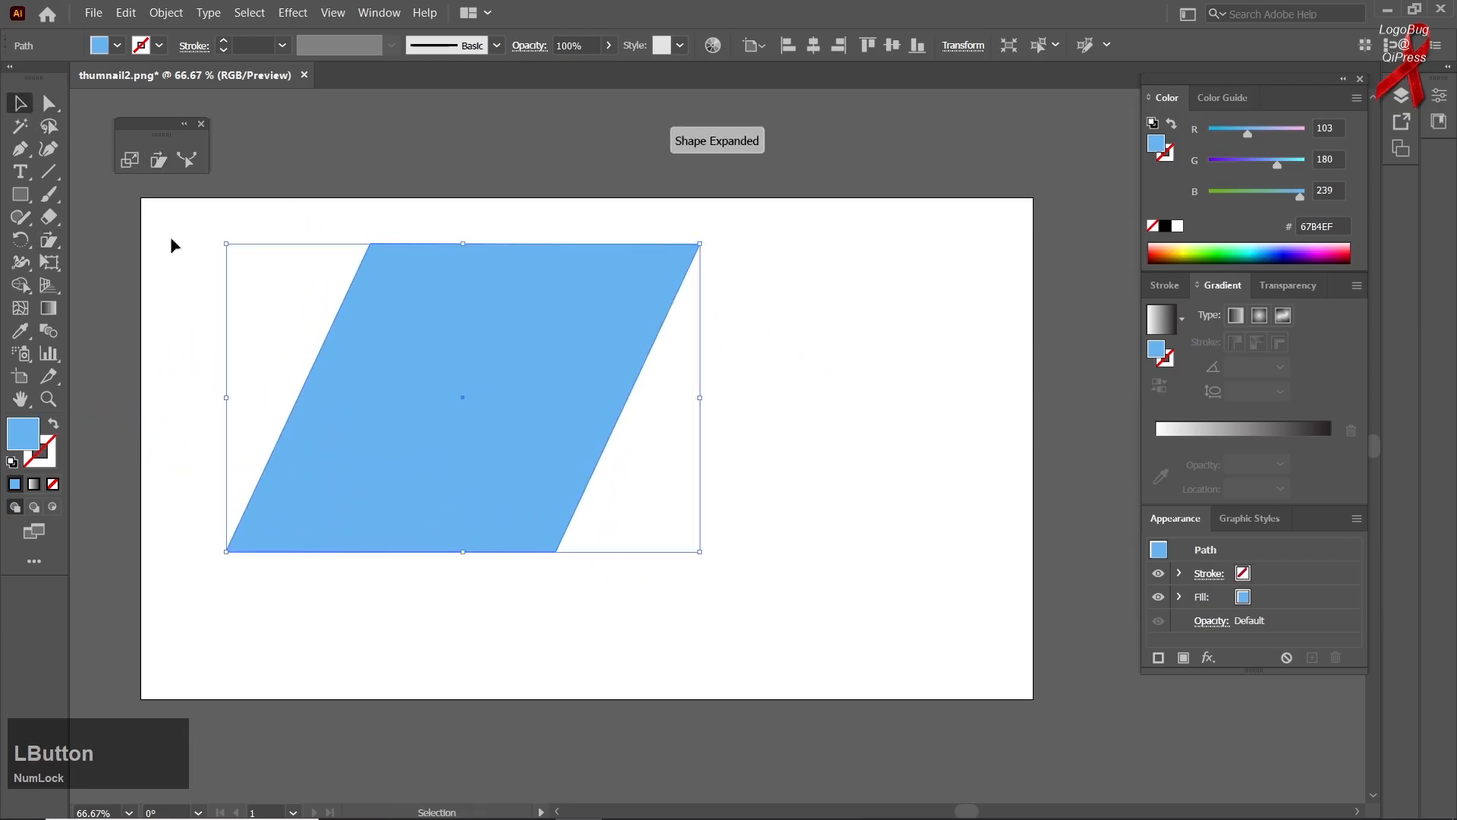
pyautogui.click(172, 240)
pyautogui.moveTo(367, 367); pyautogui.dragTo(531, 414)
pyautogui.press('Delete')
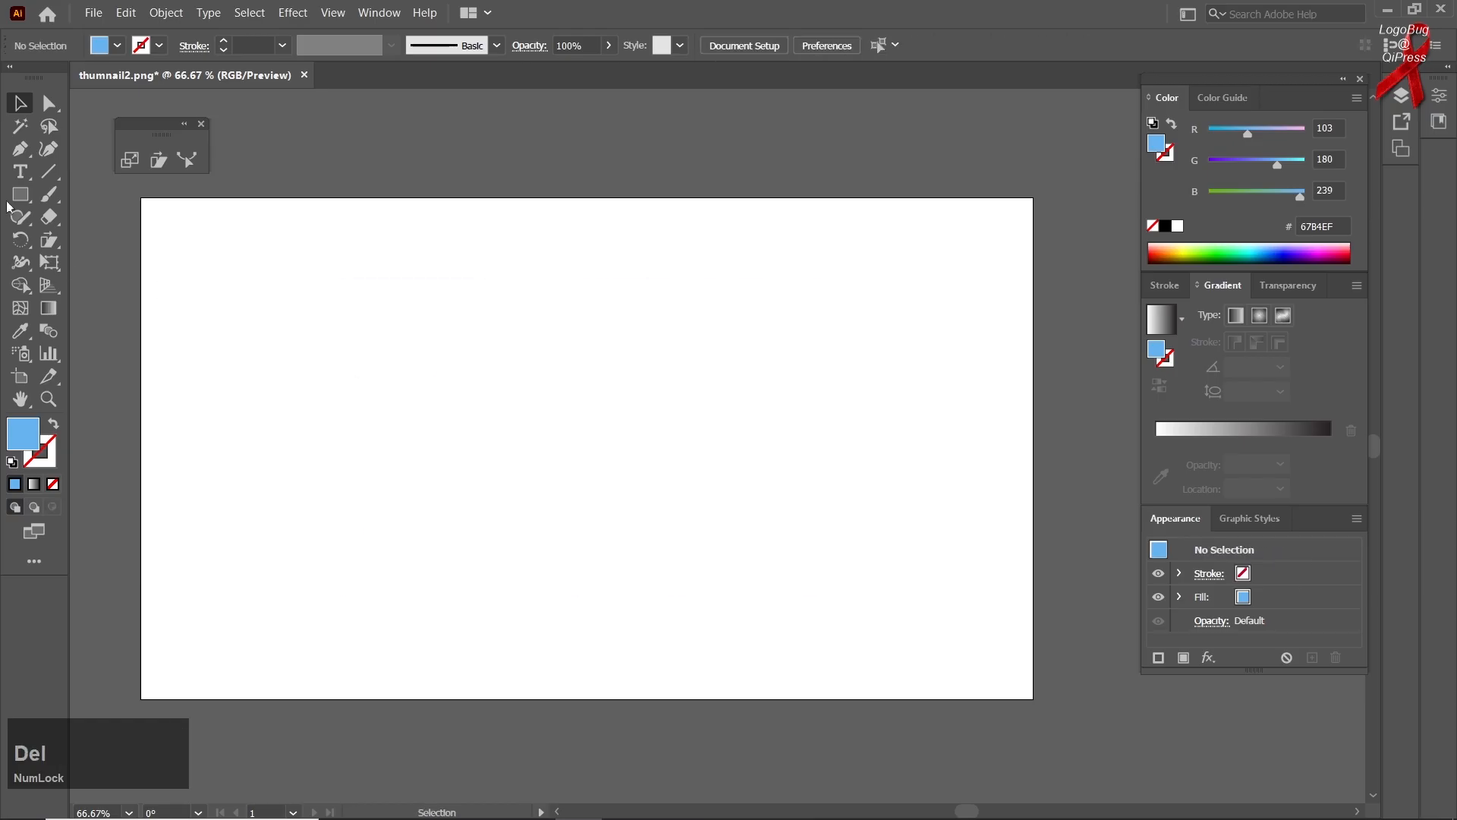
# Draw an upright five-pointed star in the upper-left part of the artboard and fill it with yellow FFD22A
pyautogui.rightClick(21, 194)
pyautogui.click(114, 283)
pyautogui.moveTo(362, 362); pyautogui.dragTo(431, 403)
pyautogui.click(1189, 244)
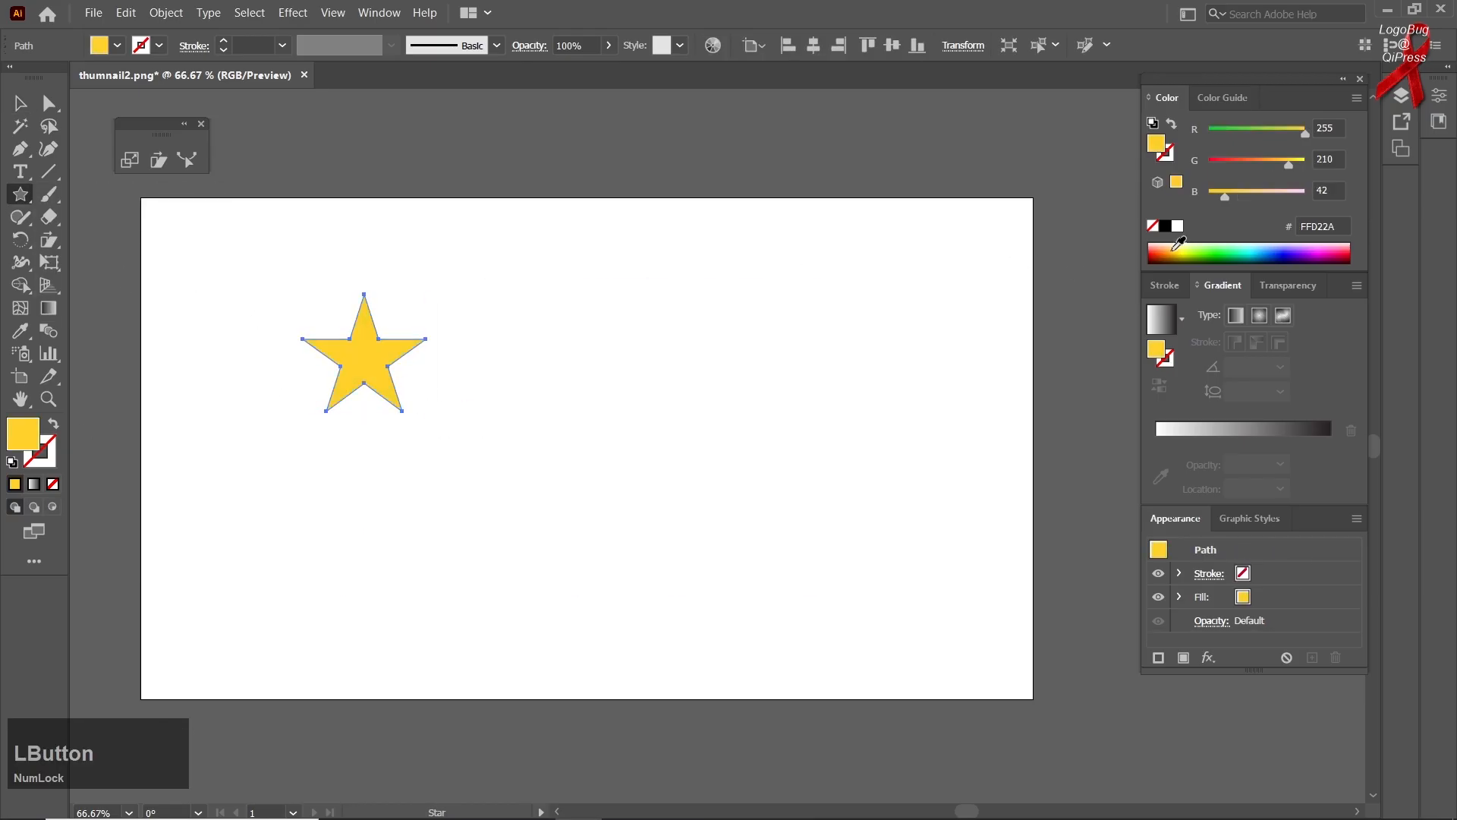
# Copy the star horizontally to its right and repeat the copy three times to make a row of five stars
pyautogui.click(21, 103)
pyautogui.click(202, 462)
pyautogui.moveTo(364, 366); pyautogui.dragTo(492, 358)
pyautogui.press('ctrl')
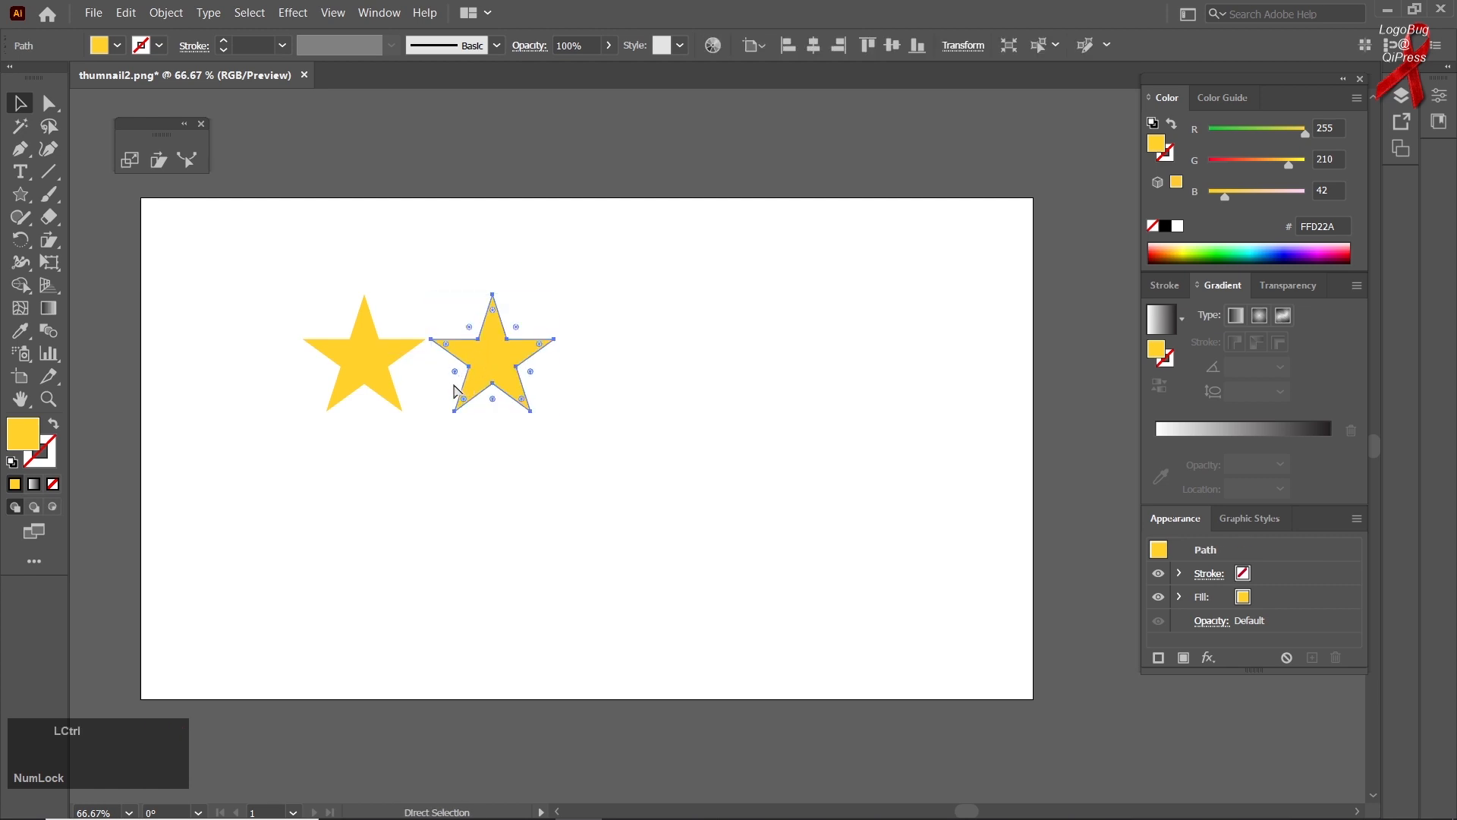
pyautogui.hotkey('ctrl', 'd')
pyautogui.hotkey('ctrl', 'd')
pyautogui.hotkey('ctrl', 'd')
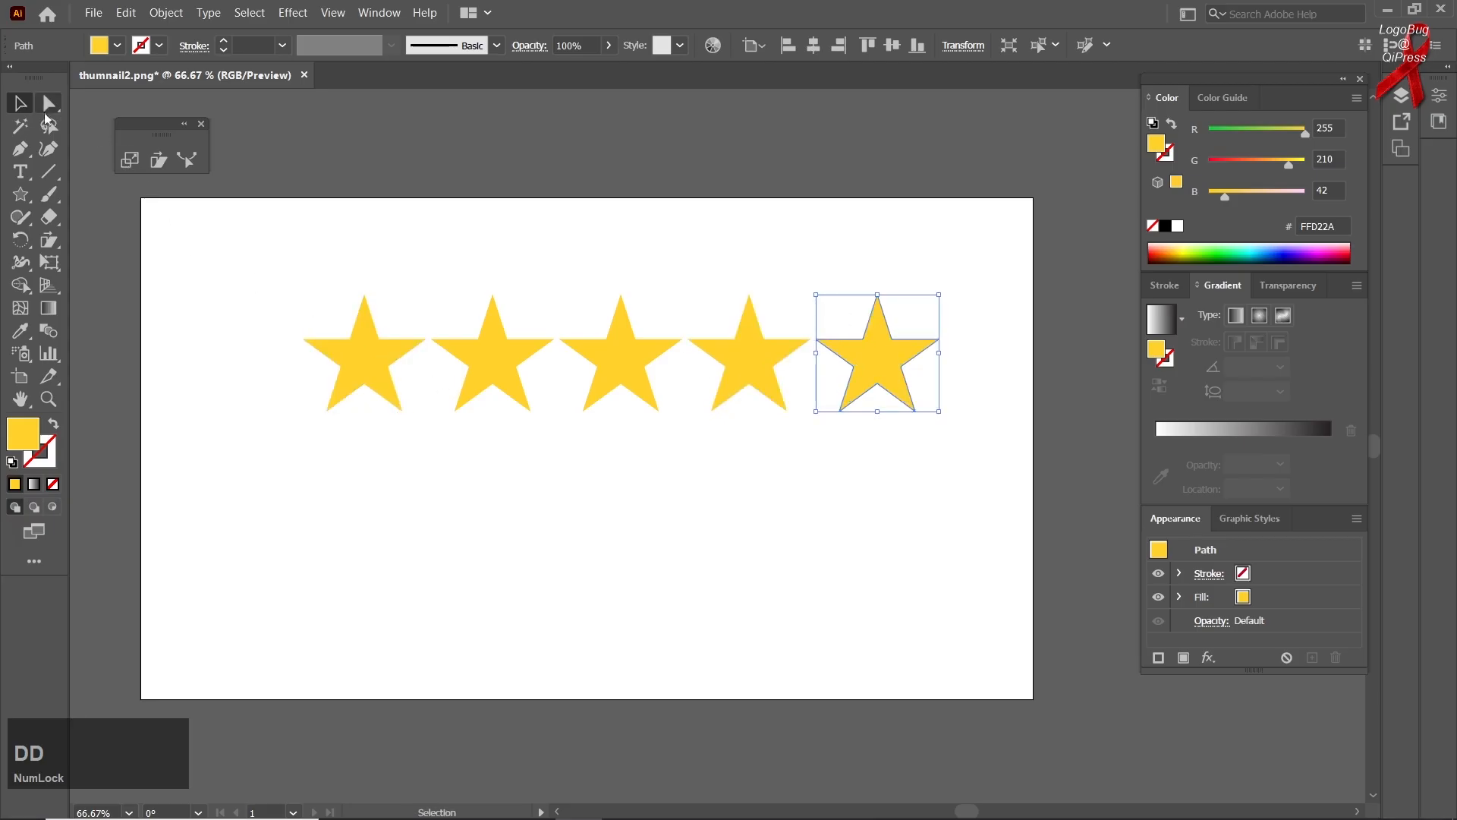
# Copy the row of five stars to a second row below, staggered half a star to the left, instead of straight down
pyautogui.moveTo(194, 244); pyautogui.dragTo(906, 472)
pyautogui.moveTo(868, 366); pyautogui.dragTo(869, 475)
pyautogui.press('ctrl')
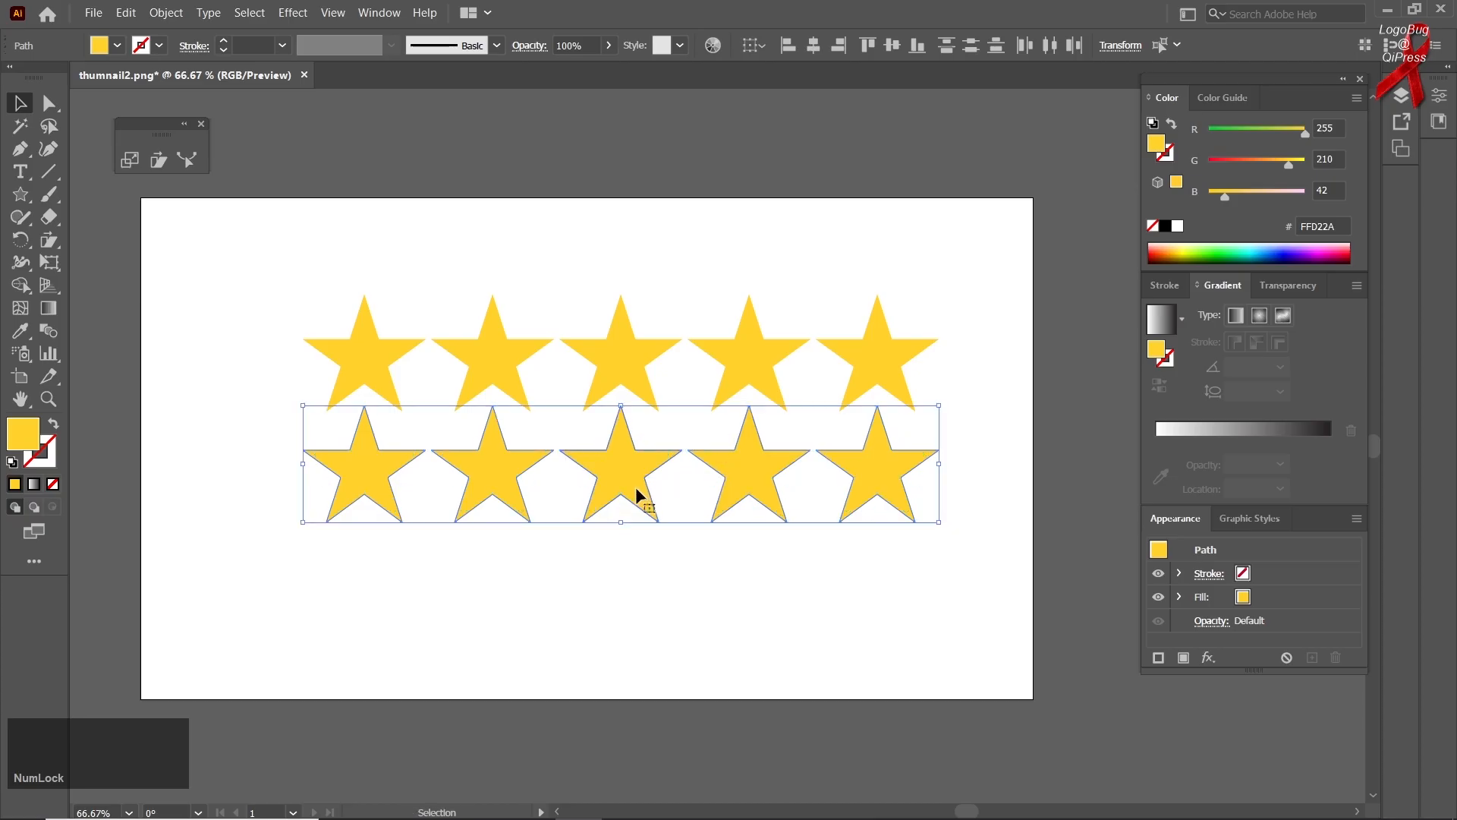
pyautogui.hotkey('ctrl', 'z')
pyautogui.moveTo(641, 384); pyautogui.dragTo(554, 452)
# Duplicate the two star rows below themselves, shifted half a star to the right, to make four staggered rows
pyautogui.moveTo(312, 266); pyautogui.dragTo(1057, 585)
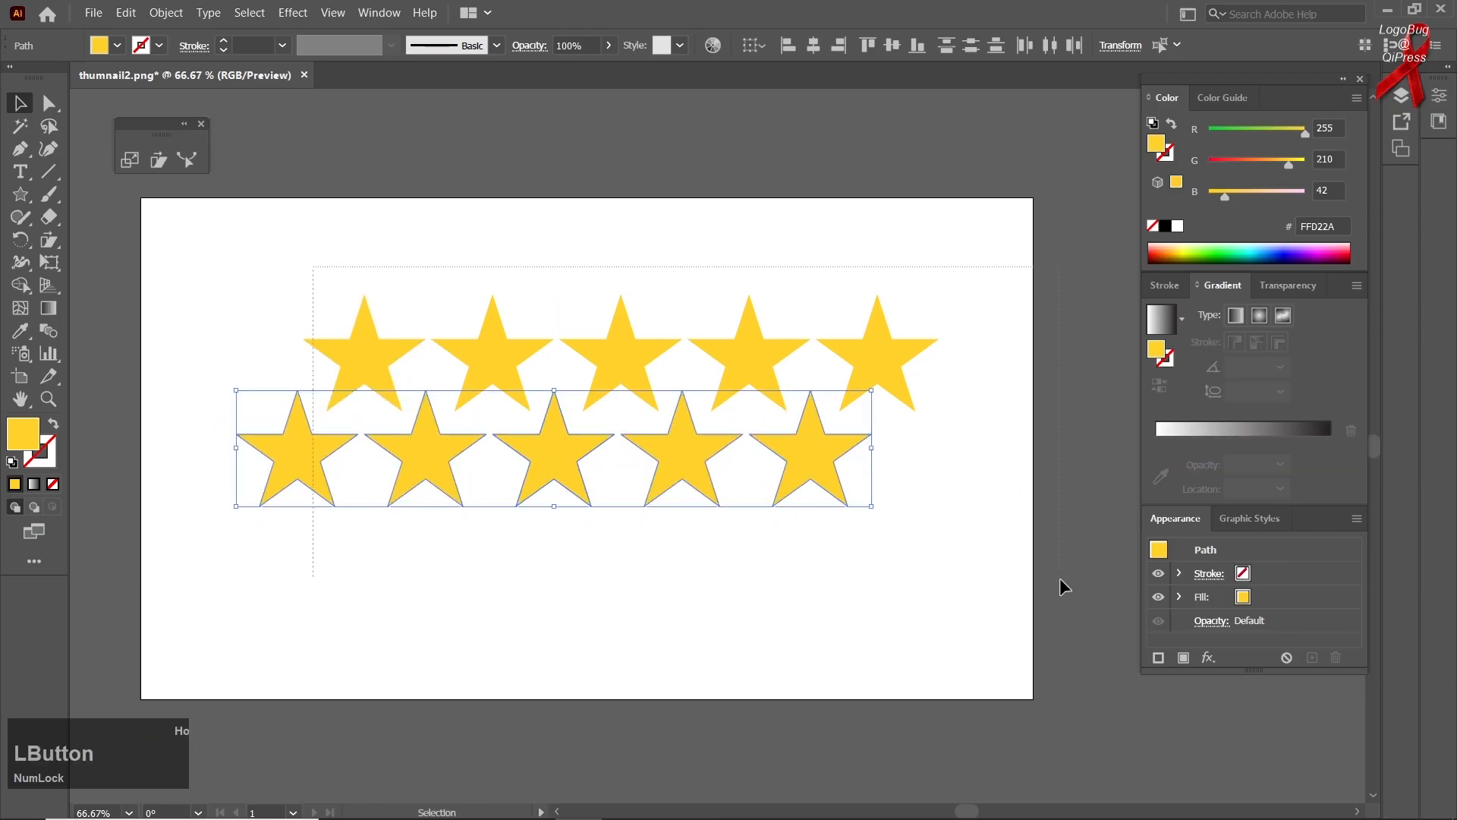
pyautogui.keyDown('shift'); pyautogui.click(683, 478); pyautogui.keyUp('shift')
pyautogui.moveTo(297, 223); pyautogui.dragTo(981, 594)
pyautogui.moveTo(670, 445); pyautogui.dragTo(733, 633)
pyautogui.scroll(-1, 679, 541)
# Scale down the four star rows, duplicate them below to form eight rows, and group all the stars
pyautogui.moveTo(349, 317); pyautogui.dragTo(975, 775)
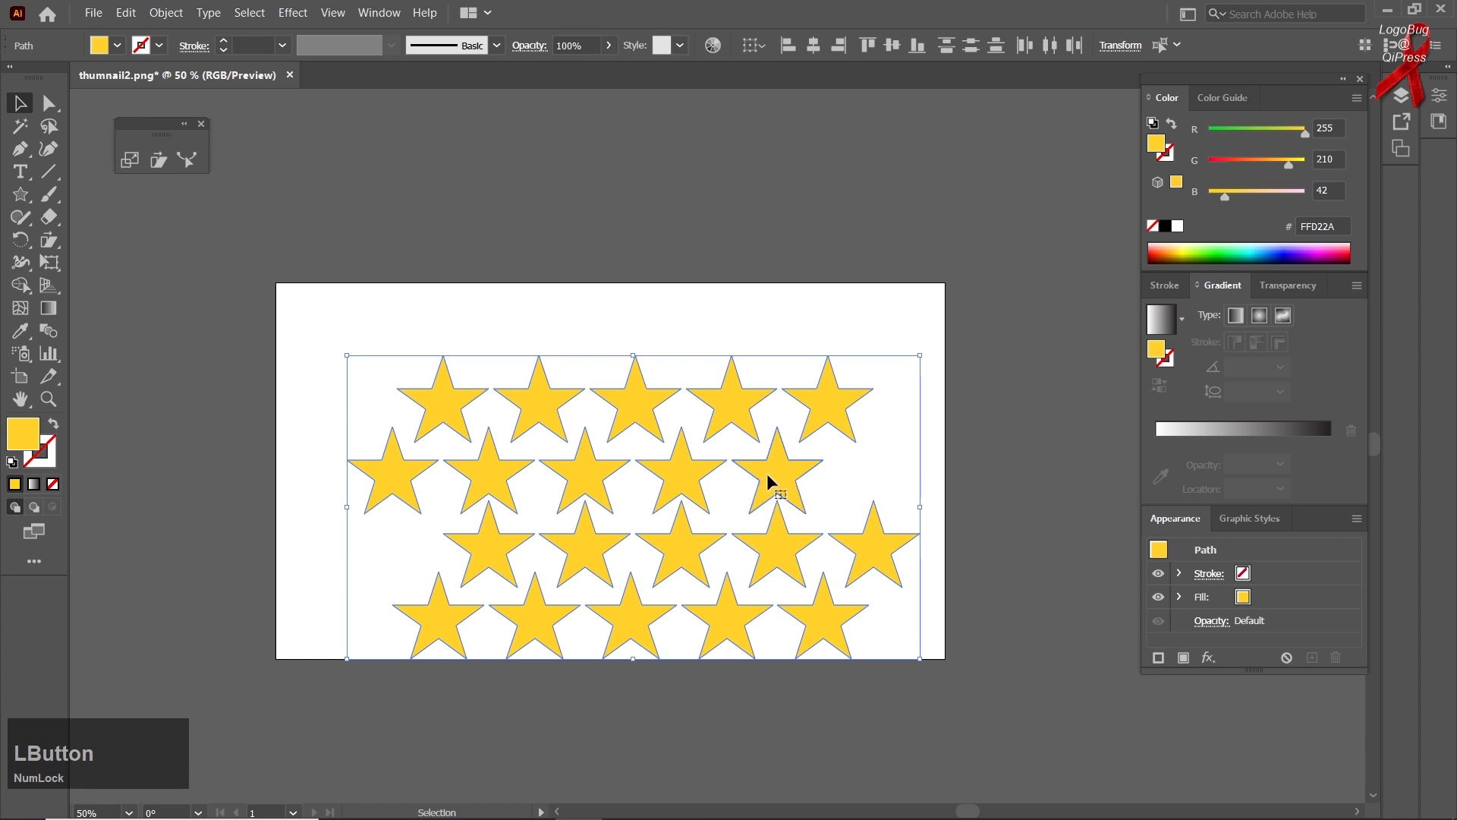
pyautogui.moveTo(917, 666); pyautogui.dragTo(796, 572)
pyautogui.moveTo(718, 529); pyautogui.dragTo(649, 519)
pyautogui.moveTo(770, 325); pyautogui.dragTo(446, 658)
pyautogui.hotkey('ctrl', 'g')
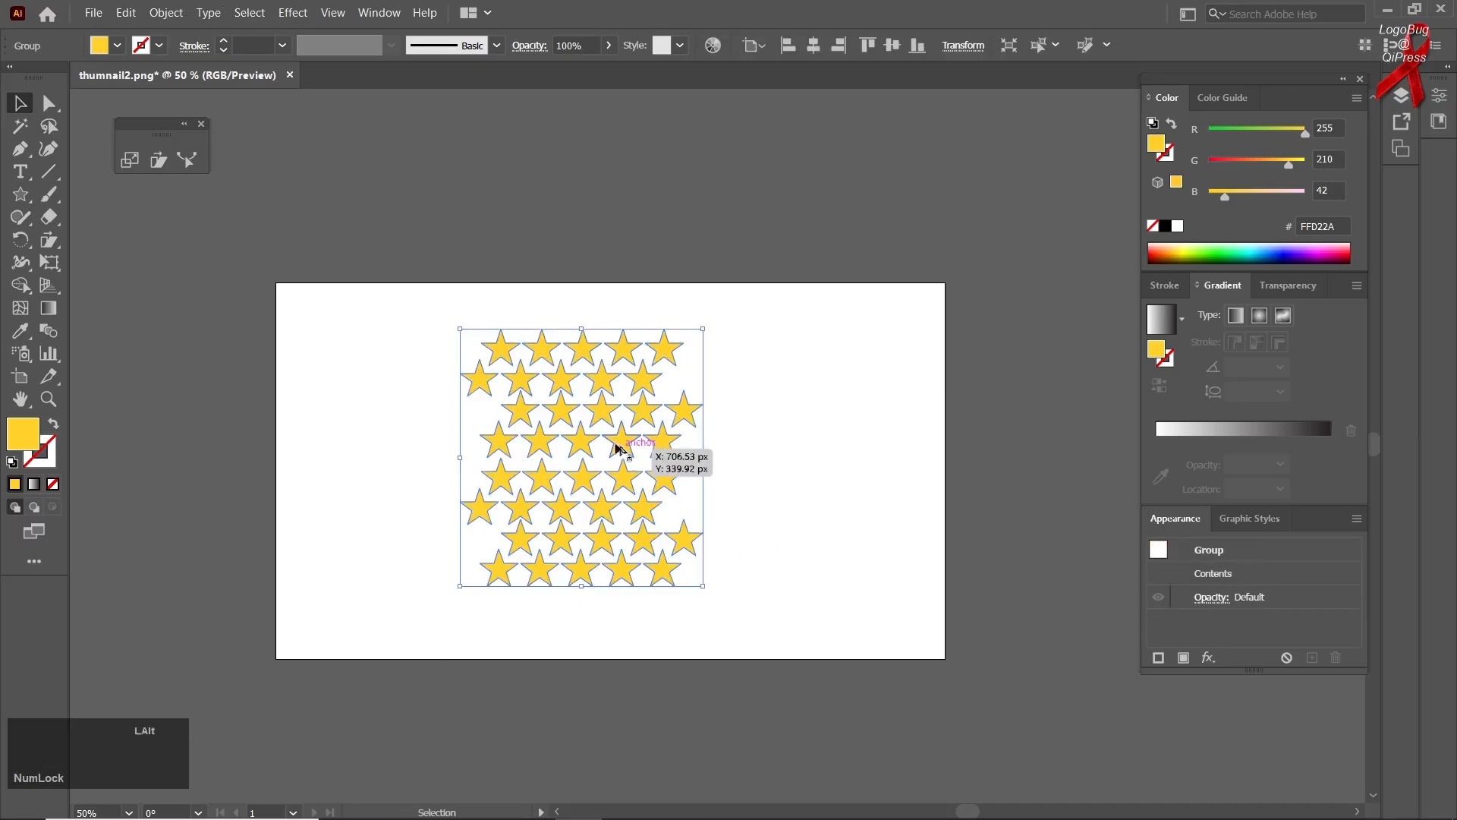
pyautogui.scroll(1, 588, 435)
pyautogui.click(158, 159)
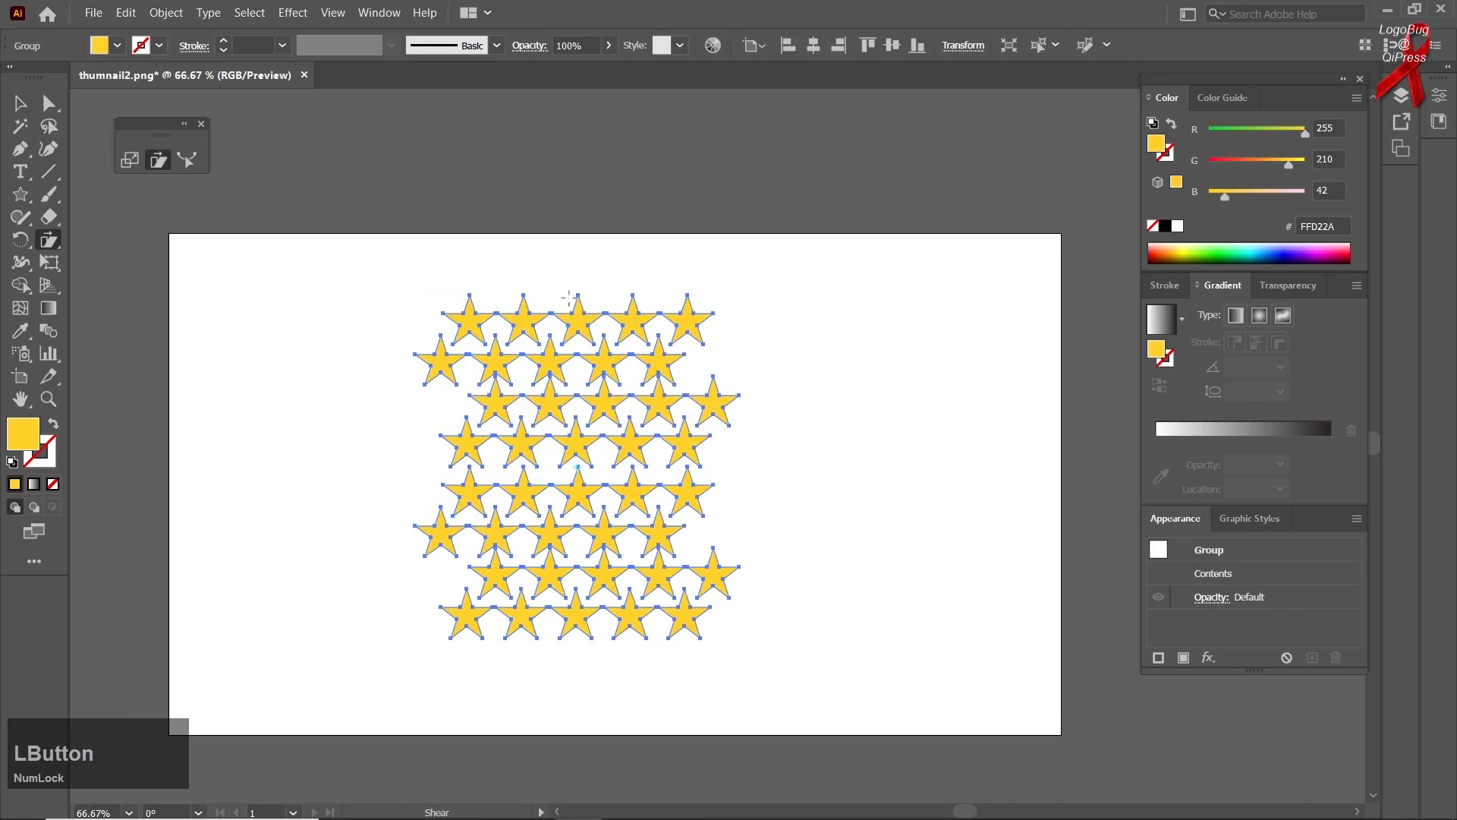
pyautogui.click(20, 102)
pyautogui.click(412, 339)
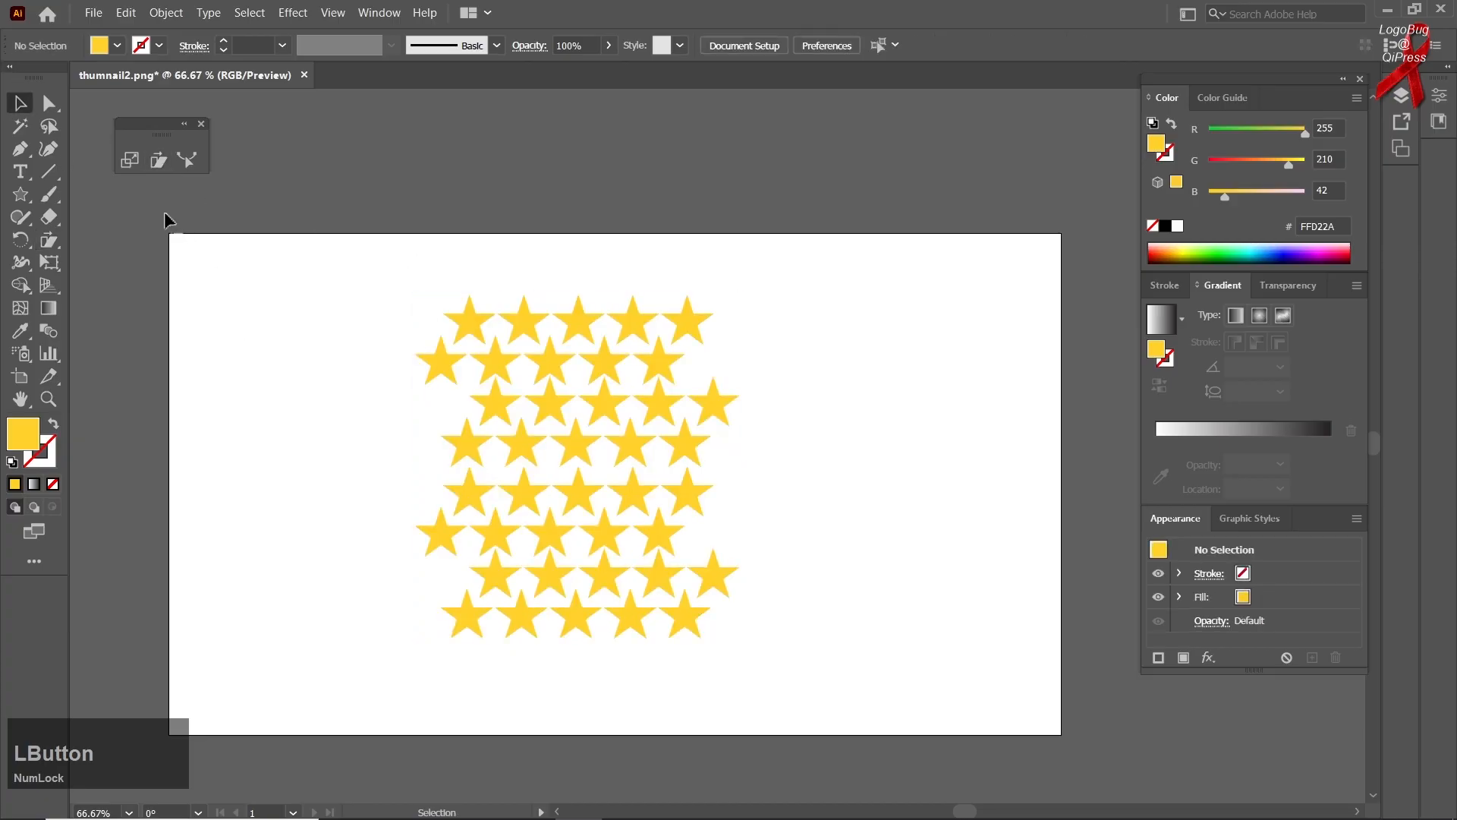
# Shear the grouped star pattern so it leans strongly to the right with its rows sloping slightly down, and deselect it
pyautogui.click(479, 345)
pyautogui.click(157, 159)
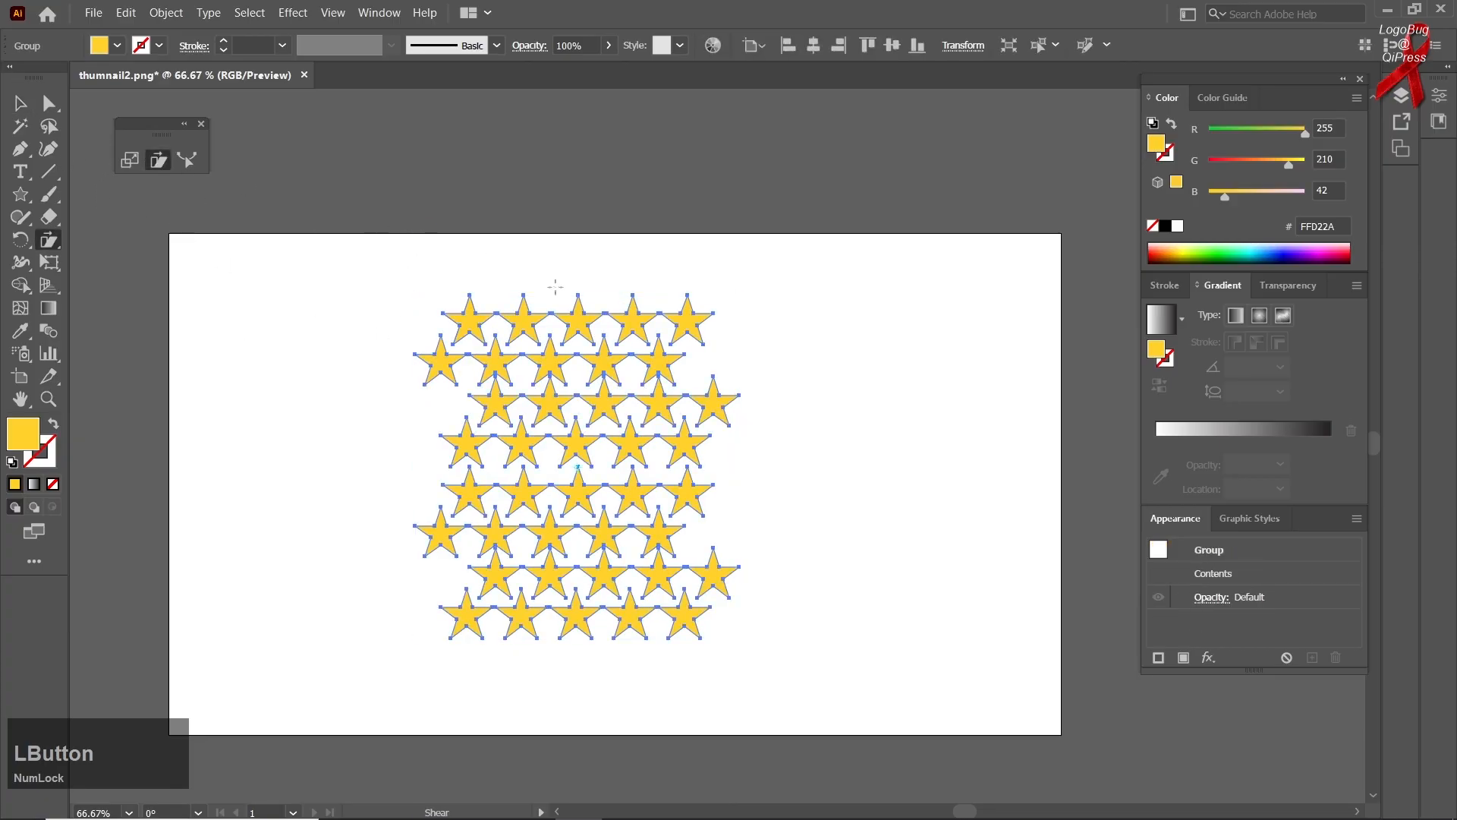
pyautogui.moveTo(577, 304); pyautogui.dragTo(686, 329)
pyautogui.click(20, 103)
pyautogui.click(303, 369)
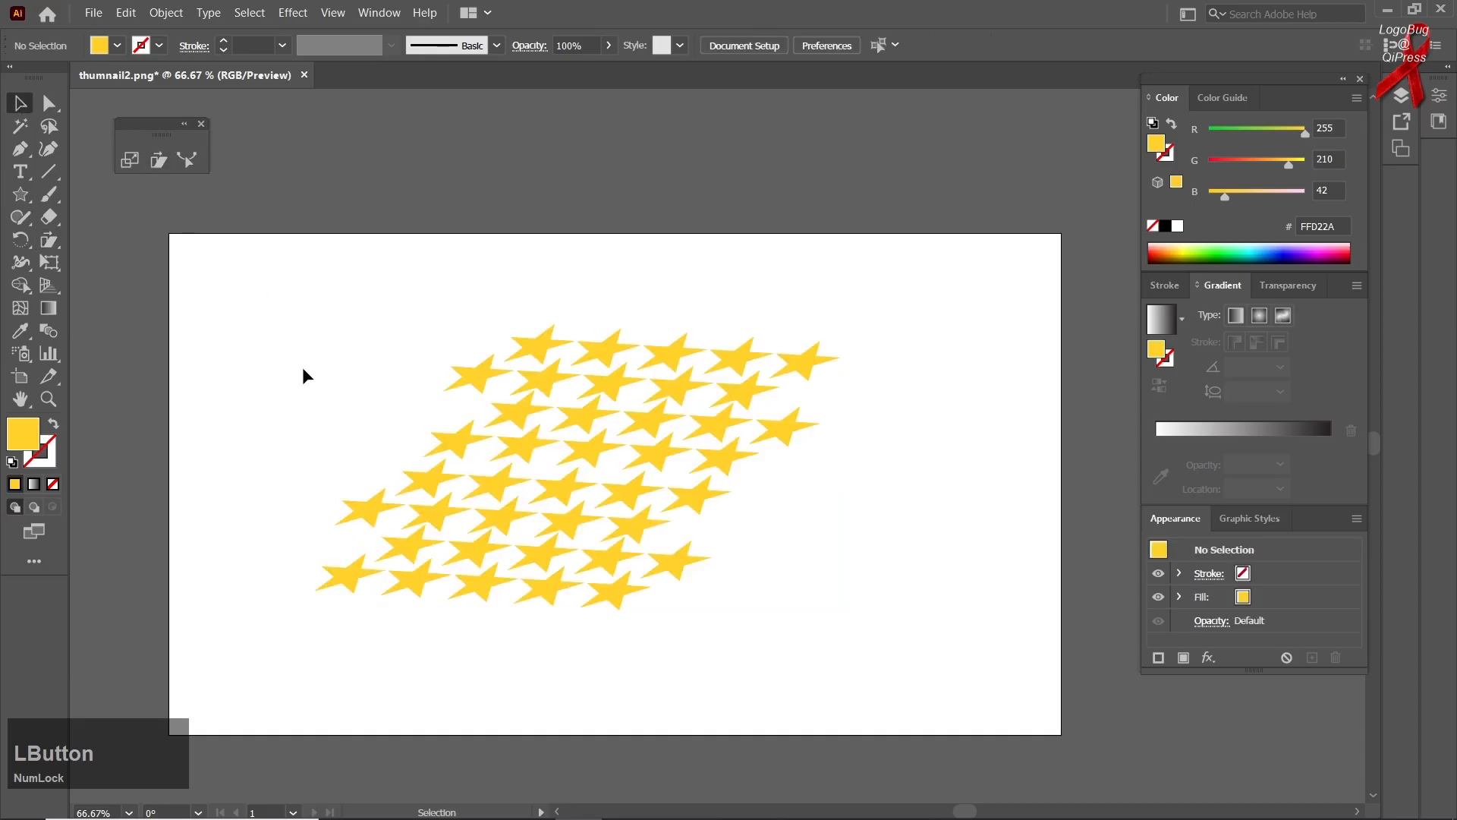
pyautogui.click(240, 363)
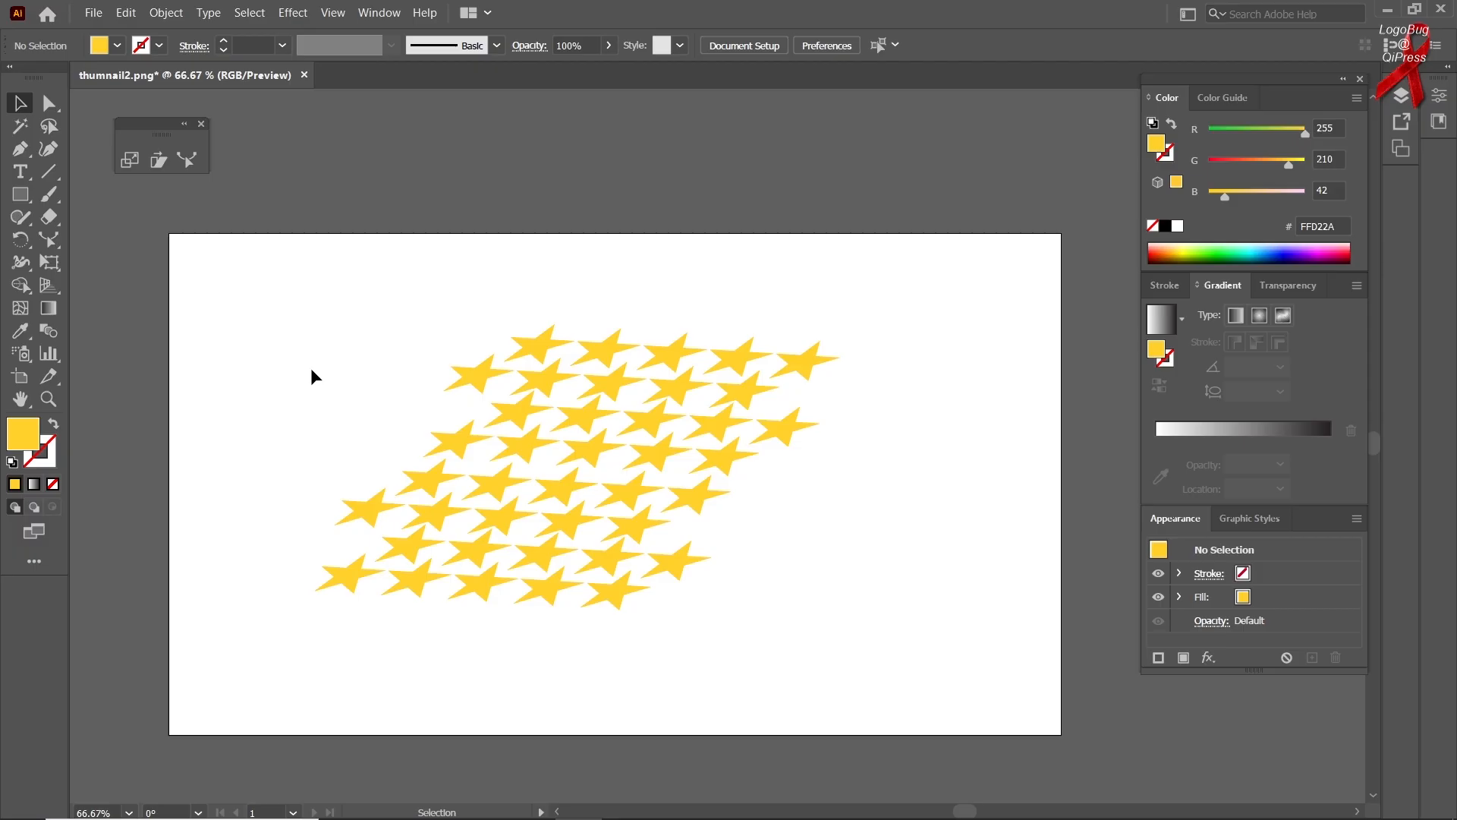
# Delete the sheared star pattern to leave the artboard empty
pyautogui.moveTo(326, 339); pyautogui.dragTo(630, 631)
pyautogui.press('Delete')
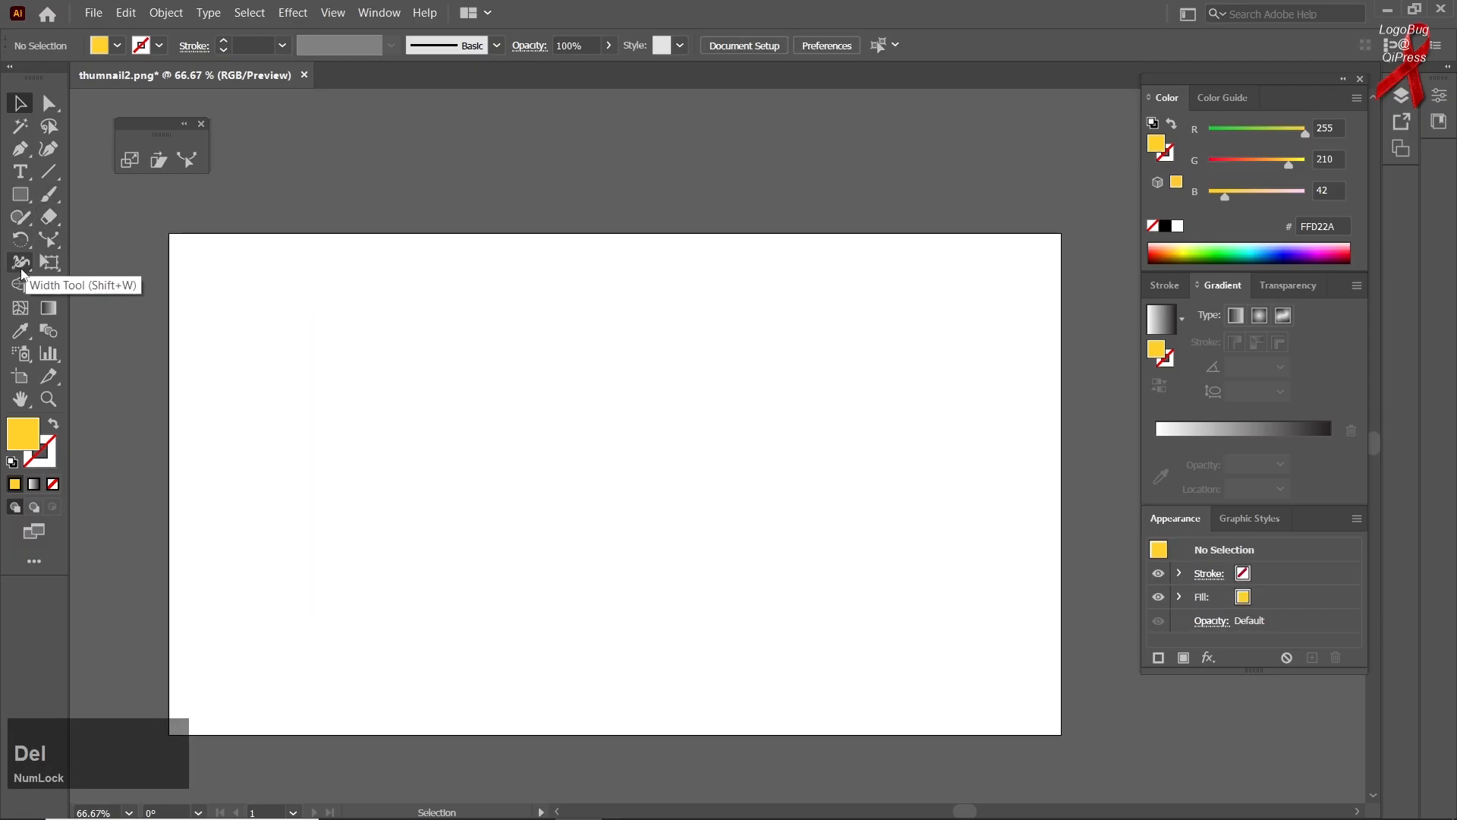
pyautogui.click(25, 107)
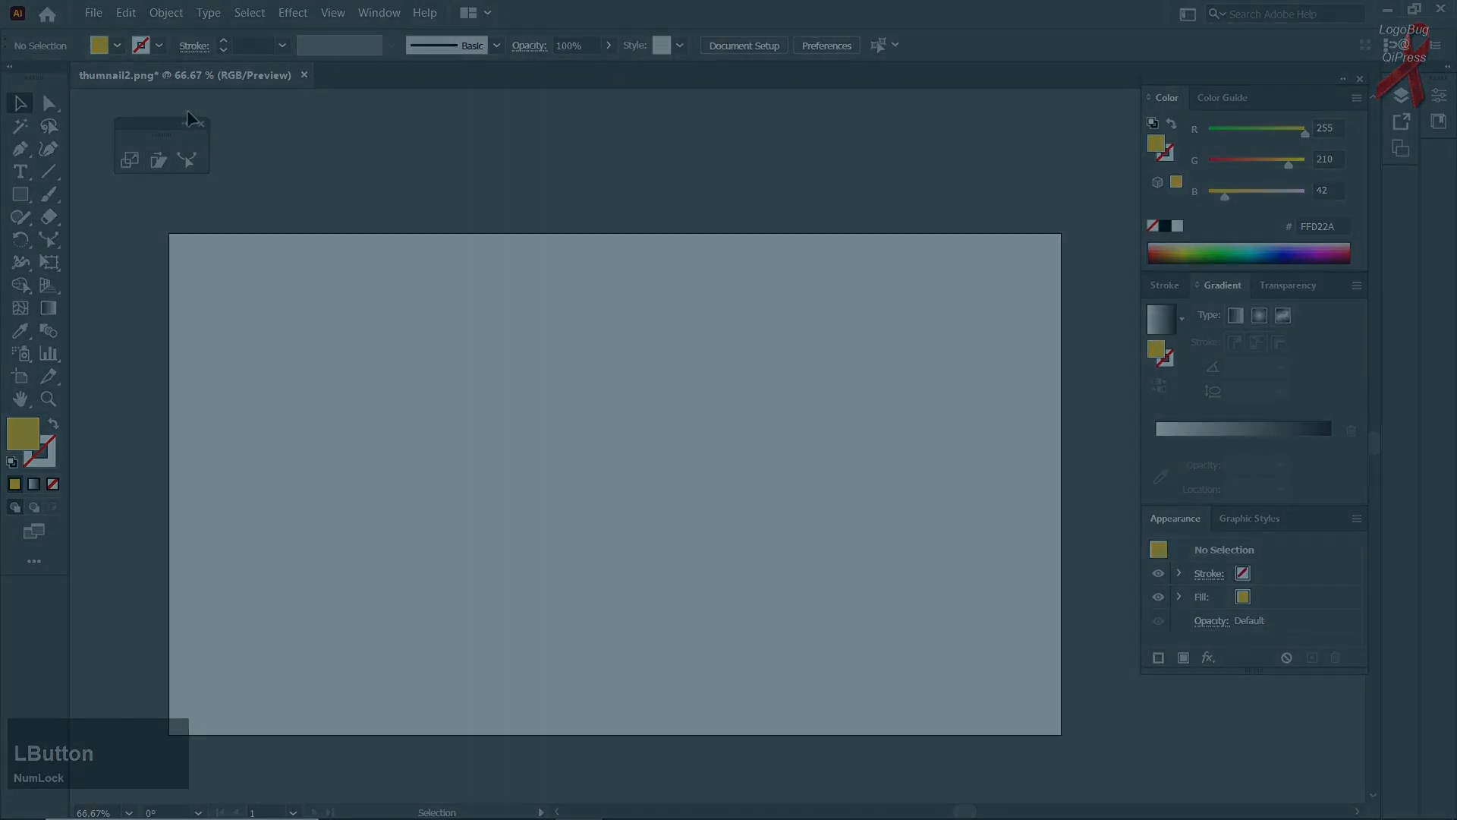